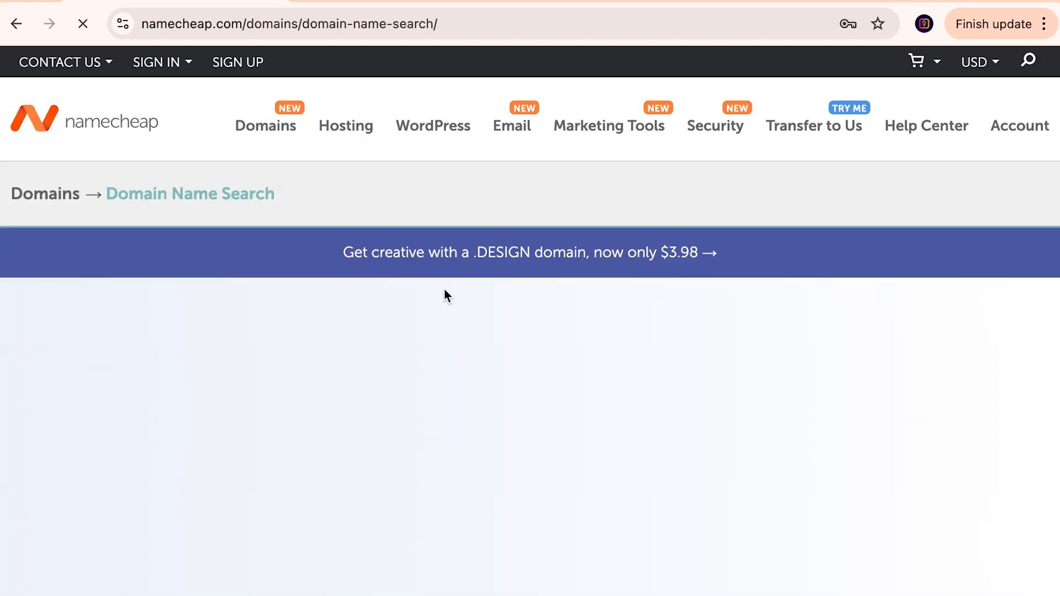
# Step: Type yadaspotke.com into the 'Search for a domain name' field
pyautogui.scroll(-5, 446, 294)
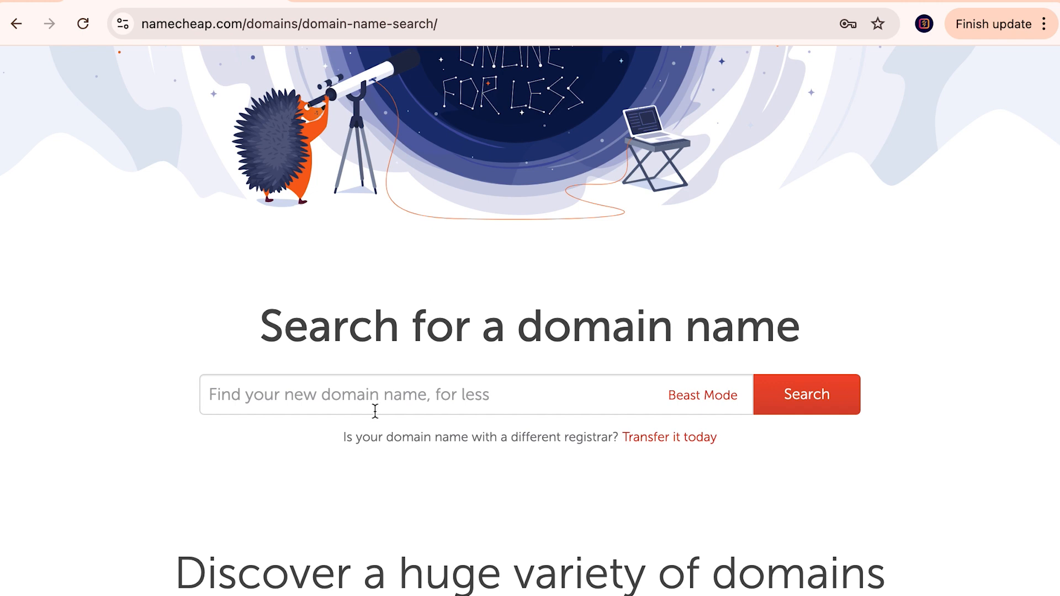
pyautogui.click(383, 386)
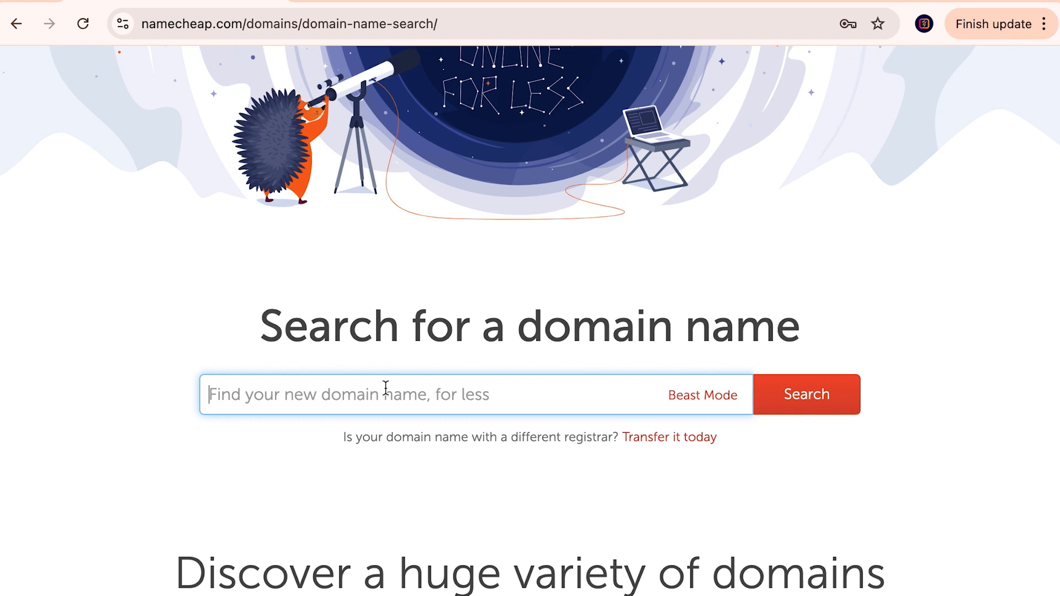
pyautogui.write('ya')
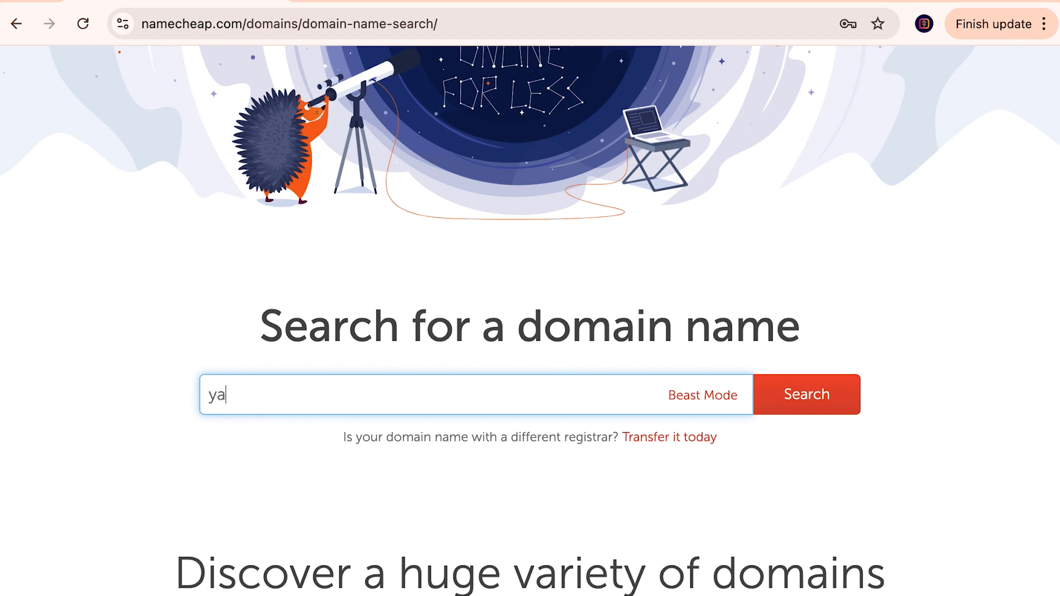
pyautogui.write('daspotke.com')
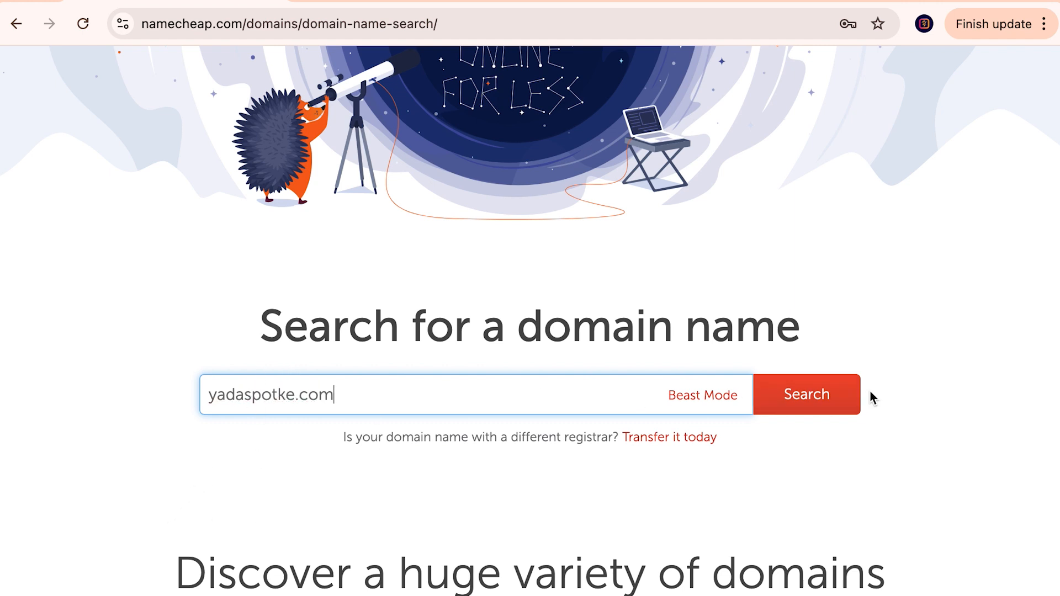
# Step: Search for yadaspotke.com and highlight its $11.28/yr price
pyautogui.click(795, 397)
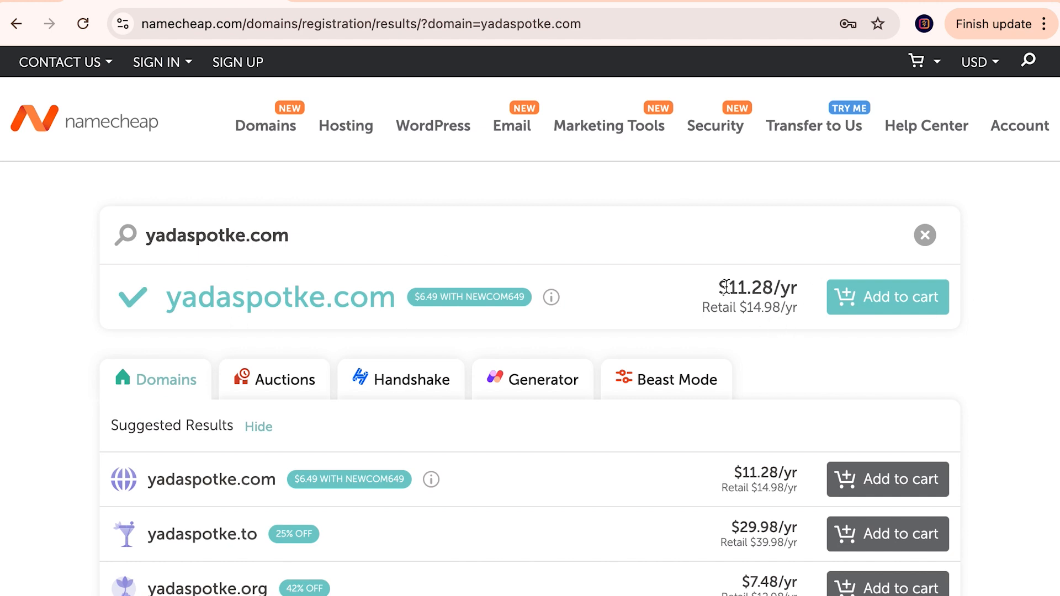
pyautogui.moveTo(774, 288); pyautogui.dragTo(732, 287)
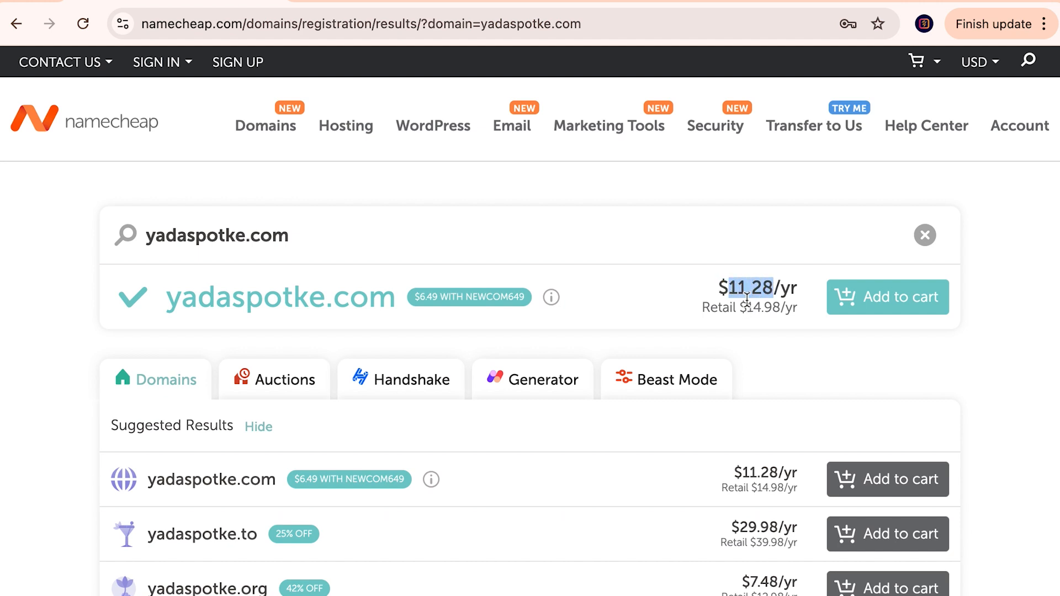
pyautogui.click(748, 305)
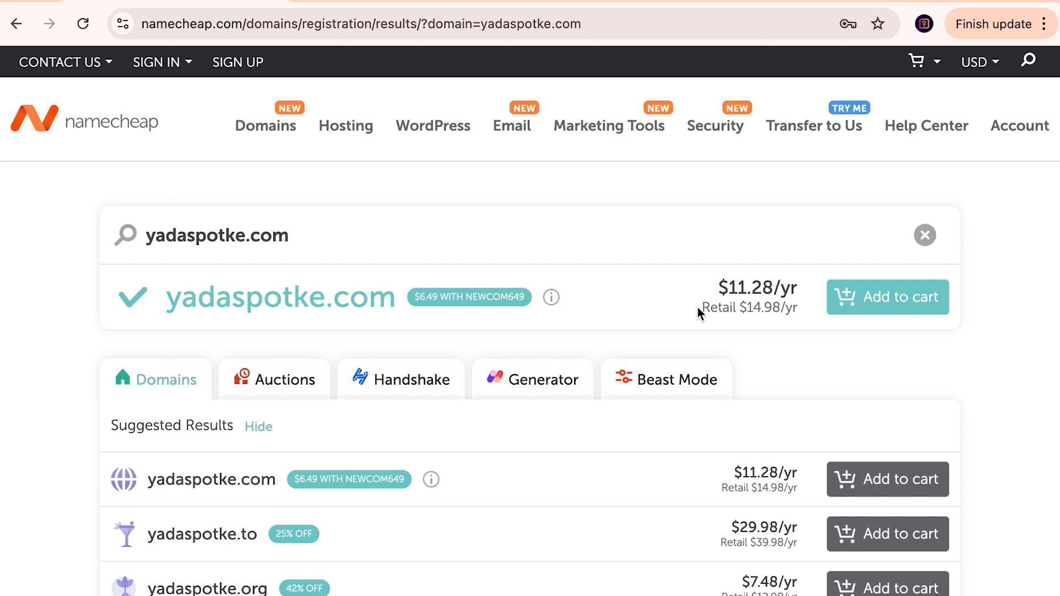
# Step: Highlight the $14.98/yr retail price and the $6.49 NEWCOM649 promo code badge
pyautogui.scroll(-1, 740, 302)
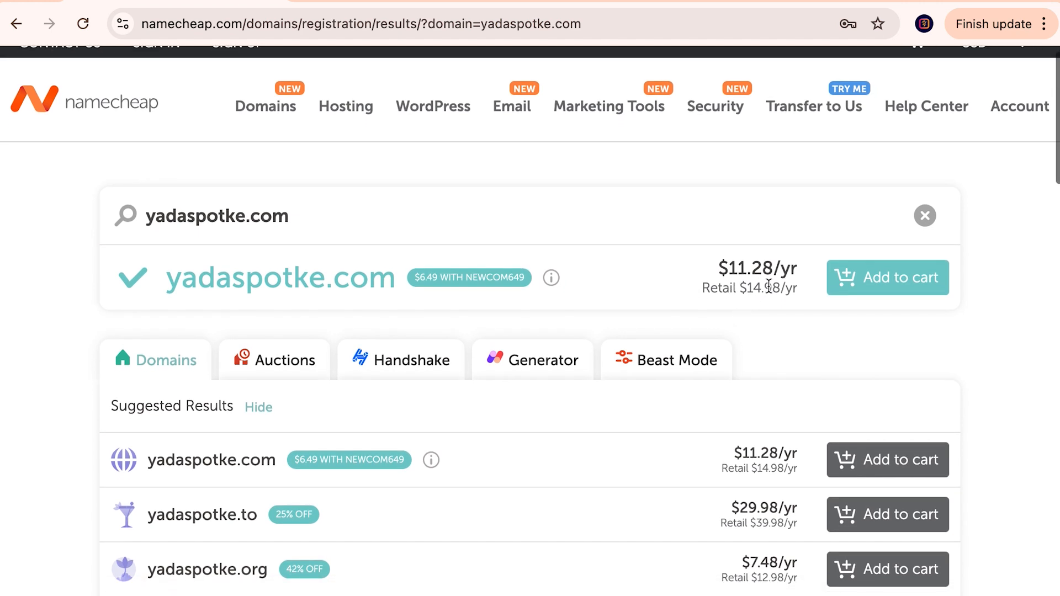
pyautogui.moveTo(782, 287); pyautogui.dragTo(745, 287)
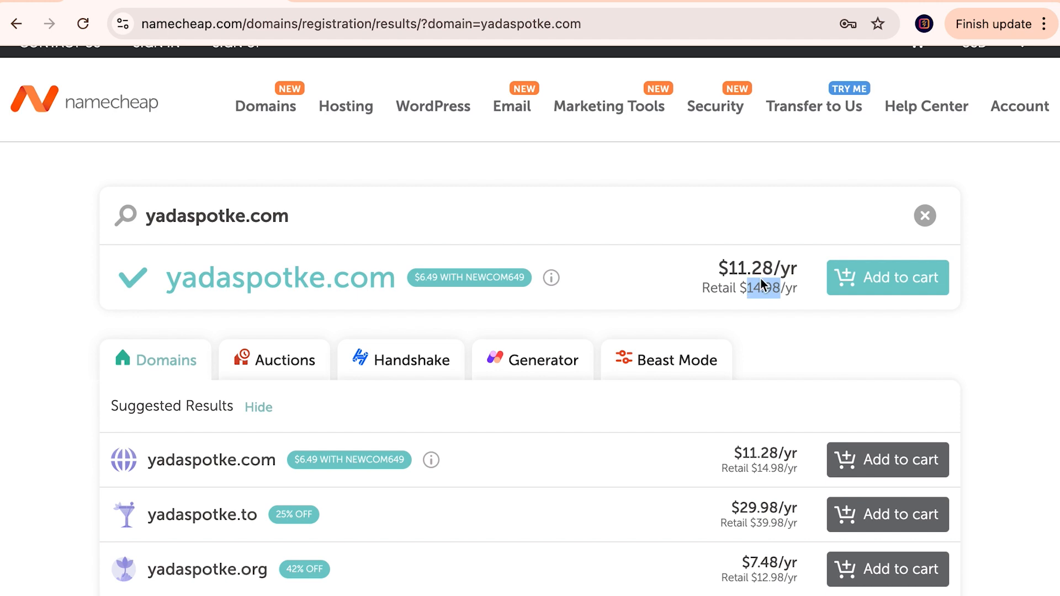
pyautogui.click(788, 304)
pyautogui.moveTo(779, 285); pyautogui.dragTo(749, 282)
pyautogui.doubleClick(499, 278)
pyautogui.moveTo(550, 279)
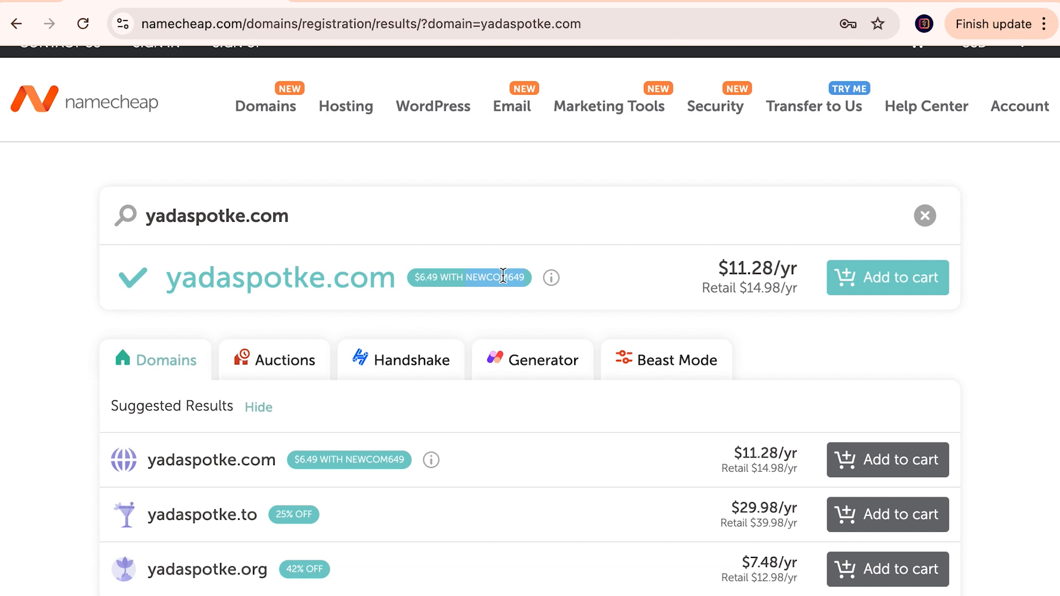
# Step: Add yadaspotke.com to the cart and go to Hosting > Shared Hosting
pyautogui.click(889, 283)
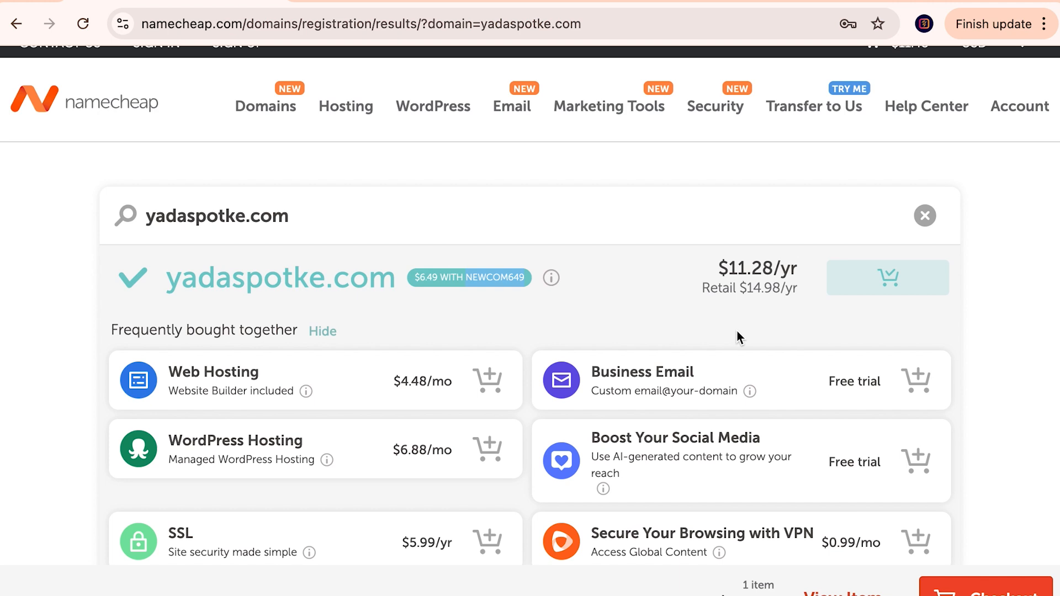
pyautogui.scroll(1, 737, 330)
pyautogui.moveTo(259, 126)
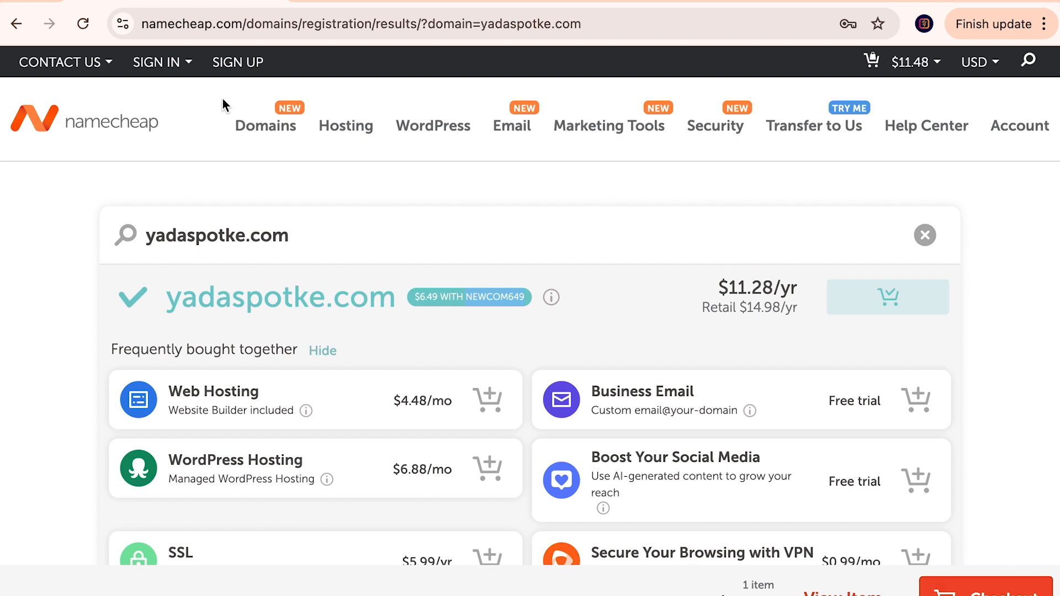
pyautogui.moveTo(334, 119)
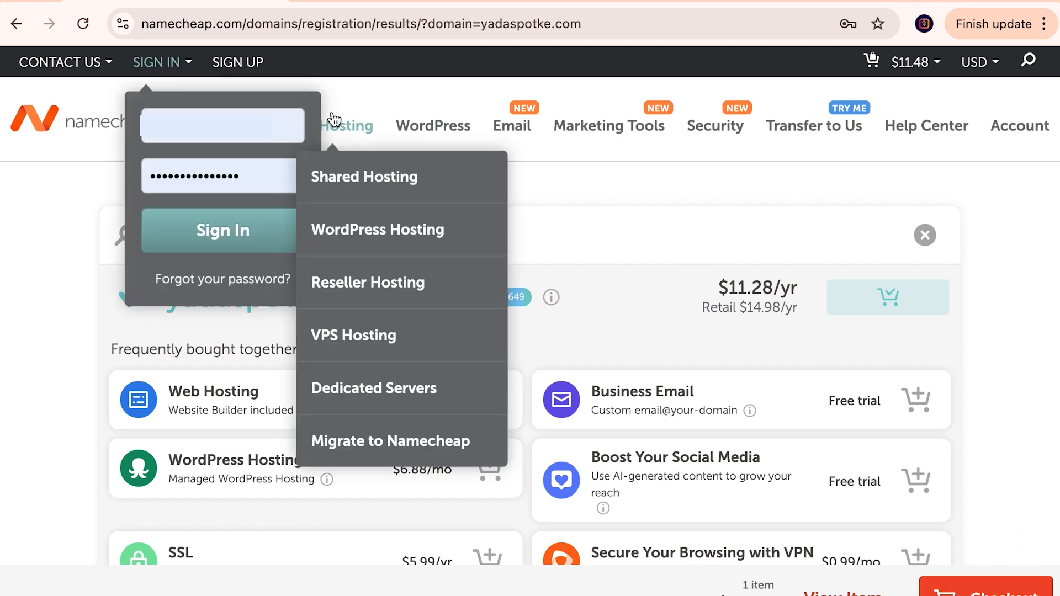
pyautogui.click(377, 178)
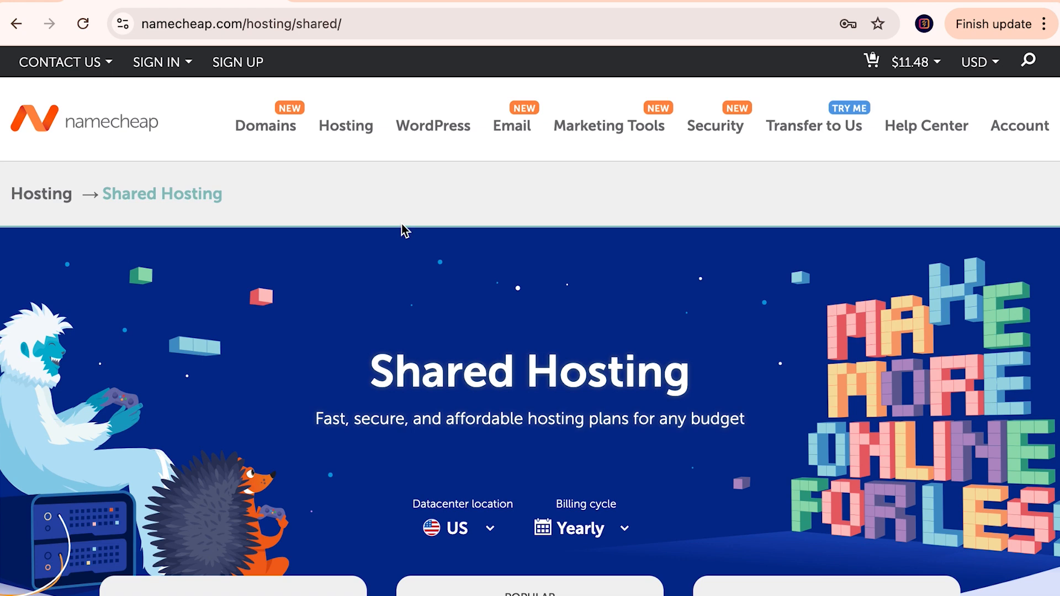
pyautogui.scroll(-6, 402, 229)
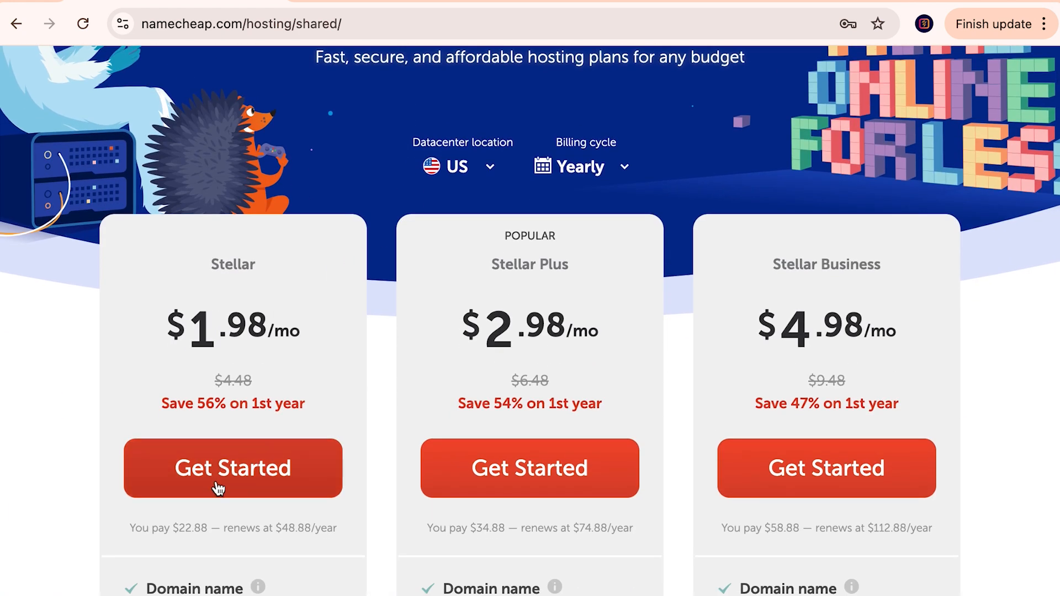
pyautogui.scroll(-1, 243, 451)
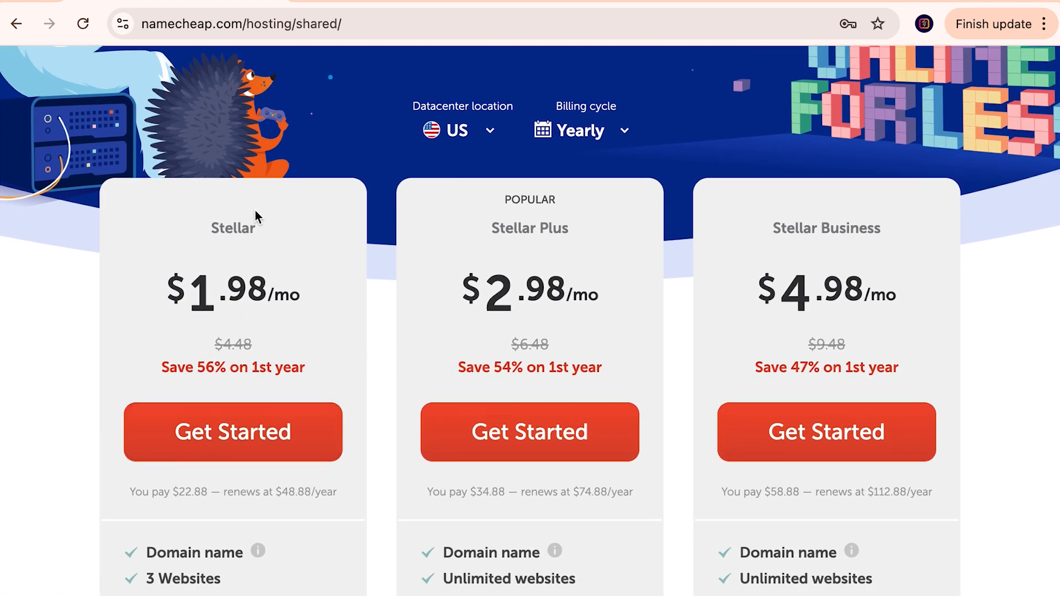
pyautogui.scroll(-1, 246, 228)
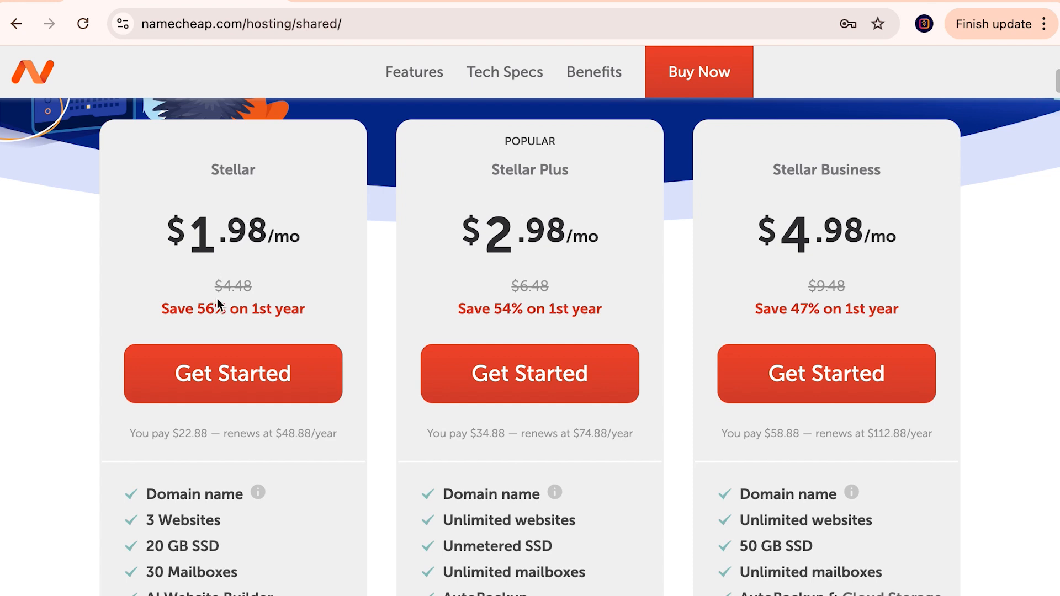
pyautogui.moveTo(311, 433); pyautogui.dragTo(280, 430)
pyautogui.moveTo(210, 433); pyautogui.dragTo(182, 432)
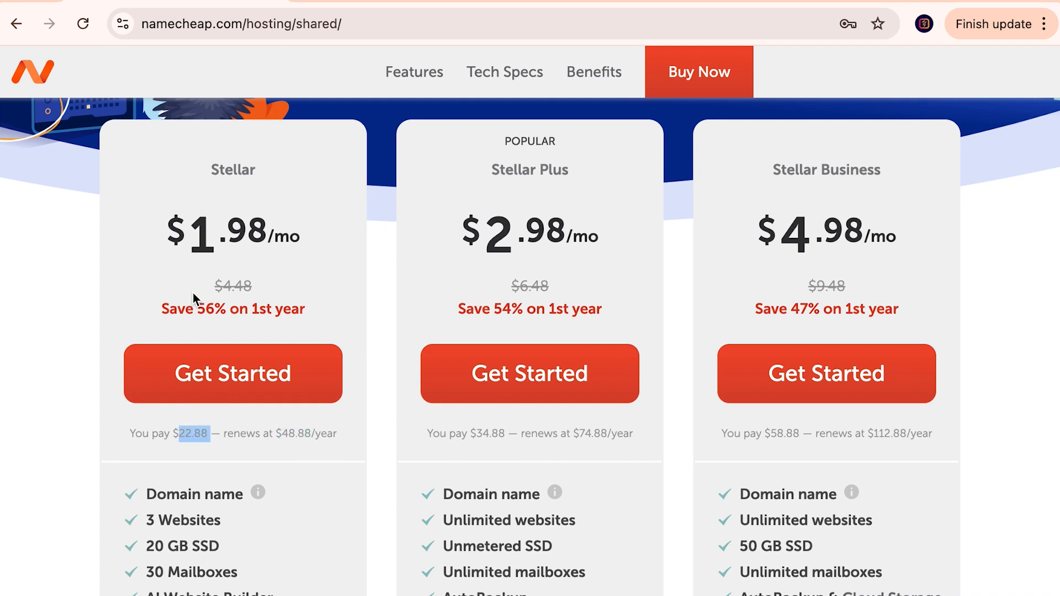
pyautogui.doubleClick(205, 309)
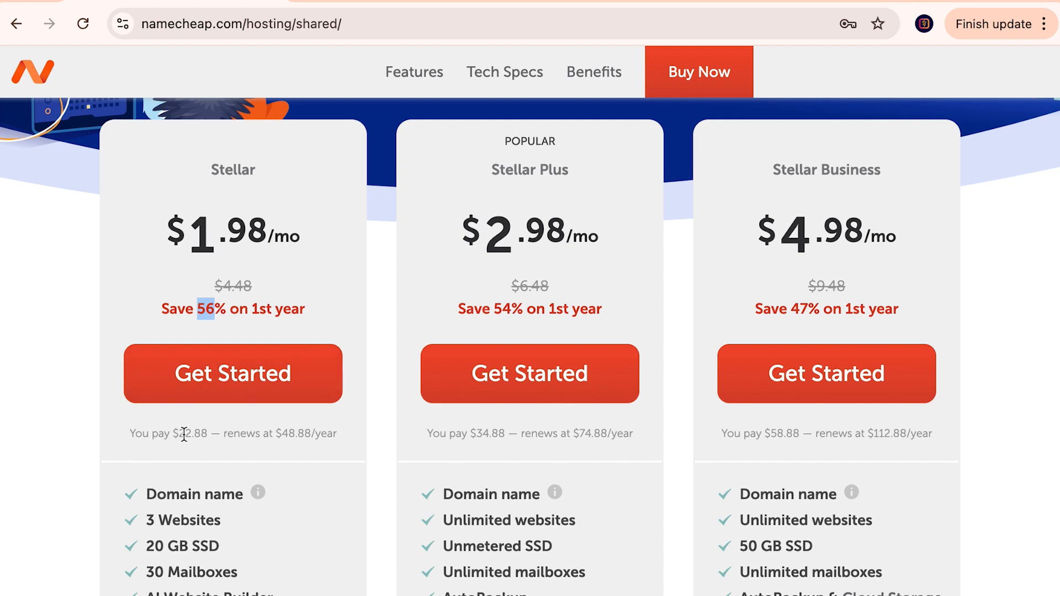
pyautogui.click(168, 433)
pyautogui.moveTo(167, 433); pyautogui.dragTo(210, 434)
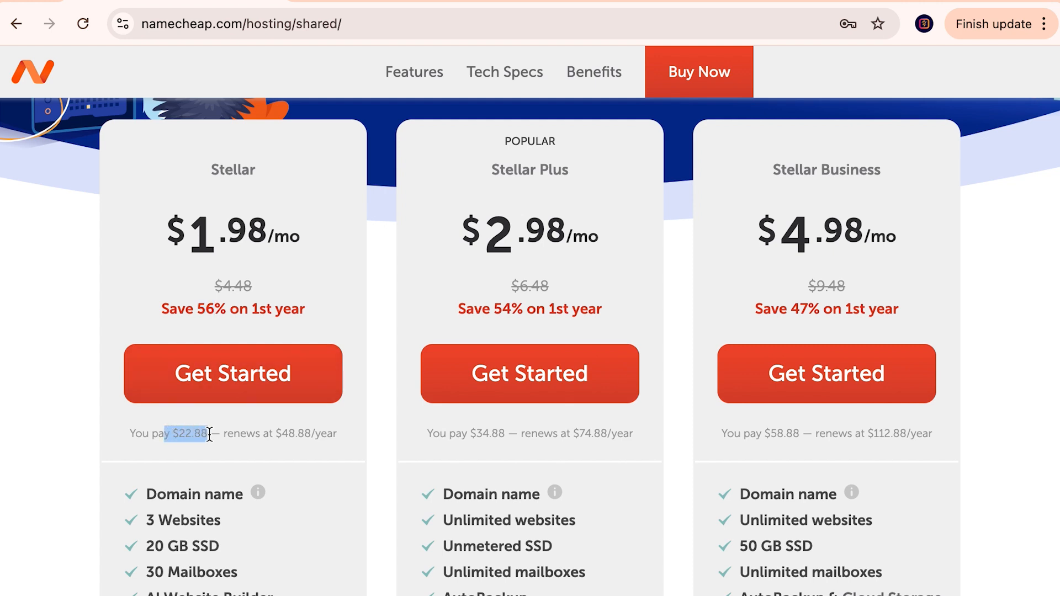
pyautogui.click(239, 434)
pyautogui.moveTo(275, 434); pyautogui.dragTo(315, 434)
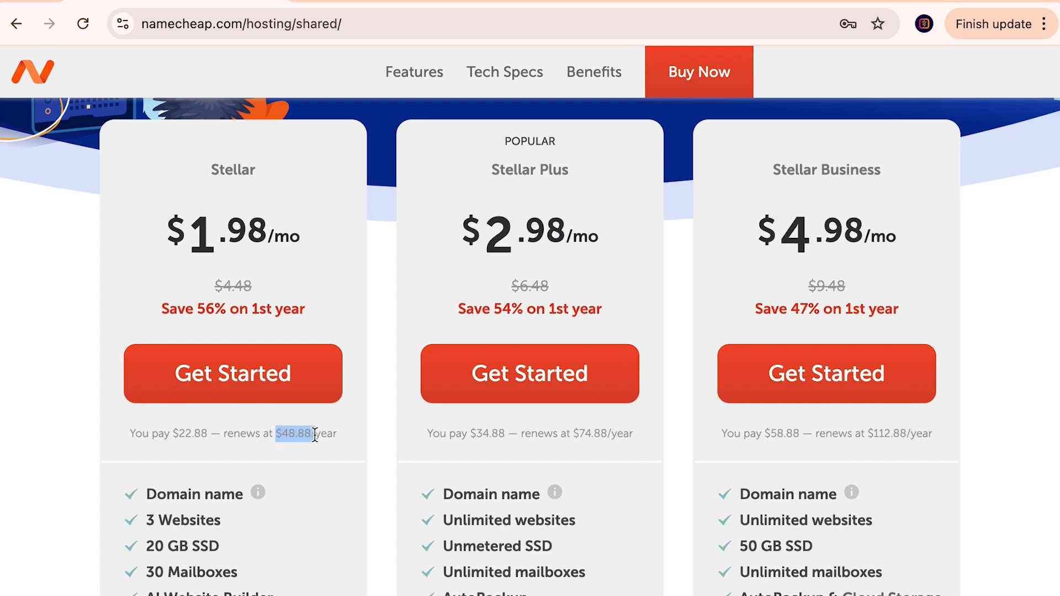
pyautogui.click(331, 438)
pyautogui.doubleClick(296, 434)
pyautogui.click(328, 432)
pyautogui.doubleClick(328, 431)
pyautogui.click(289, 426)
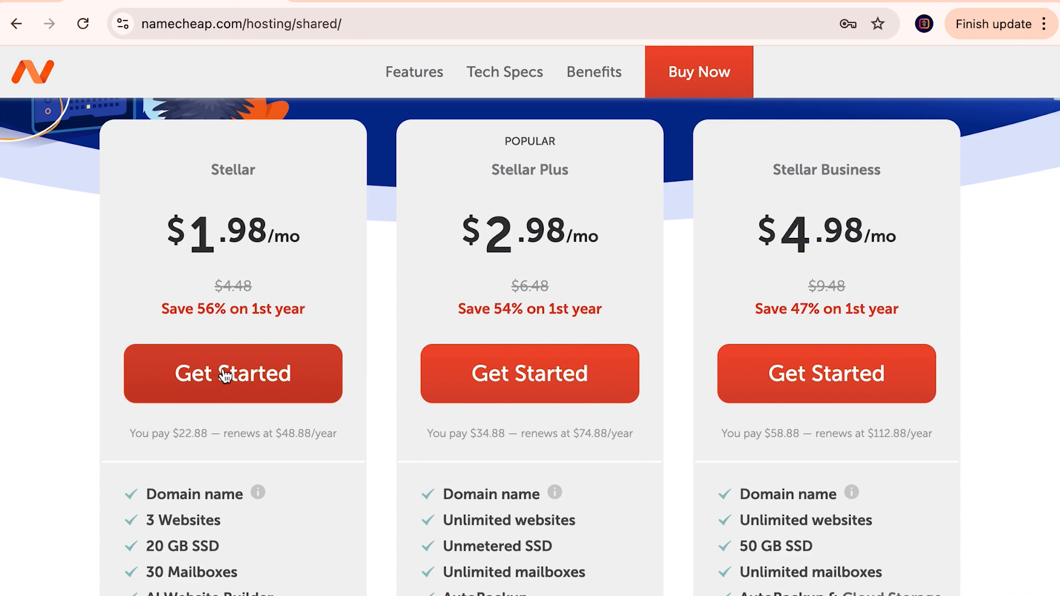
# Step: Highlight the Stellar plan's 3 Websites and 20 GB SSD features
pyautogui.scroll(-2, 316, 488)
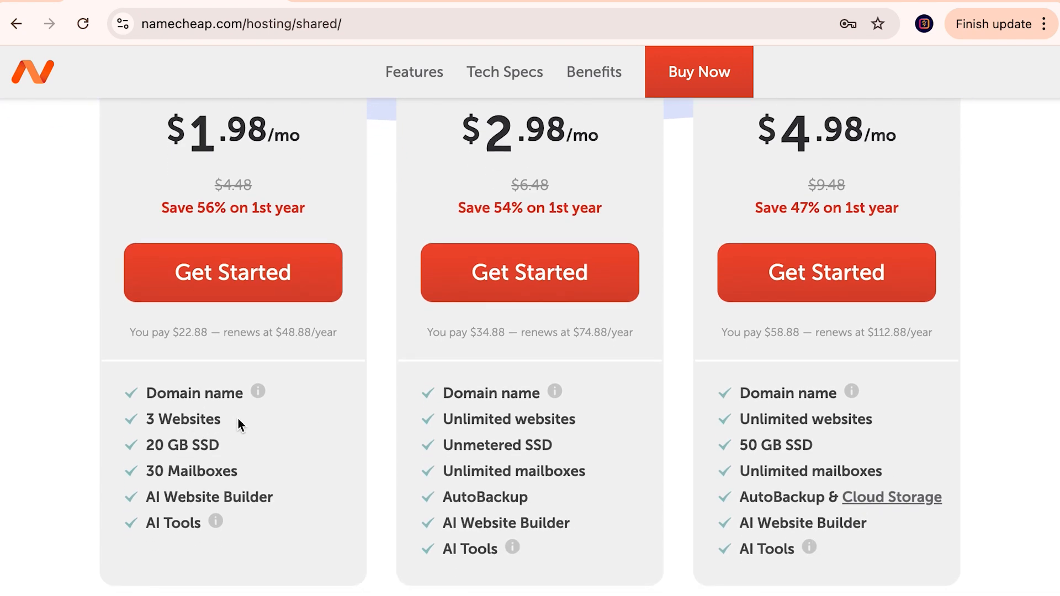
pyautogui.moveTo(147, 419); pyautogui.dragTo(224, 419)
pyautogui.click(238, 454)
pyautogui.moveTo(147, 445); pyautogui.dragTo(220, 445)
pyautogui.click(225, 440)
pyautogui.moveTo(146, 445); pyautogui.dragTo(216, 445)
pyautogui.scroll(-1, 216, 445)
pyautogui.click(250, 407)
pyautogui.moveTo(146, 404); pyautogui.dragTo(238, 405)
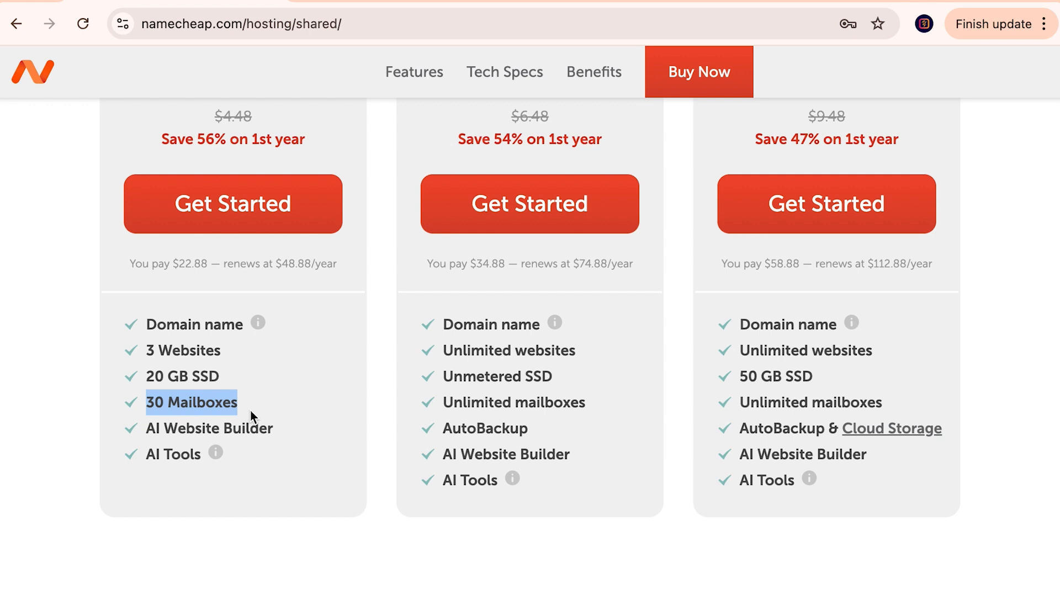
# Step: Compare the Stellar ($1.98/mo), Stellar Plus ($2.98/mo) and Stellar Business ($4.98/mo) plan cards
pyautogui.scroll(1, 396, 378)
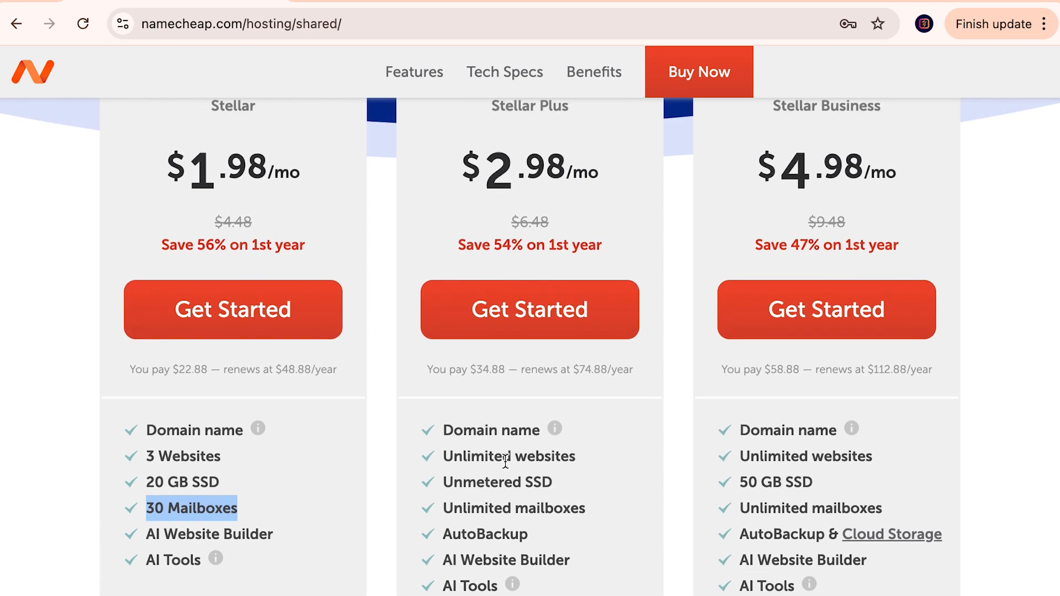
pyautogui.scroll(-1, 478, 422)
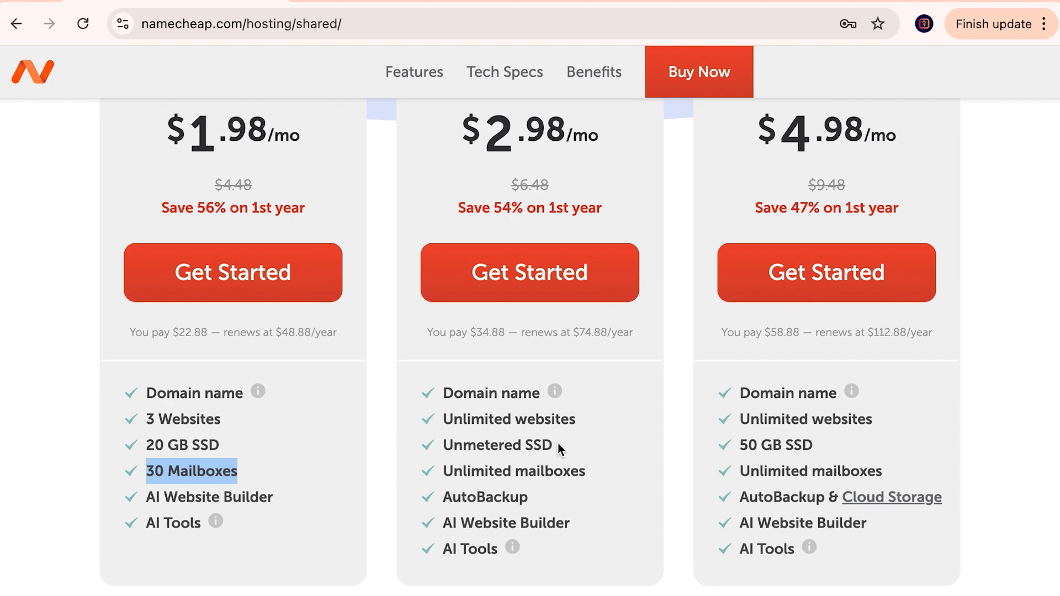
pyautogui.scroll(1, 884, 361)
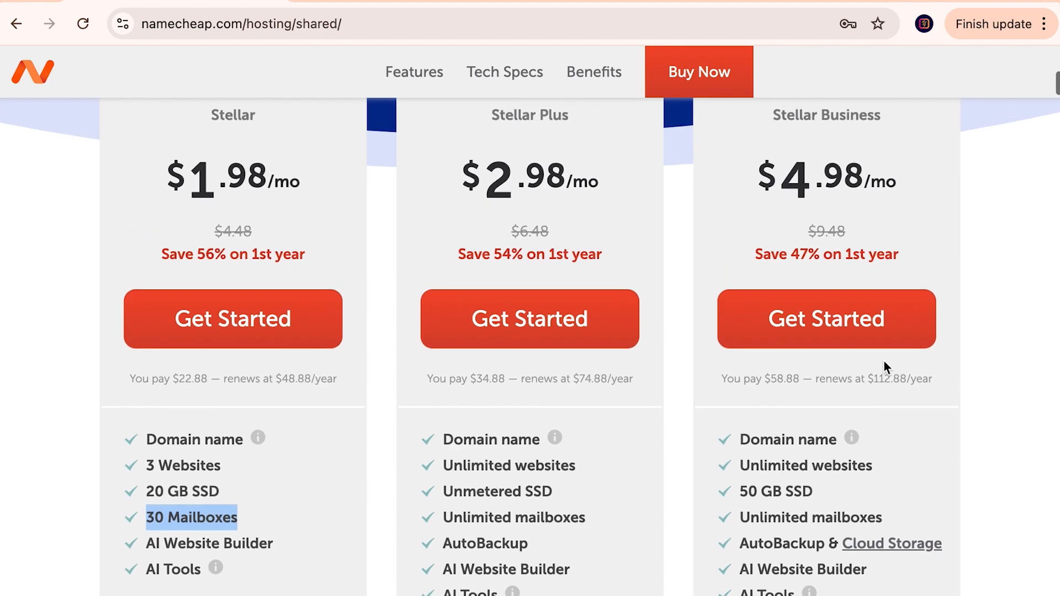
pyautogui.scroll(4, 871, 228)
pyautogui.scroll(7, 879, 205)
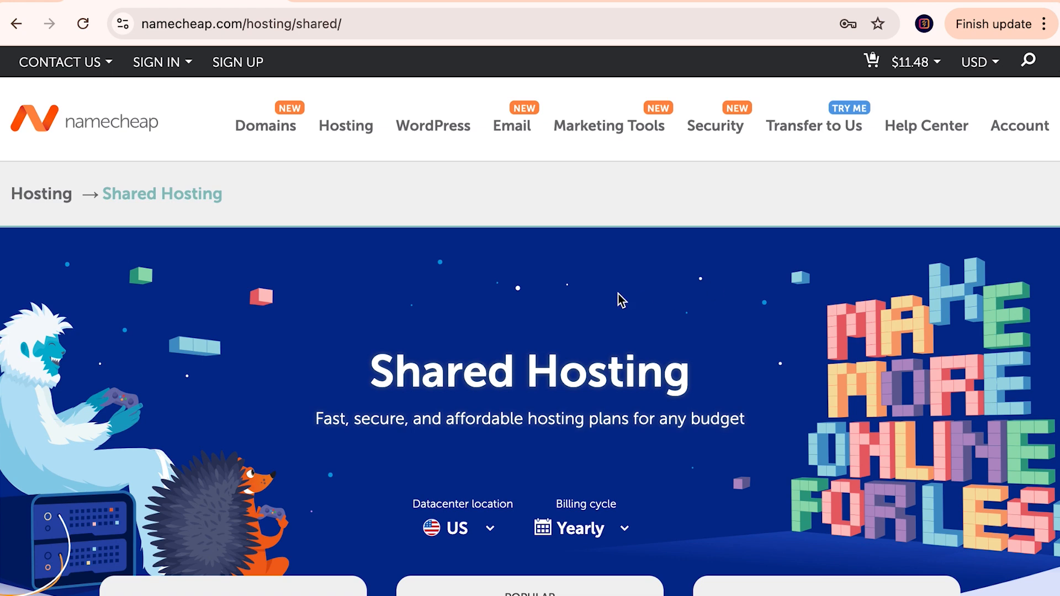
pyautogui.scroll(-5, 535, 358)
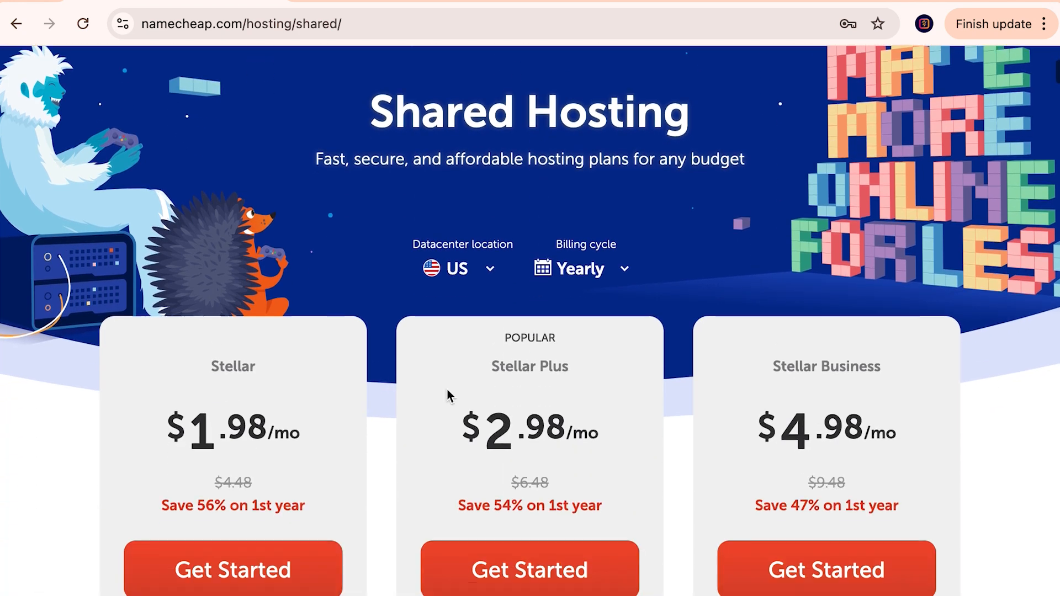
pyautogui.scroll(-2, 235, 442)
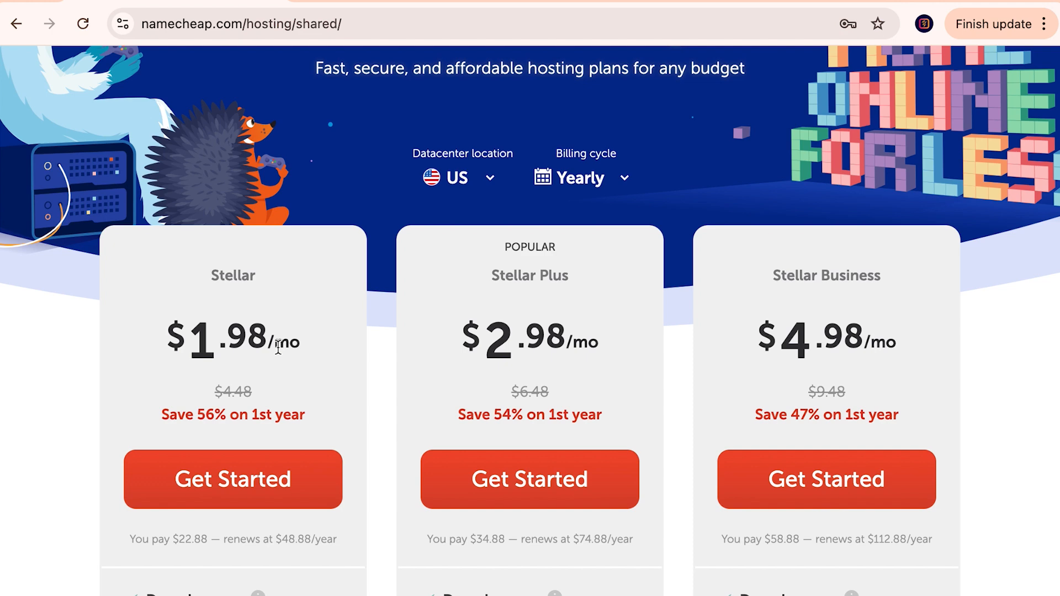
pyautogui.scroll(-2, 278, 347)
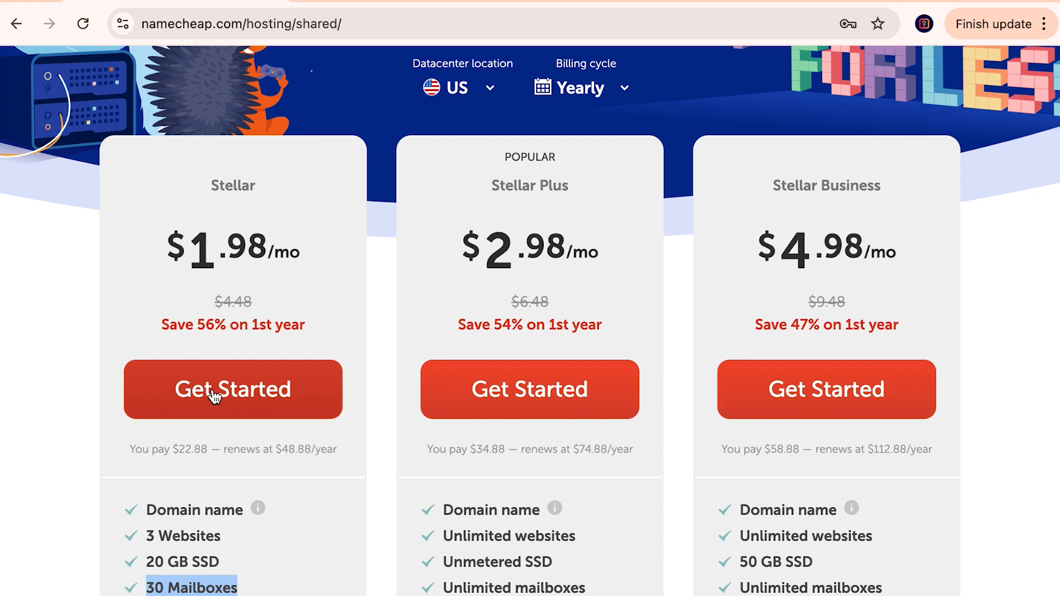
# Step: Choose the Stellar plan, keeping New Domain Name > Already in Cart
pyautogui.click(215, 396)
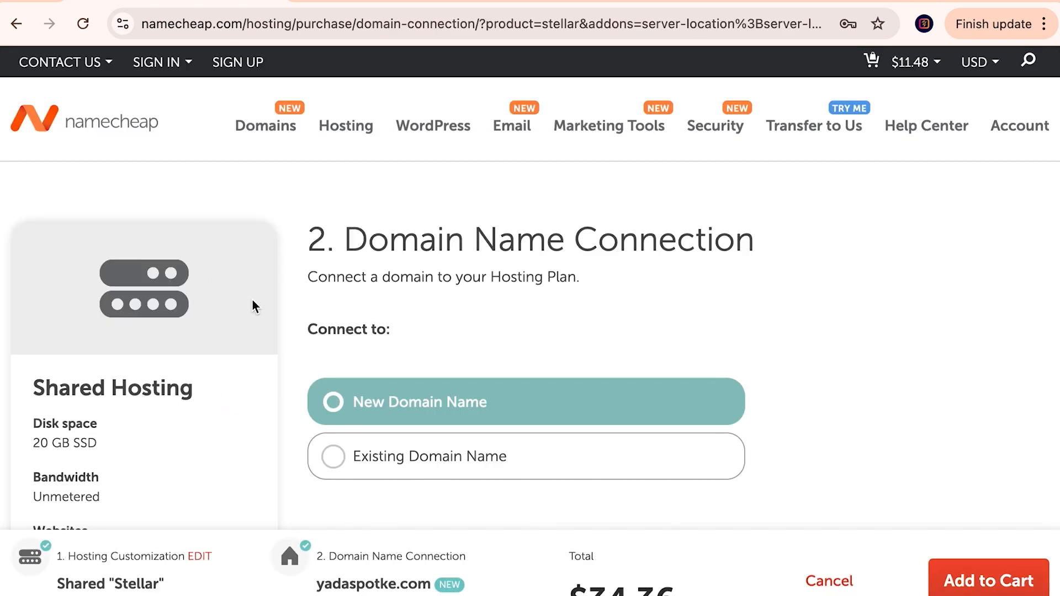
pyautogui.scroll(-1, 417, 306)
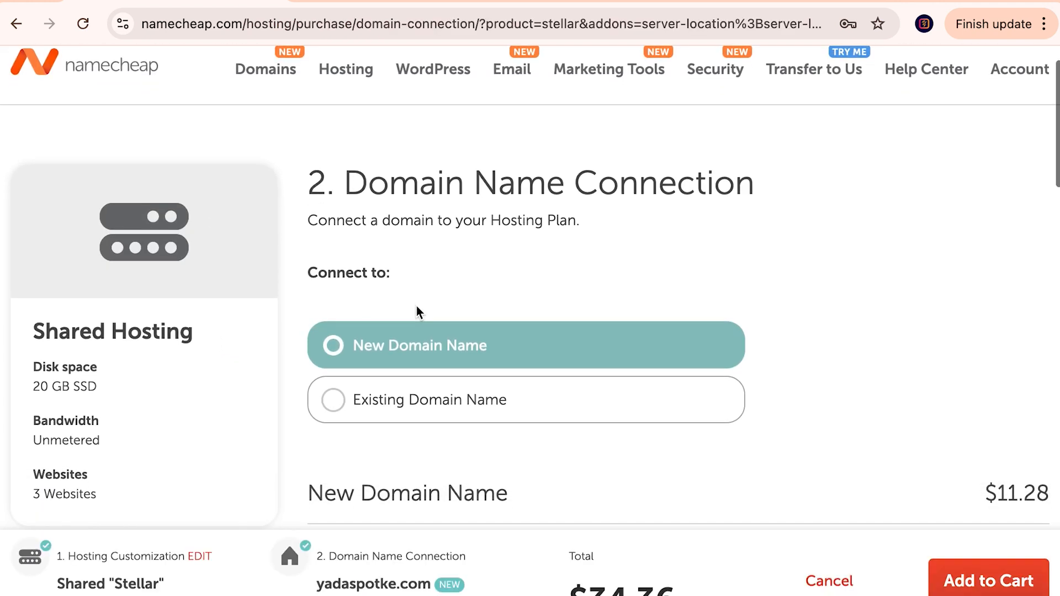
pyautogui.scroll(-1, 439, 221)
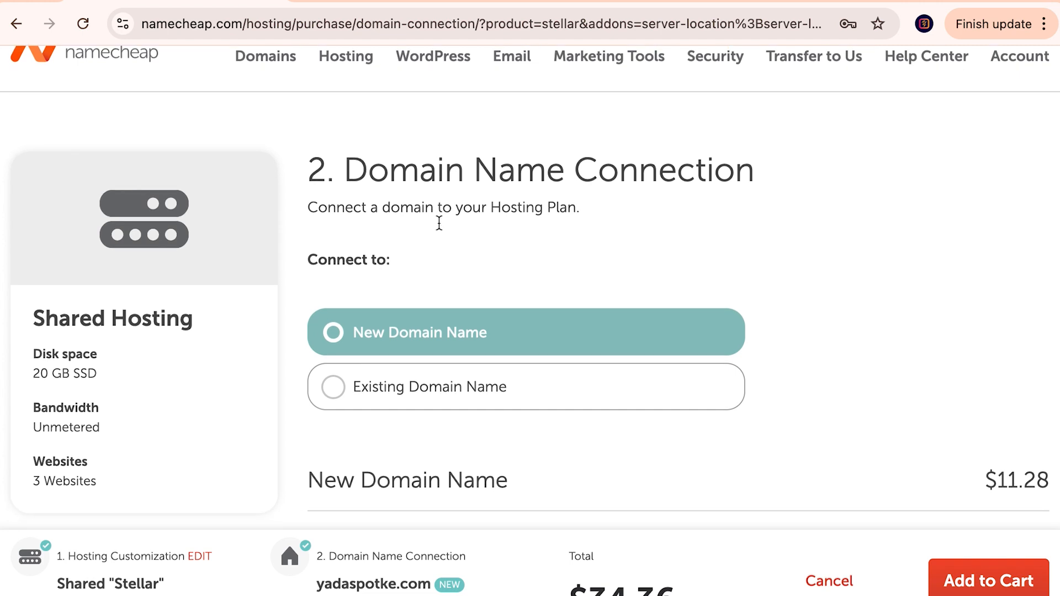
pyautogui.scroll(-1, 467, 224)
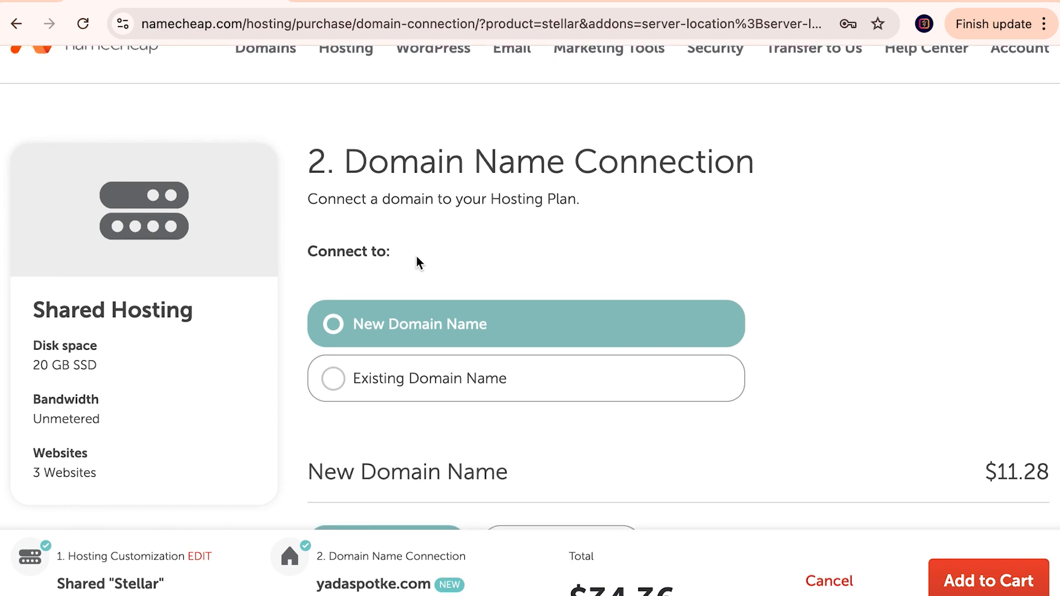
pyautogui.scroll(-3, 416, 256)
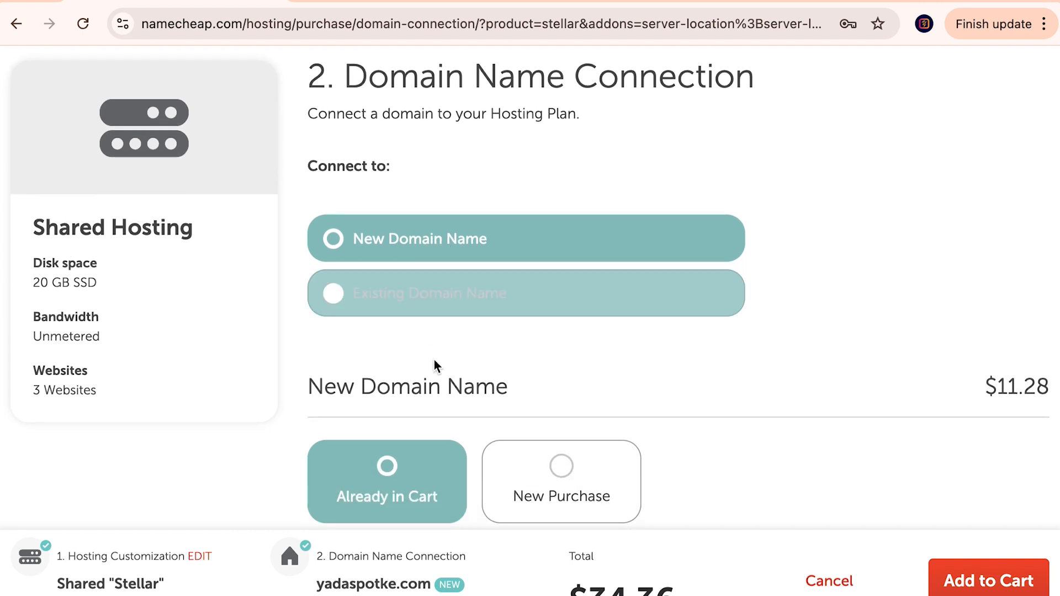
pyautogui.scroll(-1, 442, 407)
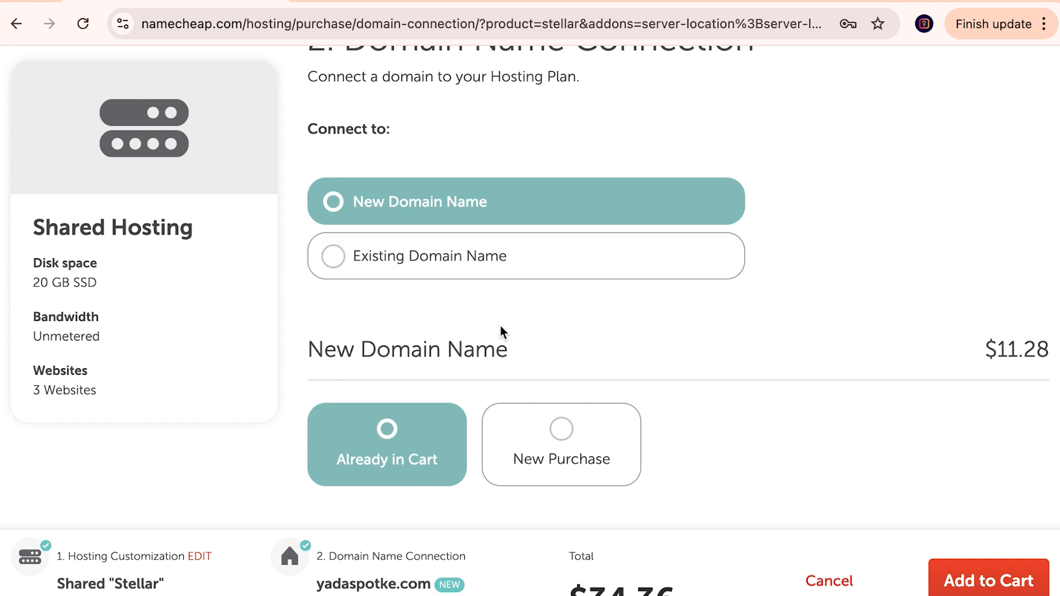
pyautogui.scroll(-1, 500, 325)
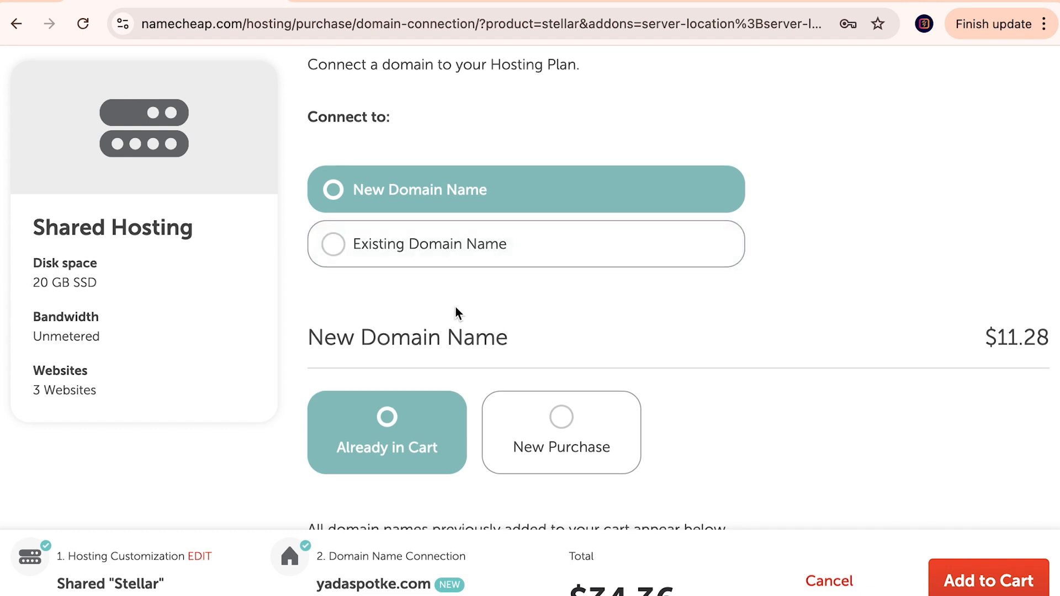
pyautogui.scroll(-1, 522, 322)
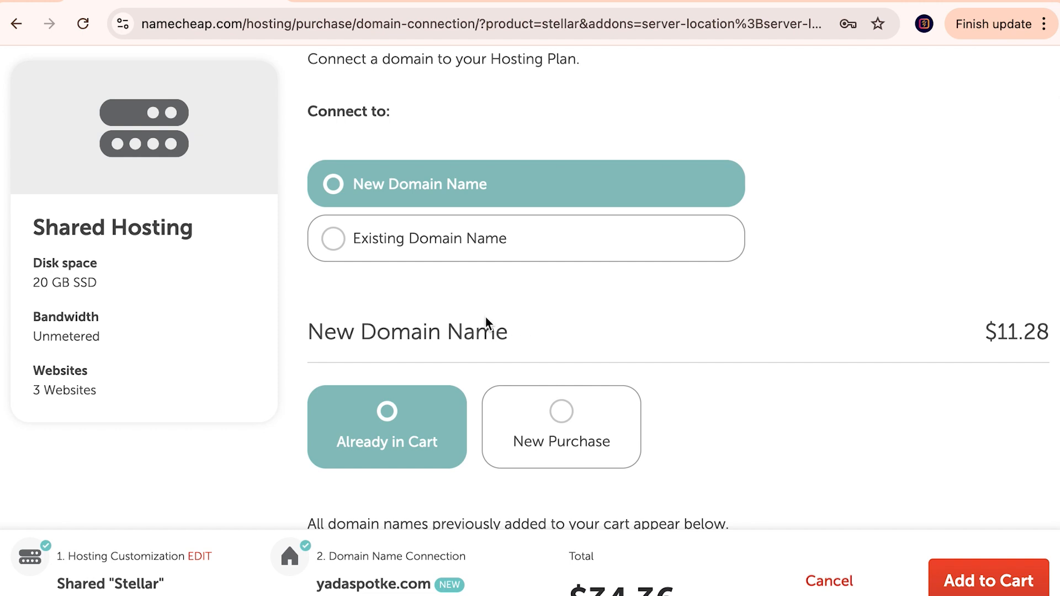
pyautogui.scroll(-1, 544, 309)
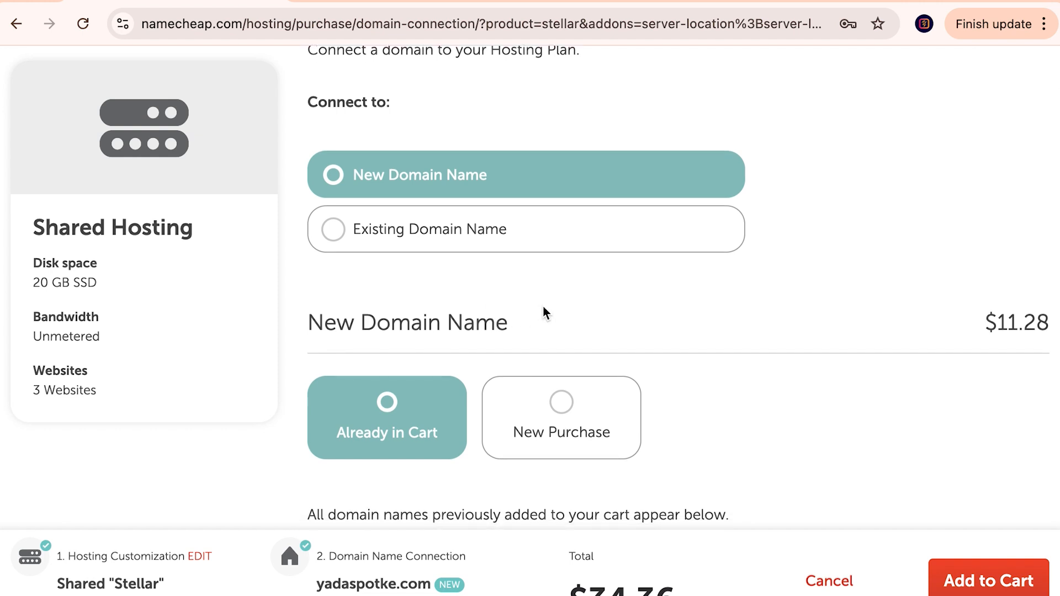
pyautogui.scroll(-3, 544, 312)
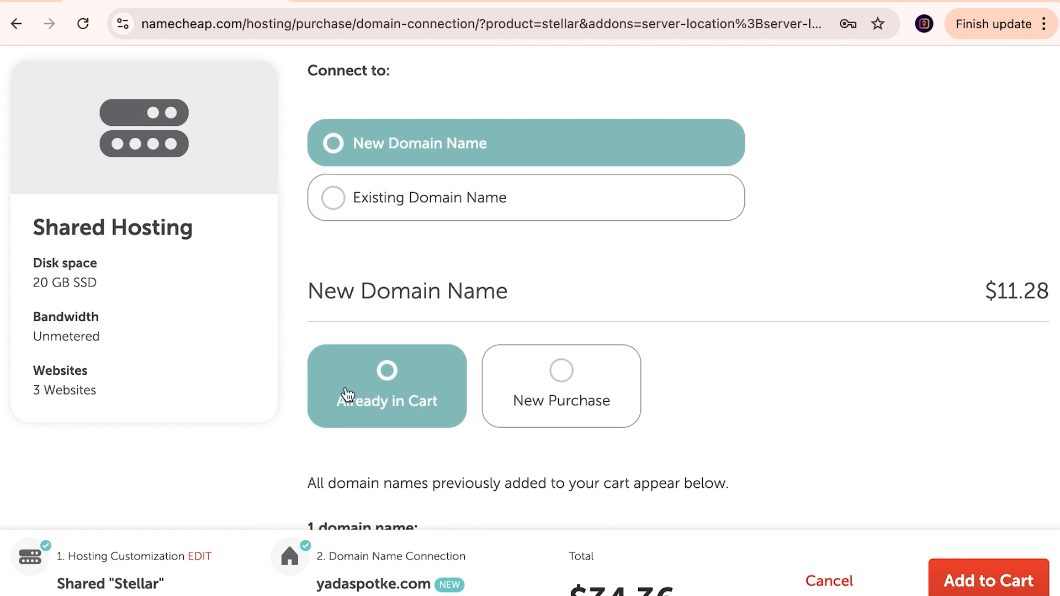
pyautogui.scroll(-1, 404, 427)
pyautogui.scroll(-5, 403, 427)
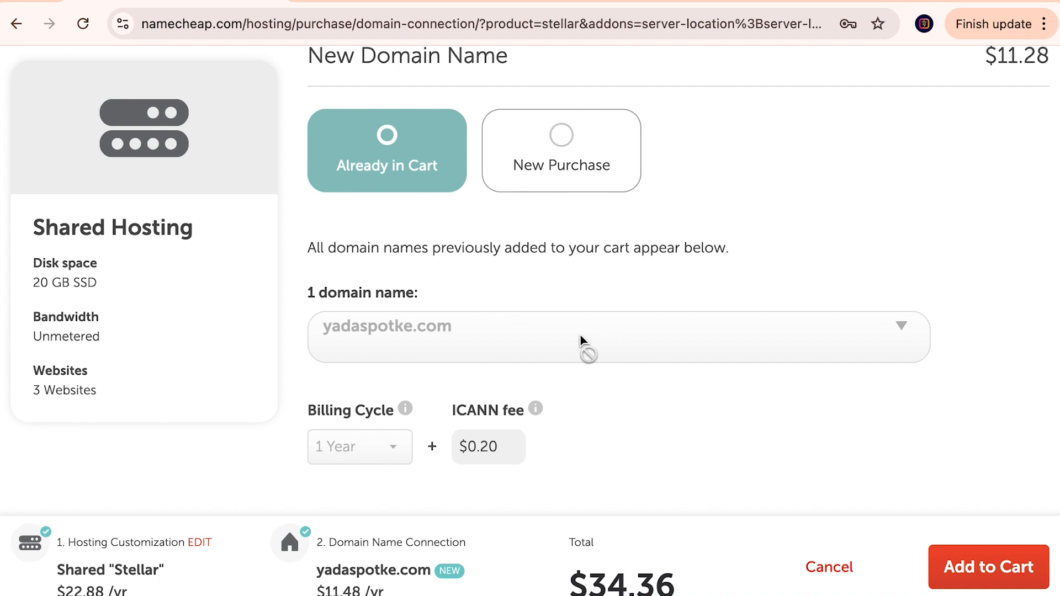
pyautogui.scroll(-2, 662, 419)
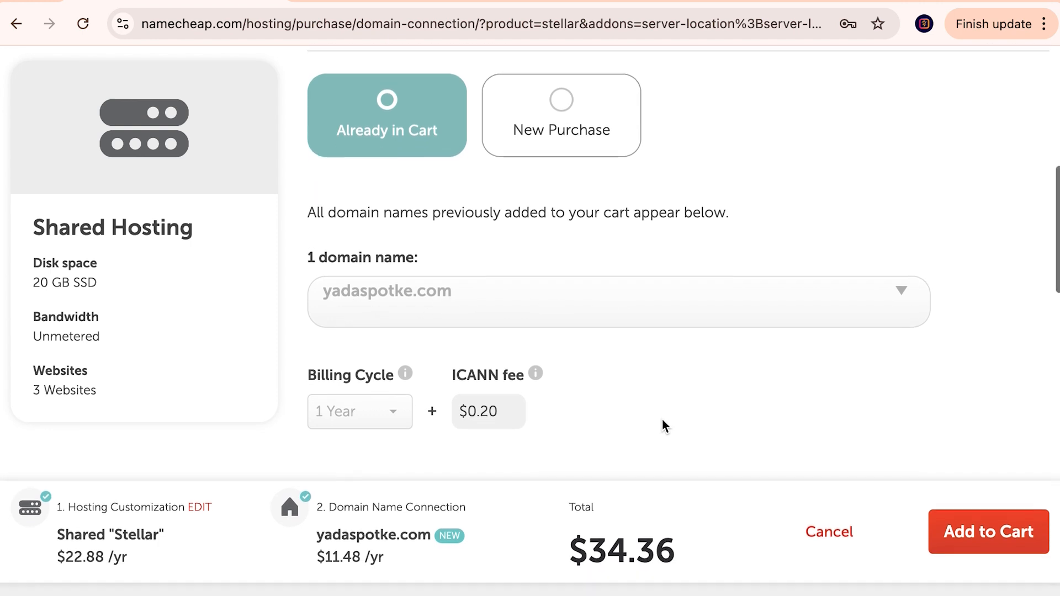
pyautogui.scroll(-1, 361, 408)
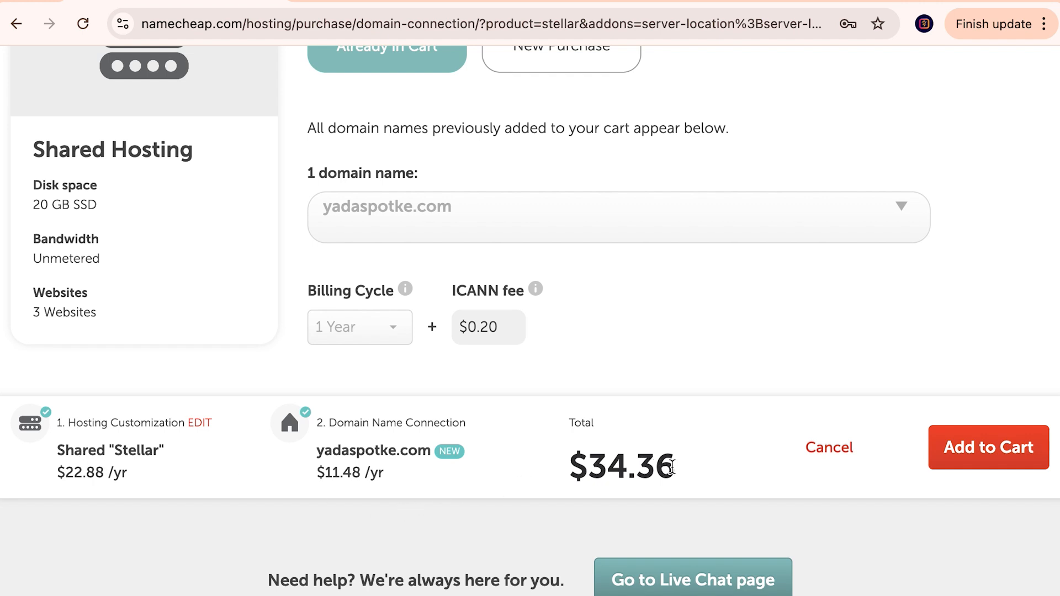
# Step: Check the $34.36 order total and add the hosting-plus-domain bundle to the cart
pyautogui.moveTo(681, 470); pyautogui.dragTo(589, 465)
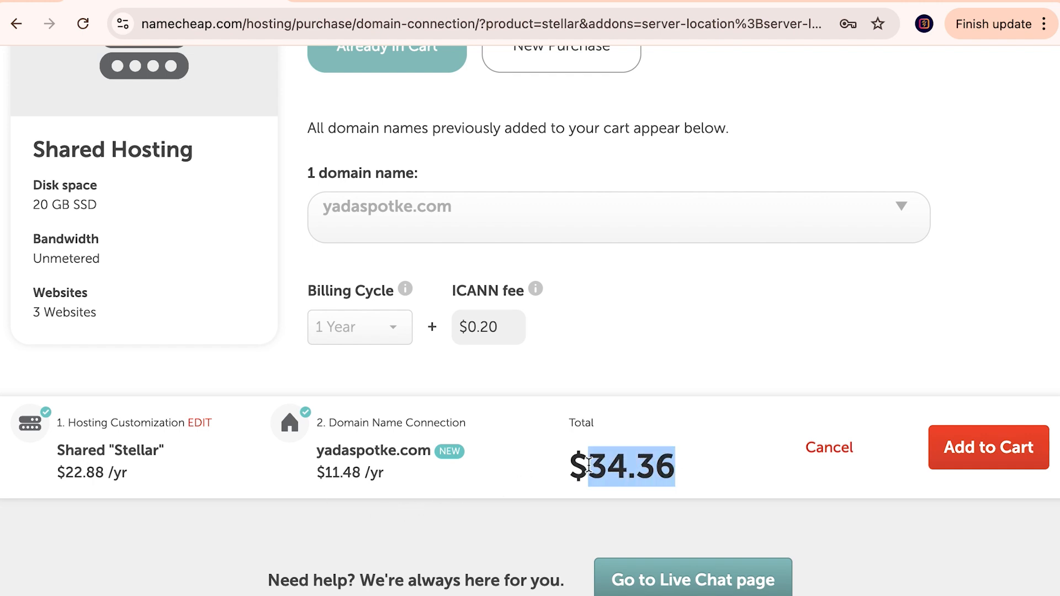
pyautogui.click(672, 470)
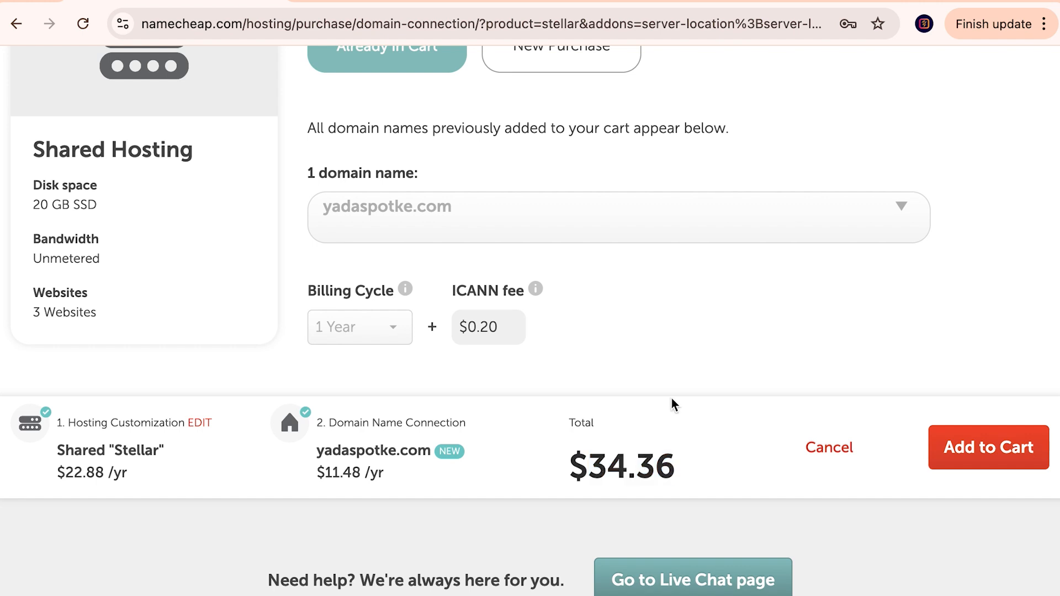
pyautogui.scroll(-1, 672, 399)
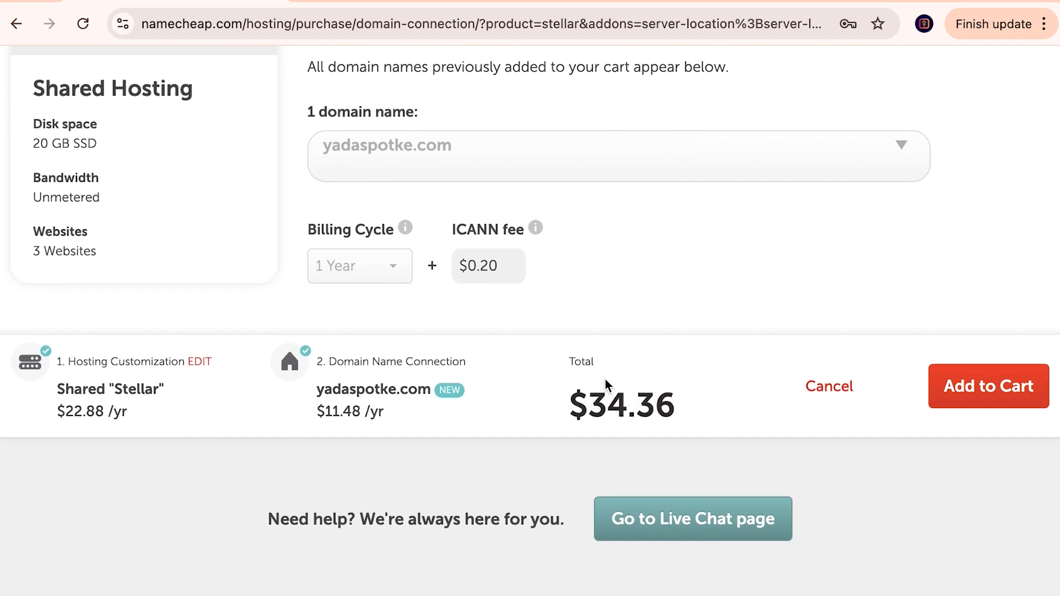
pyautogui.scroll(1, 530, 337)
pyautogui.click(984, 411)
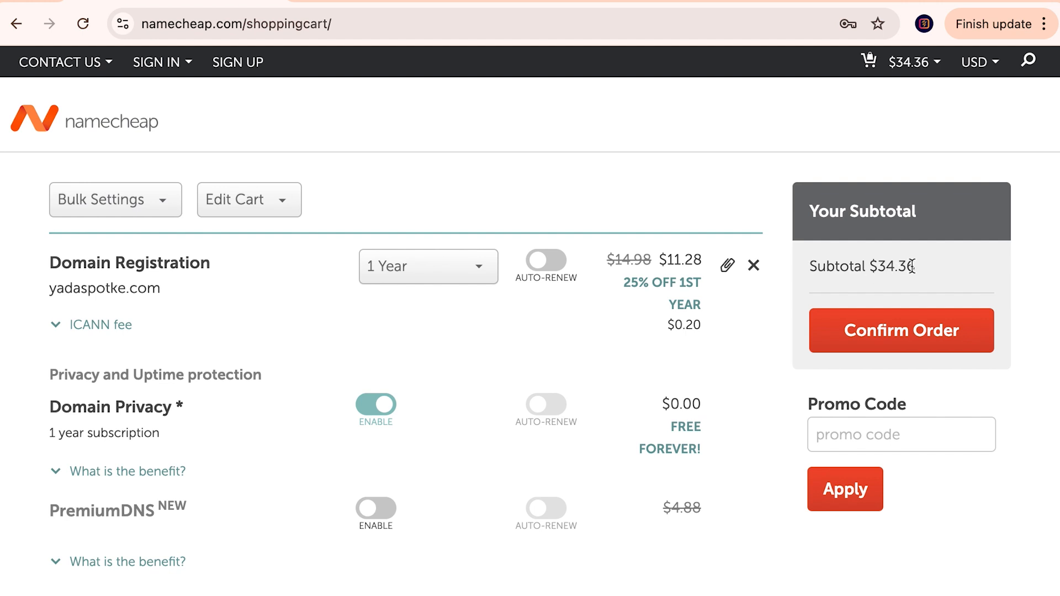
# Step: Select the $34.36 cart subtotal, then Stellar's $48.88 regular price
pyautogui.moveTo(921, 265); pyautogui.dragTo(867, 264)
pyautogui.scroll(-3, 719, 373)
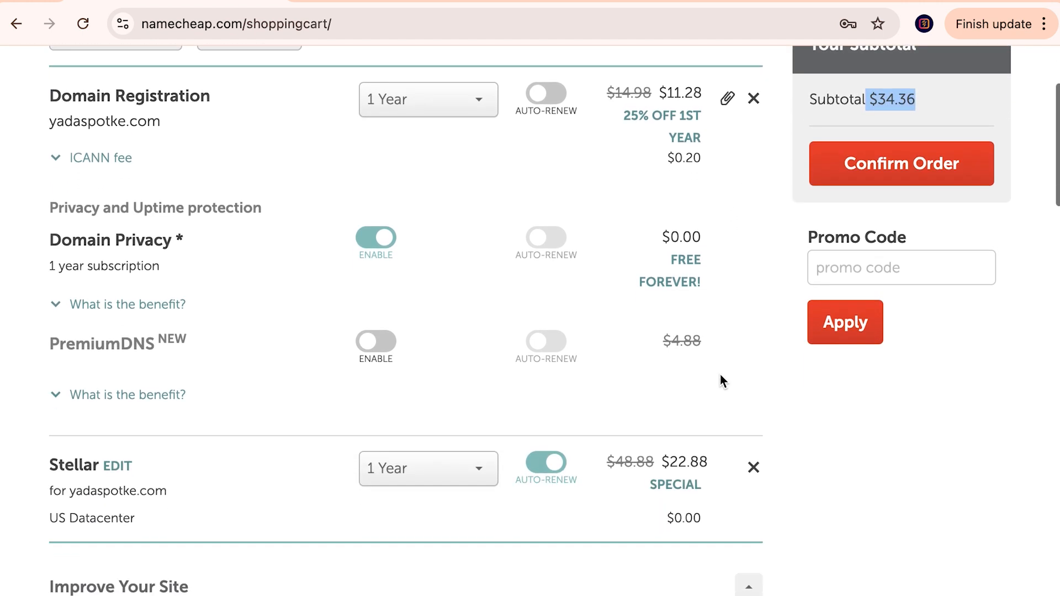
pyautogui.moveTo(654, 461); pyautogui.dragTo(618, 461)
pyautogui.hotkey('ctrl', 'c')
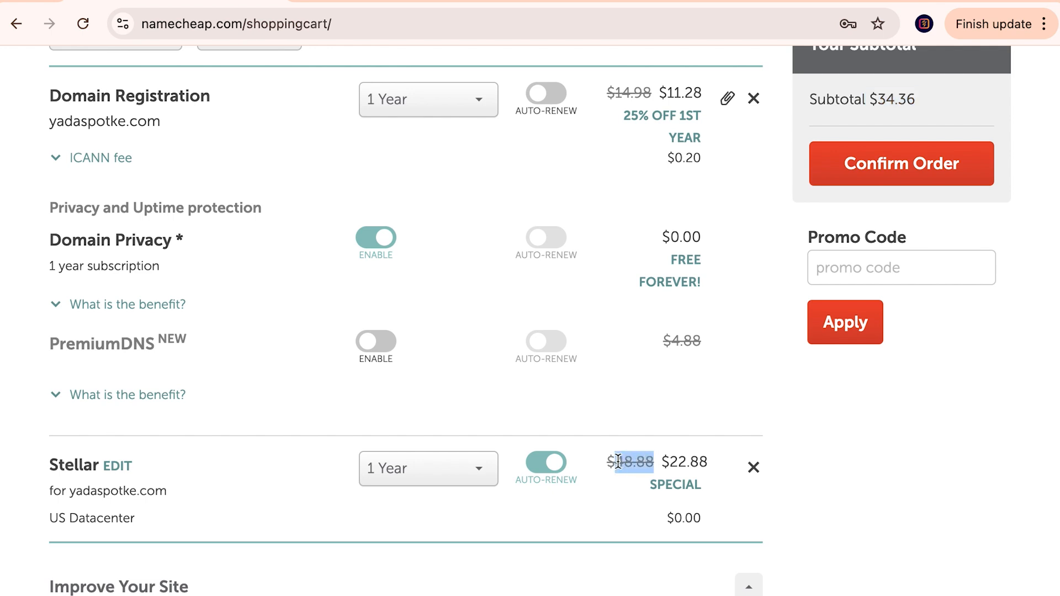
# Step: Calculate 48.88 + 14.98 = 63.86 in a new Google tab, then return to the cart
pyautogui.hotkey('ctrl', 't')
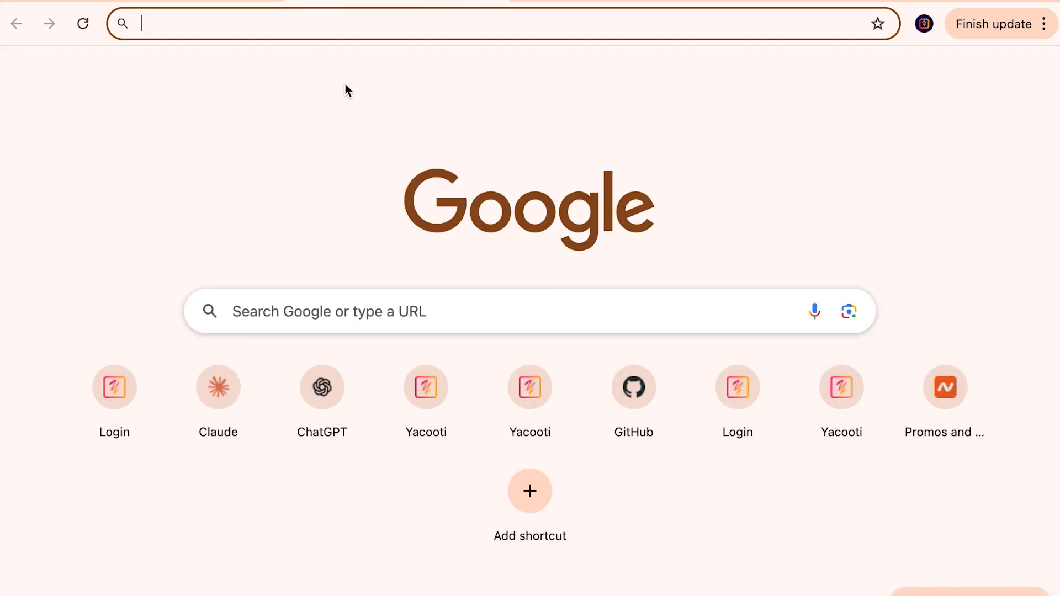
pyautogui.hotkey('ctrl', 'v')
pyautogui.write('+')
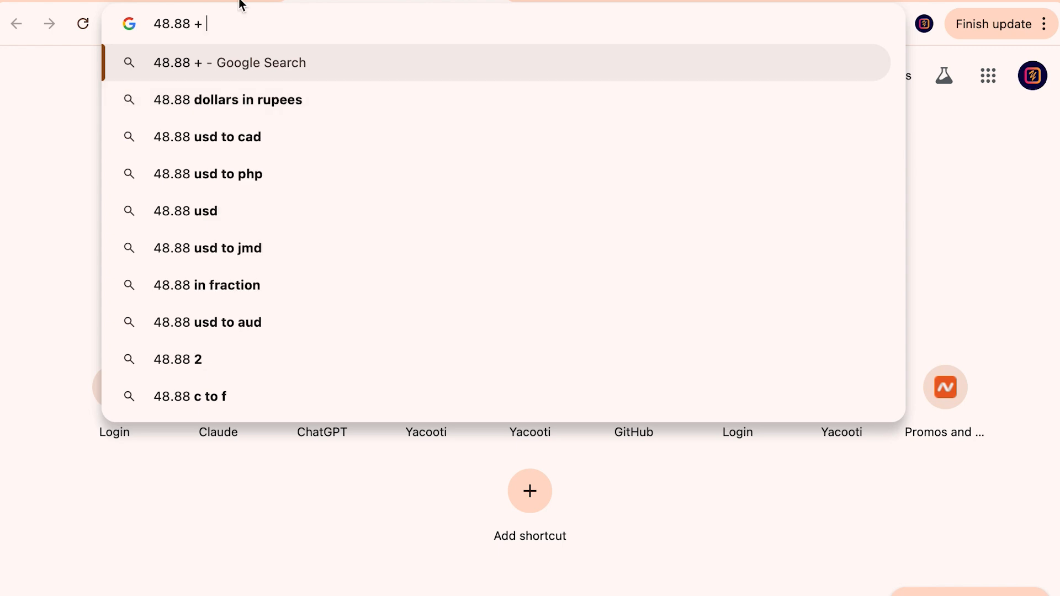
pyautogui.click(175, 2)
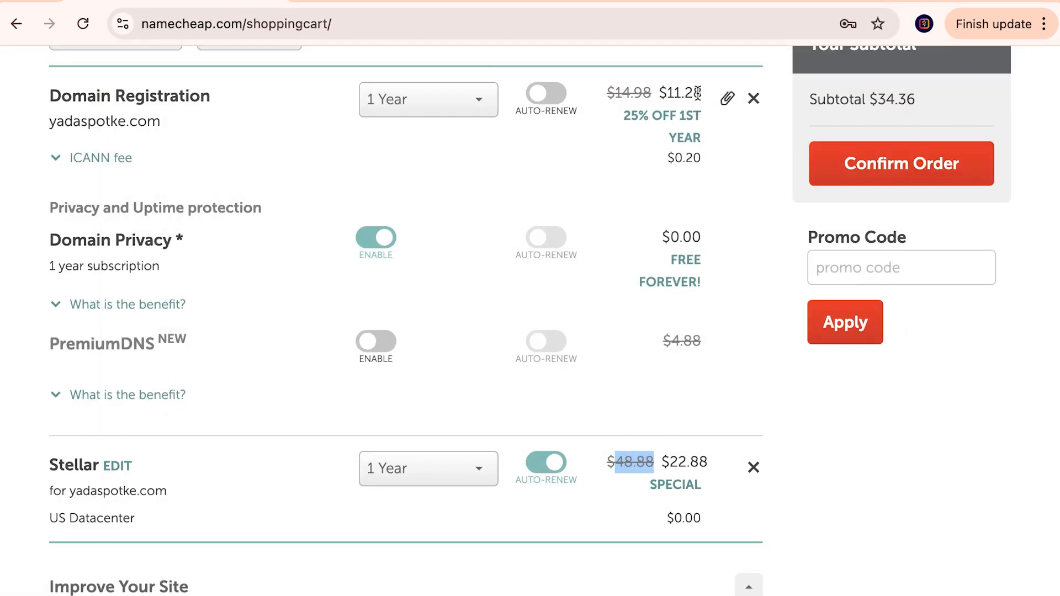
pyautogui.scroll(1, 662, 119)
pyautogui.moveTo(653, 124); pyautogui.dragTo(615, 120)
pyautogui.press('super+c')
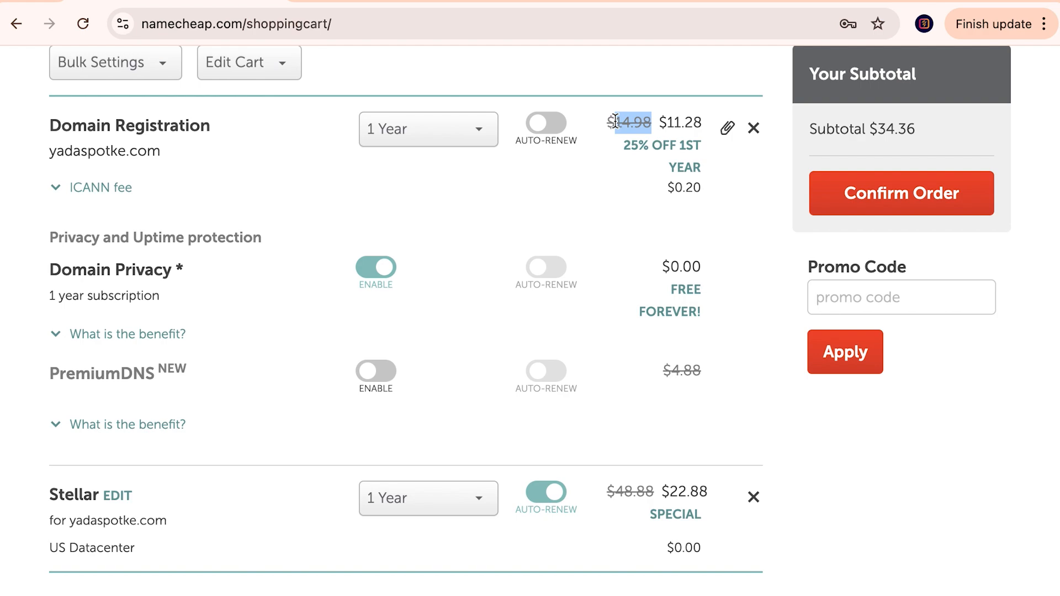
pyautogui.click(429, 3)
pyautogui.press('super+v')
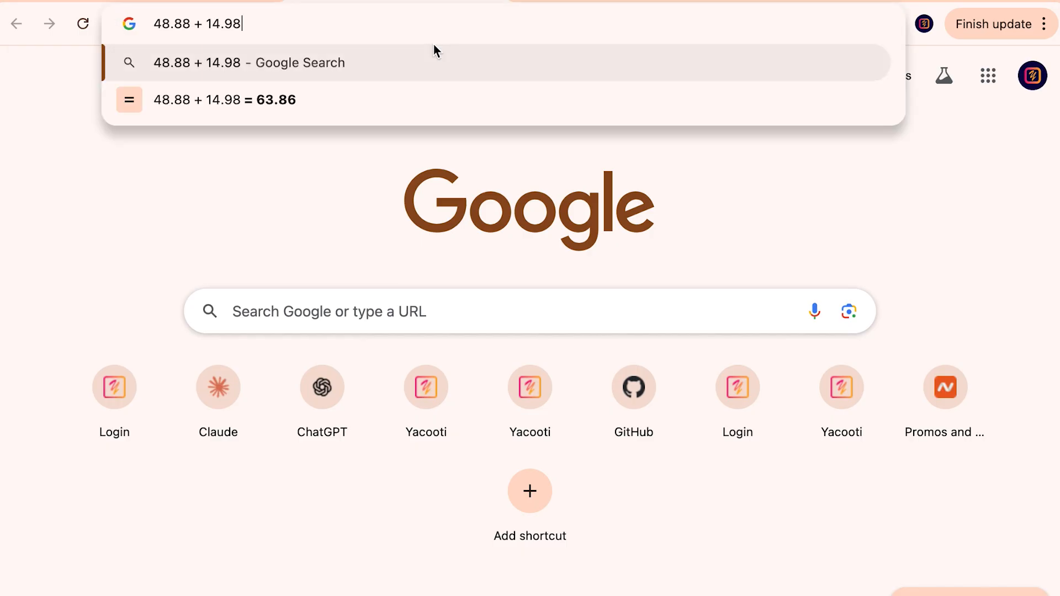
pyautogui.press('Return')
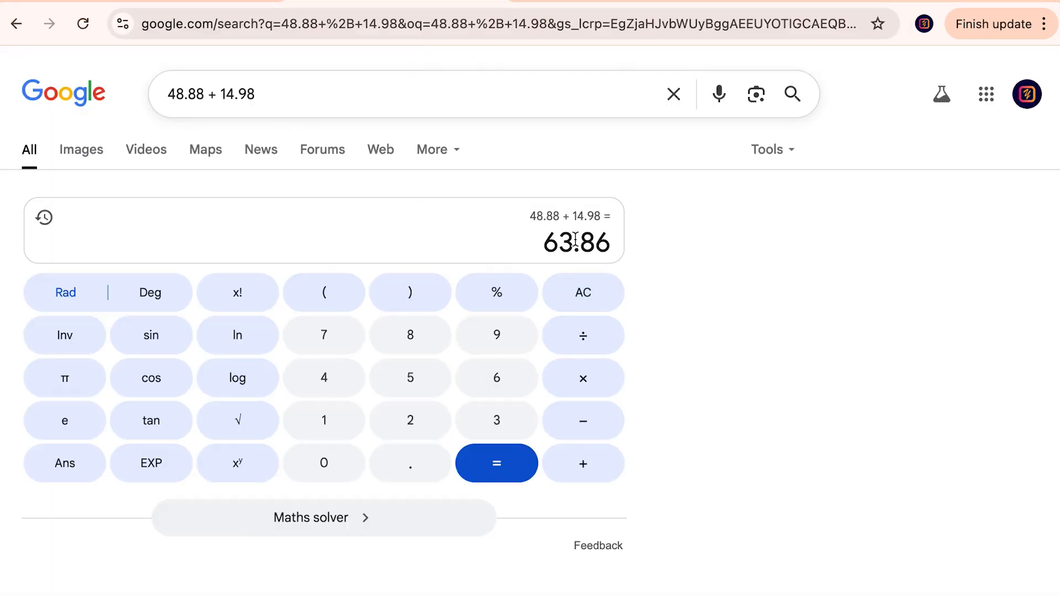
pyautogui.click(208, 2)
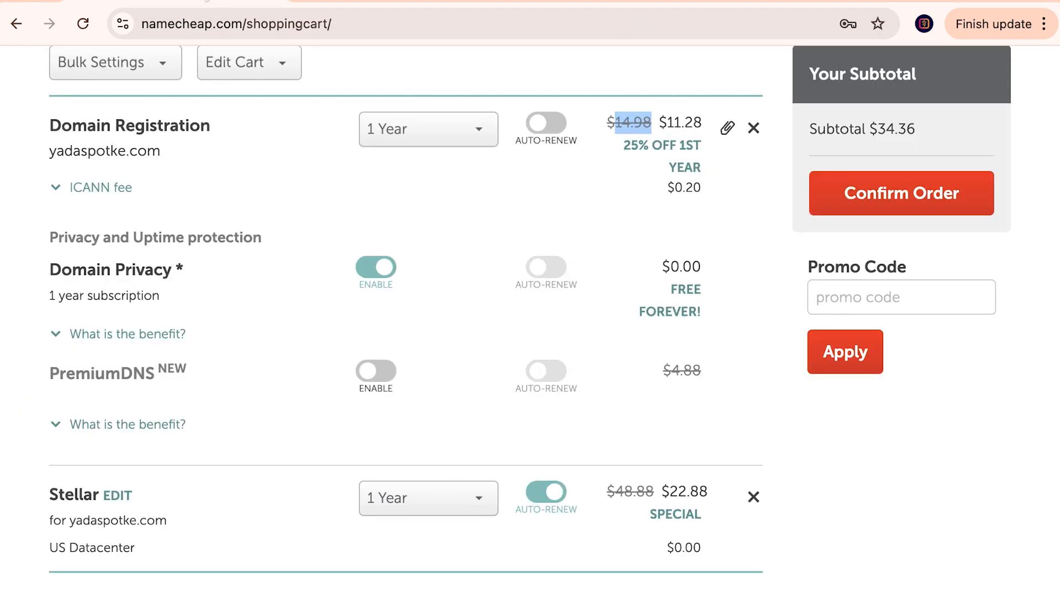
# Step: Paste NEWCOM649 into the Promo Code box and apply it, getting a login-required notice
pyautogui.scroll(3, 693, 214)
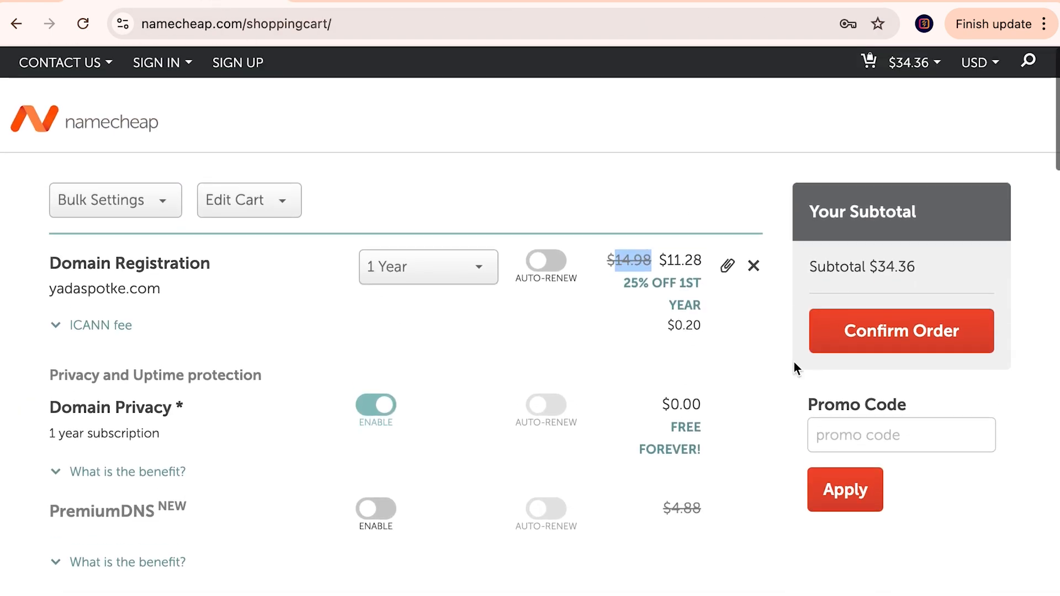
pyautogui.click(927, 436)
pyautogui.write('NEWCOM649')
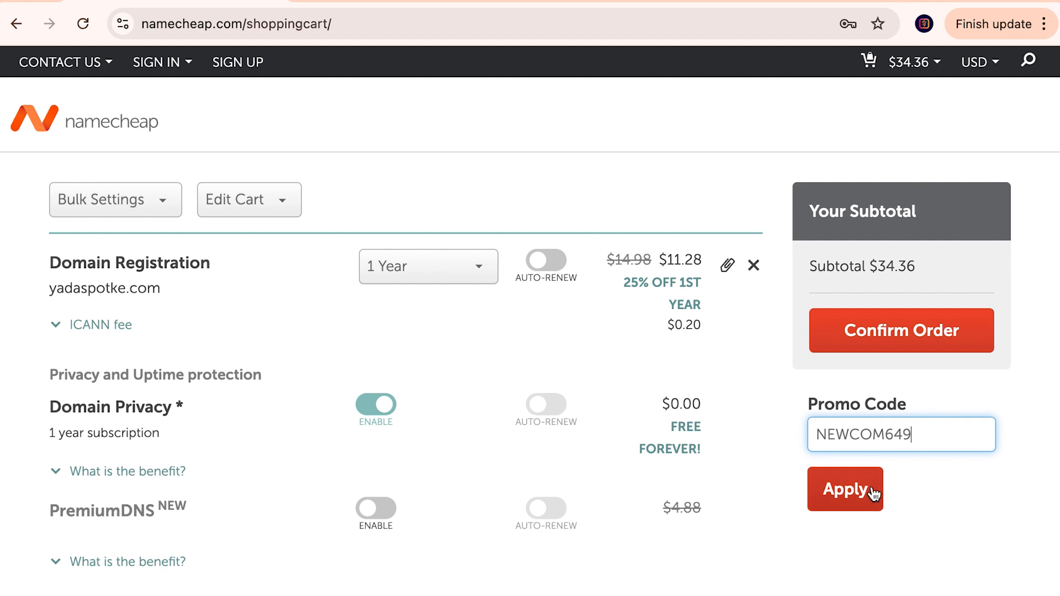
pyautogui.click(850, 488)
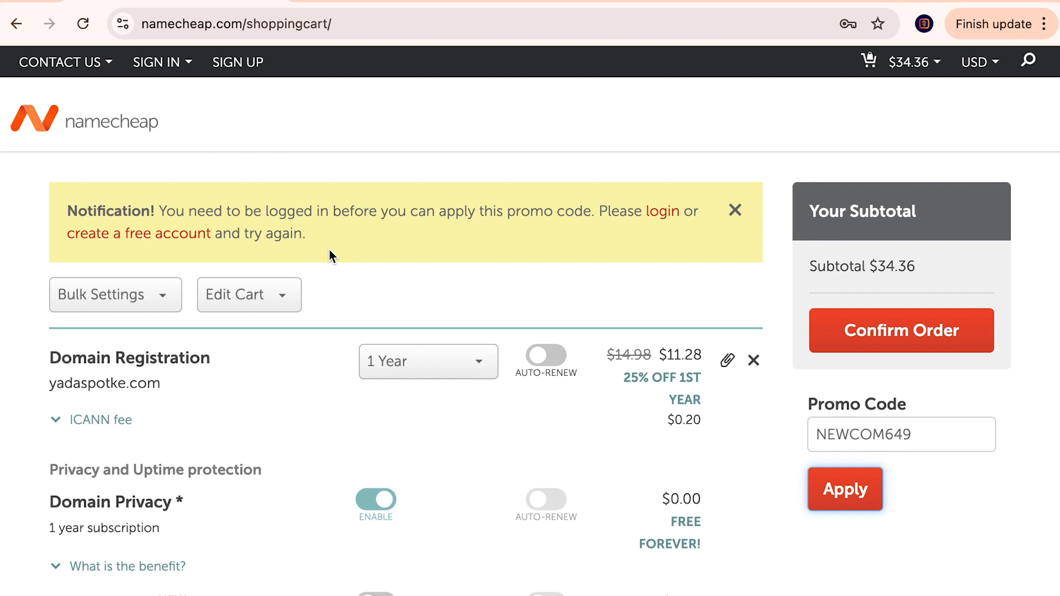
pyautogui.click(921, 426)
# Step: Check the promo badge in the domain results, then highlight the entered code and discounted domain price
pyautogui.click(887, 263)
pyautogui.click(369, 2)
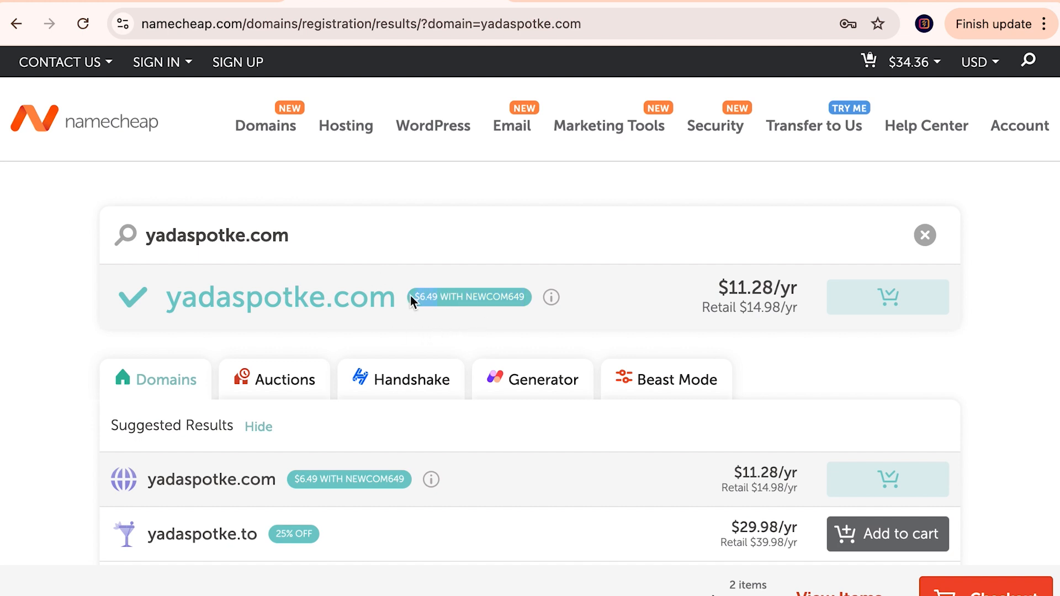
pyautogui.click(359, 166)
pyautogui.click(204, 12)
pyautogui.moveTo(958, 429); pyautogui.dragTo(800, 435)
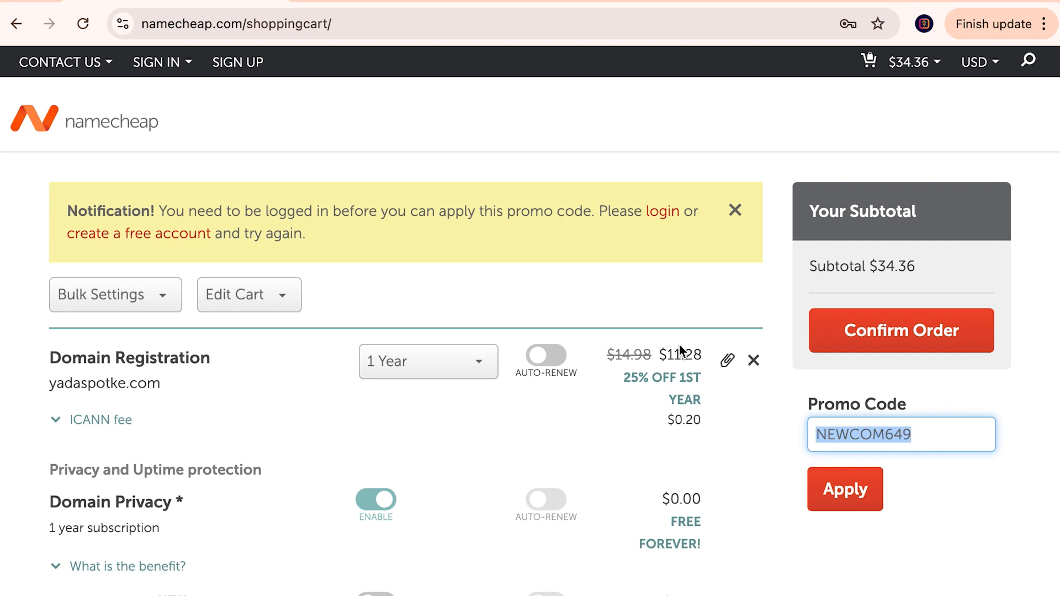
pyautogui.moveTo(705, 354); pyautogui.dragTo(601, 349)
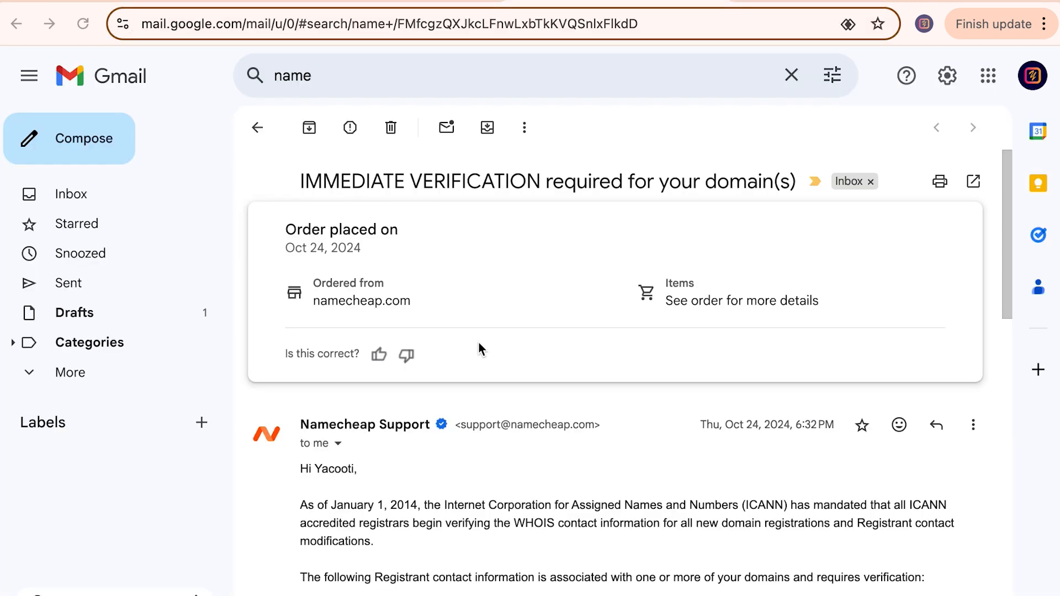
# Step: Scroll the Namecheap Hosting welcome email to the FTP/SFTP details: Passive mode, FTP port 21, SFTP port 21098
pyautogui.scroll(-1, 478, 342)
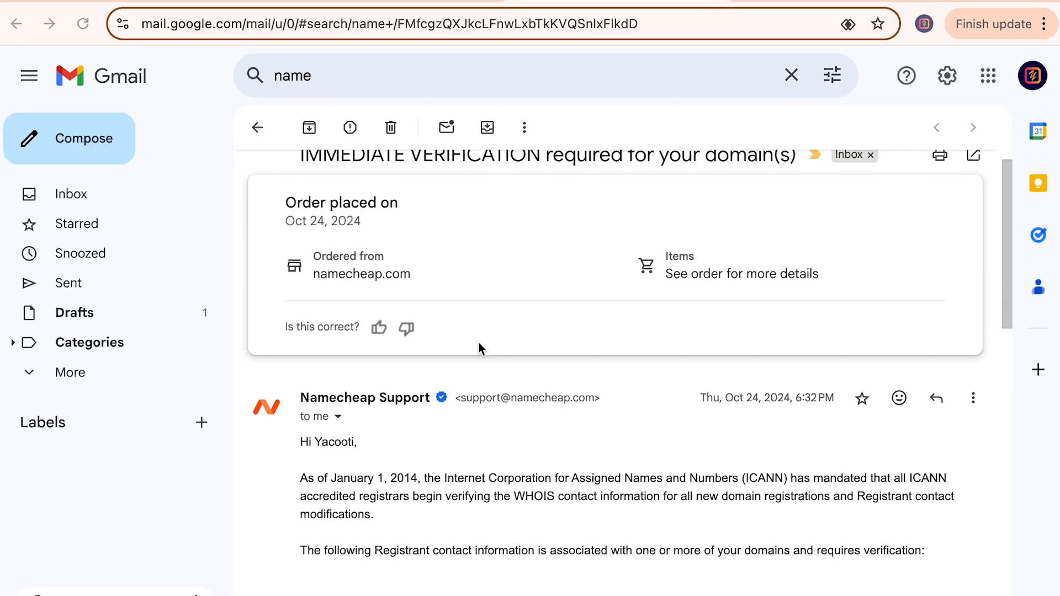
pyautogui.scroll(-10, 478, 345)
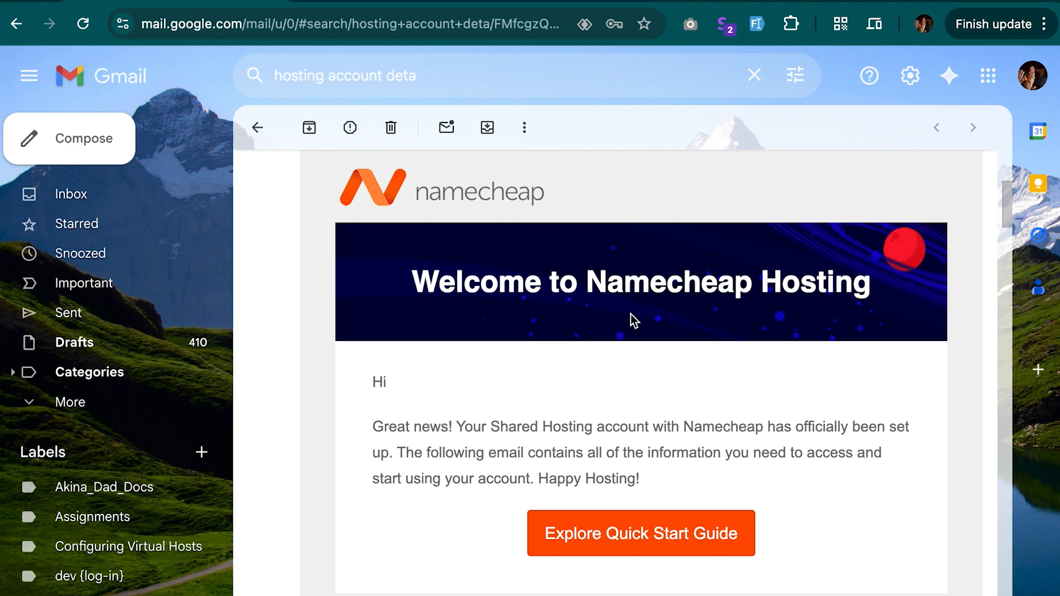
pyautogui.scroll(-10, 631, 315)
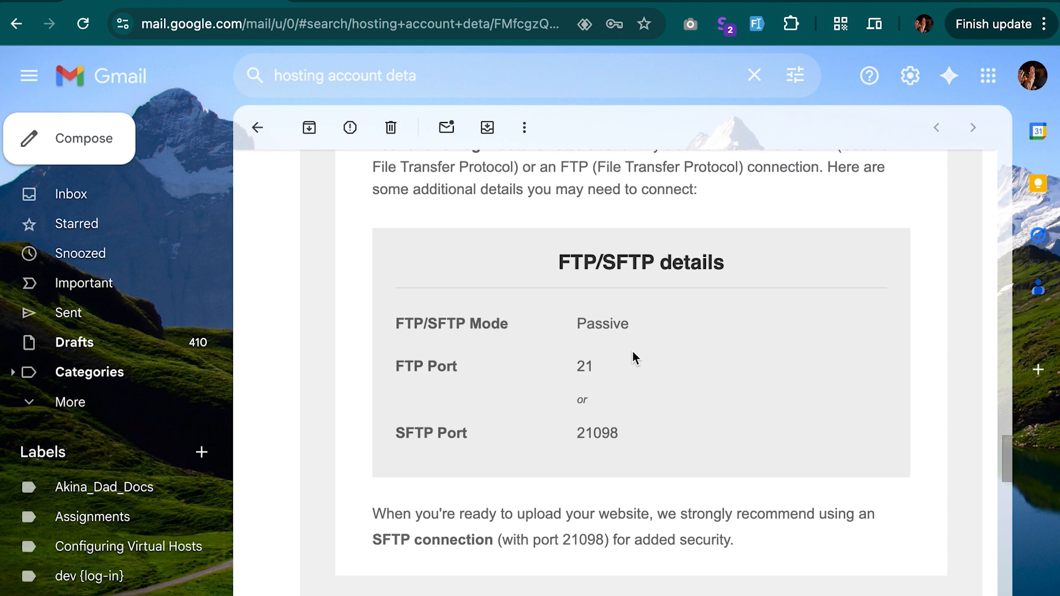
pyautogui.scroll(4, 633, 357)
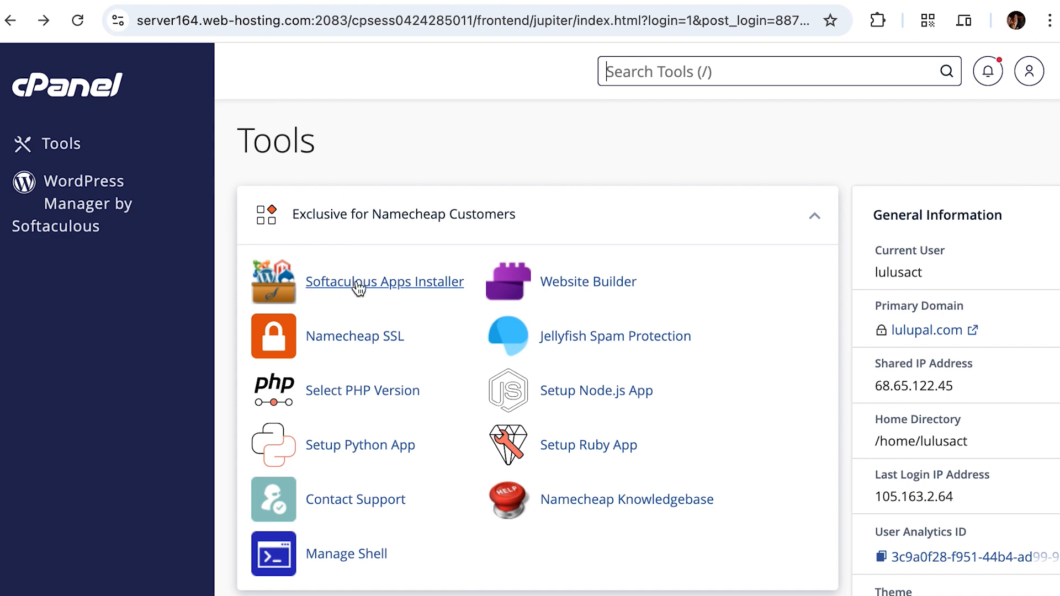
# Step: Open Softaculous Apps Installer and scroll through Top Scripts such as WordPress and Joomla
pyautogui.click(394, 287)
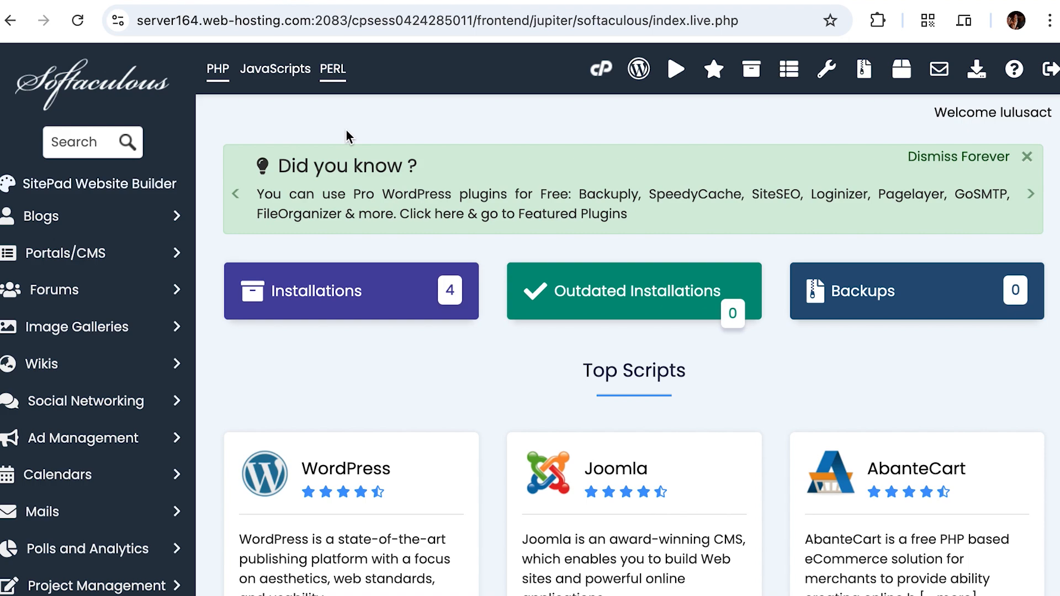
pyautogui.scroll(-3, 426, 425)
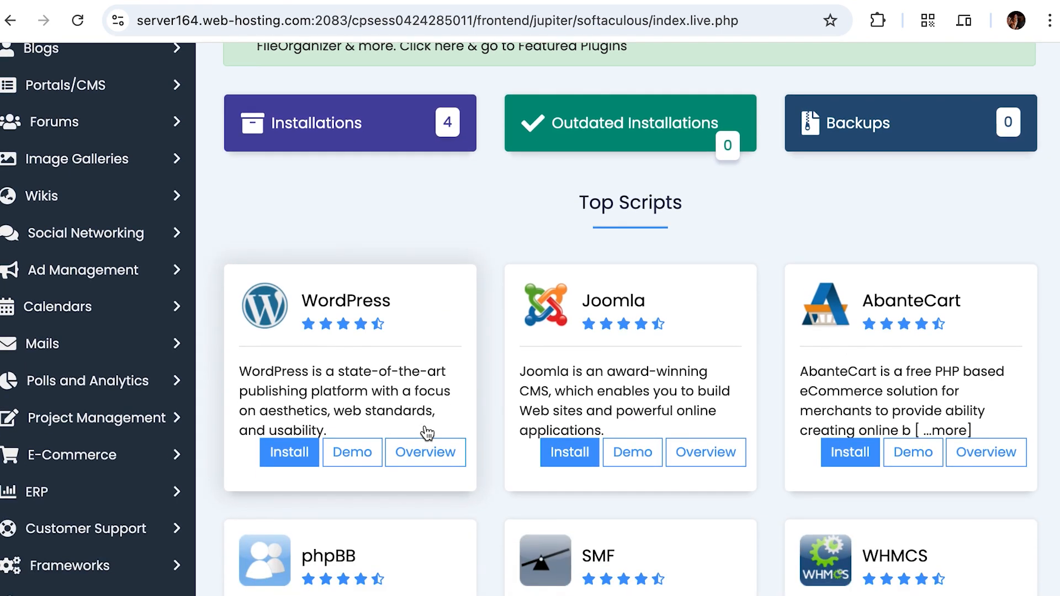
pyautogui.scroll(3, 427, 431)
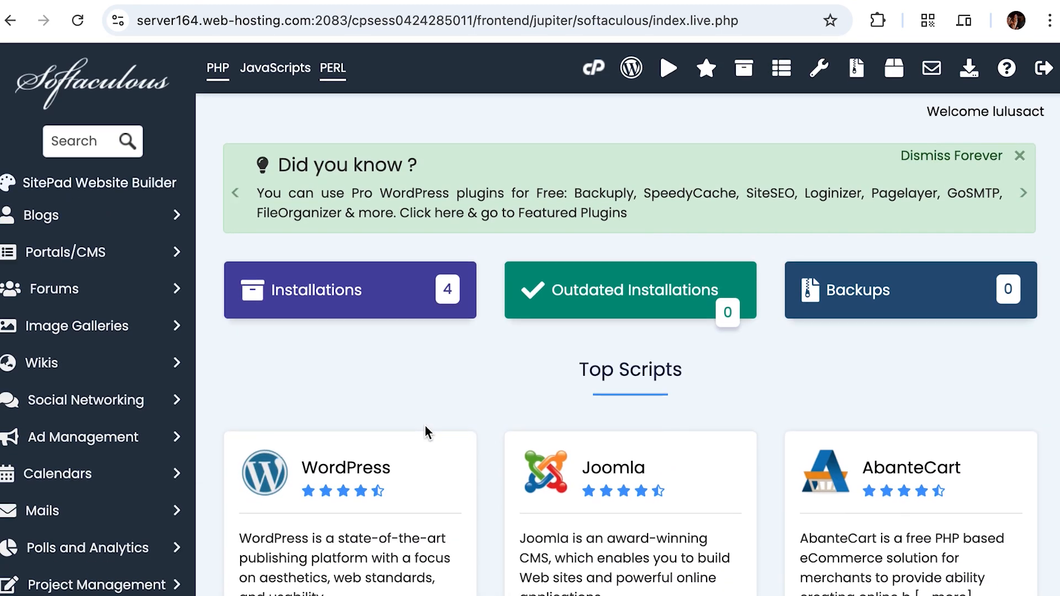
pyautogui.scroll(-4, 426, 431)
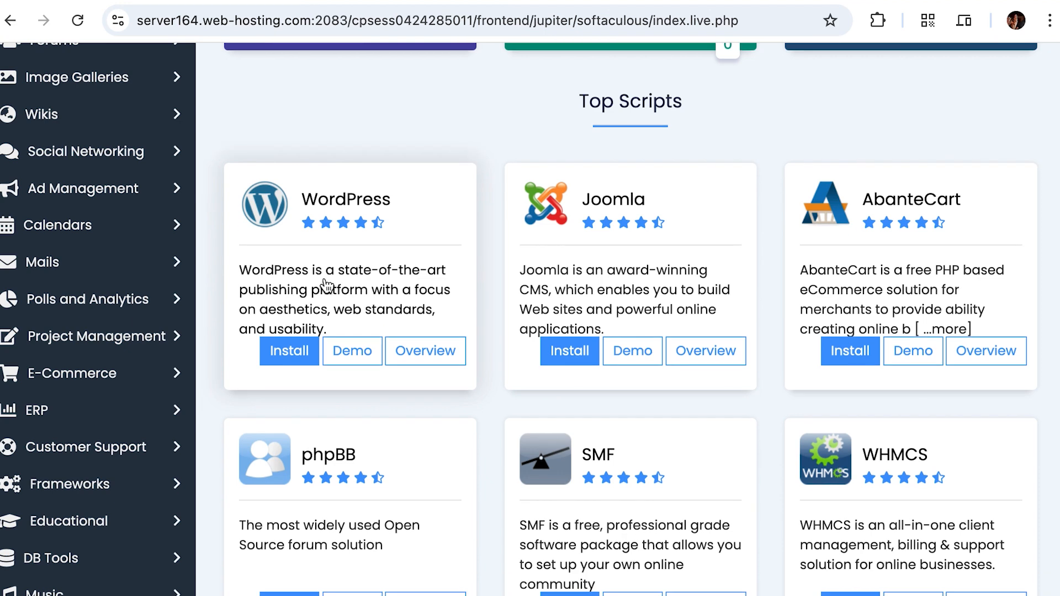
pyautogui.scroll(-1, 339, 239)
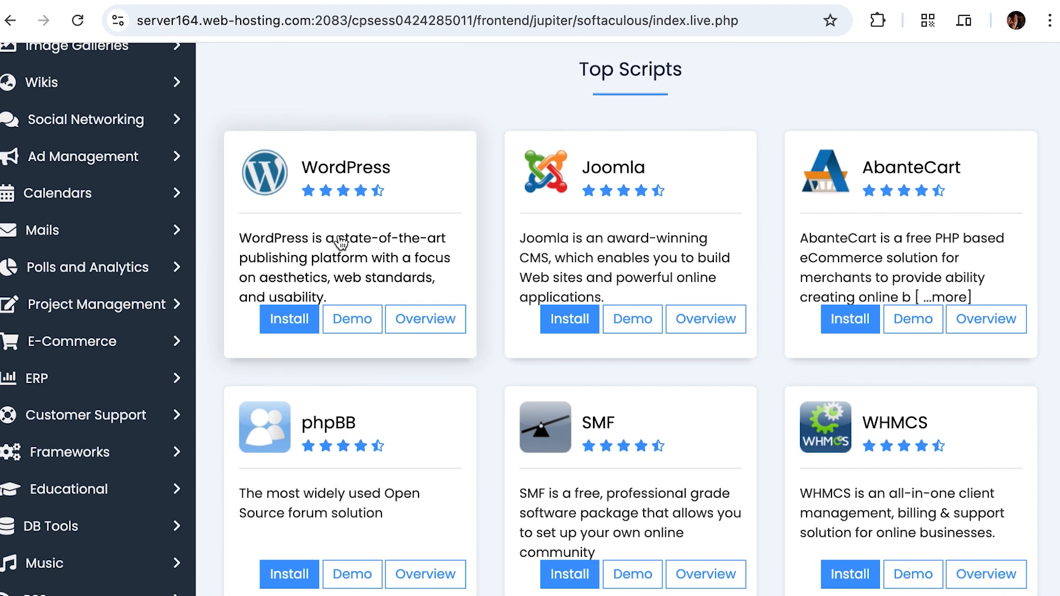
pyautogui.scroll(-3, 338, 241)
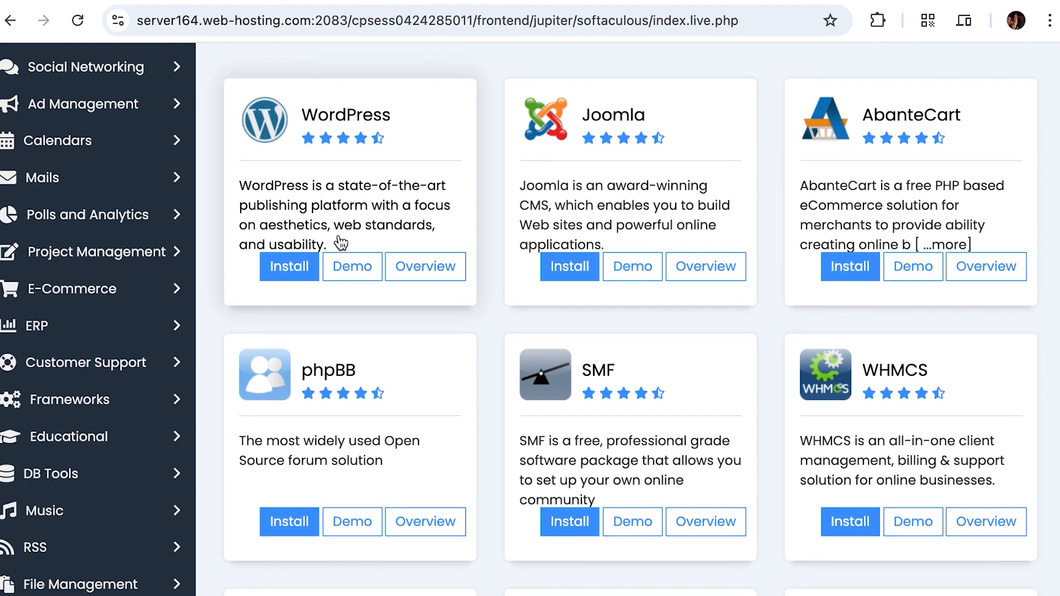
pyautogui.scroll(4, 338, 241)
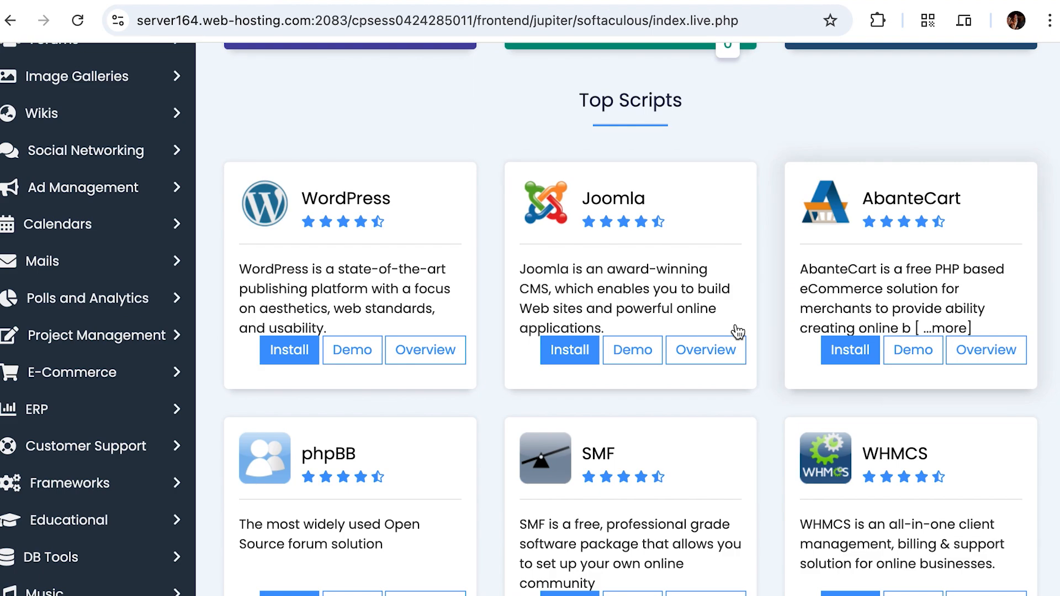
pyautogui.scroll(-12, 738, 331)
pyautogui.scroll(-4, 737, 331)
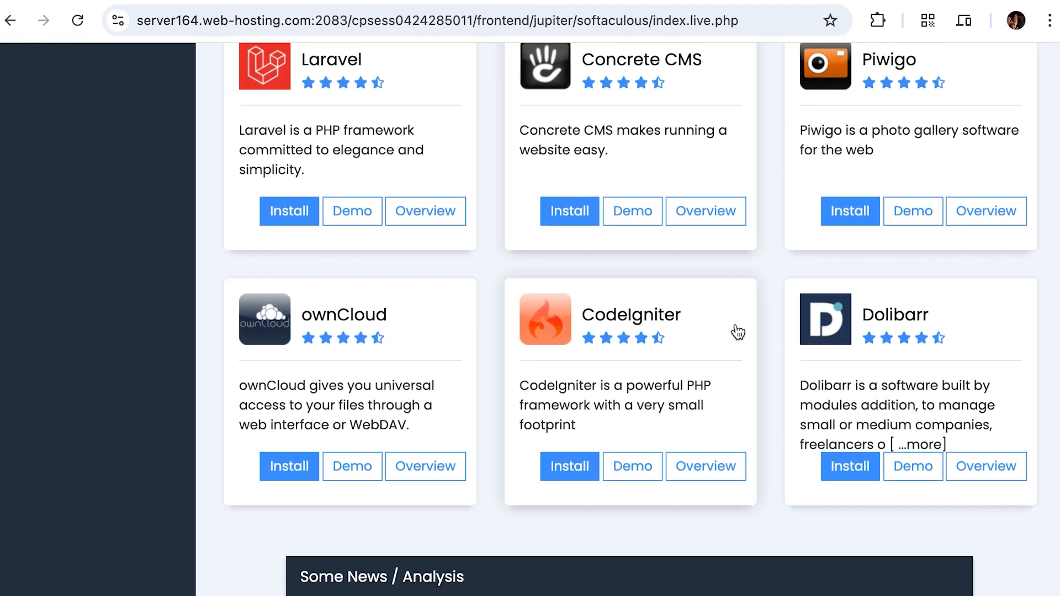
pyautogui.scroll(20, 736, 332)
pyautogui.scroll(-3, 367, 490)
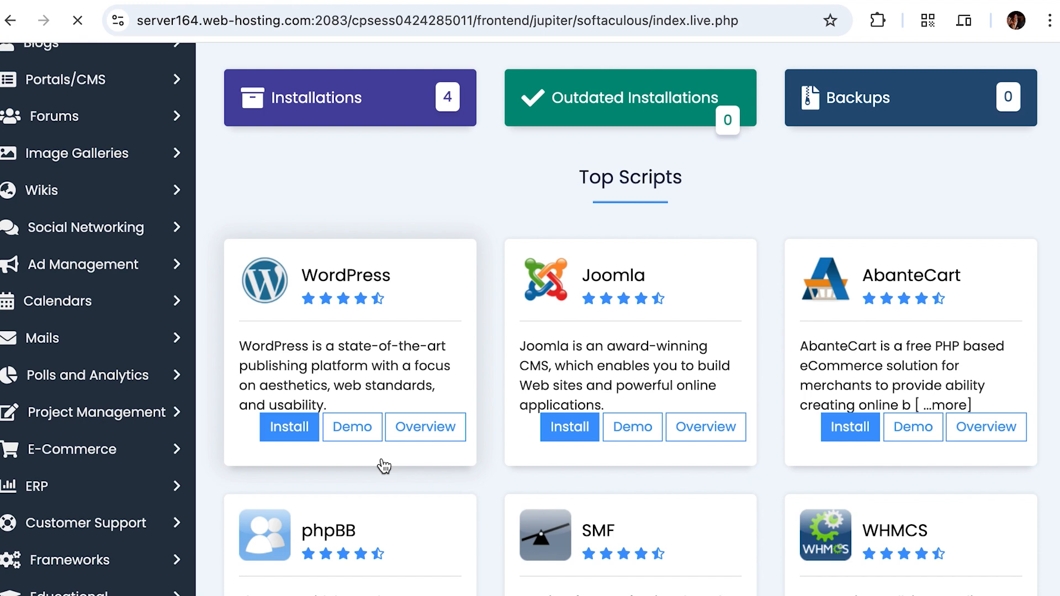
# Step: Choose facols.com in the Choose Domain dropdown of the WordPress install form
pyautogui.scroll(-3, 343, 434)
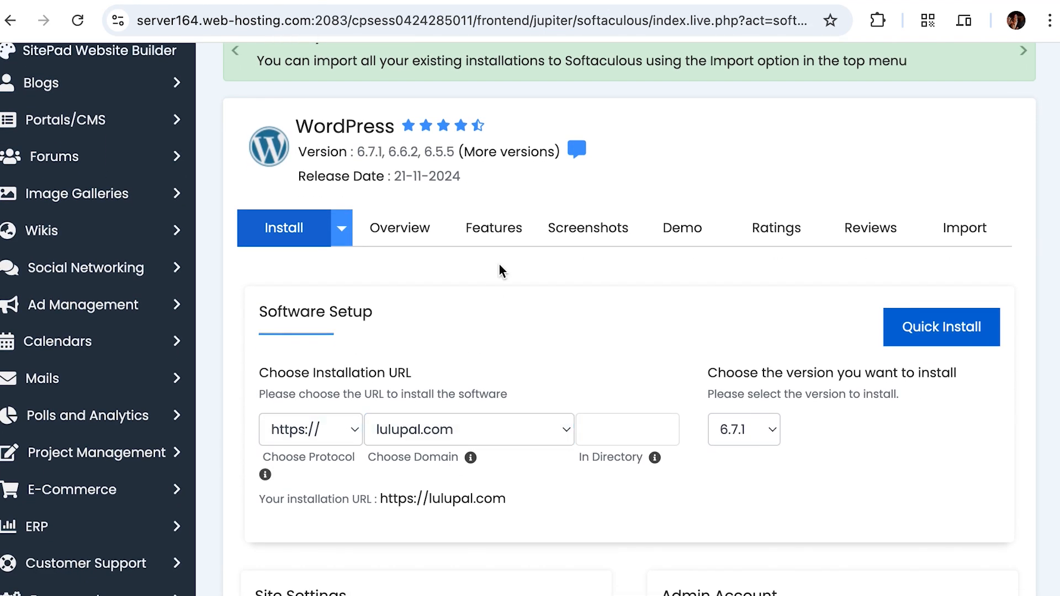
pyautogui.scroll(3, 499, 264)
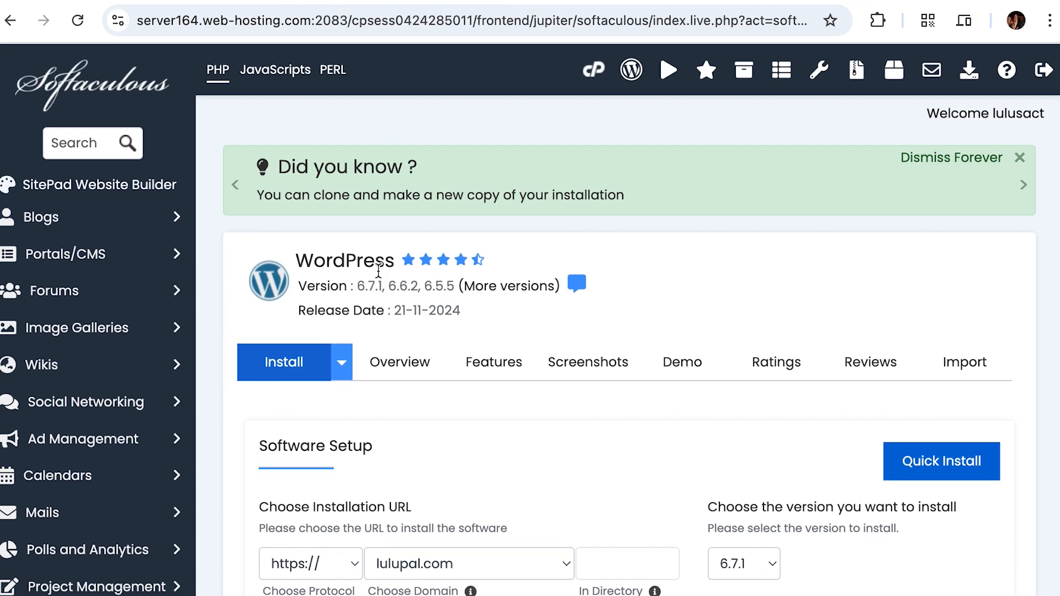
pyautogui.scroll(-3, 433, 343)
pyautogui.click(446, 413)
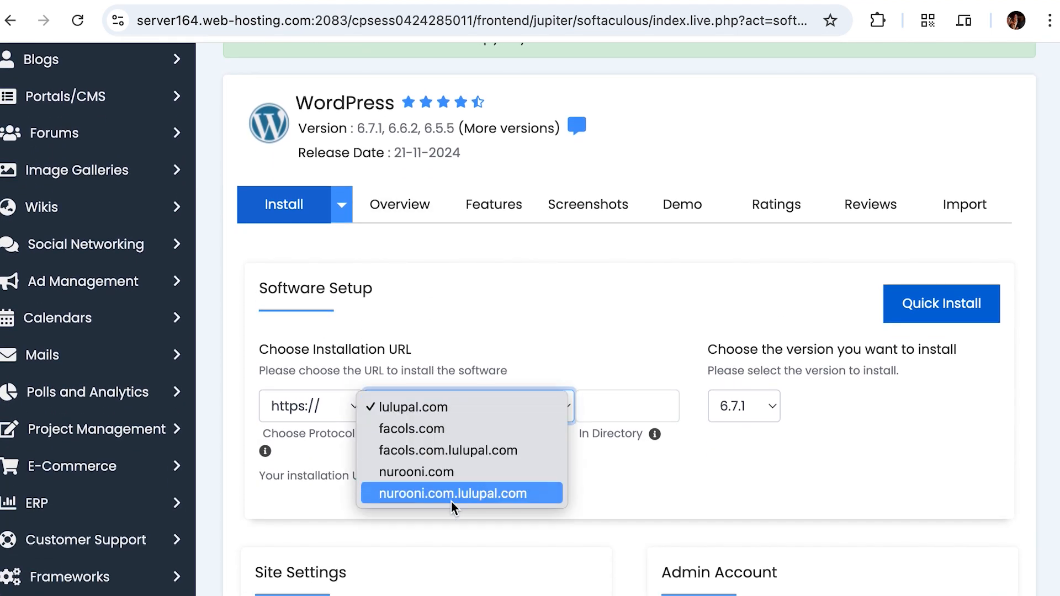
pyautogui.click(459, 259)
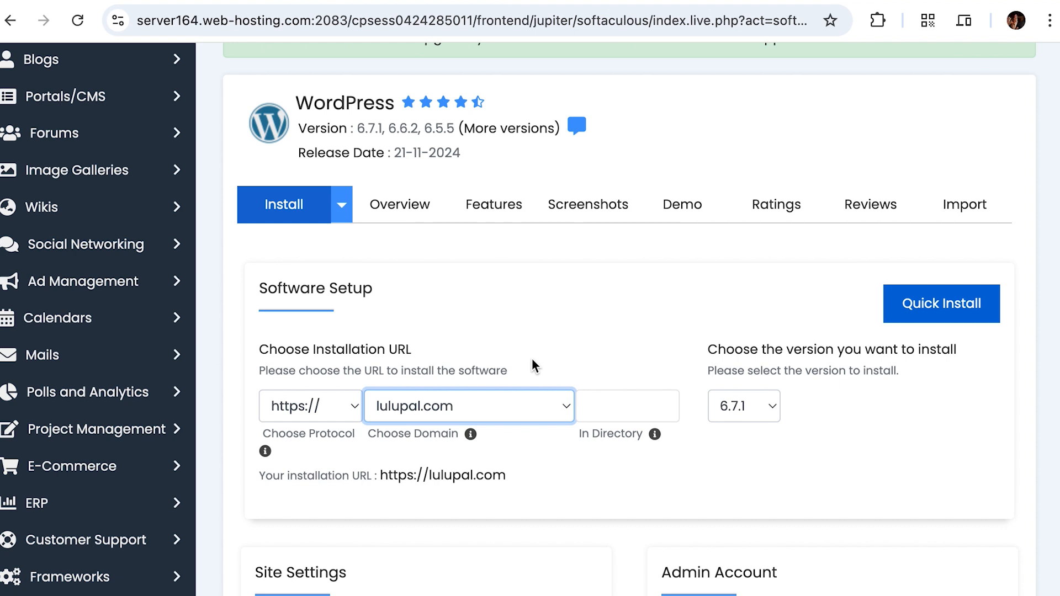
pyautogui.click(436, 405)
pyautogui.click(450, 395)
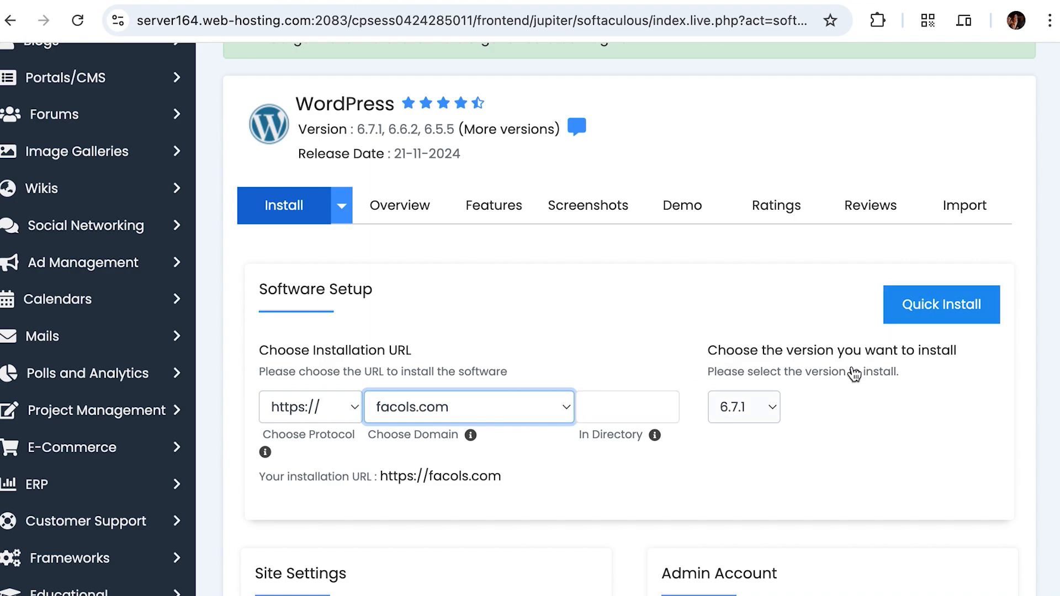
pyautogui.scroll(-3, 764, 473)
# Step: Clear the default Admin Username, Admin Password and Admin Email fields
pyautogui.scroll(-15, 767, 478)
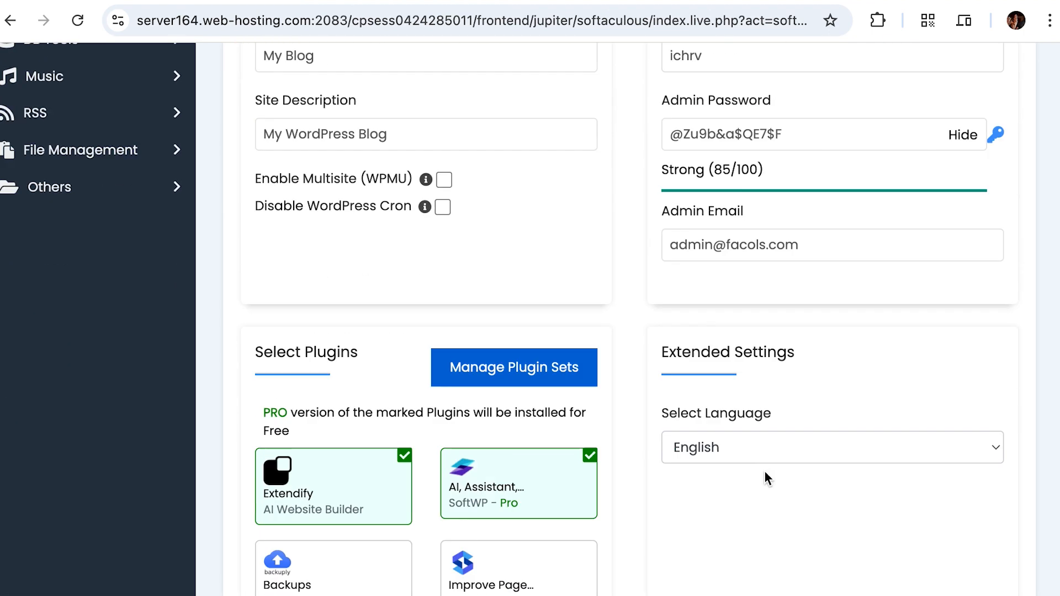
pyautogui.scroll(20, 765, 473)
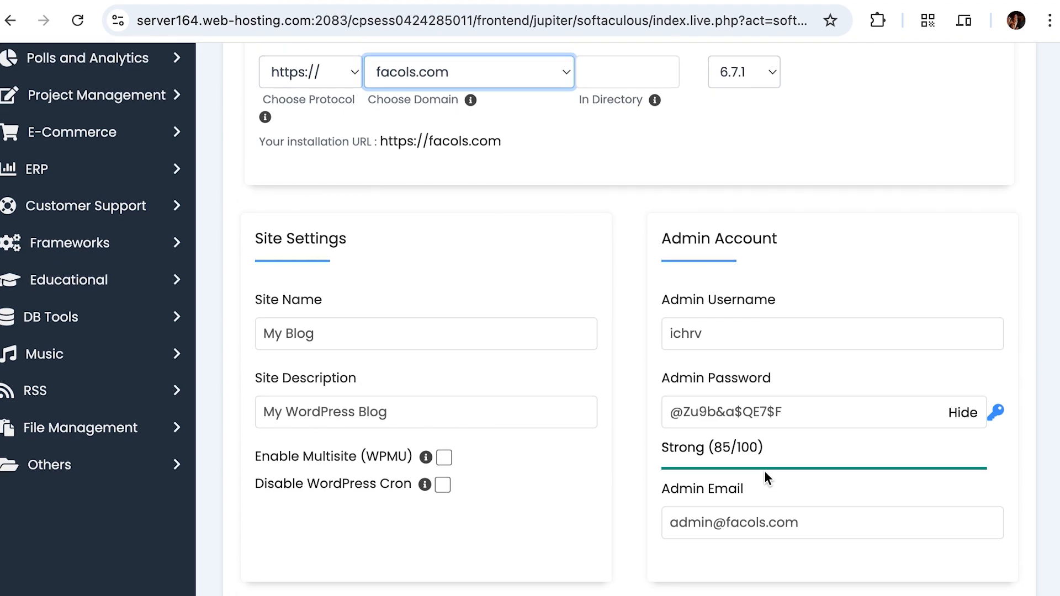
pyautogui.scroll(-10, 553, 470)
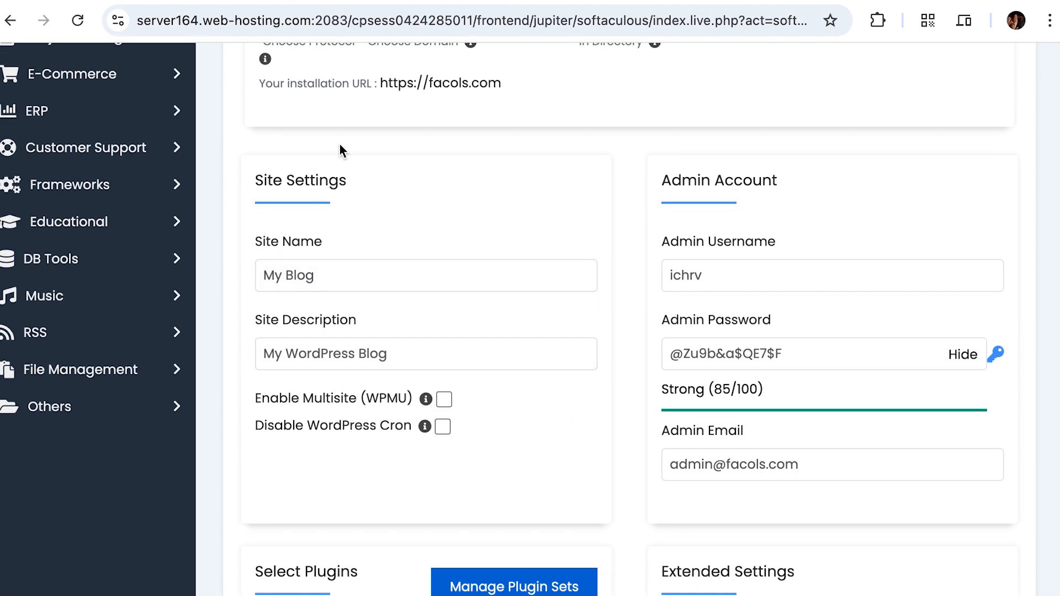
pyautogui.click(702, 274)
pyautogui.moveTo(713, 272); pyautogui.dragTo(651, 272)
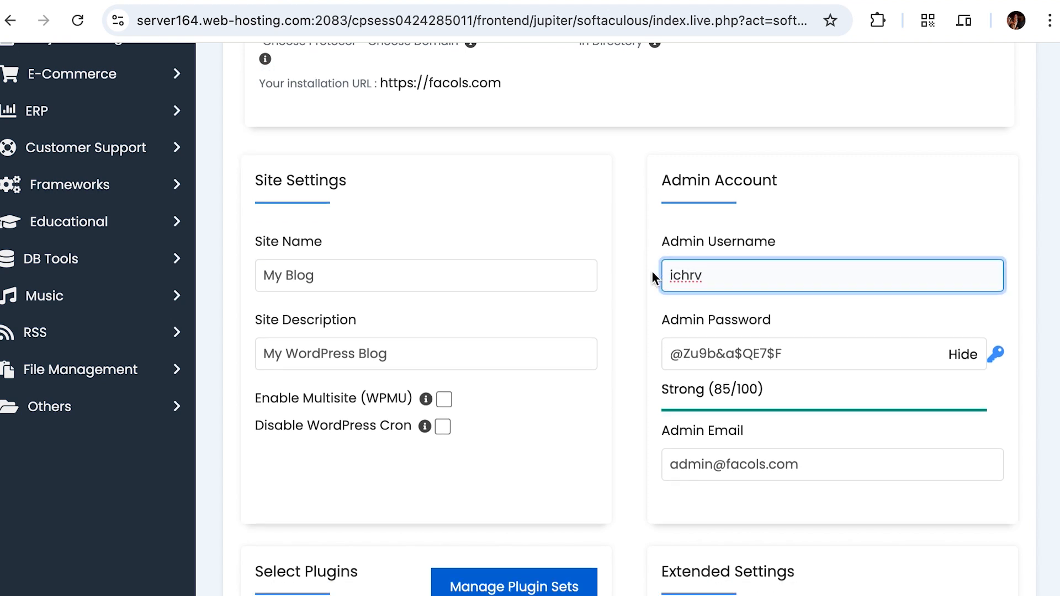
pyautogui.press('BackSpace')
pyautogui.tripleClick(765, 356)
pyautogui.press('BackSpace')
pyautogui.click(701, 461)
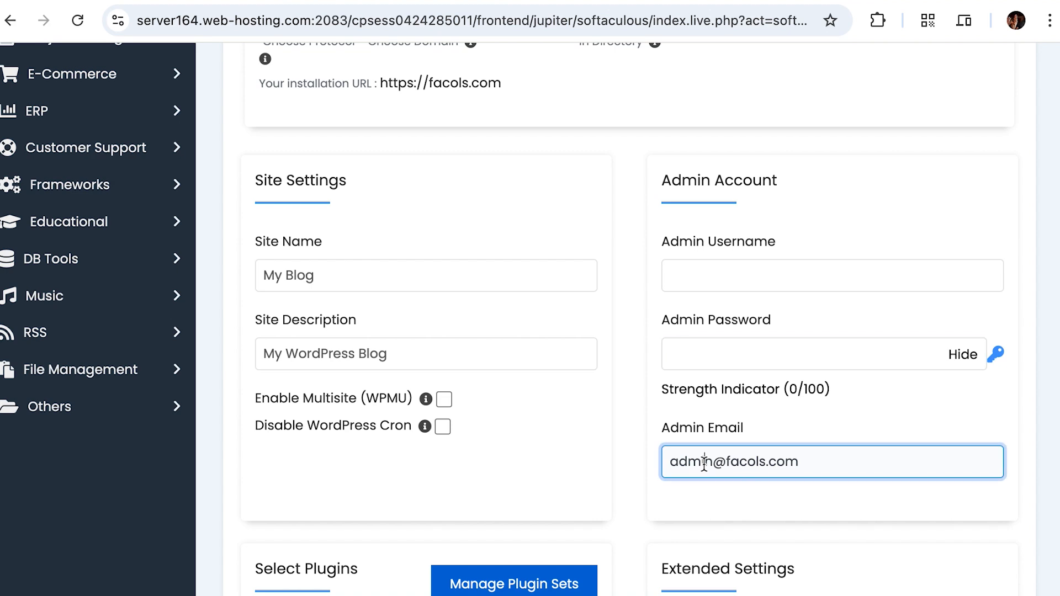
pyautogui.hotkey('ctrl', 'a')
pyautogui.press('BackSpace')
pyautogui.click(594, 455)
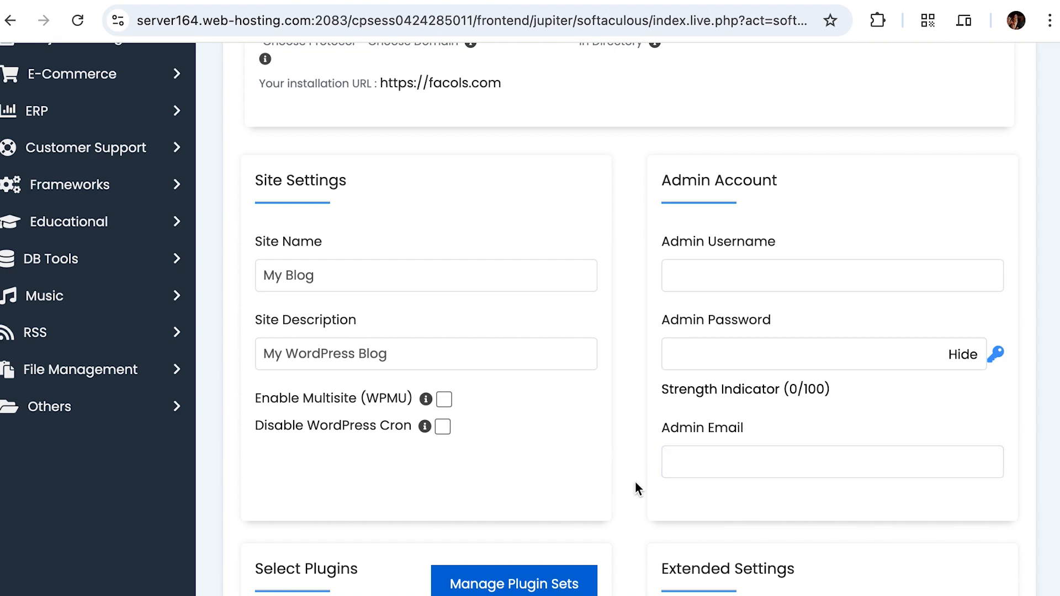
# Step: Check which WordPress version is selected for installation
pyautogui.scroll(10, 614, 408)
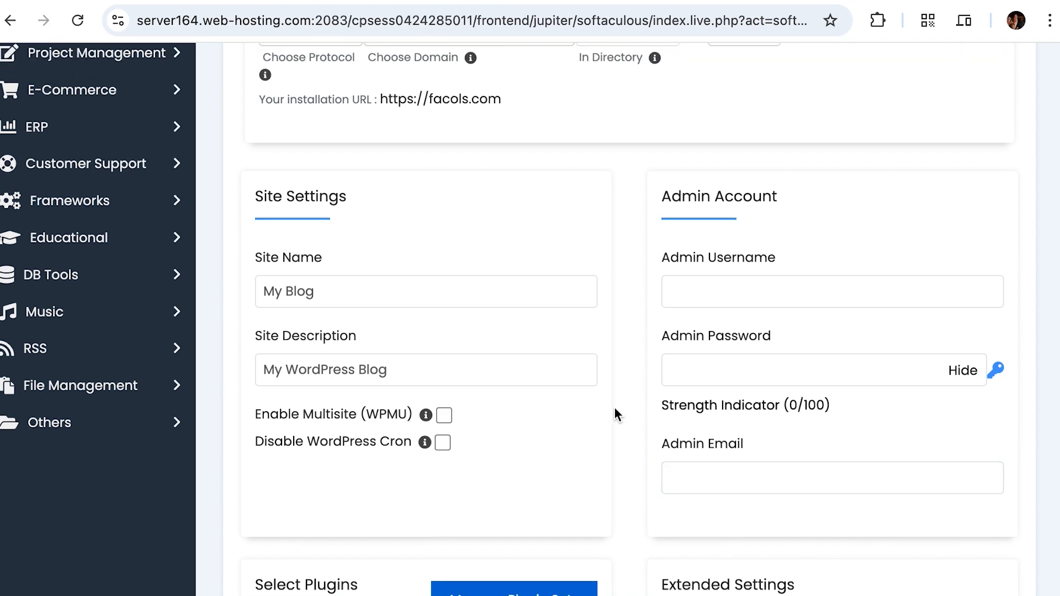
pyautogui.scroll(-1, 506, 429)
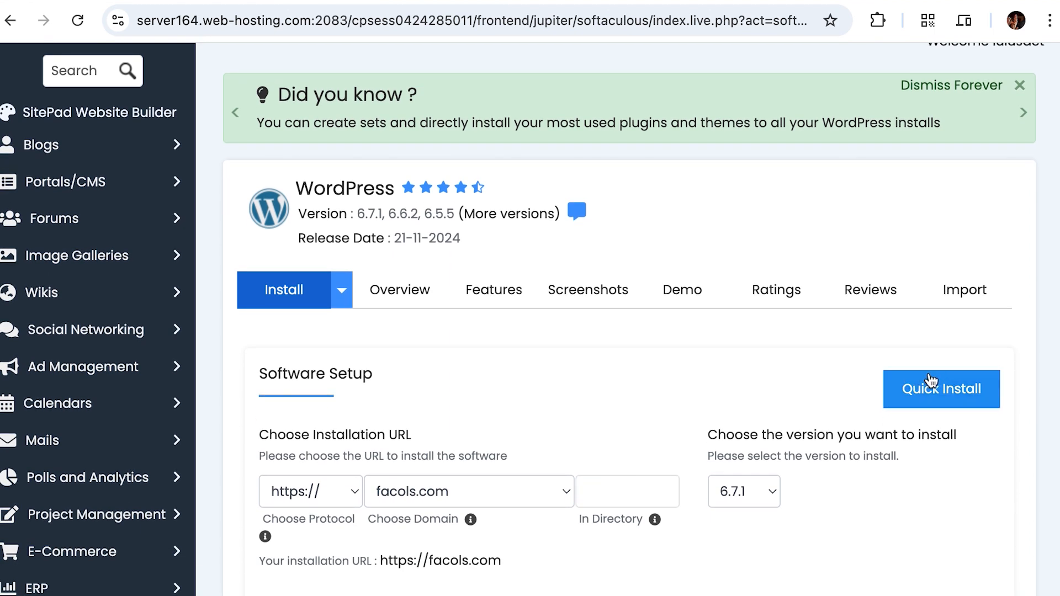
pyautogui.scroll(-1, 687, 467)
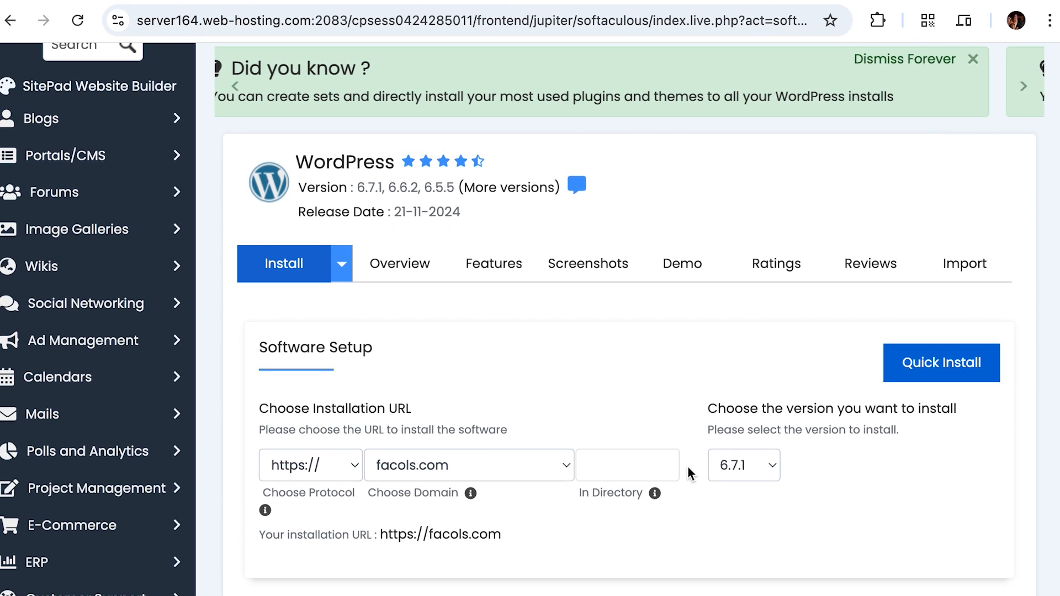
pyautogui.click(723, 449)
pyautogui.scroll(-8, 738, 406)
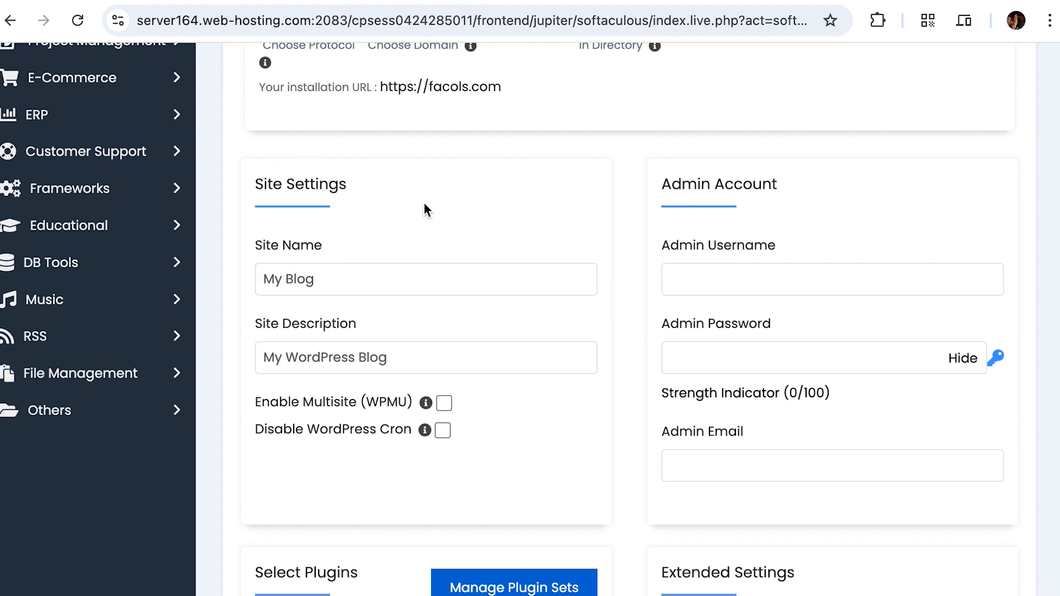
pyautogui.click(322, 277)
pyautogui.moveTo(334, 279); pyautogui.dragTo(224, 279)
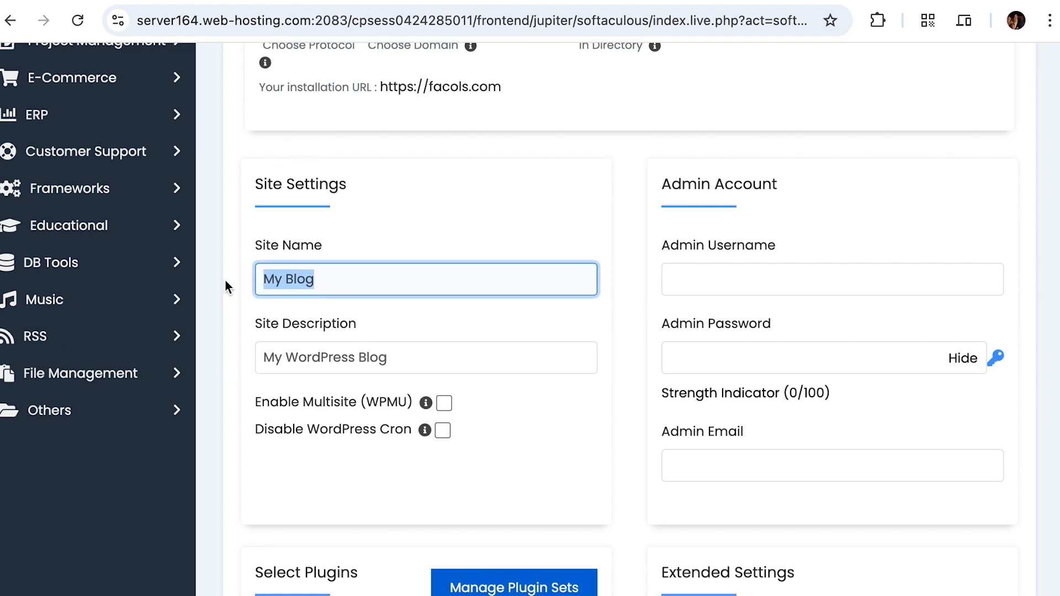
pyautogui.click(396, 355)
pyautogui.moveTo(395, 355); pyautogui.dragTo(253, 346)
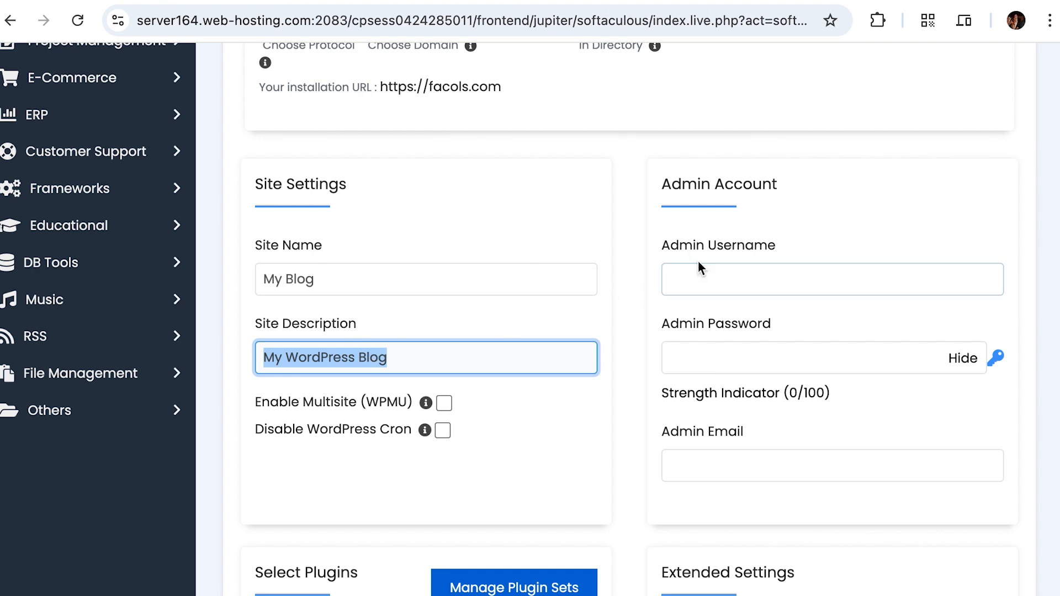
pyautogui.scroll(-1, 484, 423)
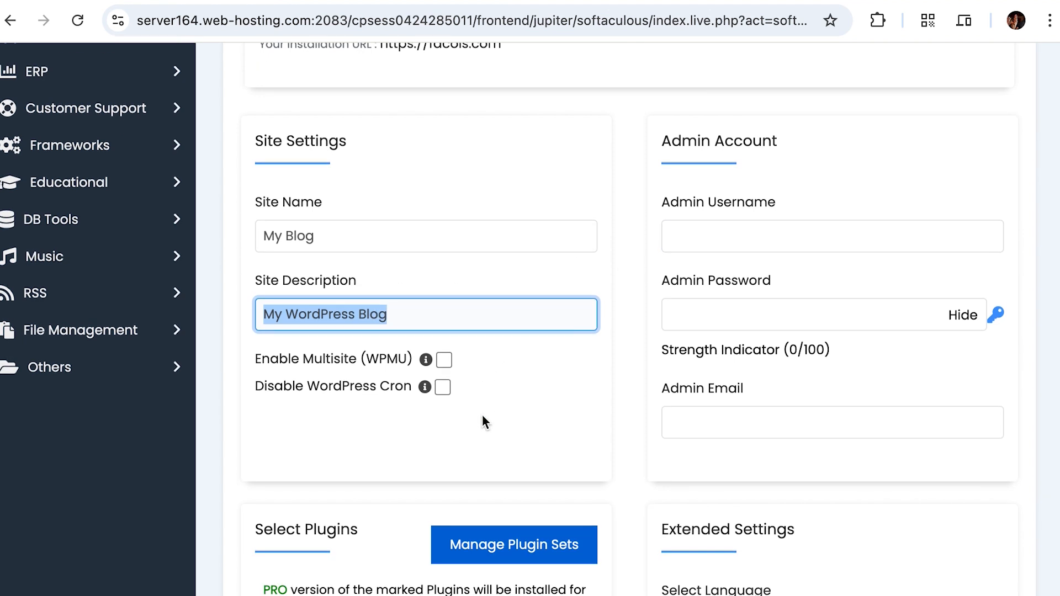
pyautogui.scroll(1, 723, 227)
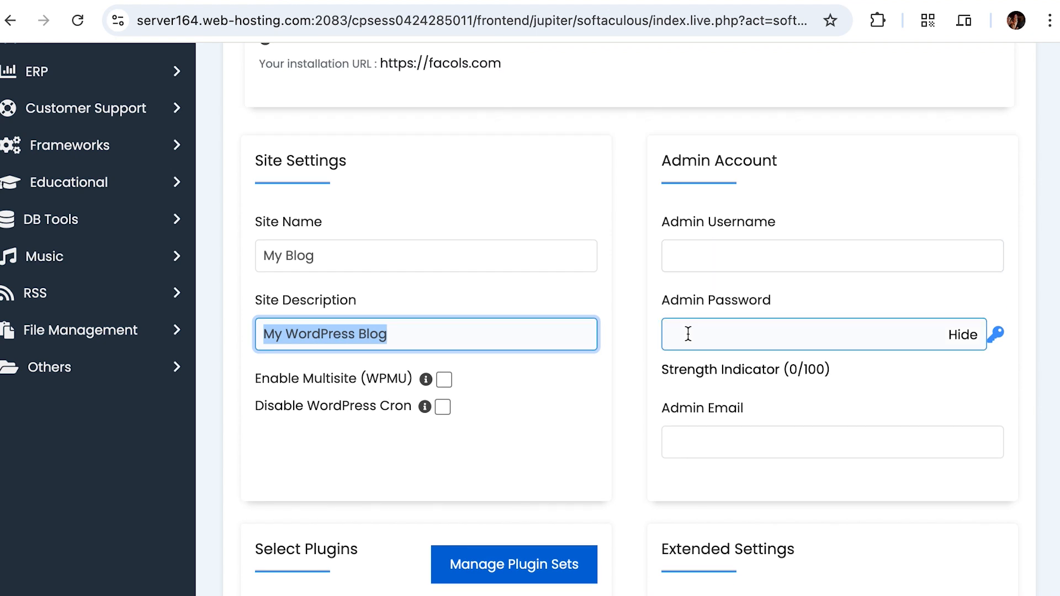
pyautogui.scroll(-3, 688, 333)
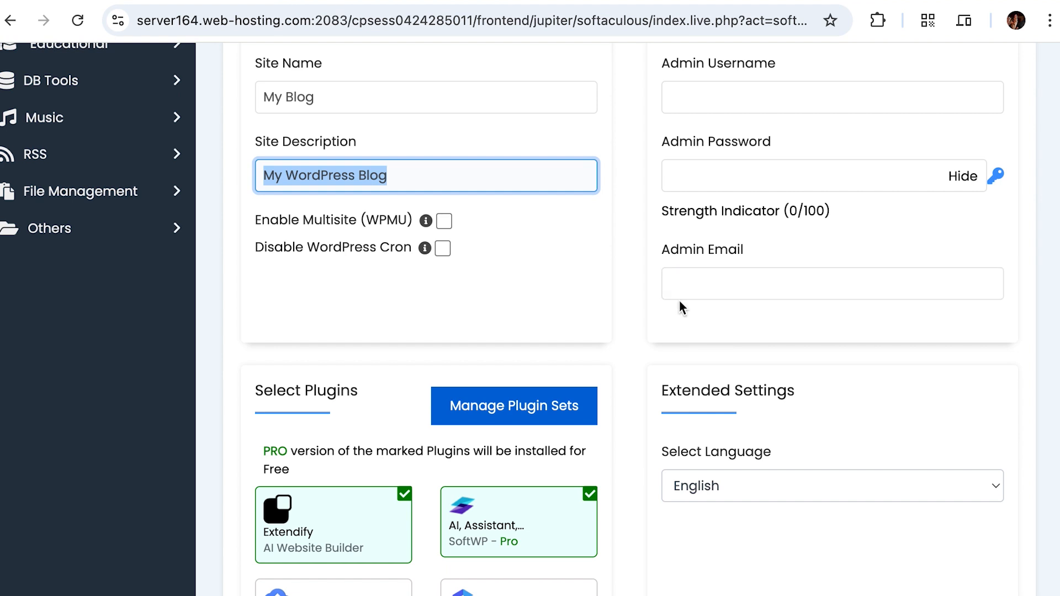
pyautogui.click(635, 285)
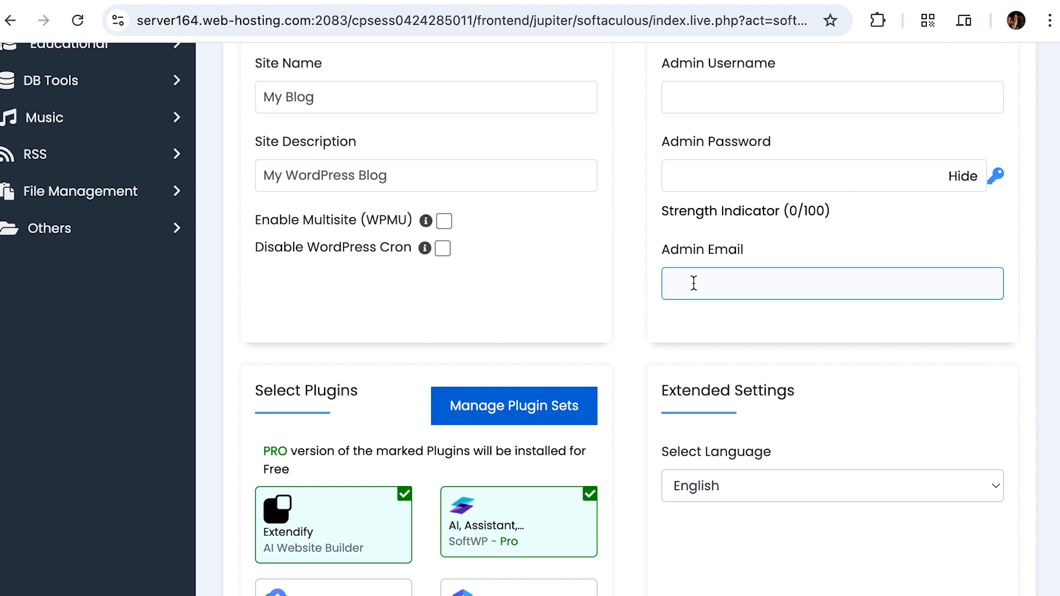
pyautogui.scroll(3, 694, 283)
pyautogui.scroll(-4, 656, 266)
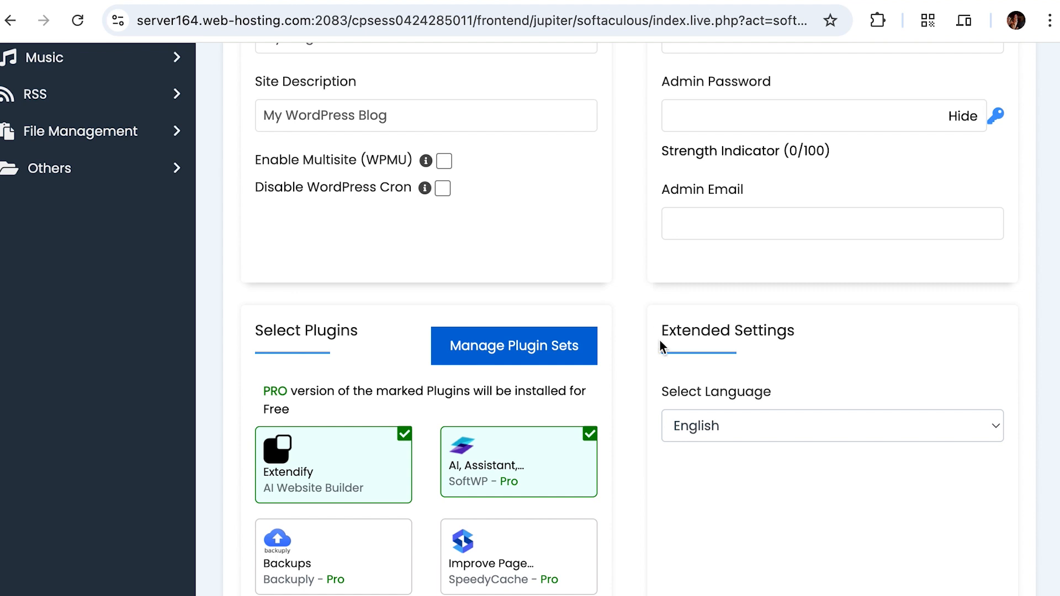
# Step: Uncheck the AI Assistant (SoftWP) and Extendify plugins, leaving Limit Login (Loginizer) checked
pyautogui.scroll(-3, 666, 367)
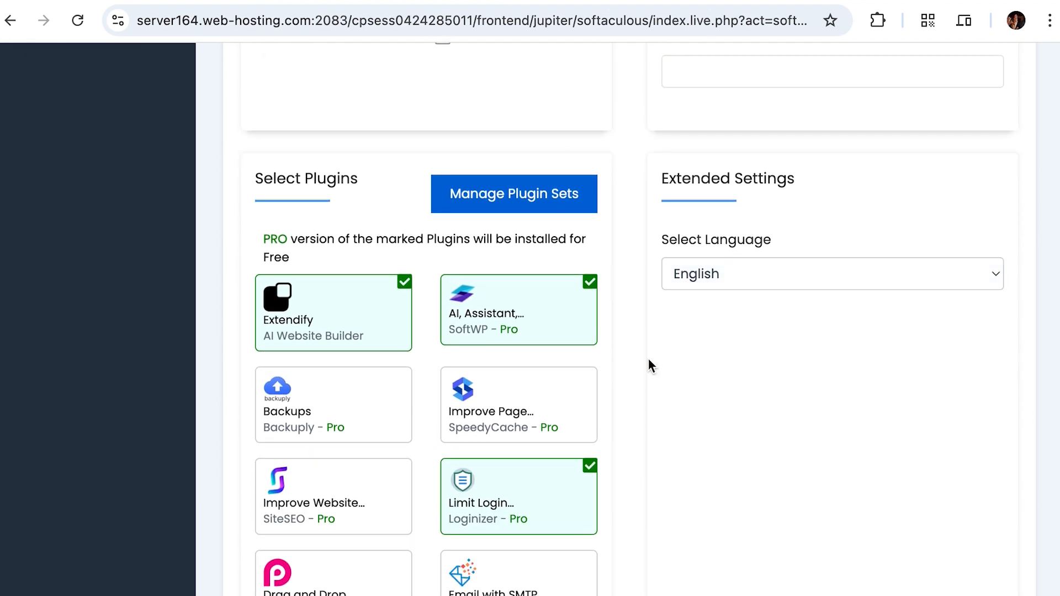
pyautogui.scroll(-1, 628, 359)
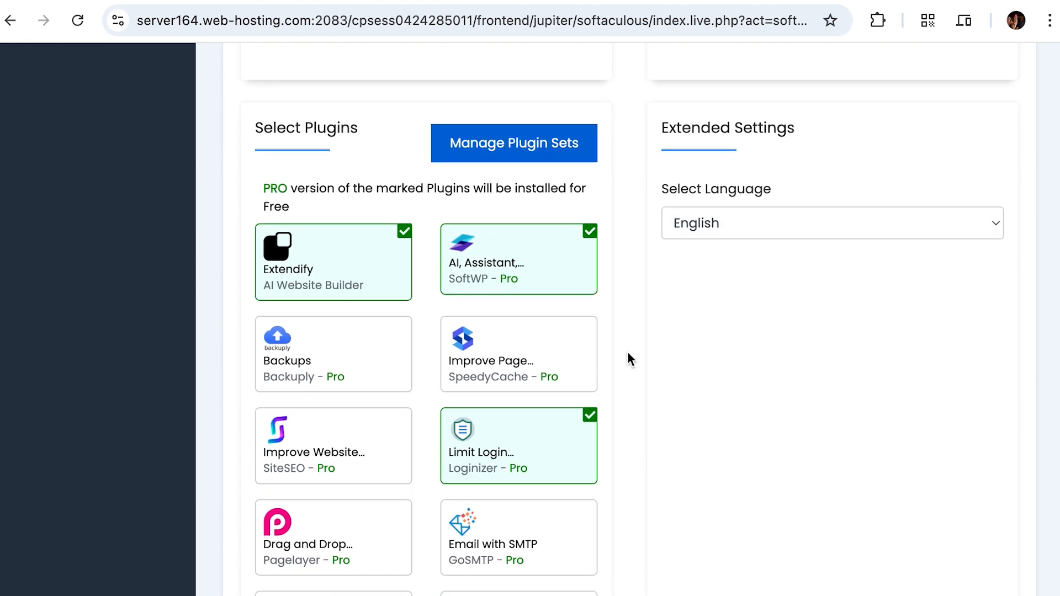
pyautogui.scroll(-1, 628, 359)
pyautogui.moveTo(505, 223)
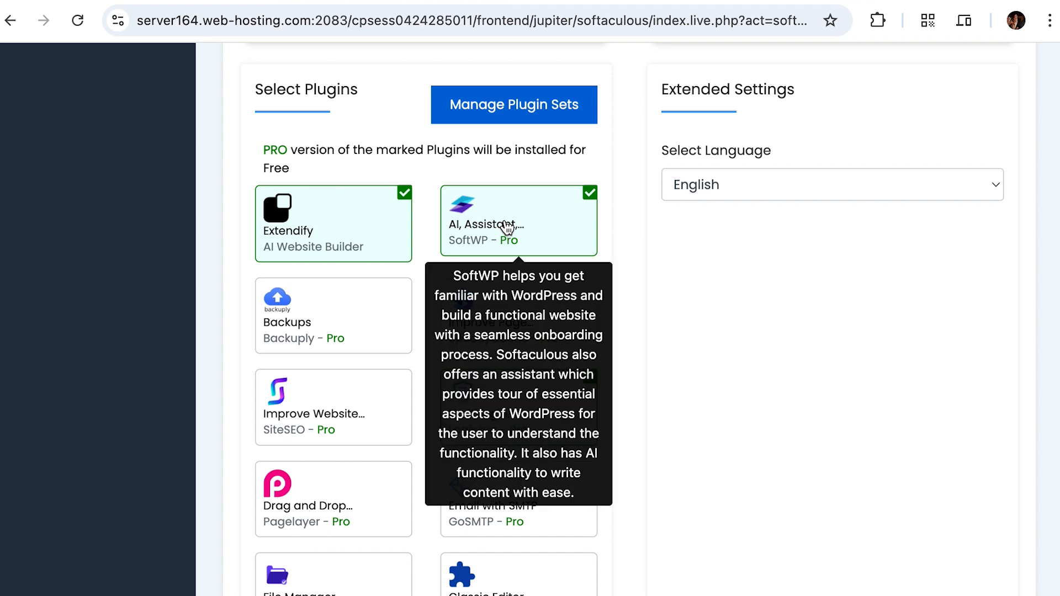
pyautogui.click(587, 211)
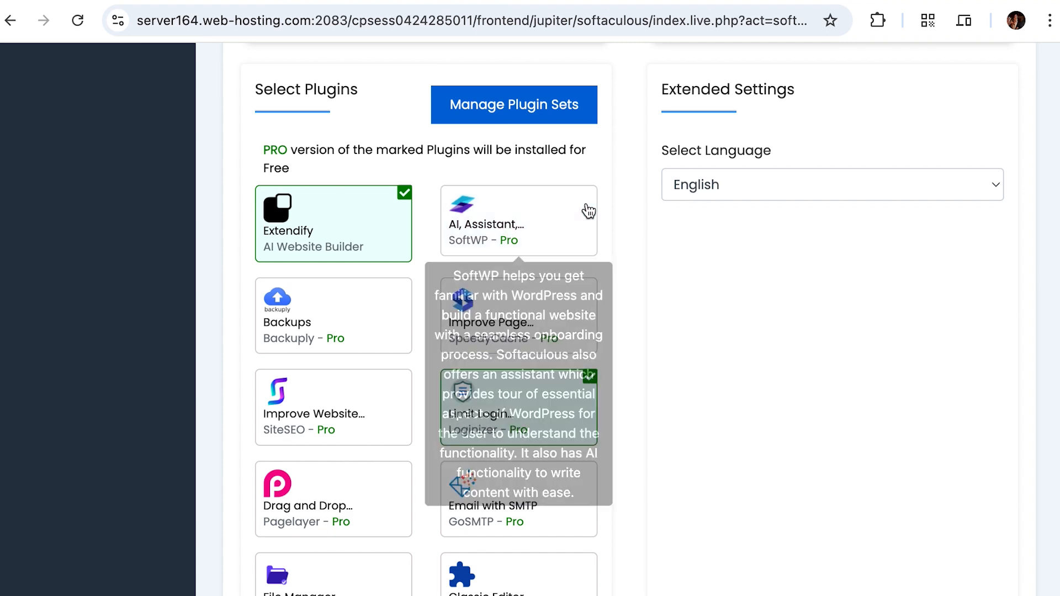
pyautogui.moveTo(341, 259)
pyautogui.click(338, 239)
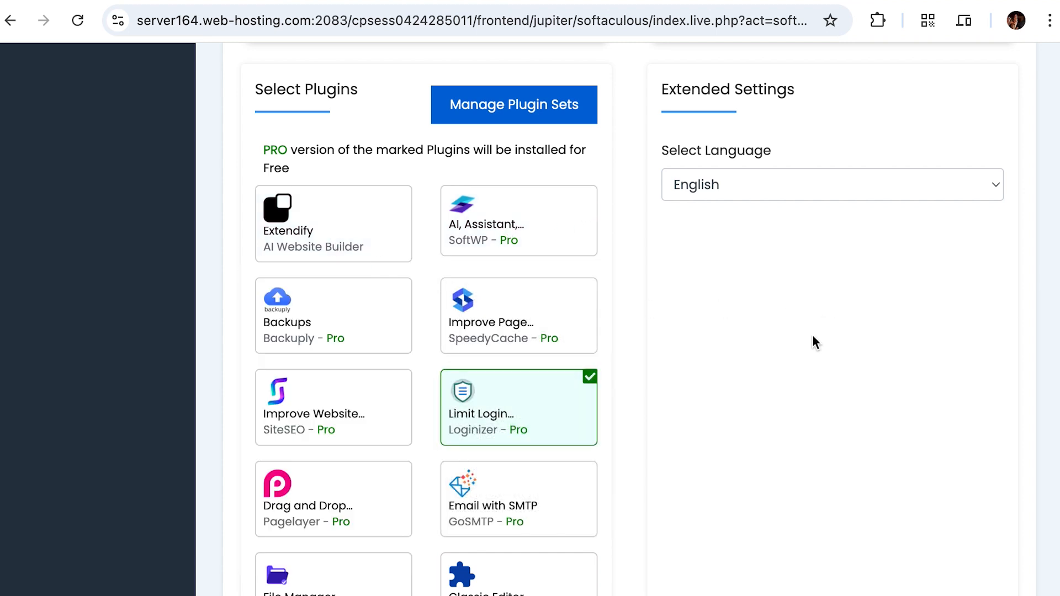
pyautogui.scroll(-3, 652, 425)
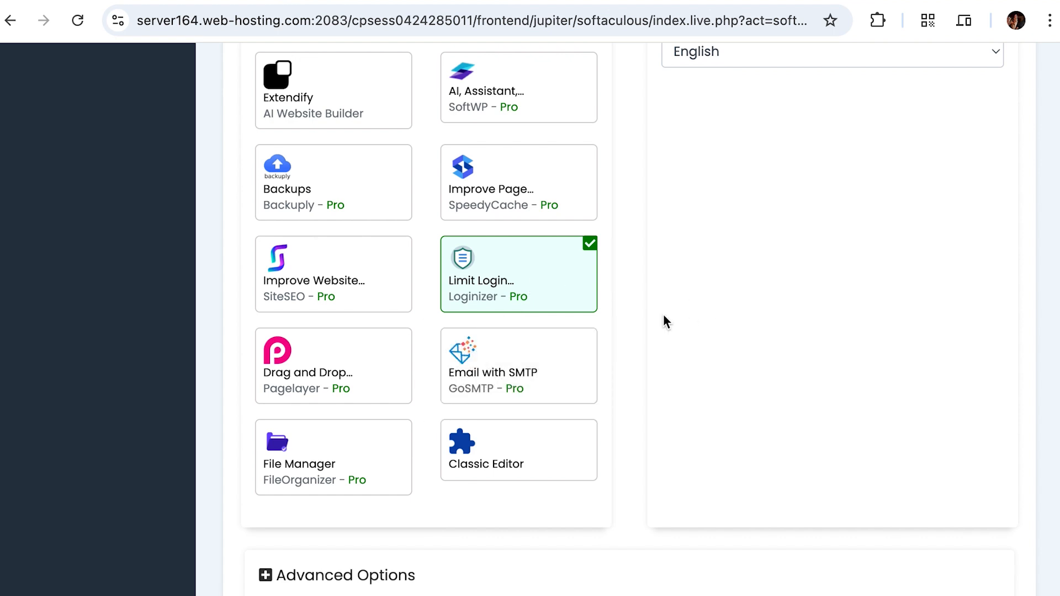
pyautogui.scroll(3, 603, 307)
pyautogui.scroll(-3, 604, 308)
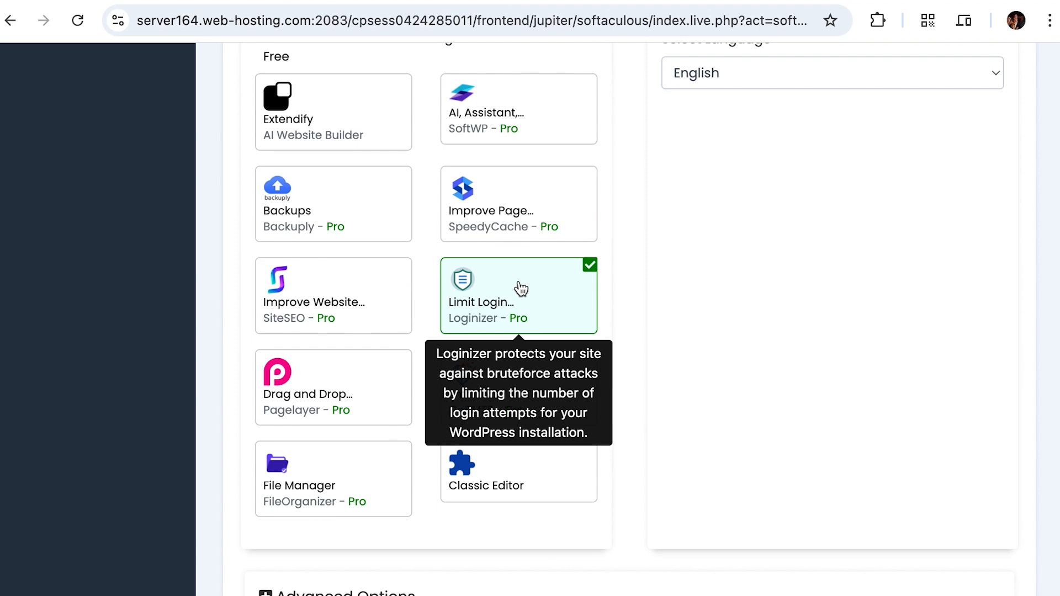
pyautogui.scroll(-3, 675, 247)
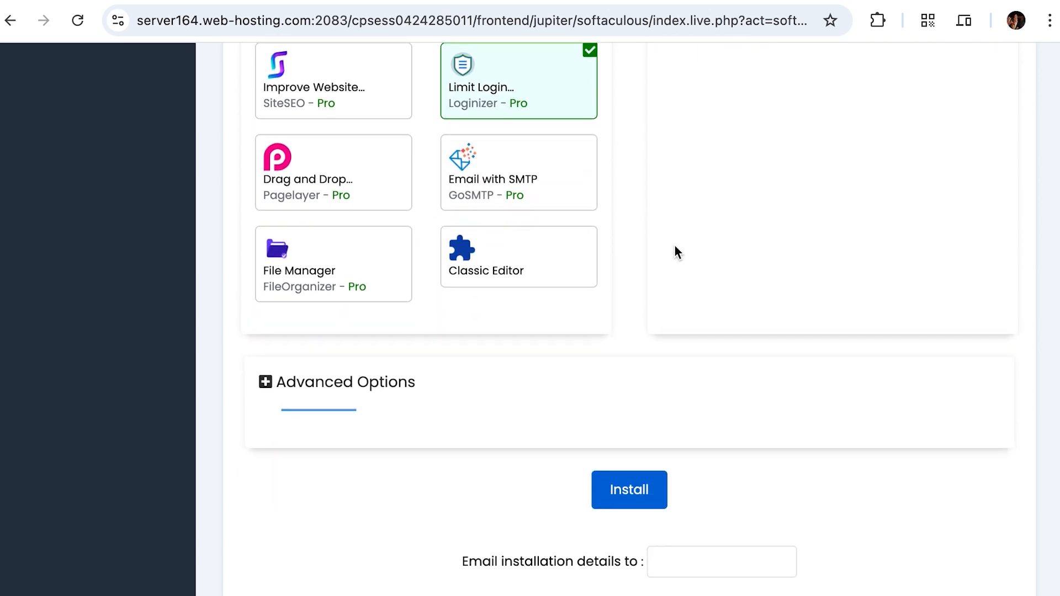
pyautogui.scroll(4, 674, 247)
pyautogui.scroll(7, 675, 246)
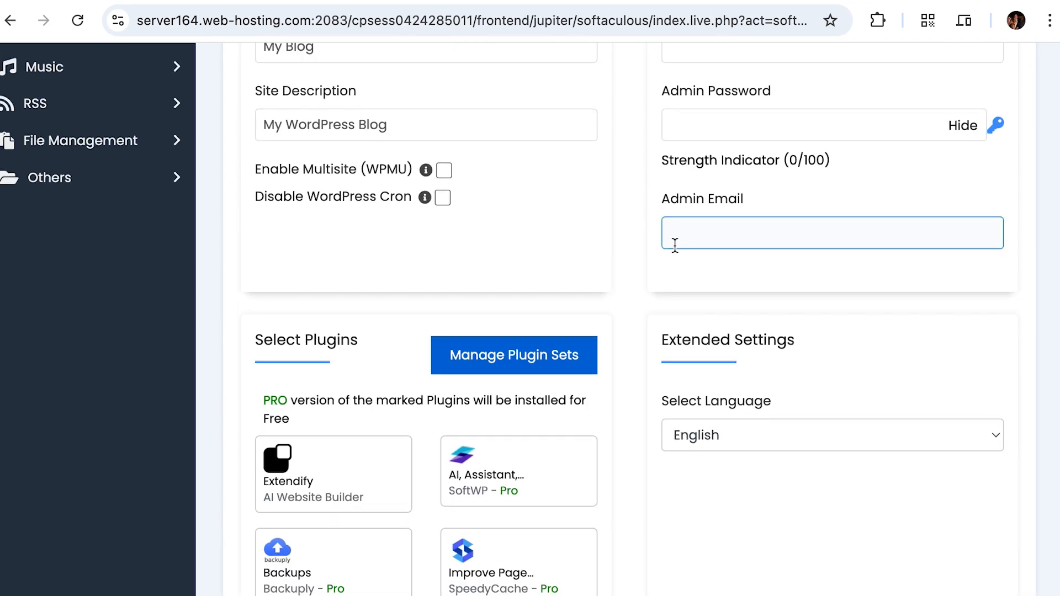
pyautogui.scroll(-9, 632, 329)
pyautogui.scroll(1, 631, 330)
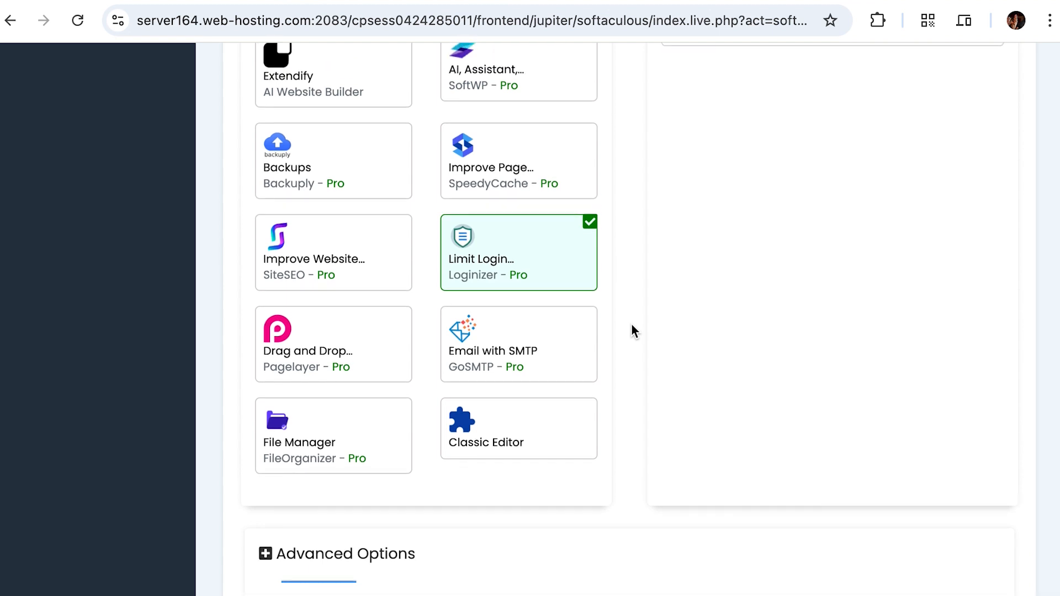
pyautogui.scroll(5, 632, 329)
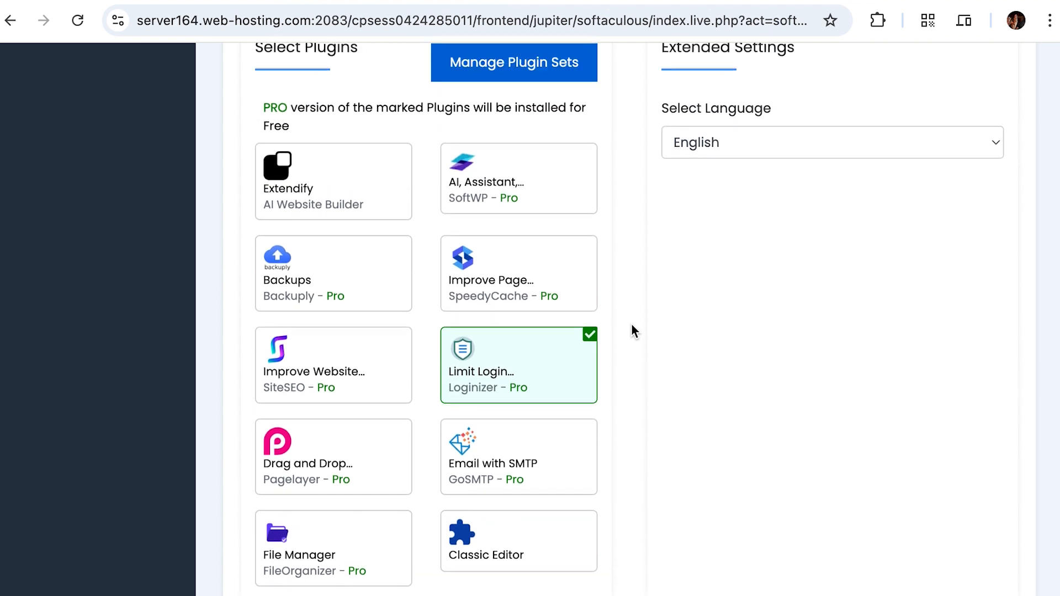
pyautogui.scroll(2, 632, 325)
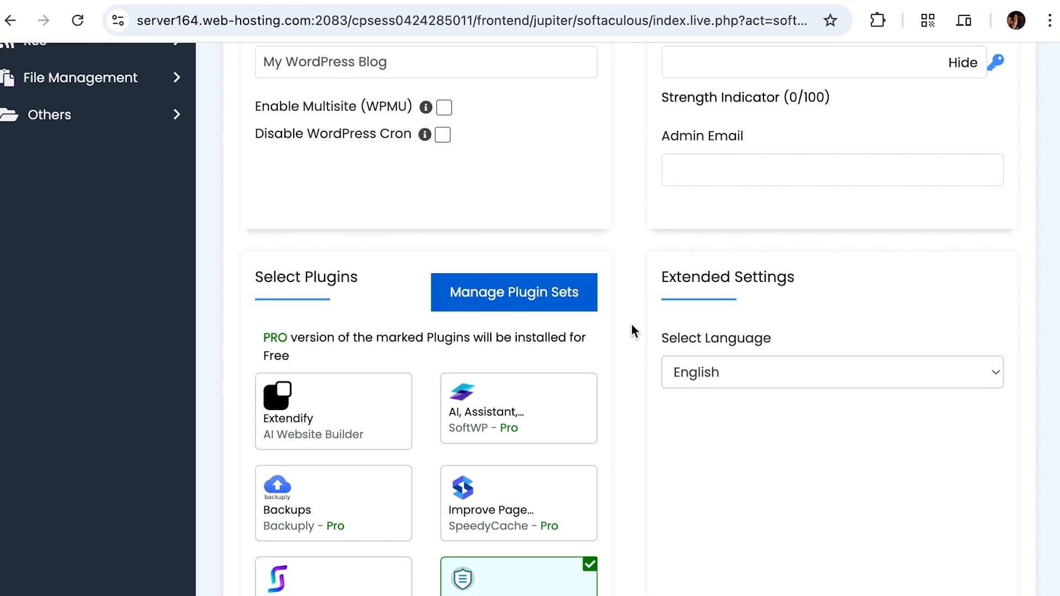
pyautogui.scroll(-5, 631, 327)
pyautogui.scroll(1, 524, 431)
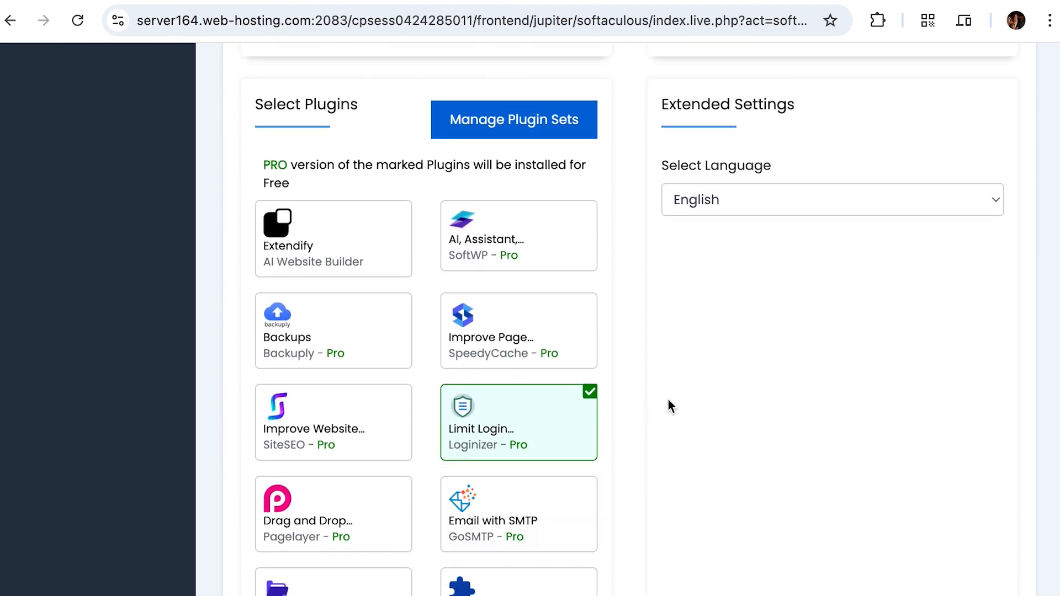
pyautogui.scroll(11, 625, 393)
pyautogui.scroll(6, 624, 392)
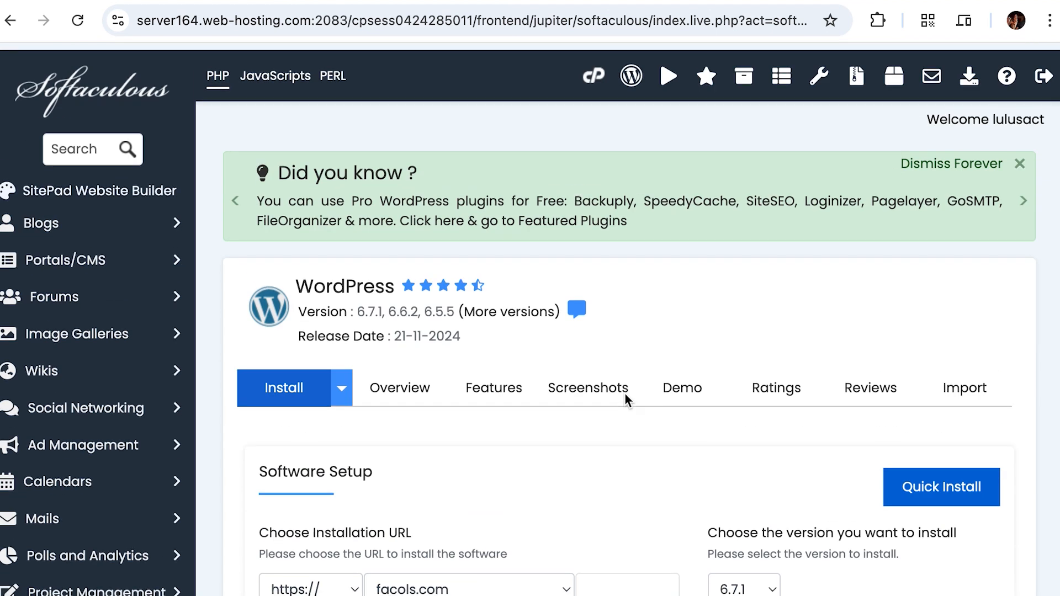
pyautogui.scroll(-17, 625, 393)
pyautogui.scroll(-5, 624, 392)
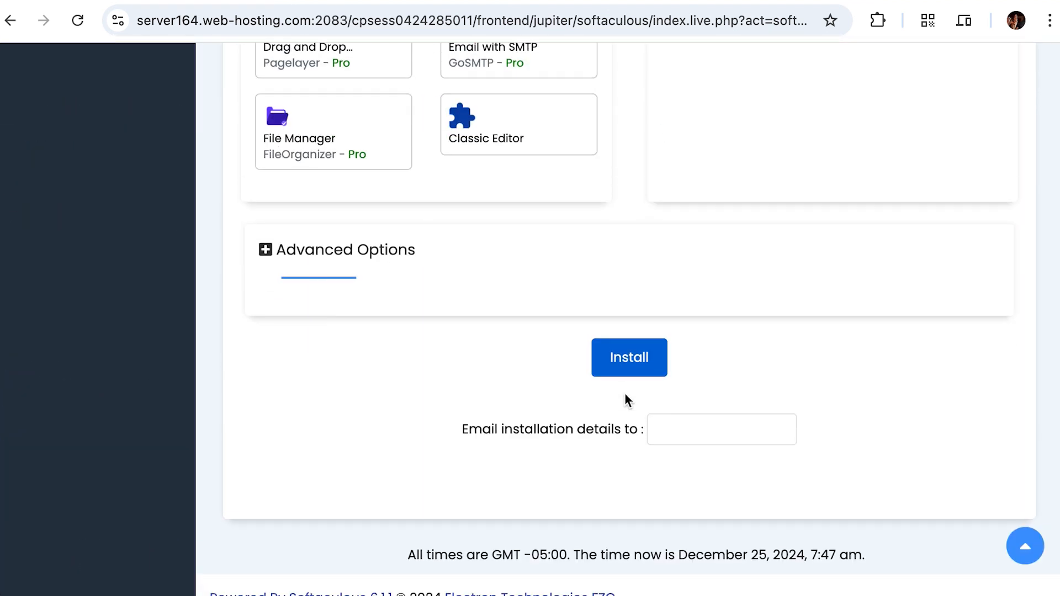
pyautogui.click(676, 440)
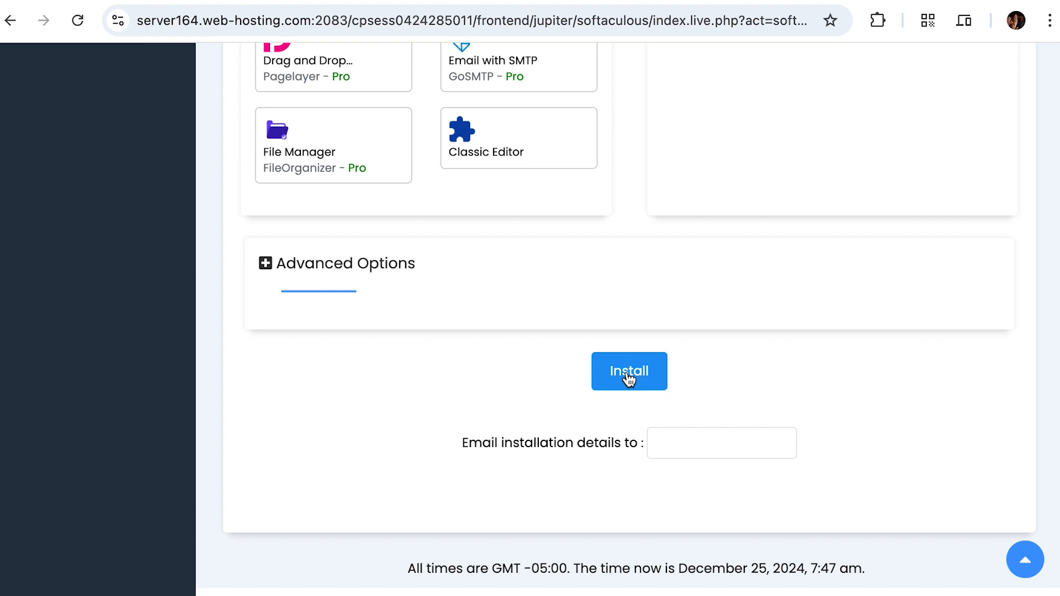
pyautogui.click(629, 375)
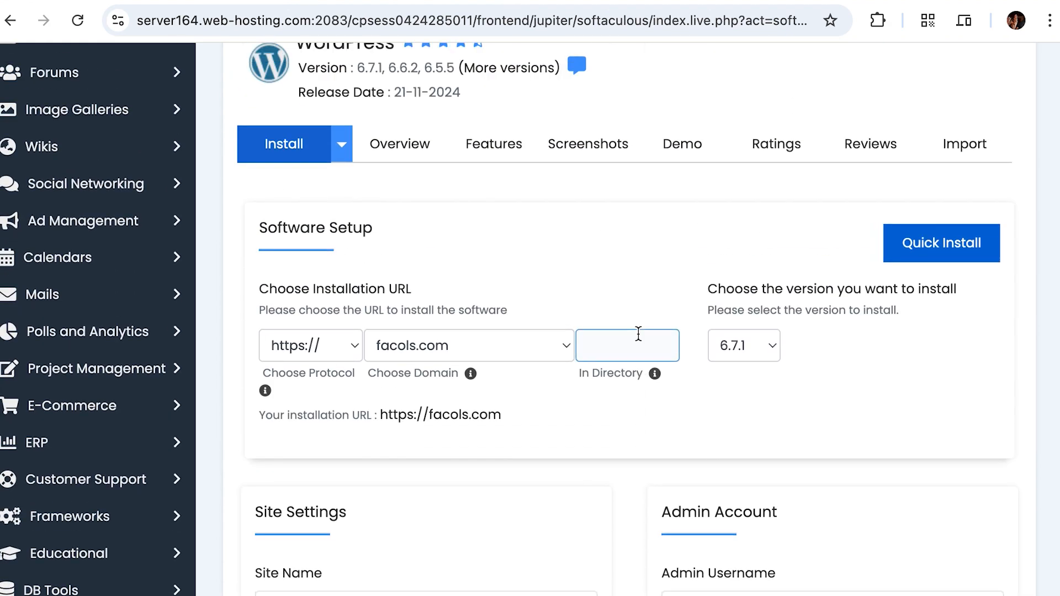
pyautogui.scroll(-1, 583, 266)
pyautogui.scroll(-15, 583, 270)
pyautogui.scroll(-4, 698, 331)
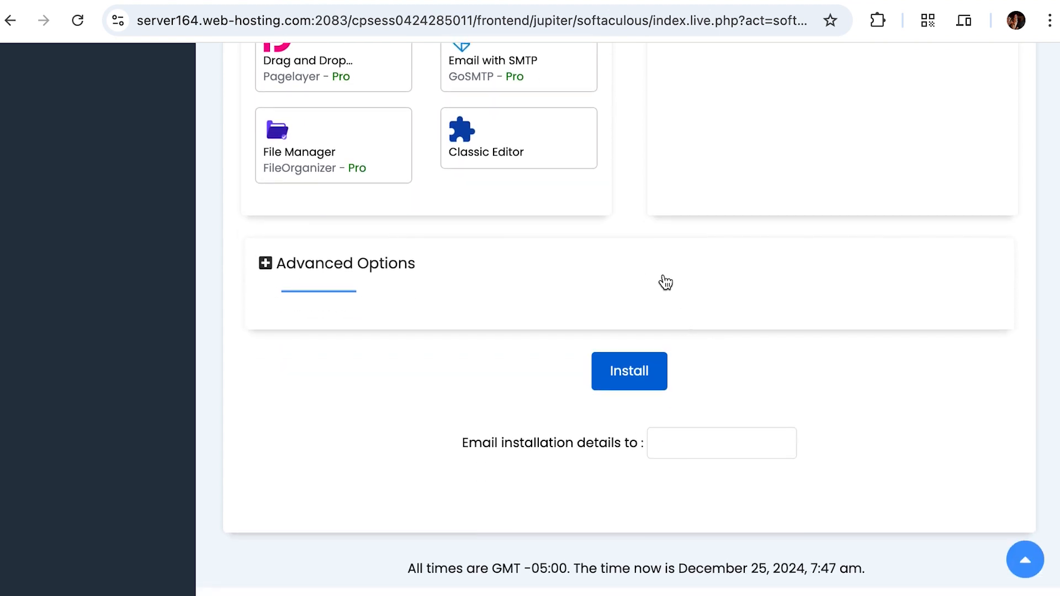
pyautogui.scroll(4, 665, 281)
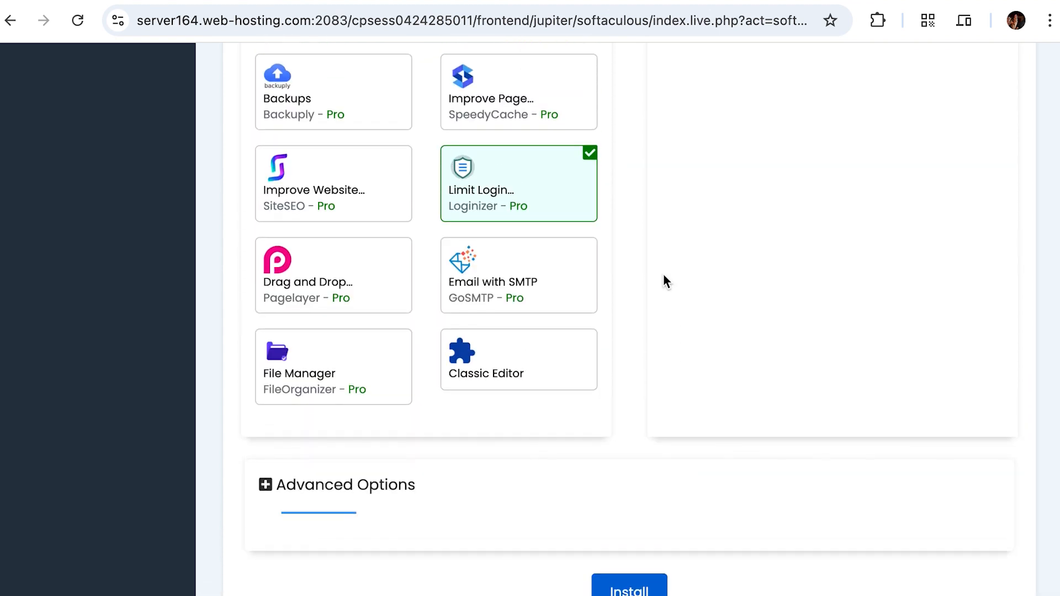
pyautogui.scroll(1, 646, 284)
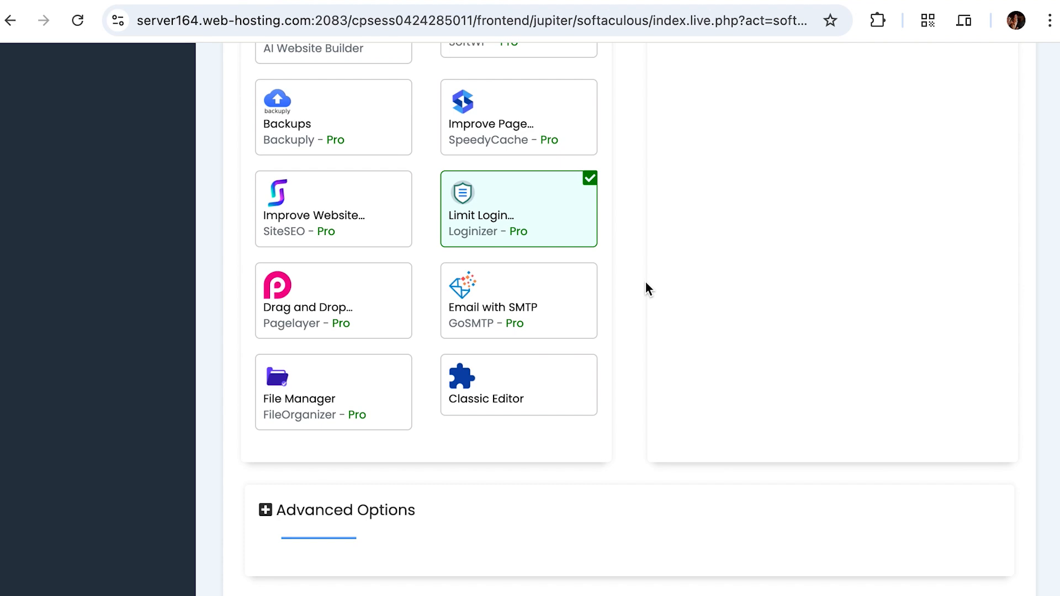
pyautogui.scroll(-1, 646, 286)
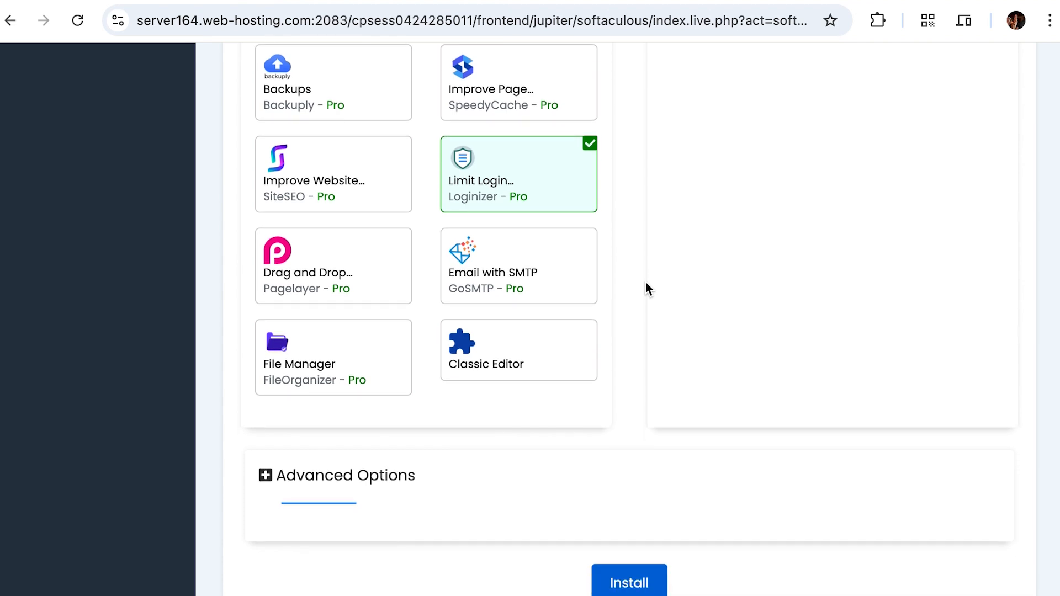
pyautogui.scroll(5, 600, 172)
pyautogui.scroll(10, 601, 166)
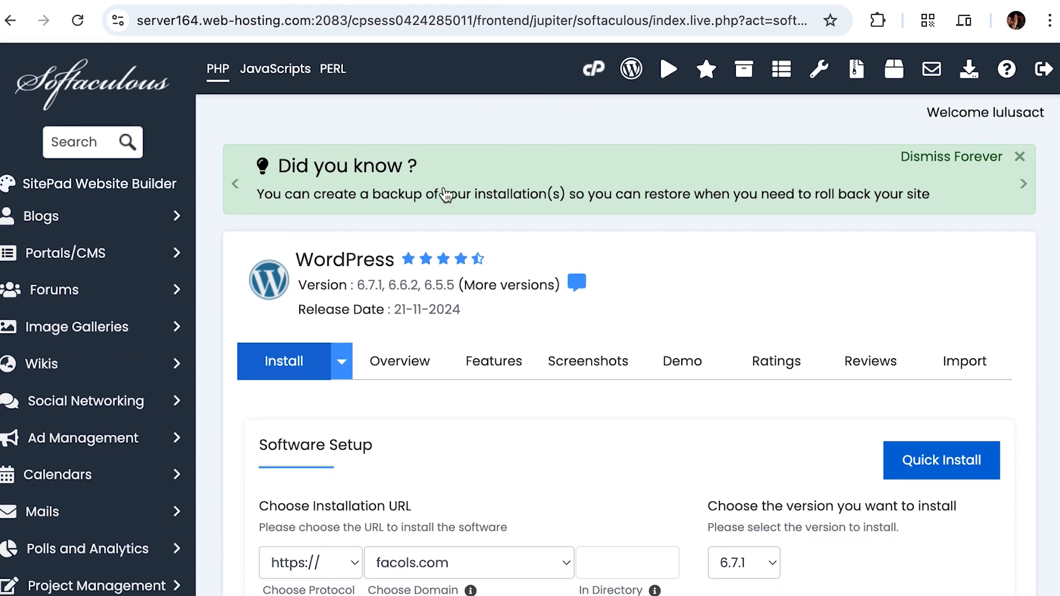
pyautogui.scroll(-4, 493, 385)
pyautogui.moveTo(518, 413); pyautogui.dragTo(384, 415)
pyautogui.hotkey('ctrl', 'c')
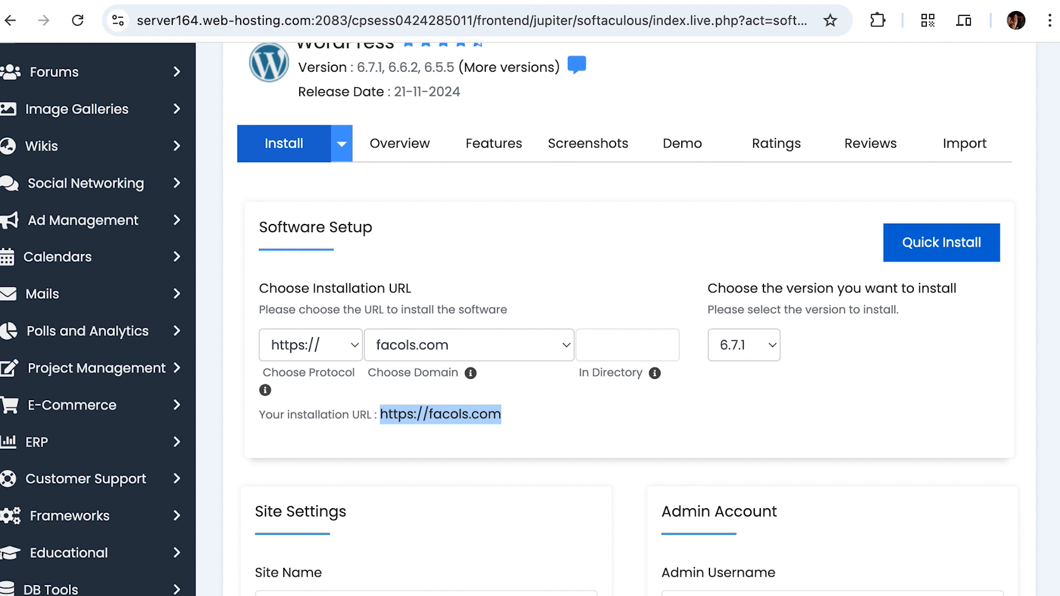
pyautogui.hotkey('ctrl', 't')
pyautogui.hotkey('ctrl', 'v')
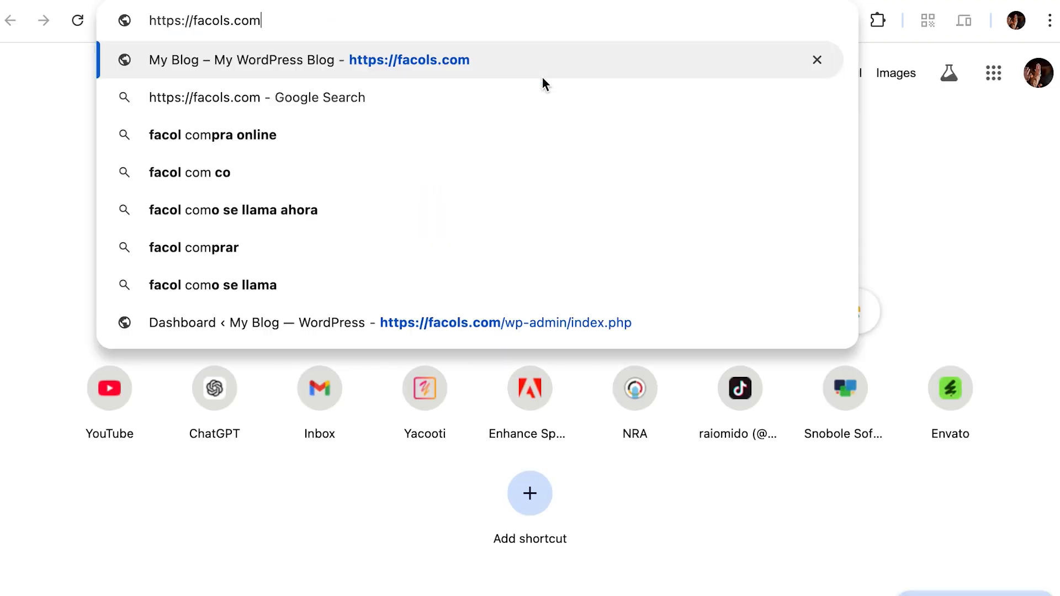
pyautogui.write('/wp-admin')
pyautogui.press('Return')
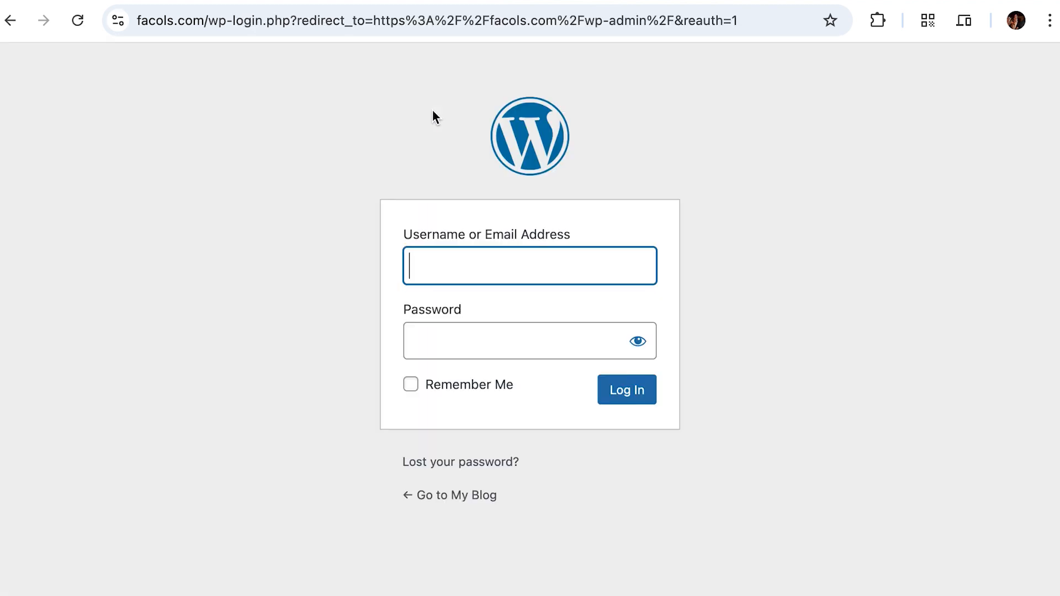
# Step: Enter the admin username and password on the facols.com login page to reach the Dashboard
pyautogui.click(259, 276)
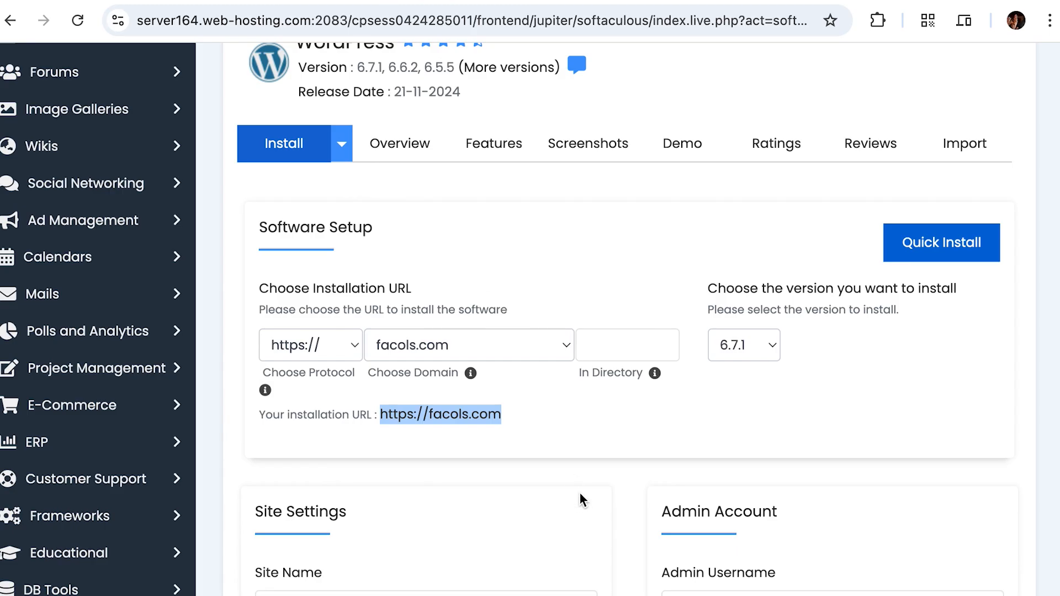
pyautogui.scroll(-6, 581, 498)
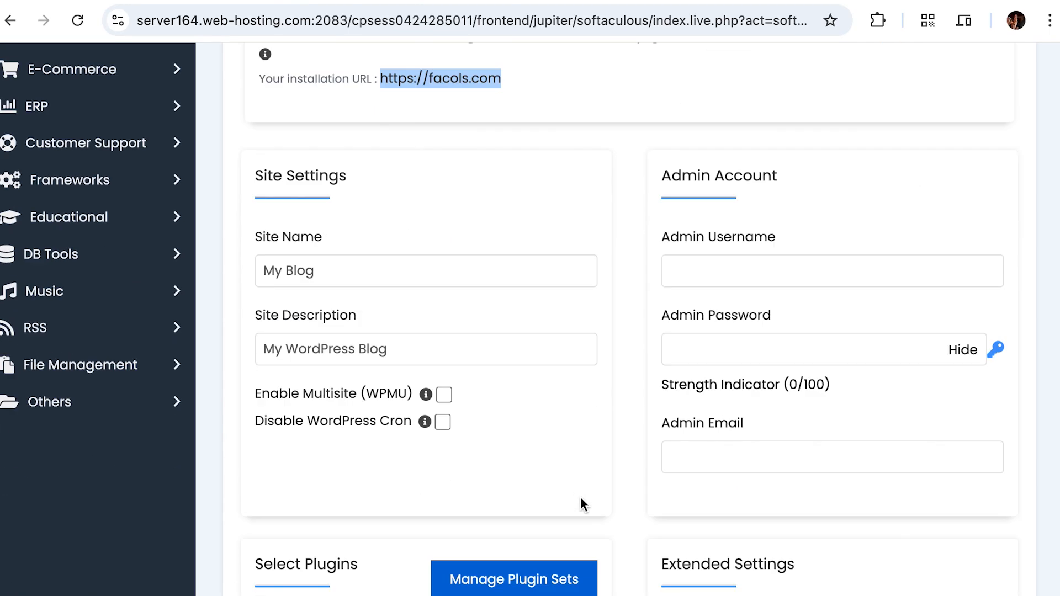
pyautogui.click(725, 254)
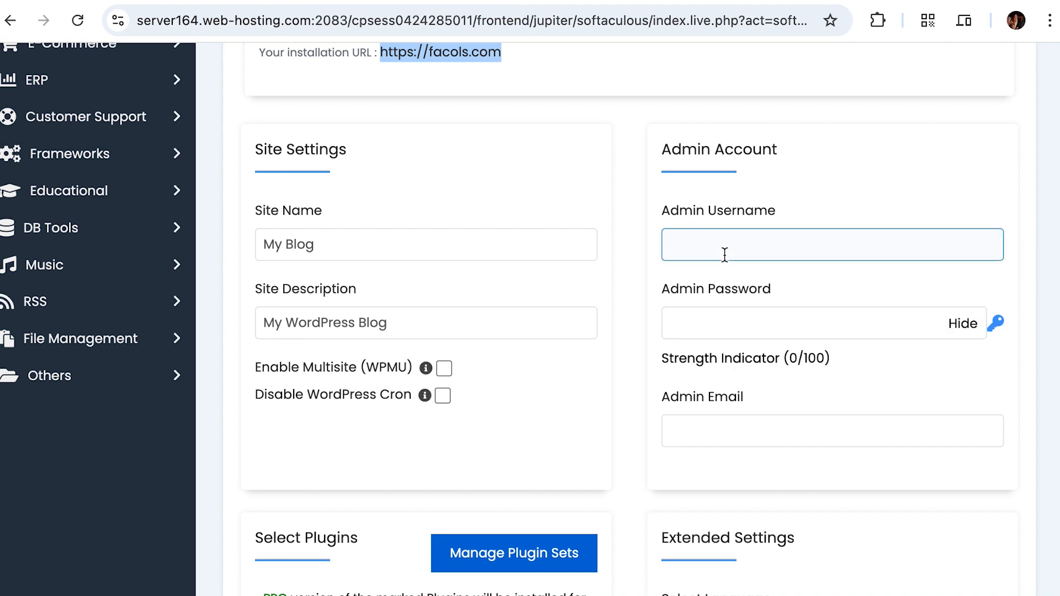
pyautogui.click(720, 322)
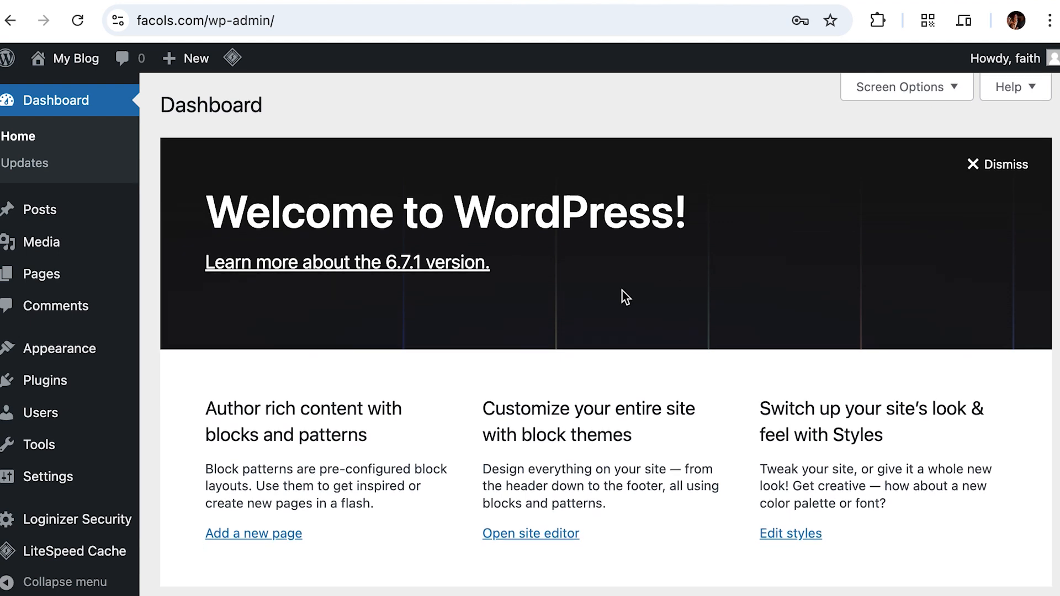
pyautogui.scroll(-10, 547, 298)
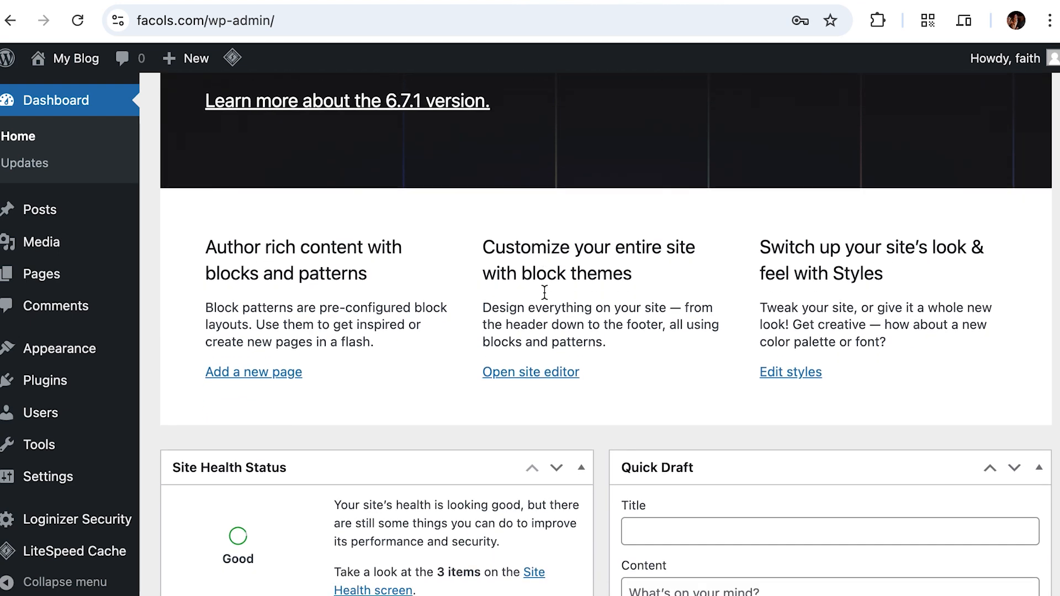
pyautogui.scroll(-3, 545, 293)
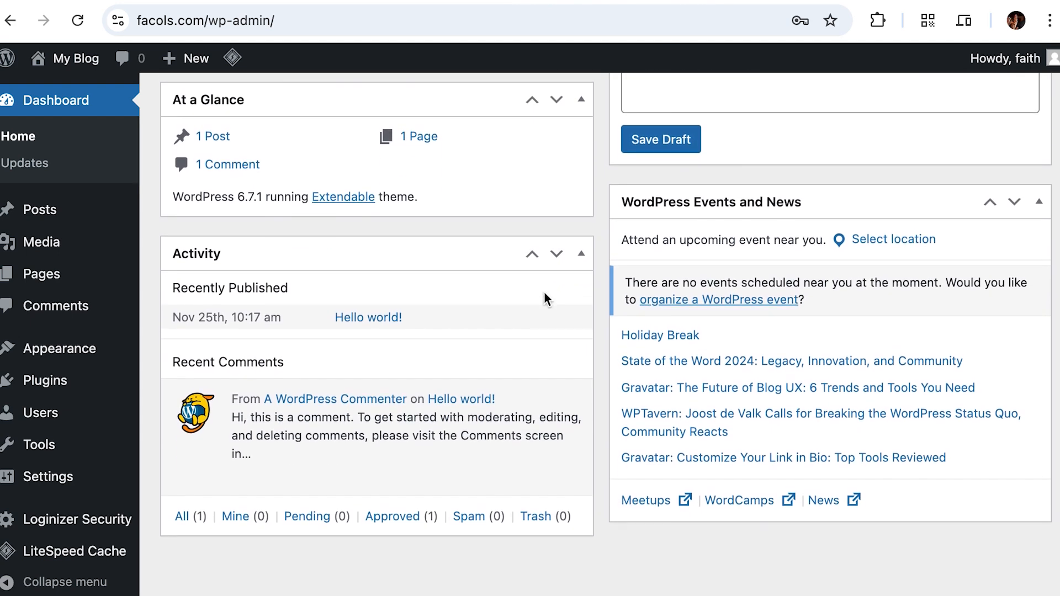
pyautogui.scroll(13, 544, 292)
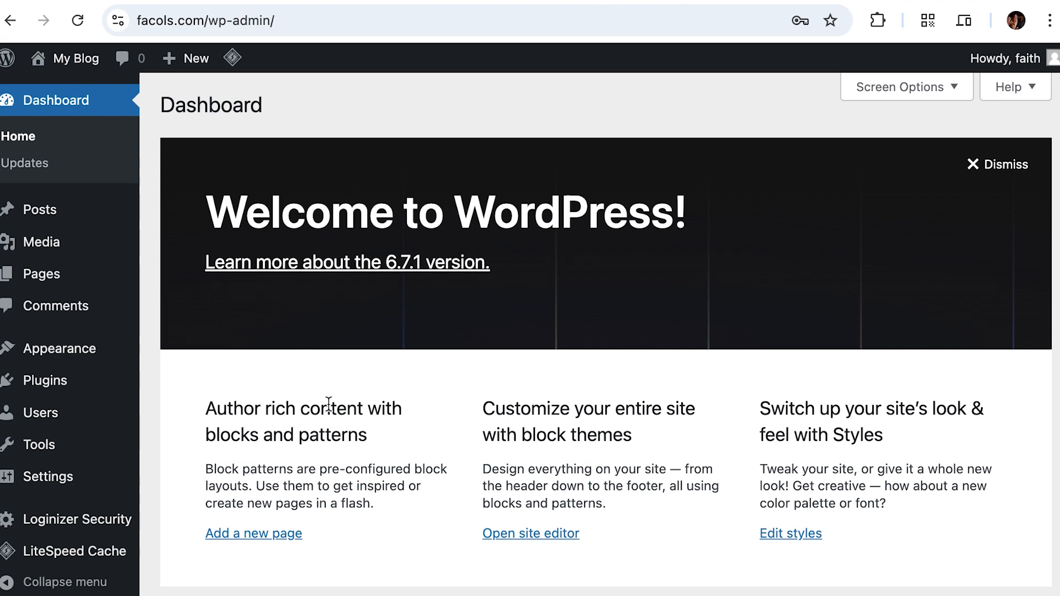
pyautogui.scroll(-5, 325, 408)
pyautogui.scroll(-4, 328, 410)
pyautogui.scroll(10, 330, 409)
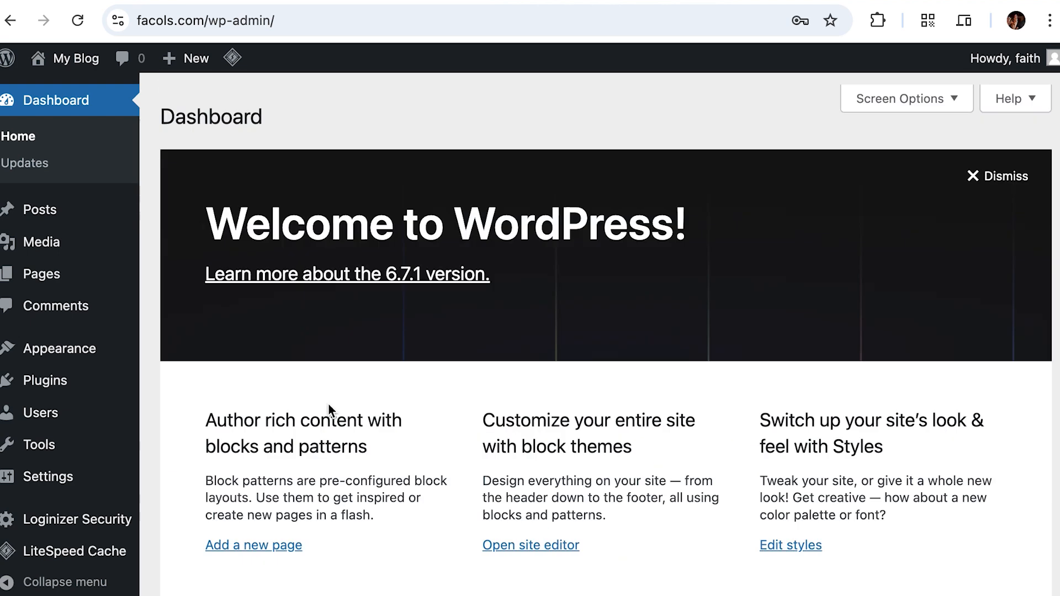
pyautogui.scroll(-15, 306, 404)
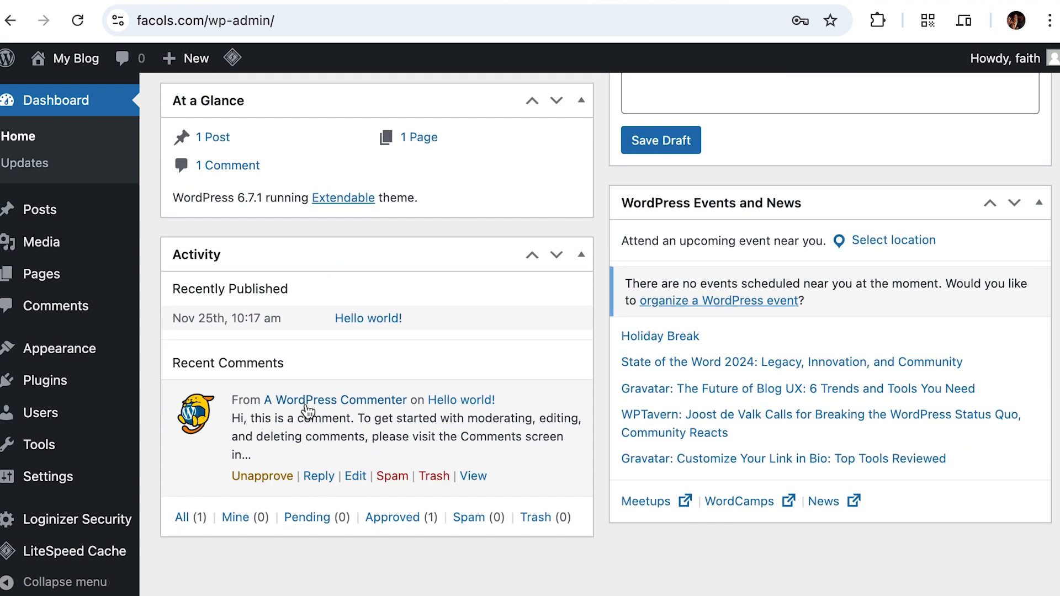
pyautogui.scroll(6, 308, 411)
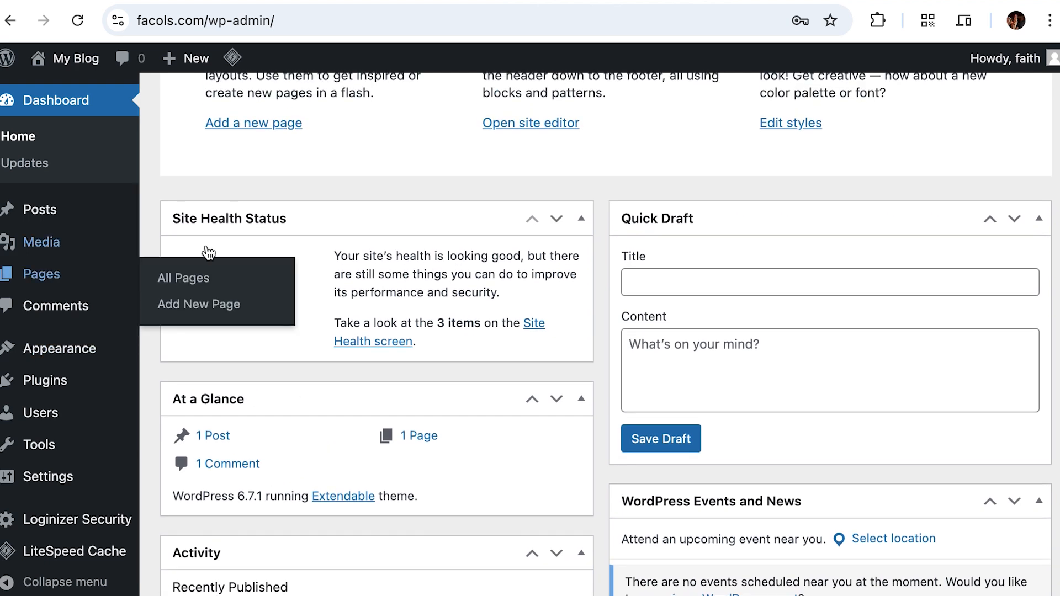
pyautogui.scroll(8, 503, 218)
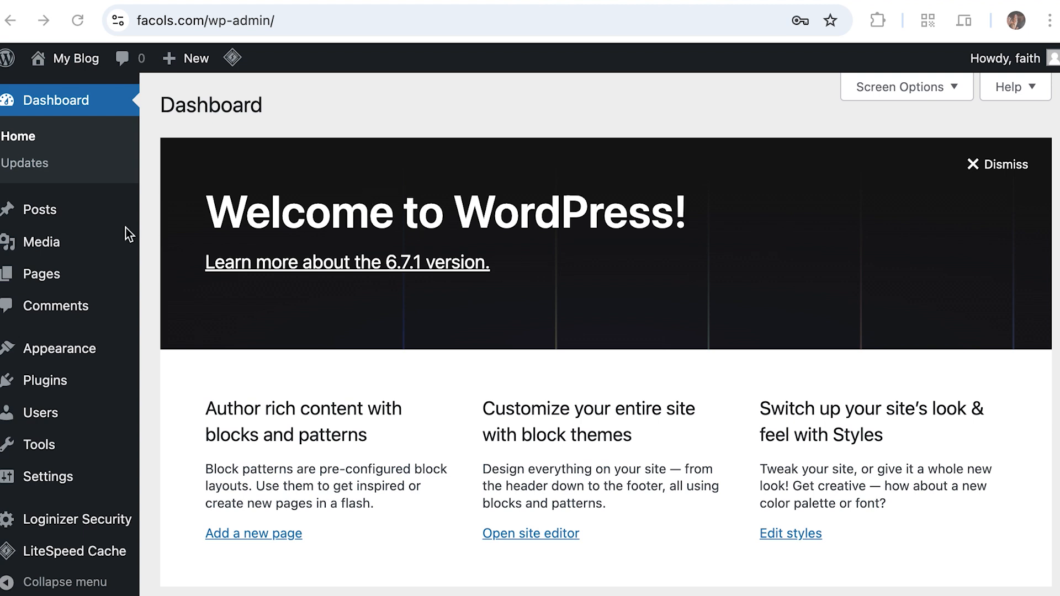
pyautogui.scroll(-1, 573, 343)
pyautogui.scroll(1, 573, 343)
pyautogui.moveTo(75, 69)
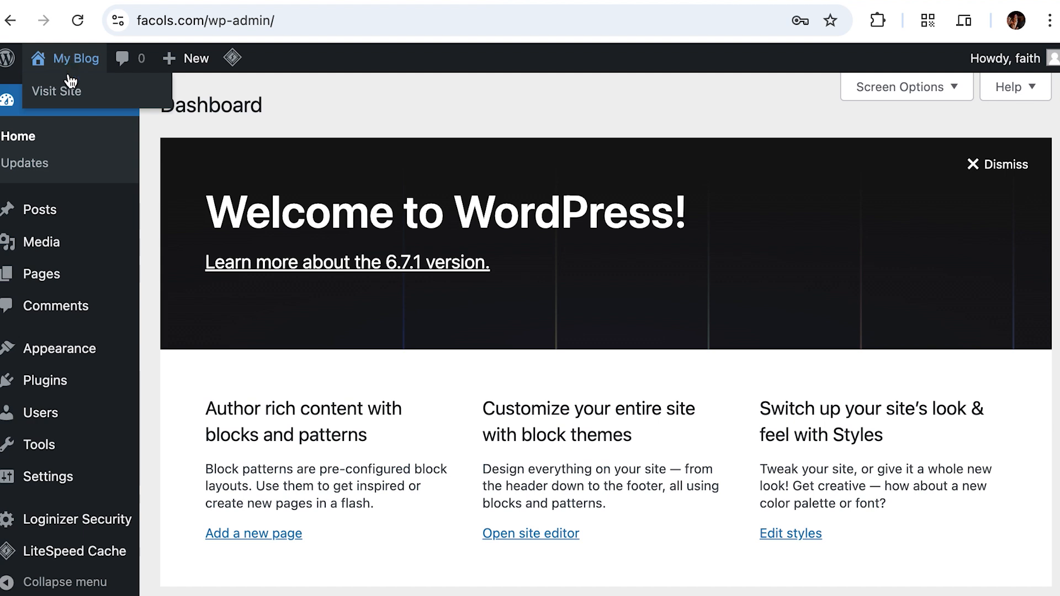
# Step: Open My Blog's Visit Site link in a new tab and compare it with the Dashboard
pyautogui.rightClick(69, 93)
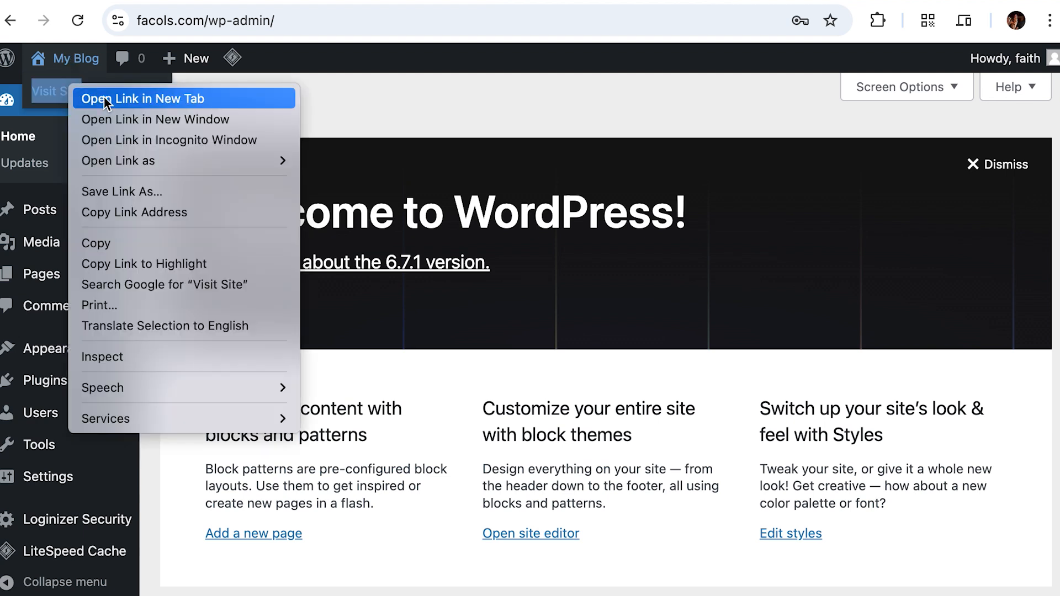
pyautogui.click(103, 97)
pyautogui.click(740, 1)
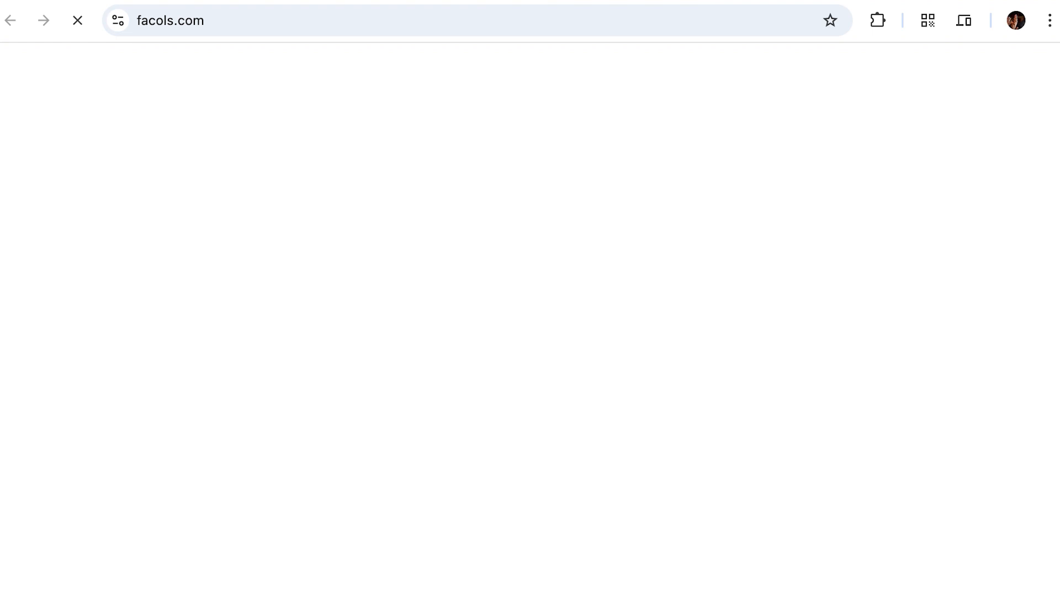
pyautogui.scroll(-1, 548, 260)
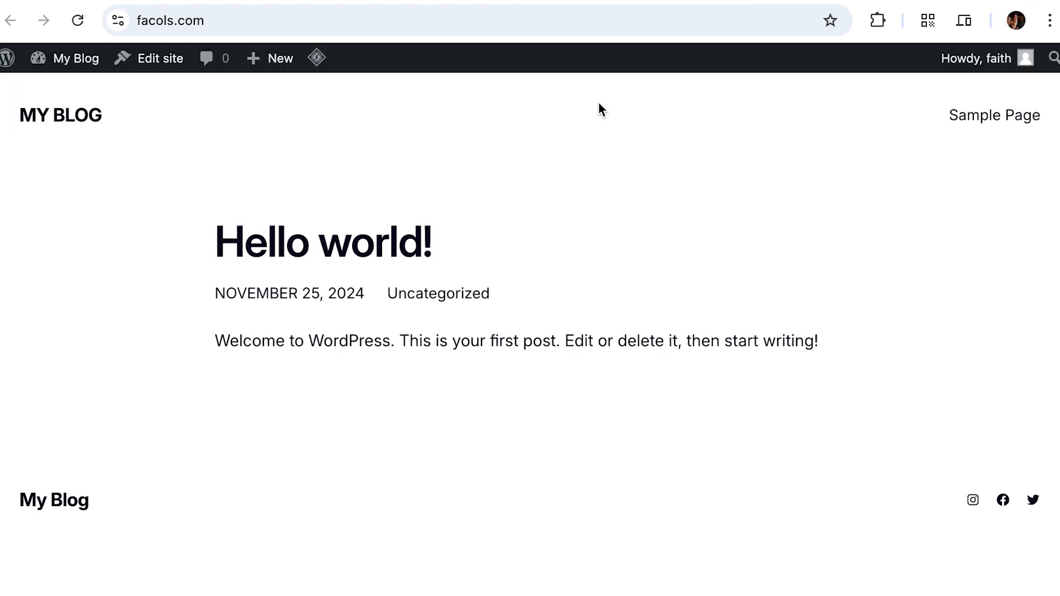
pyautogui.click(588, 2)
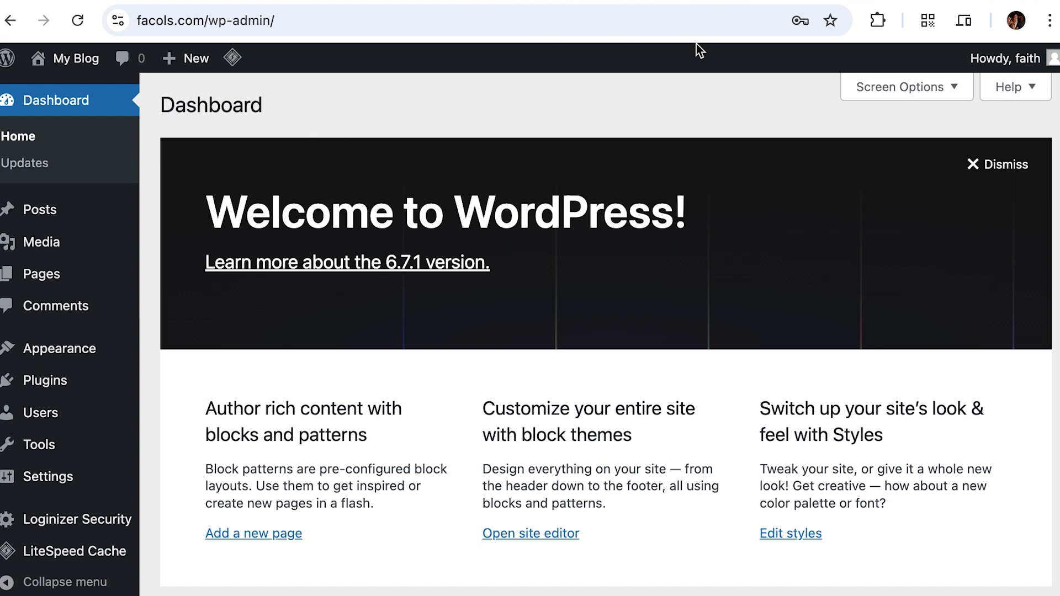
pyautogui.click(764, 1)
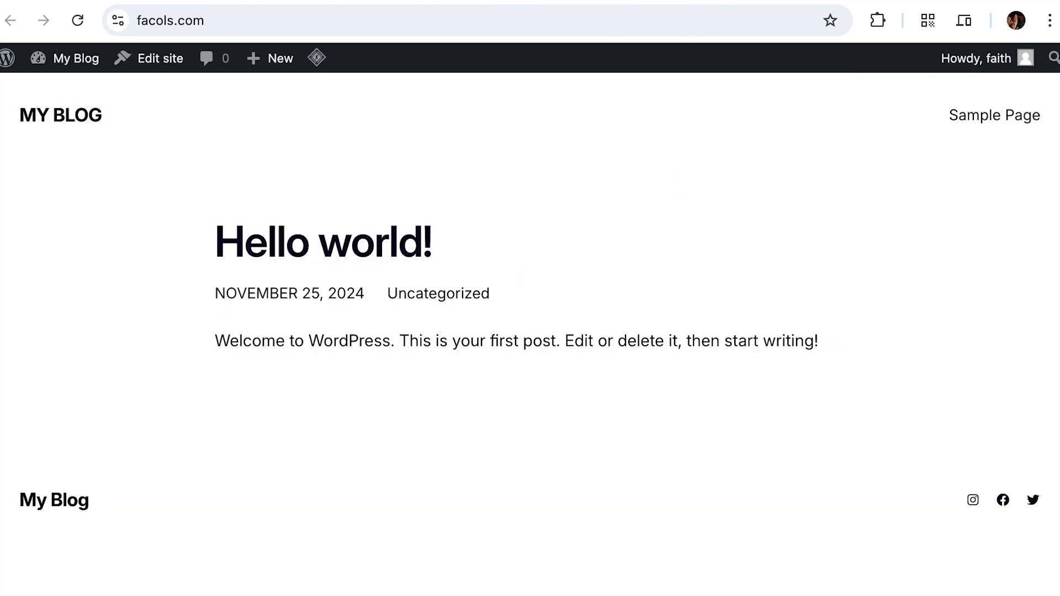
pyautogui.click(604, 1)
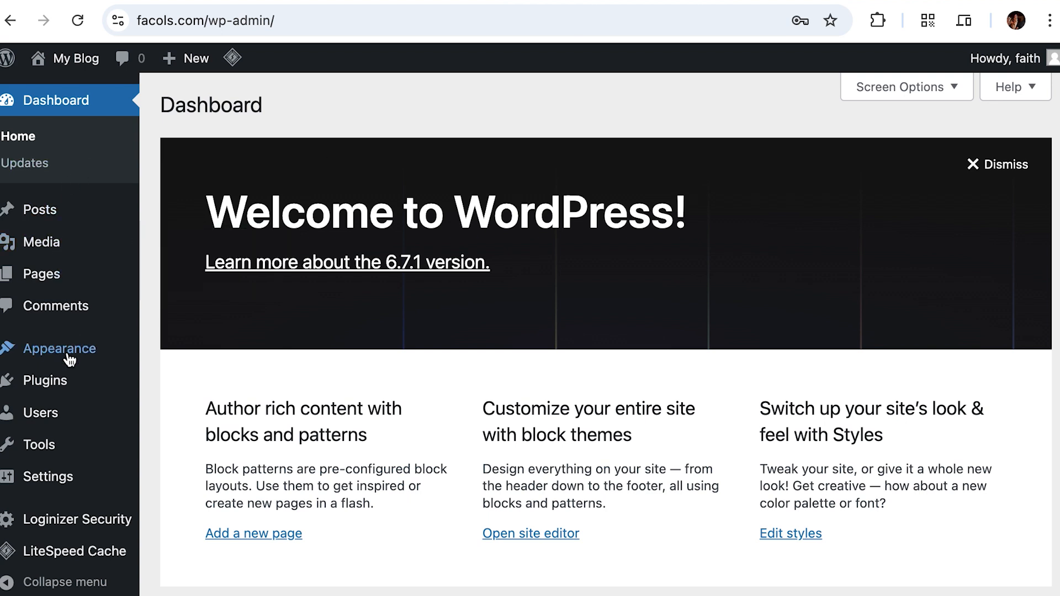
pyautogui.moveTo(70, 360)
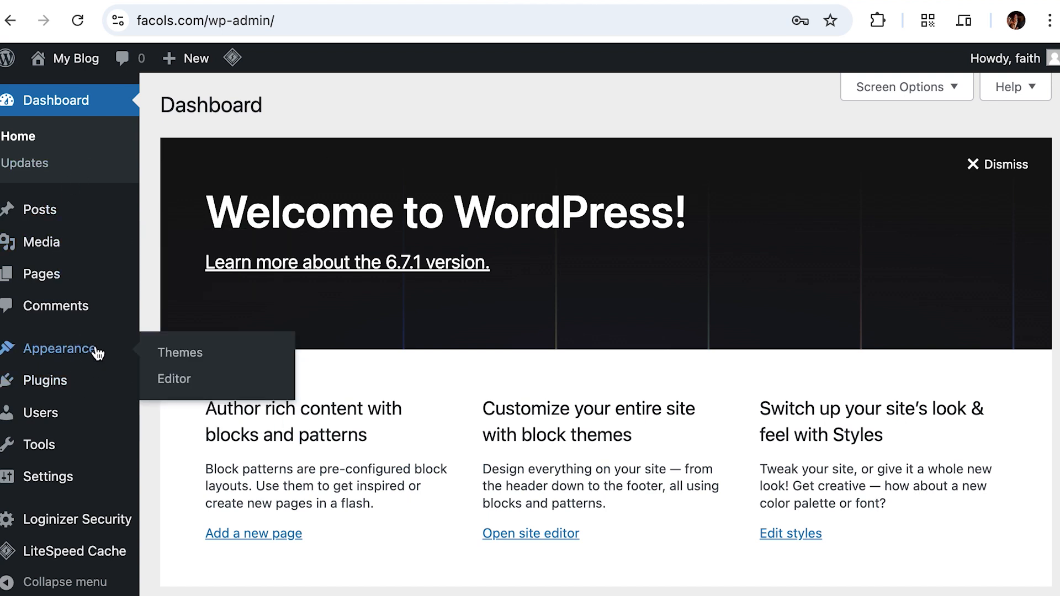
# Step: Go to Appearance > Themes to view the installed themes
pyautogui.click(181, 353)
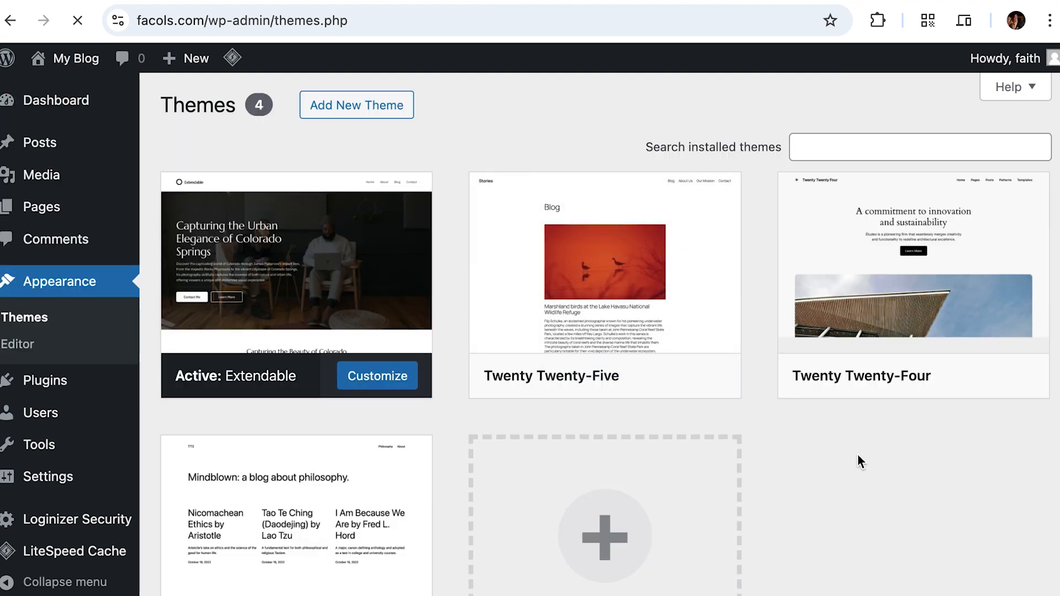
pyautogui.scroll(-3, 933, 481)
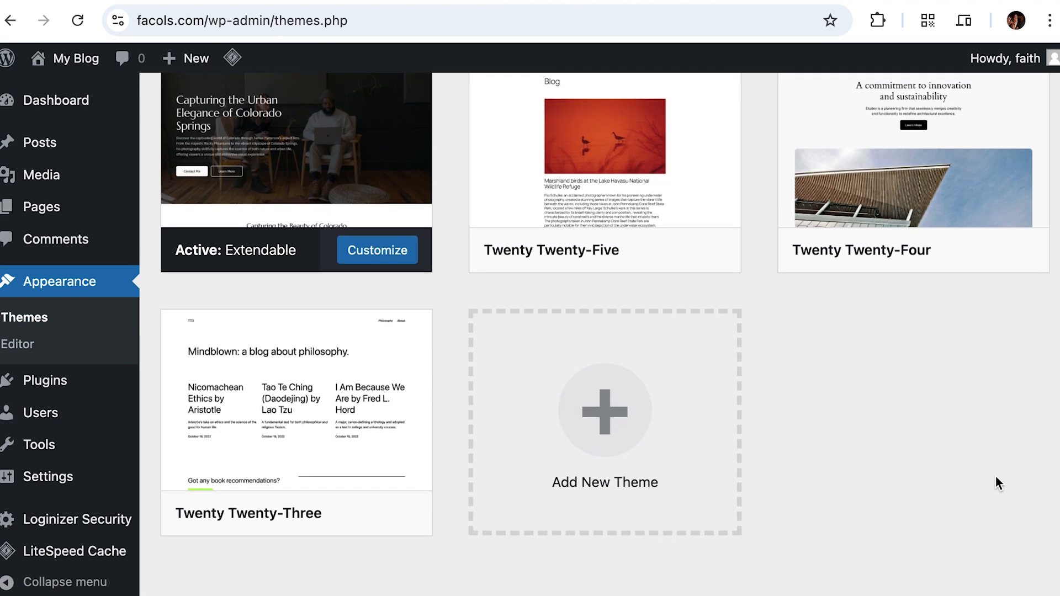
pyautogui.scroll(3, 995, 476)
# Step: Open Add New Theme and scroll through the Popular themes list
pyautogui.click(348, 107)
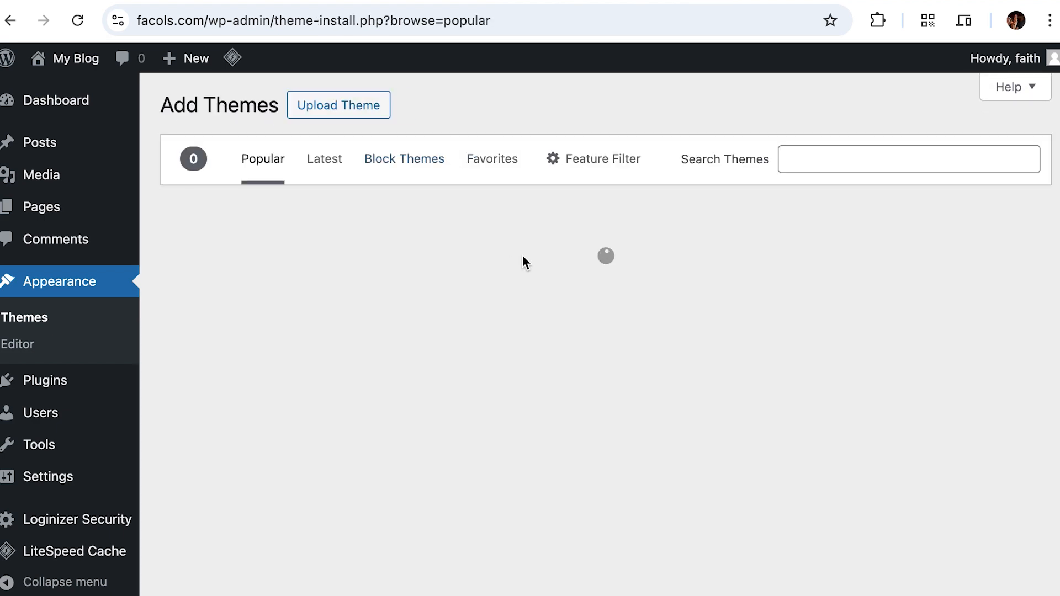
pyautogui.scroll(-1, 537, 421)
pyautogui.scroll(1, 537, 421)
pyautogui.scroll(-15, 537, 421)
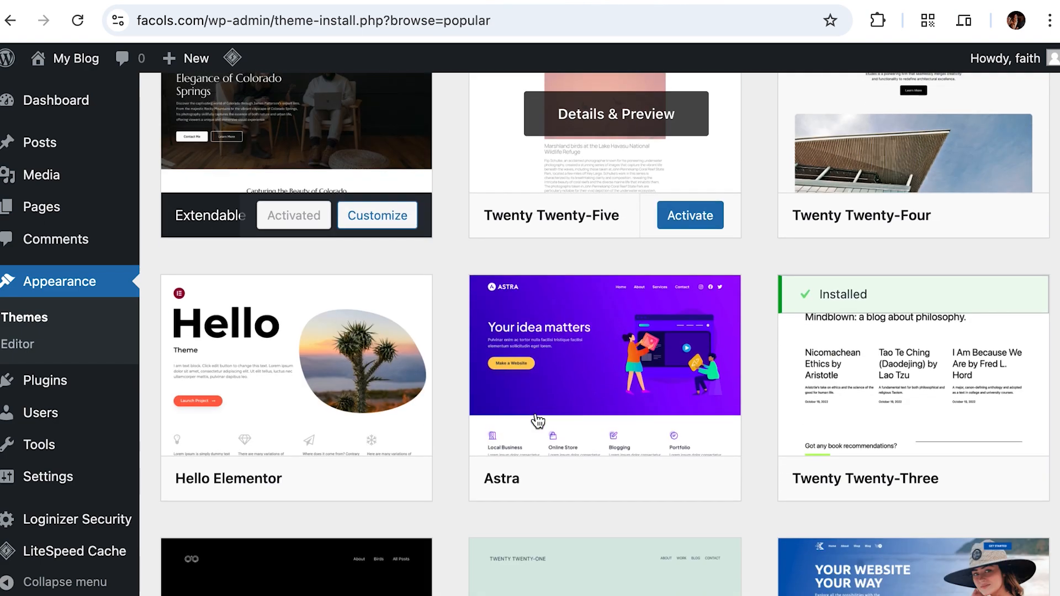
pyautogui.scroll(-7, 538, 421)
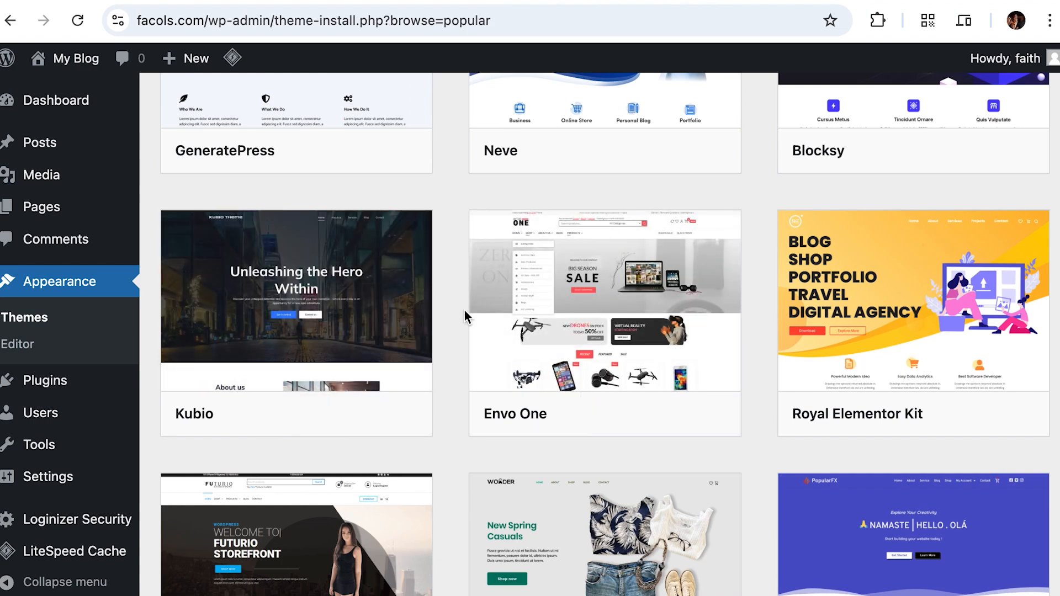
pyautogui.scroll(-10, 717, 380)
pyautogui.scroll(20, 718, 380)
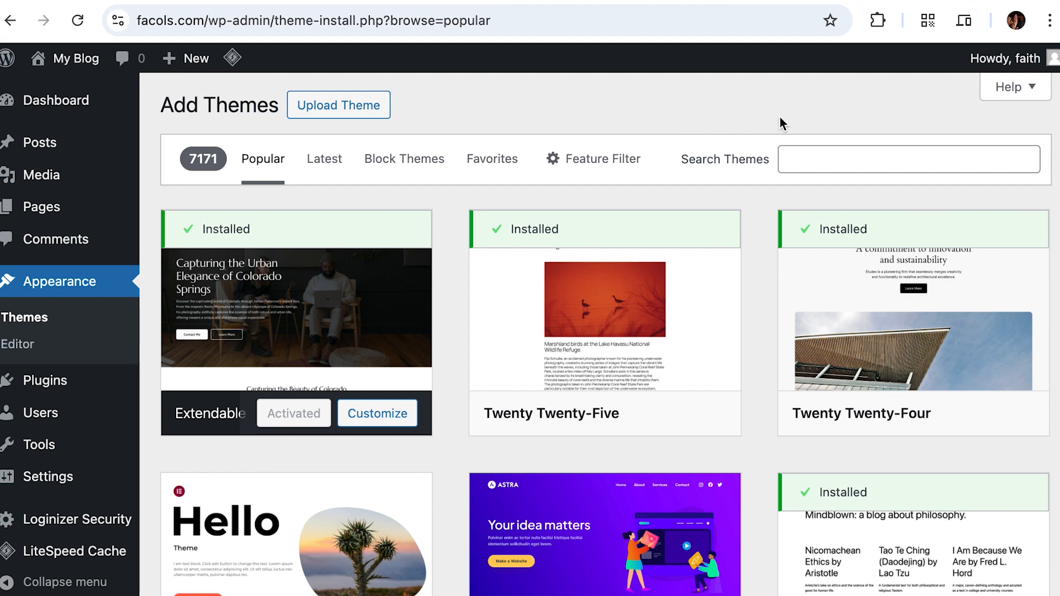
pyautogui.click(822, 158)
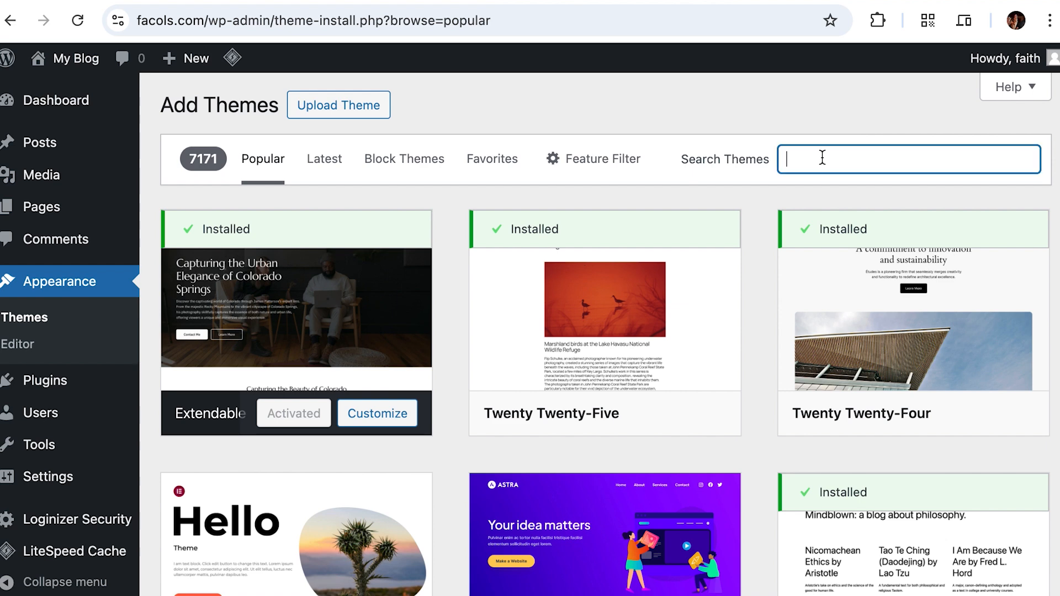
pyautogui.write('storefront')
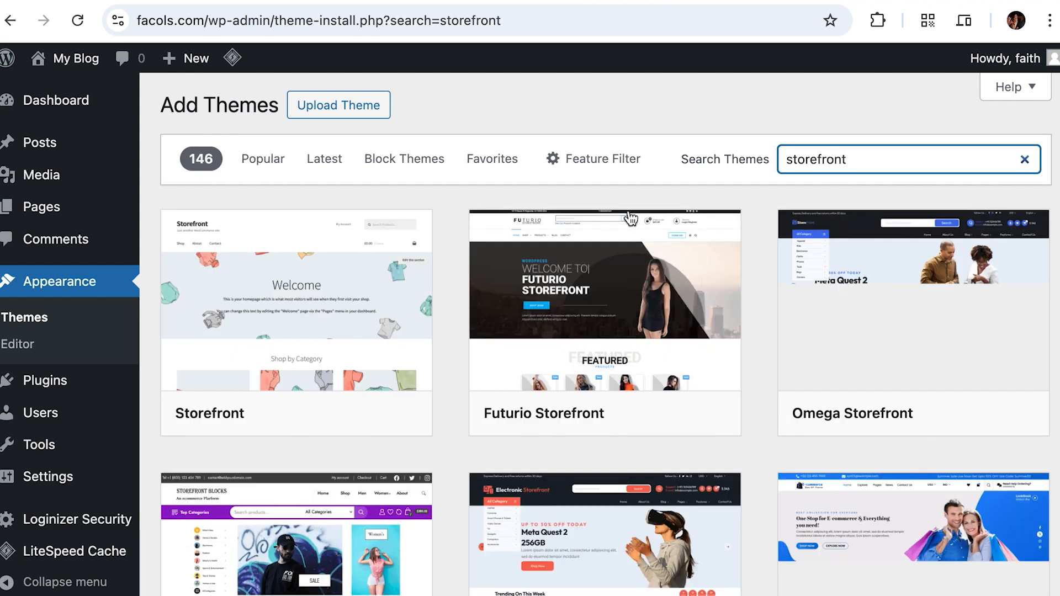
pyautogui.moveTo(175, 239)
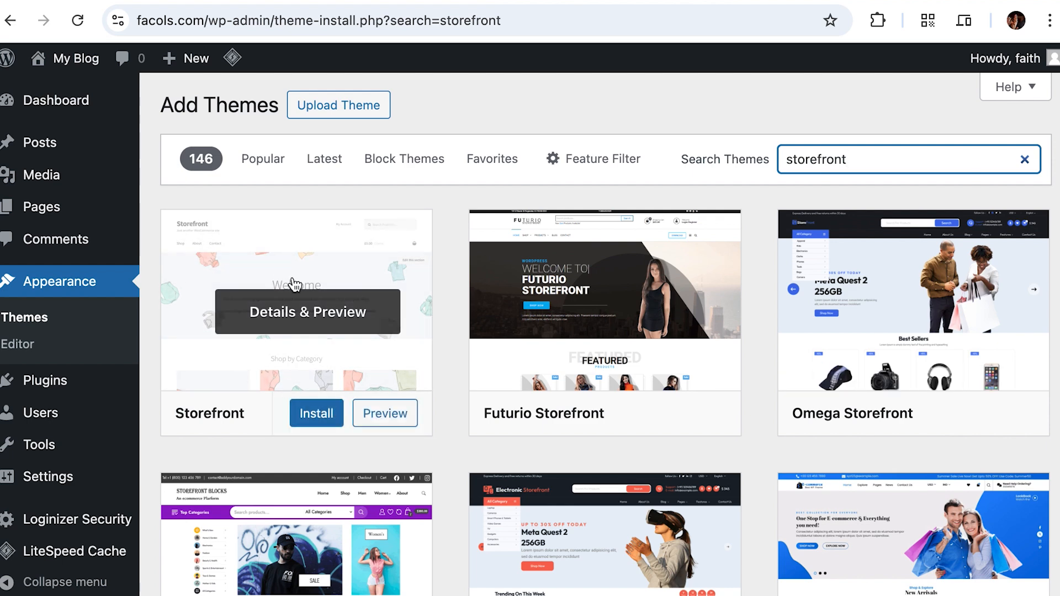
pyautogui.click(314, 421)
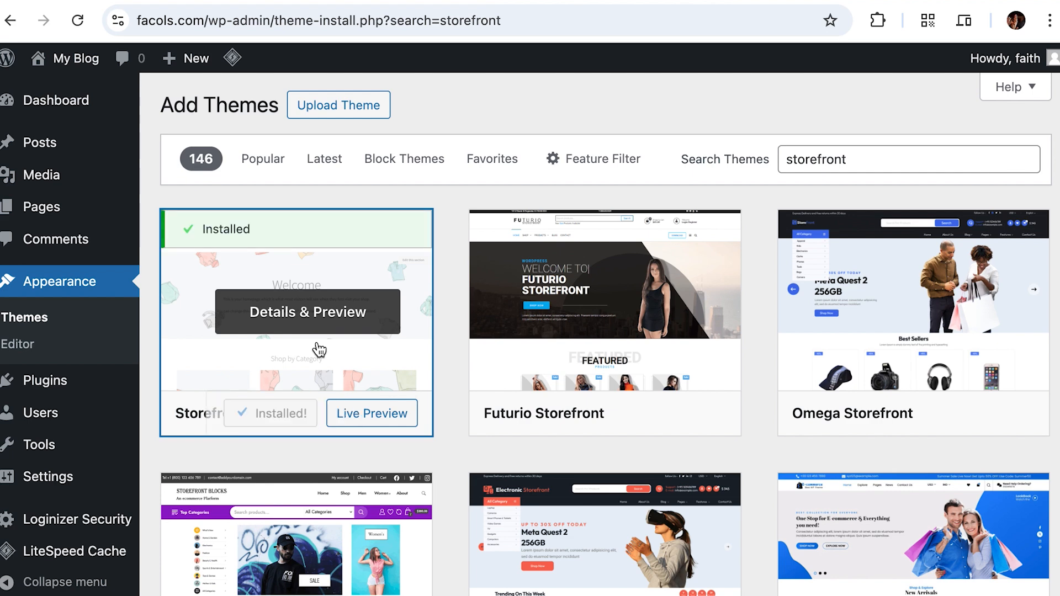
pyautogui.click(298, 414)
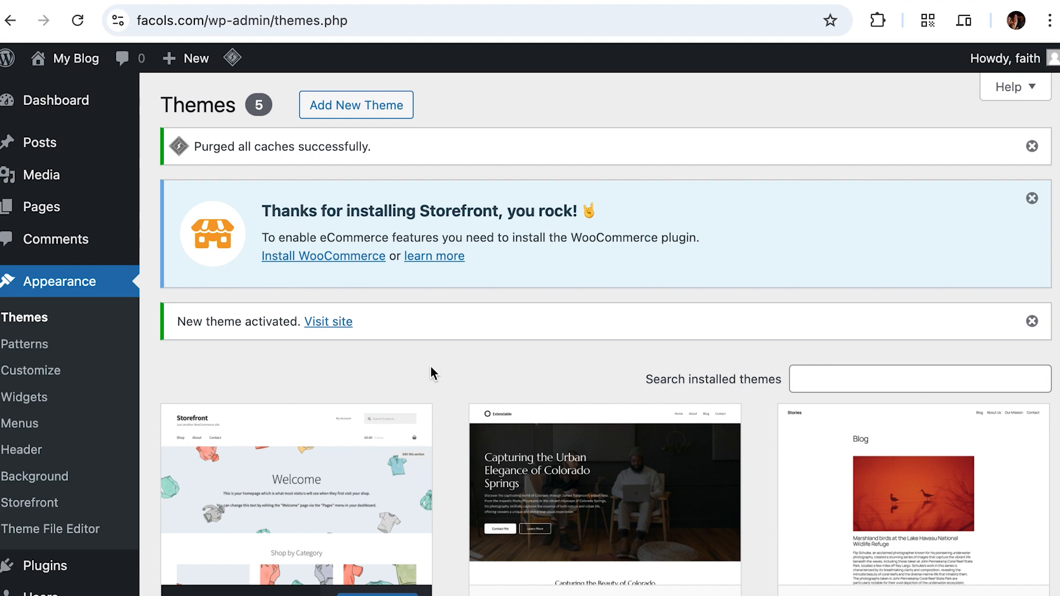
pyautogui.scroll(-2, 429, 363)
pyautogui.scroll(2, 429, 363)
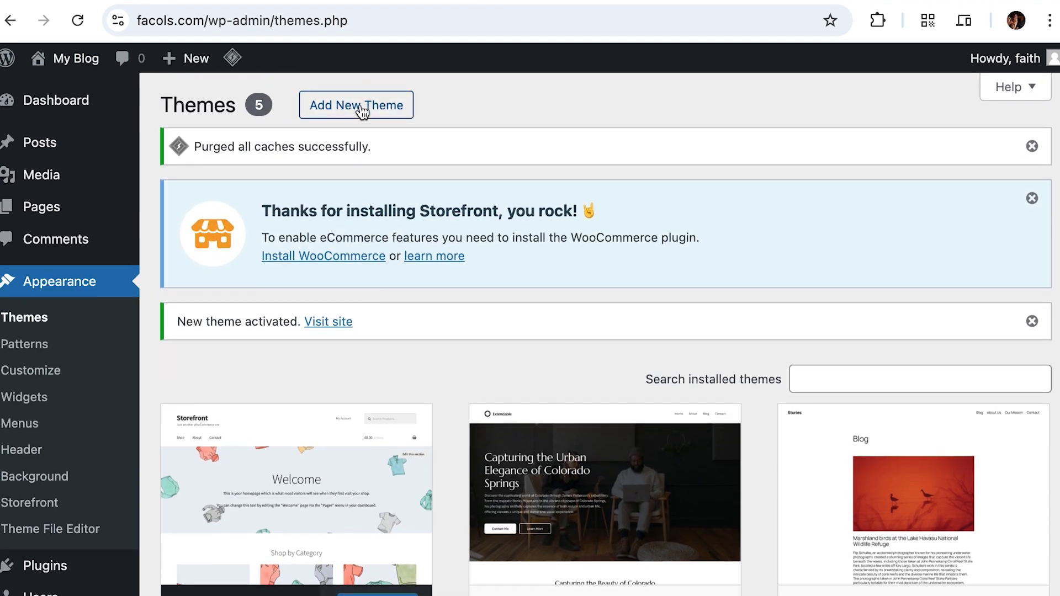
pyautogui.scroll(-8, 418, 298)
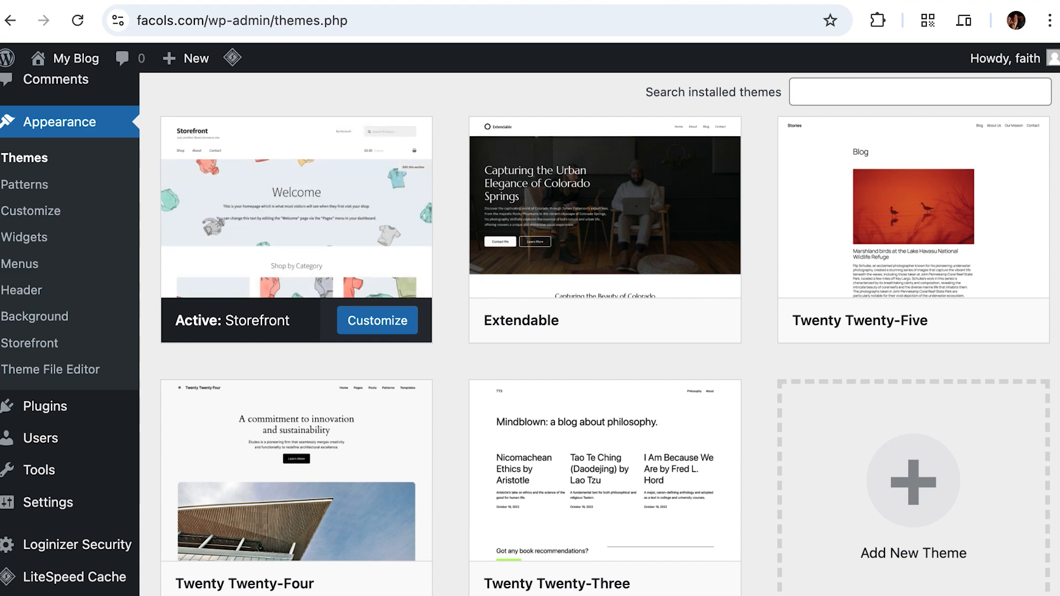
pyautogui.click(801, 7)
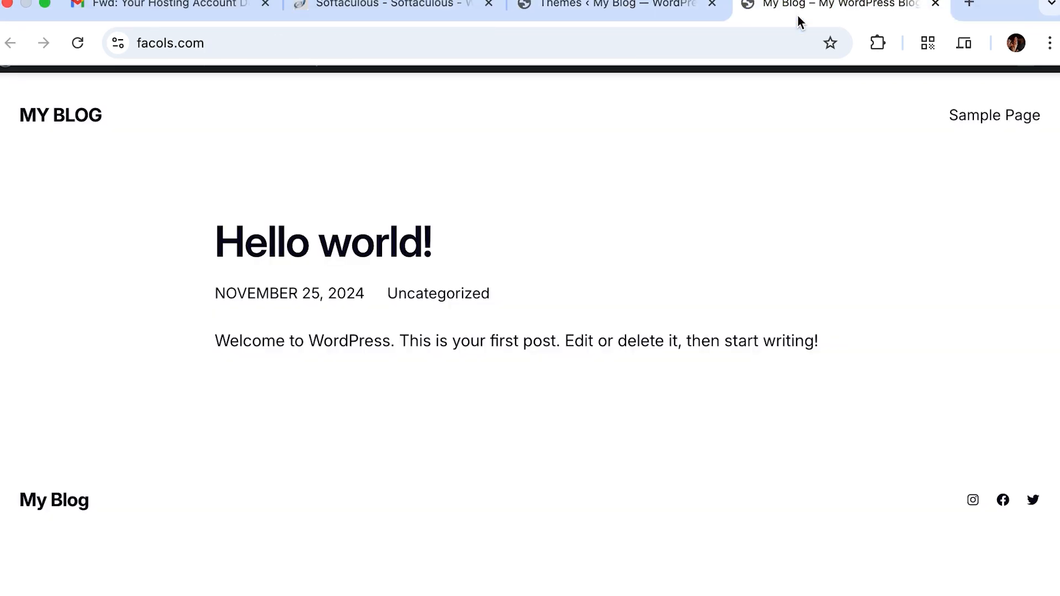
pyautogui.click(66, 43)
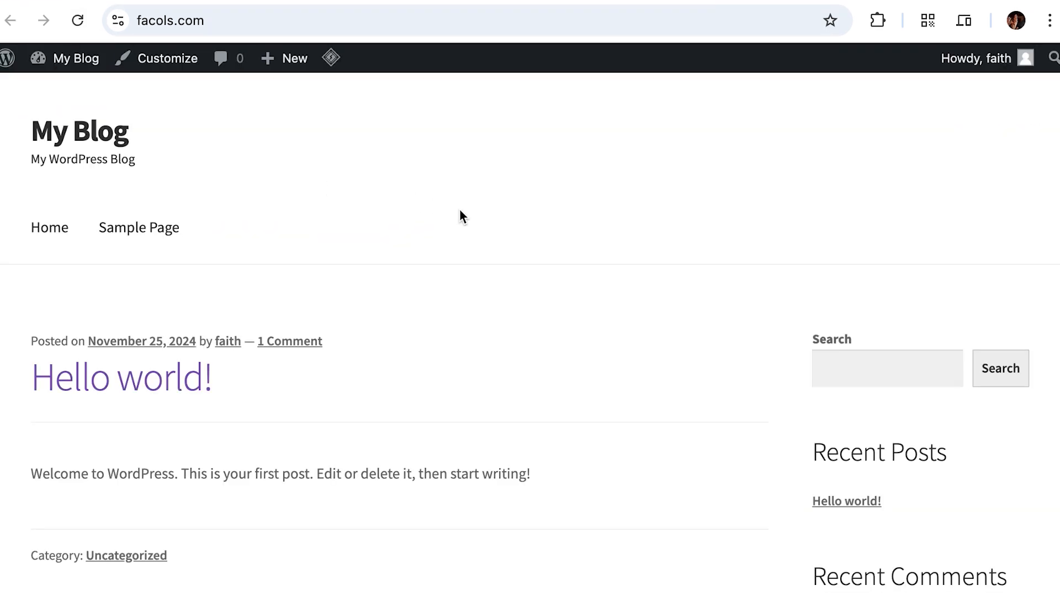
pyautogui.scroll(-10, 460, 210)
pyautogui.scroll(11, 460, 211)
pyautogui.scroll(-10, 461, 215)
pyautogui.scroll(10, 462, 216)
pyautogui.scroll(-3, 428, 216)
pyautogui.scroll(3, 428, 215)
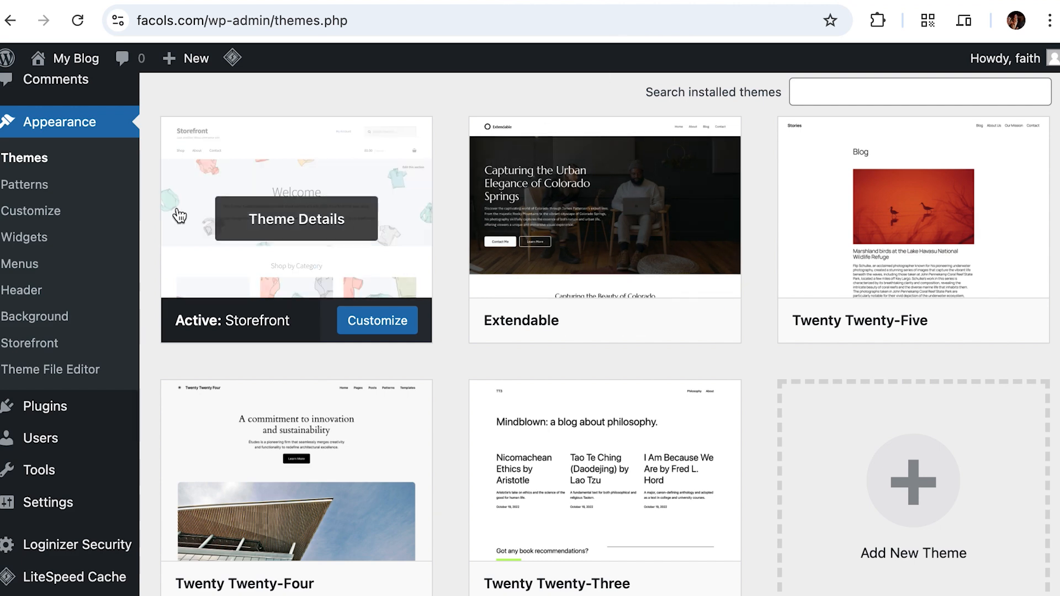
pyautogui.scroll(4, 67, 224)
# Step: Open the All Pages list showing the Privacy Policy draft and Sample Page
pyautogui.click(58, 204)
pyautogui.moveTo(402, 404)
pyautogui.scroll(-1, 402, 423)
pyautogui.scroll(1, 402, 422)
pyautogui.scroll(-1, 403, 425)
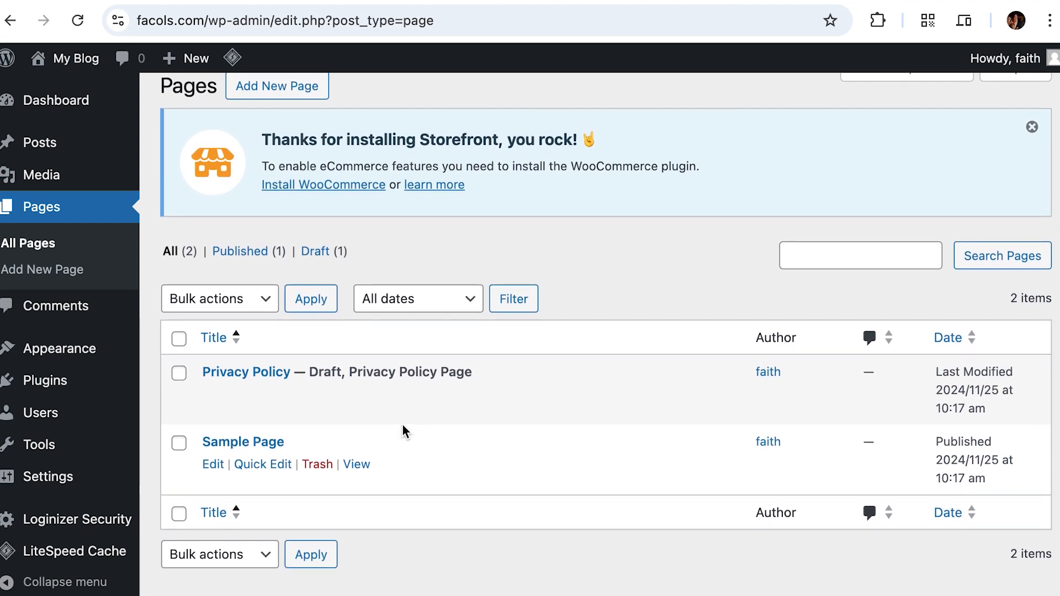
pyautogui.scroll(1, 402, 430)
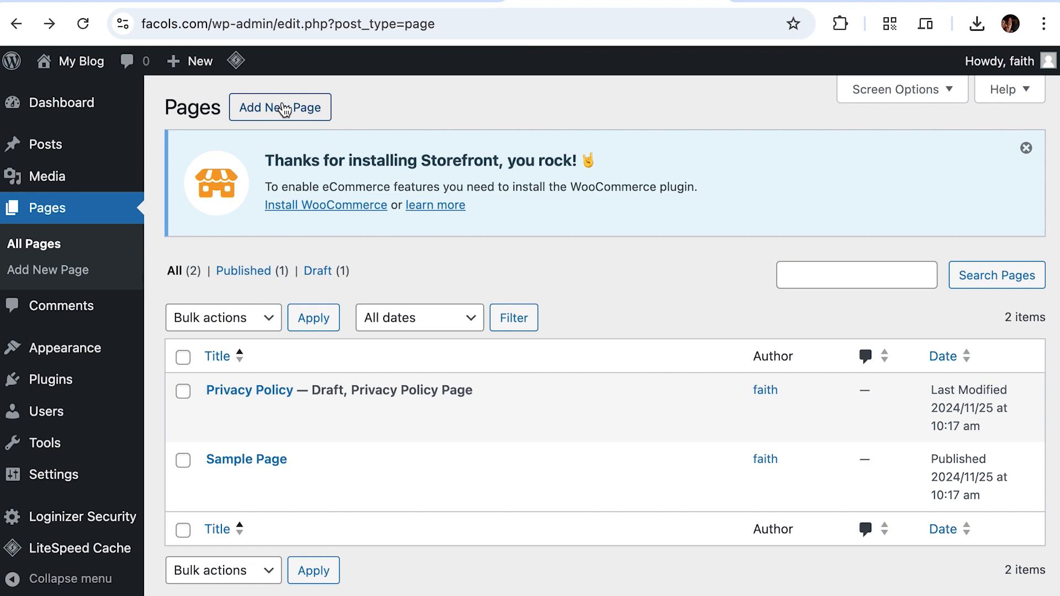
# Step: Create a new page titled 'Home' and assign it the Homepage template
pyautogui.click(284, 109)
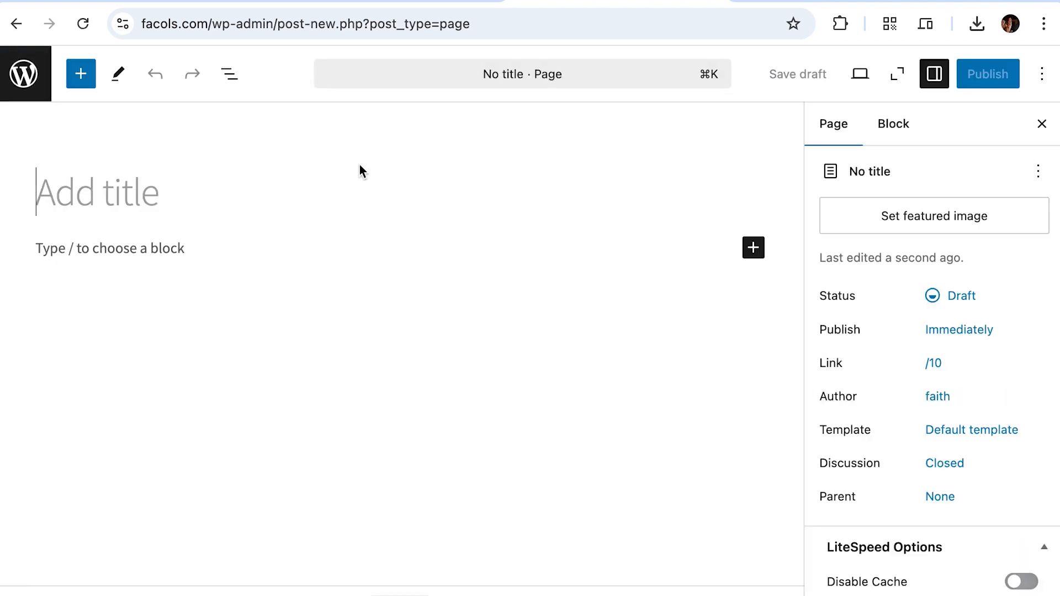
pyautogui.write('Home')
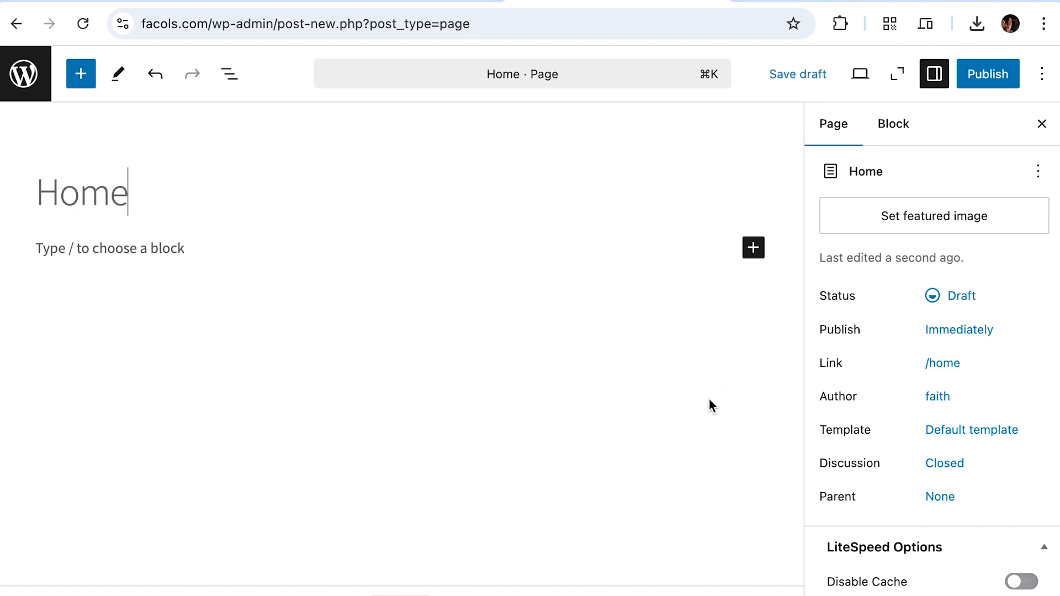
pyautogui.scroll(-1, 937, 380)
pyautogui.click(937, 380)
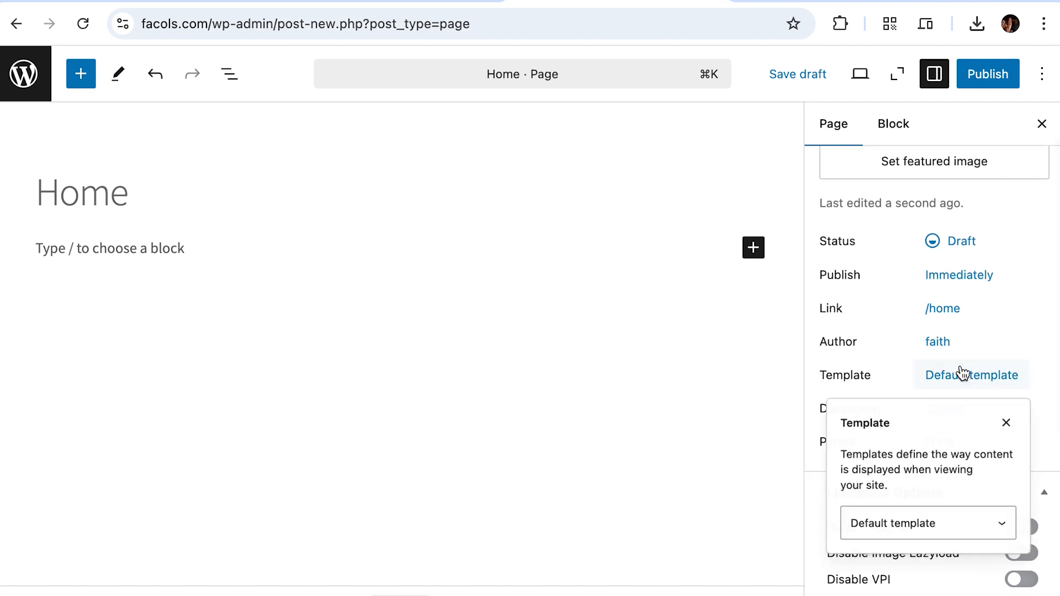
pyautogui.click(898, 532)
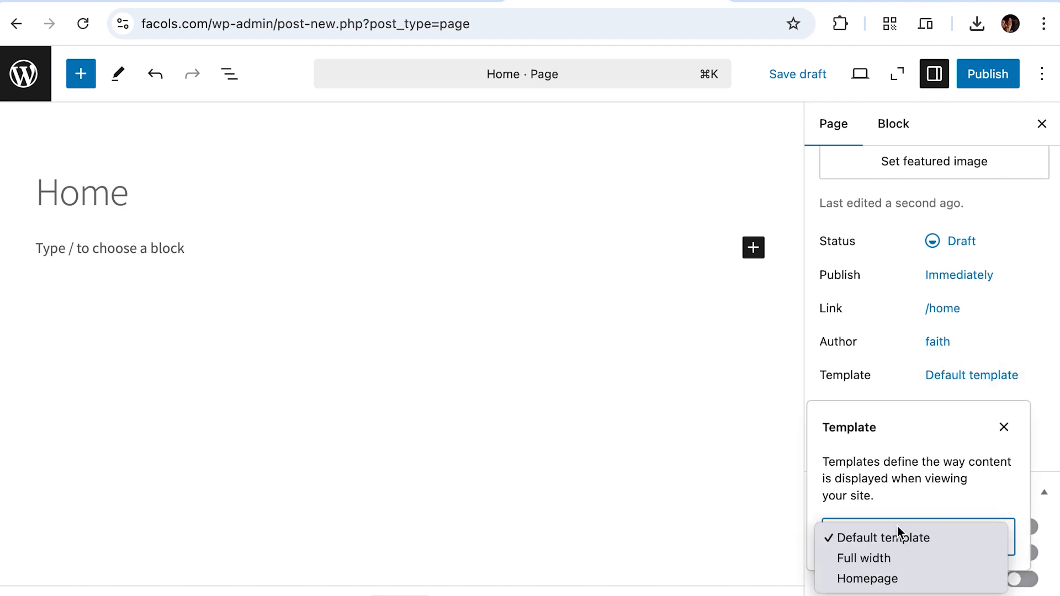
pyautogui.click(897, 578)
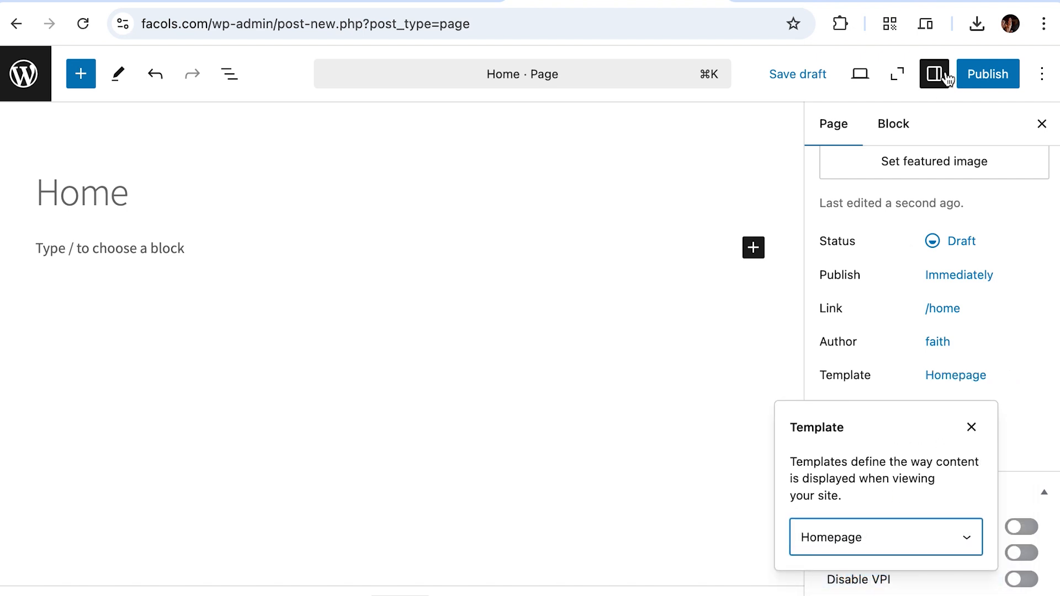
# Step: Publish the Home page, confirming in the publish panel
pyautogui.click(978, 80)
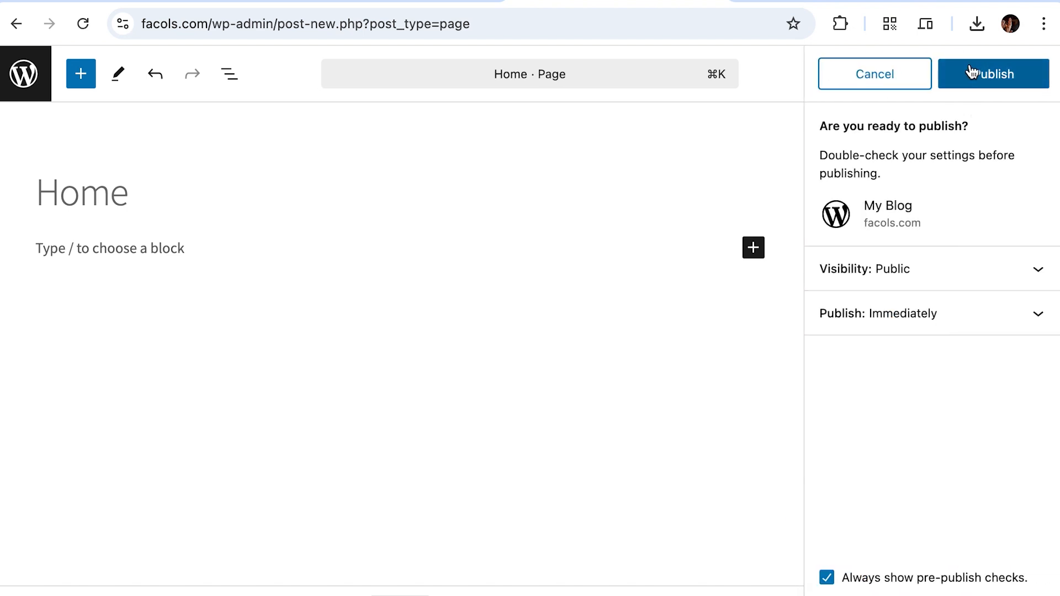
pyautogui.click(971, 77)
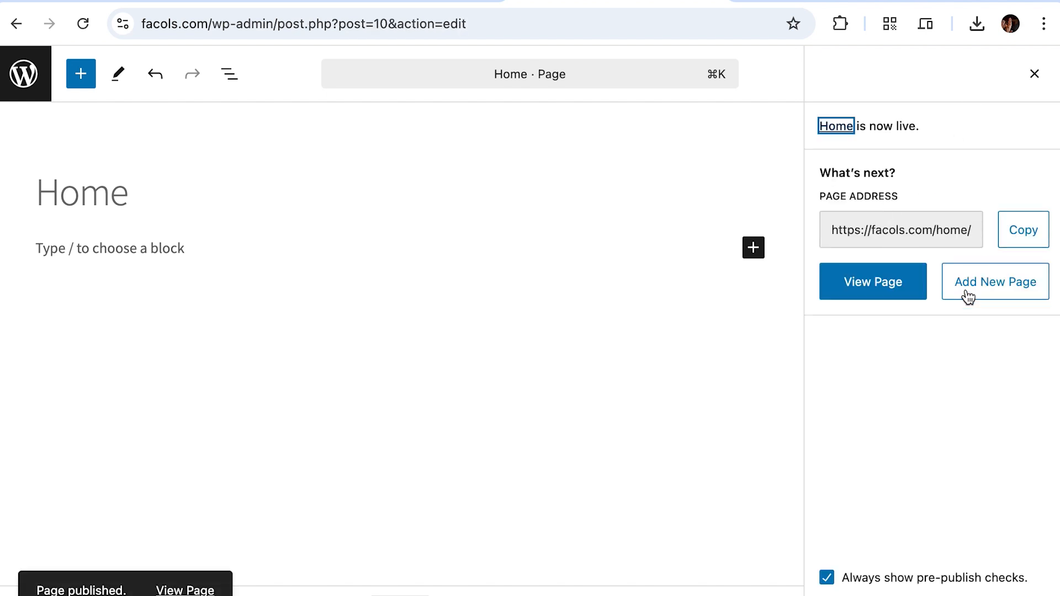
pyautogui.rightClick(872, 284)
pyautogui.press('Escape')
# Step: View the published Home page at facols.com/home alongside the other tabs
pyautogui.click(828, 1)
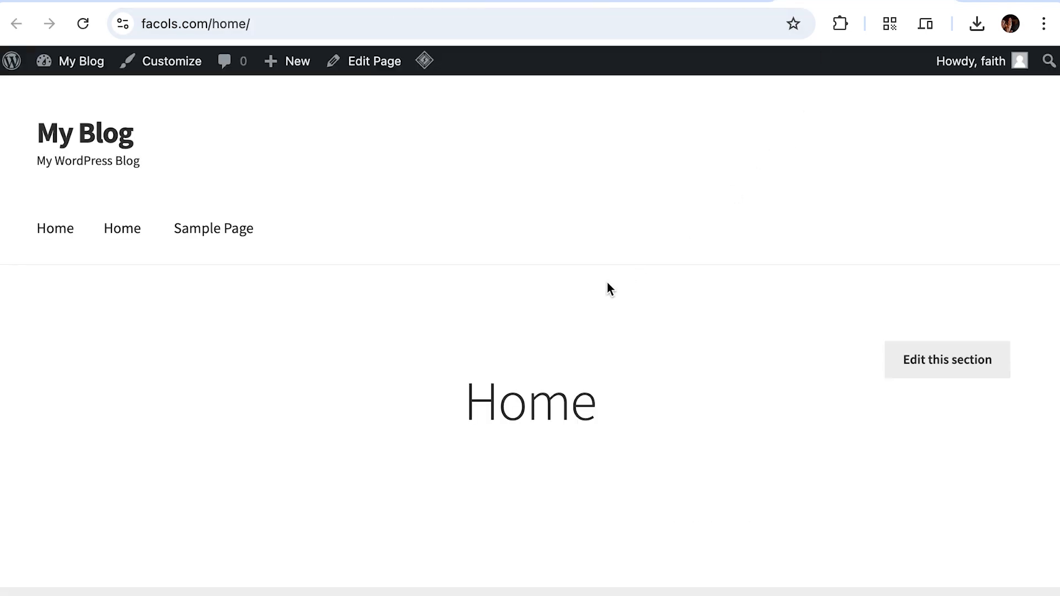
pyautogui.scroll(-3, 607, 283)
pyautogui.scroll(3, 608, 283)
pyautogui.click(704, 2)
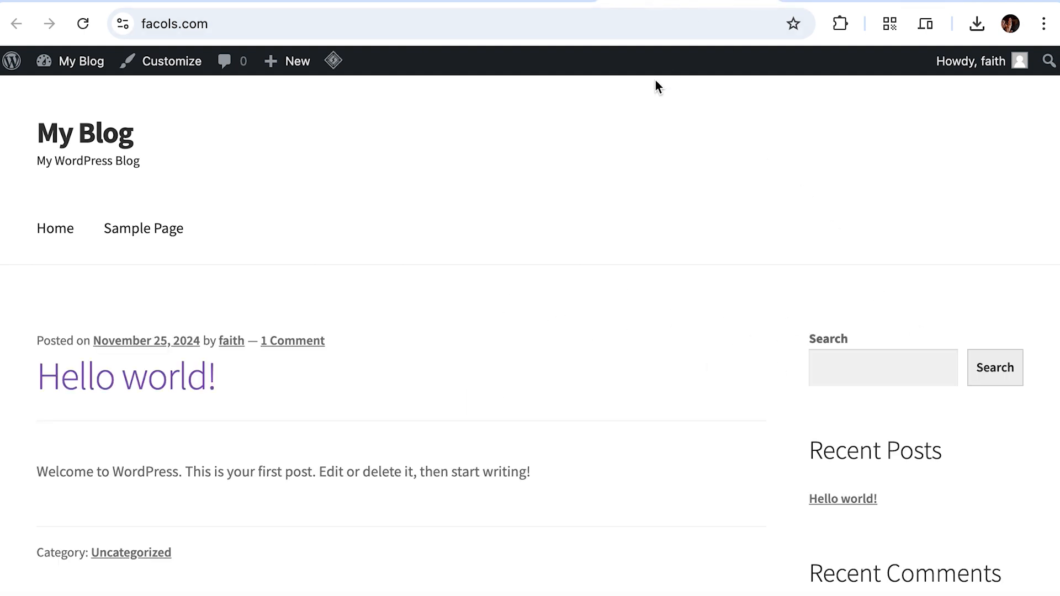
pyautogui.click(486, 2)
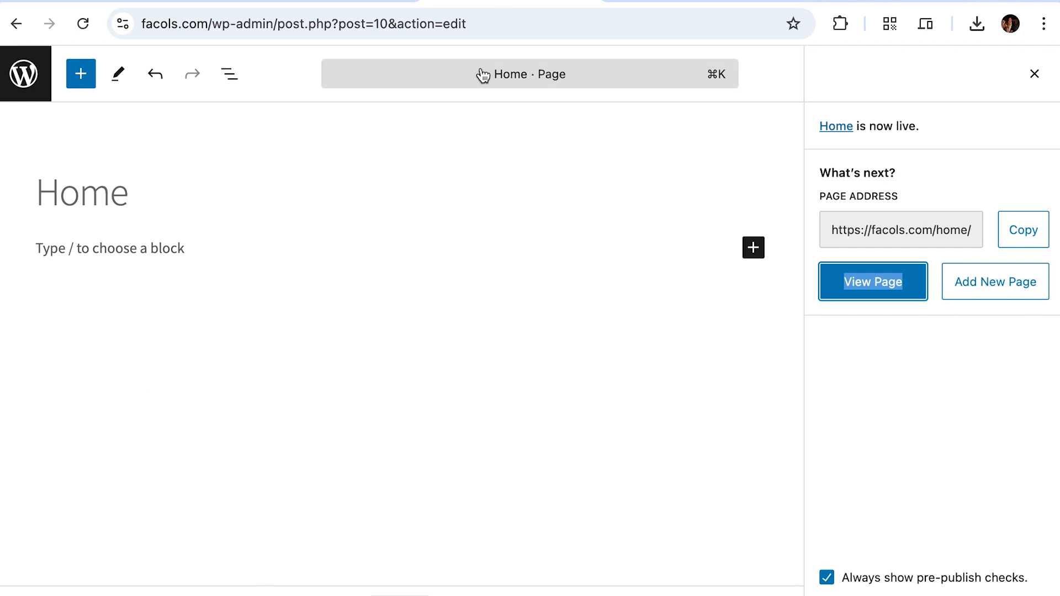
pyautogui.click(784, 2)
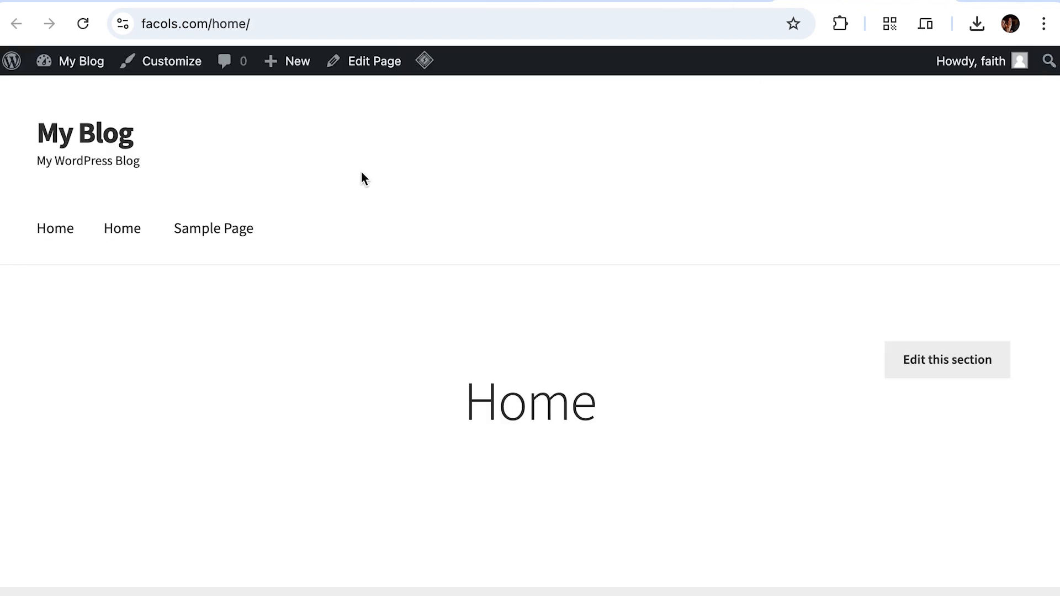
# Step: Remove 'home/' from the address to load the facols.com front page
pyautogui.click(215, 25)
pyautogui.moveTo(299, 25); pyautogui.dragTo(271, 26)
pyautogui.press('BackSpace')
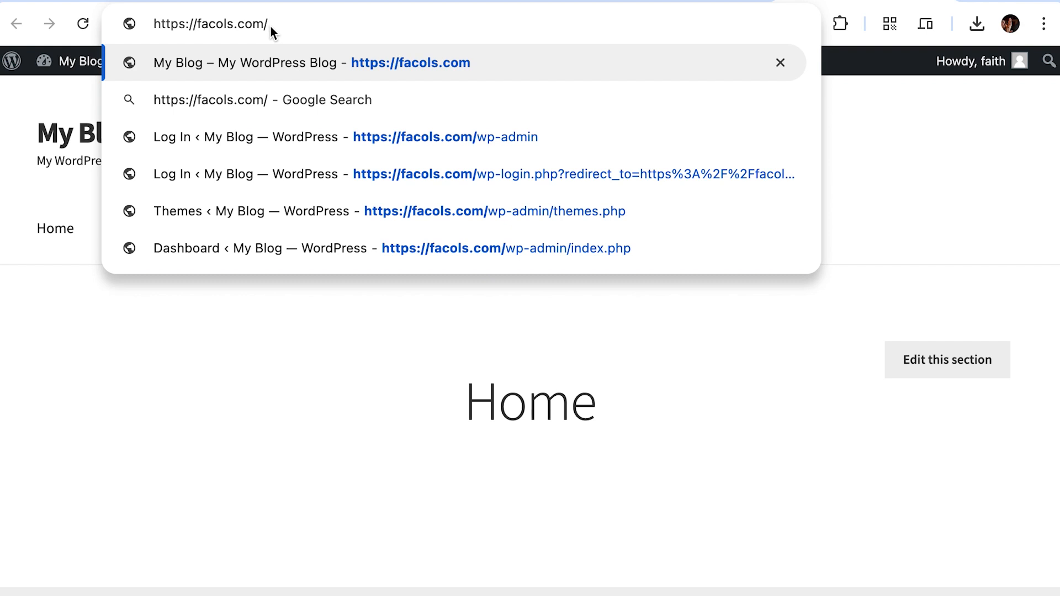
pyautogui.press('Return')
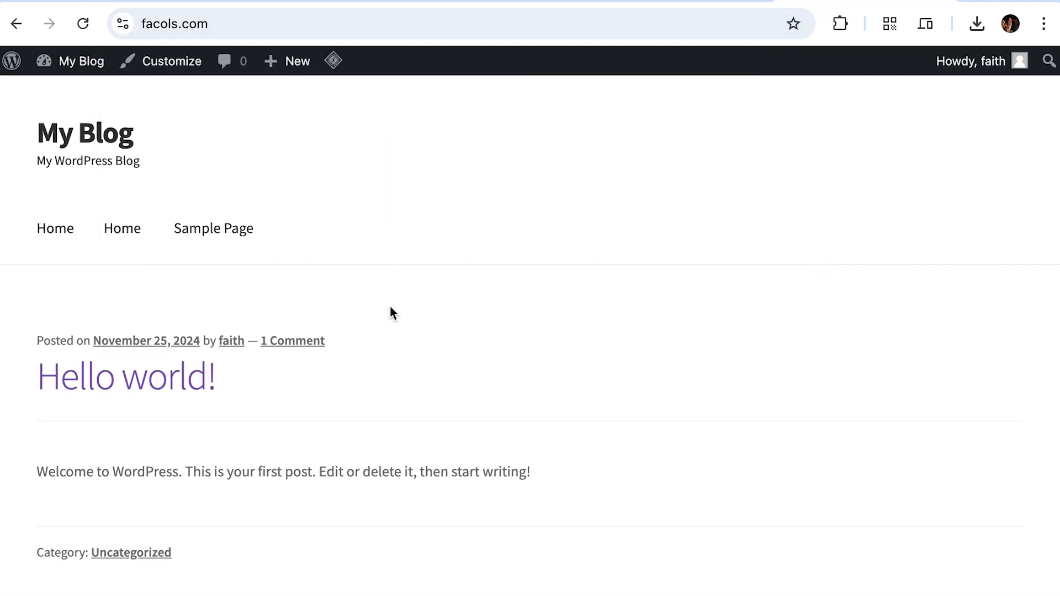
pyautogui.scroll(-4, 393, 313)
pyautogui.scroll(4, 255, 144)
pyautogui.scroll(-4, 164, 438)
pyautogui.scroll(4, 164, 441)
pyautogui.moveTo(289, 63)
# Step: Set 'A static page' with Home as the homepage in Customizer, publish, and reload the live site
pyautogui.click(177, 67)
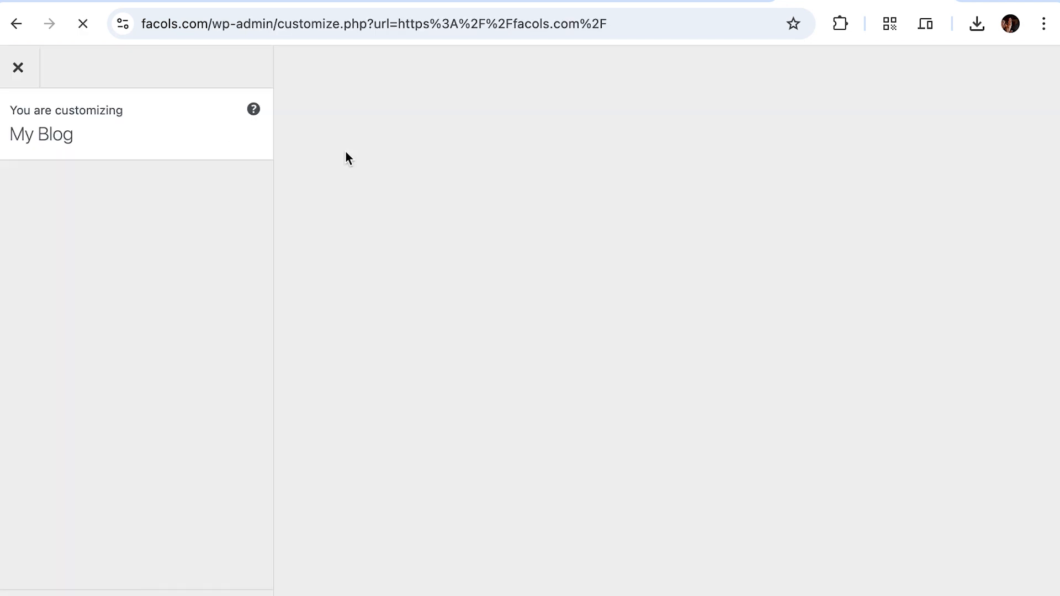
pyautogui.scroll(-3, 176, 303)
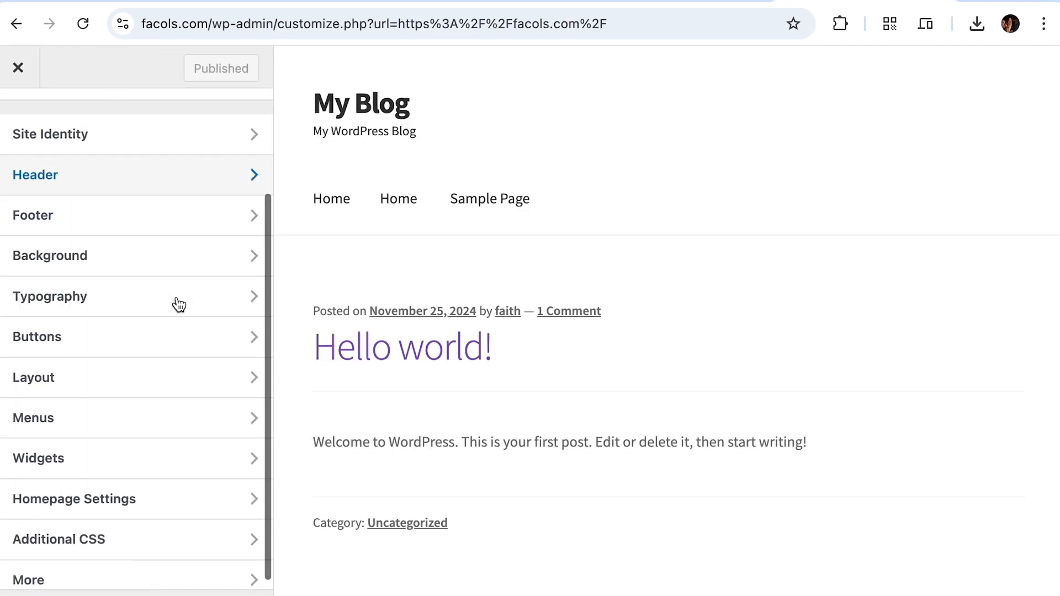
pyautogui.click(155, 488)
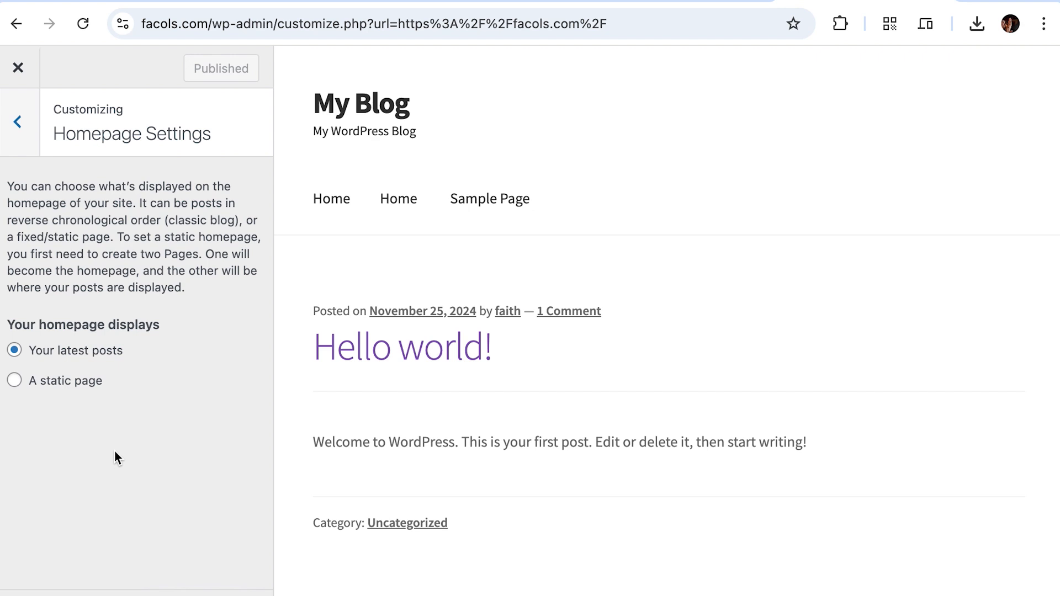
pyautogui.click(67, 375)
pyautogui.scroll(-1, 193, 375)
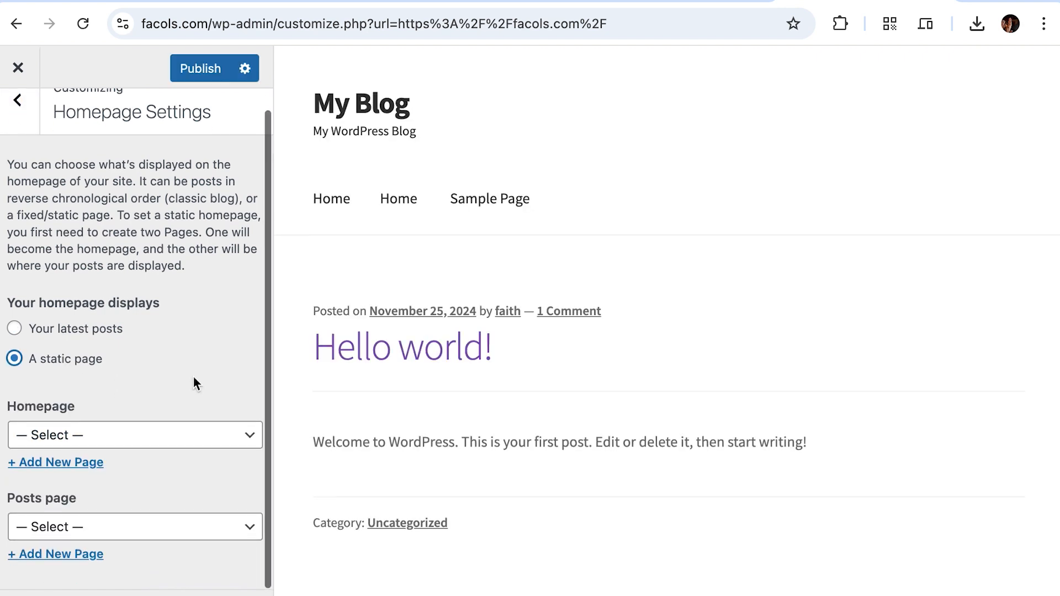
pyautogui.click(163, 432)
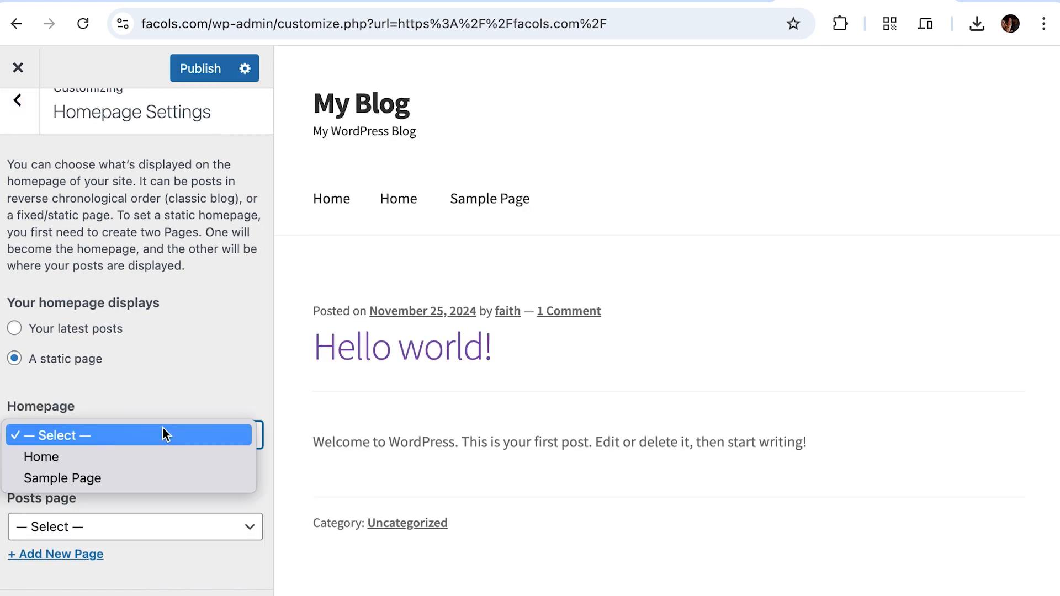
pyautogui.click(157, 456)
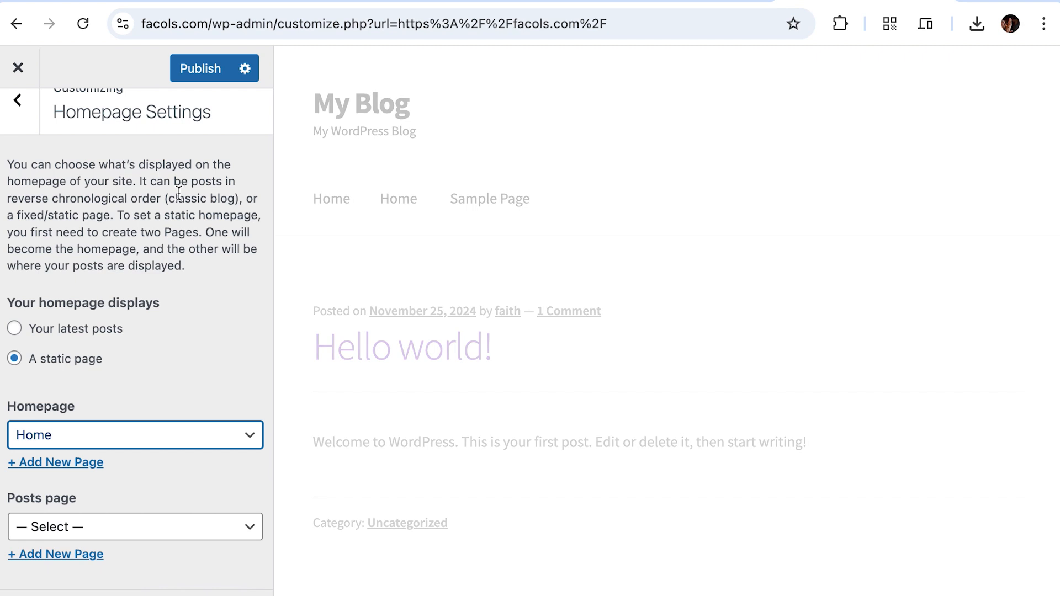
pyautogui.click(202, 71)
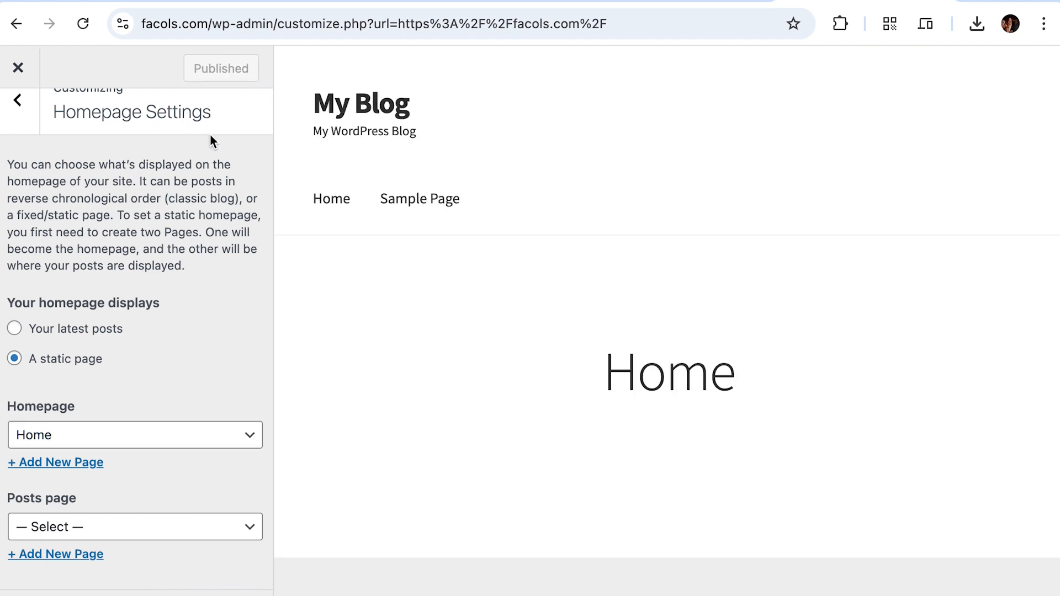
pyautogui.click(688, 1)
pyautogui.click(83, 24)
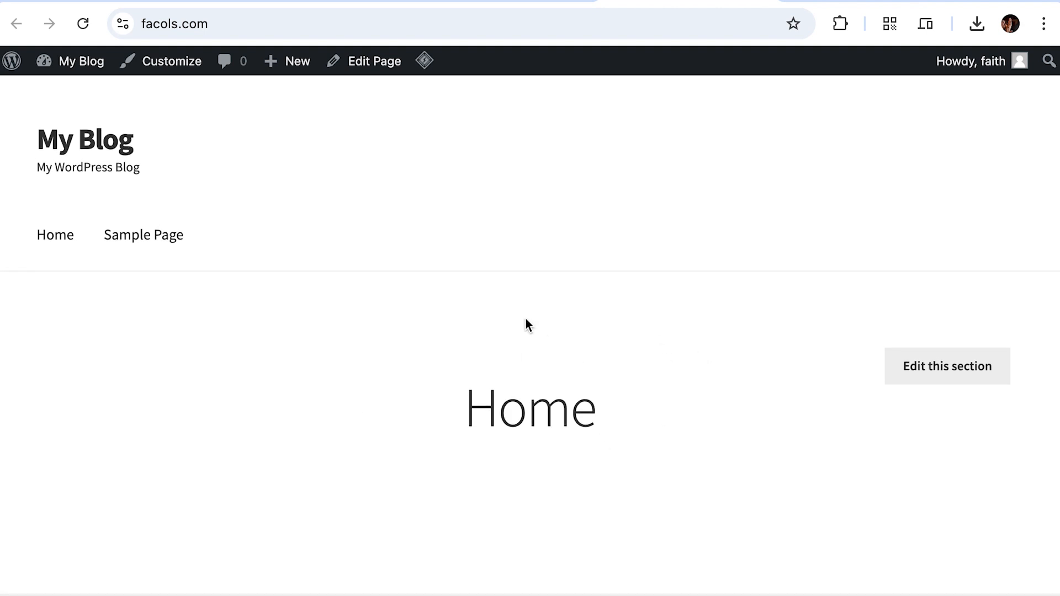
# Step: Open the Home page in the block editor and place the cursor in its empty paragraph
pyautogui.click(374, 63)
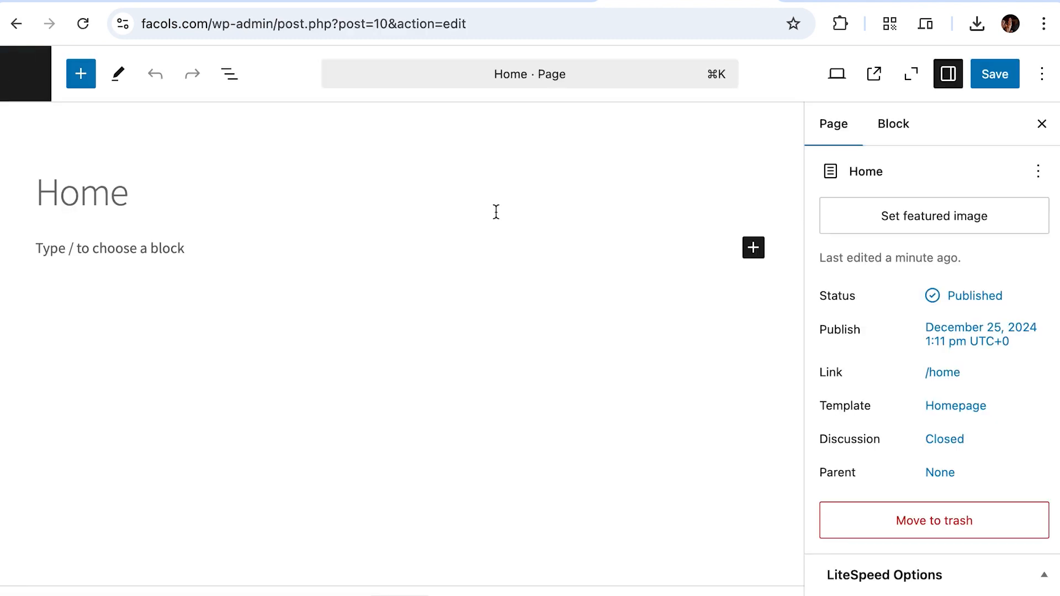
pyautogui.click(313, 243)
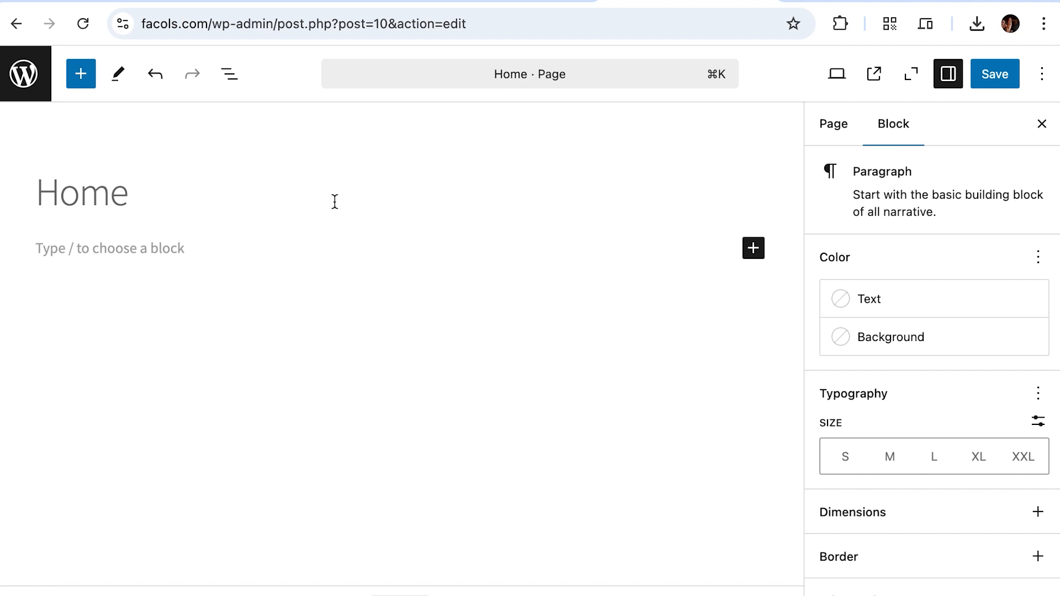
pyautogui.click(97, 198)
pyautogui.click(188, 257)
pyautogui.scroll(-1, 906, 463)
pyautogui.scroll(1, 906, 461)
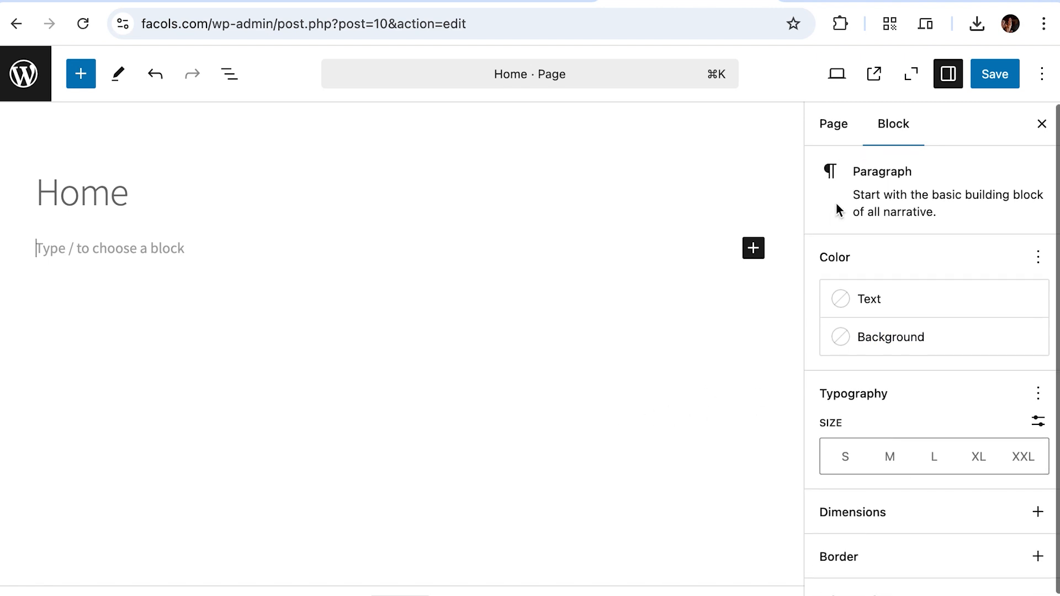
# Step: Add an Image block holding the uploaded store-image.jpg and save the page
pyautogui.click(764, 257)
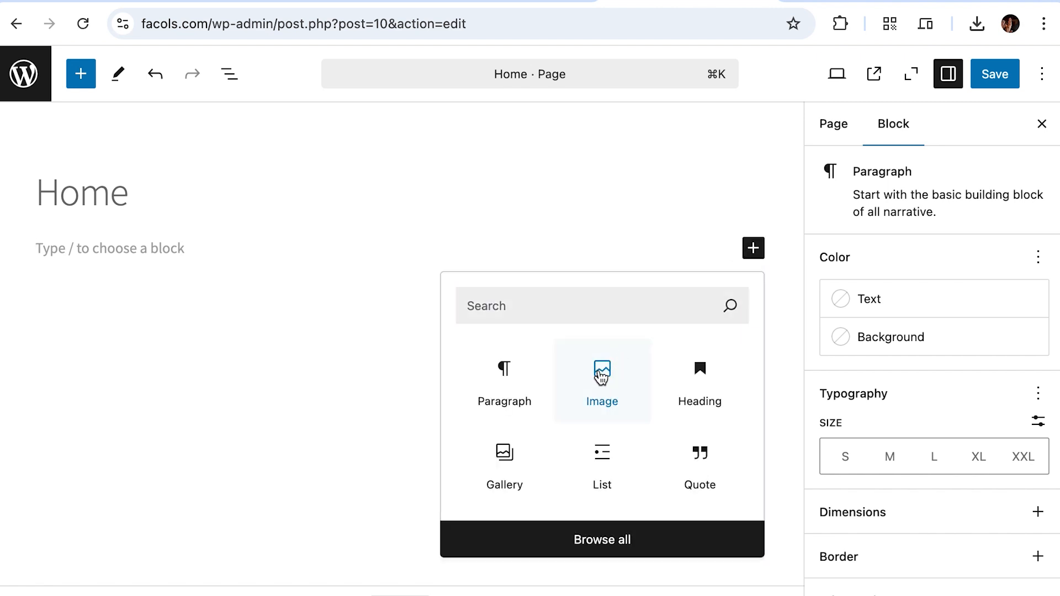
pyautogui.click(602, 377)
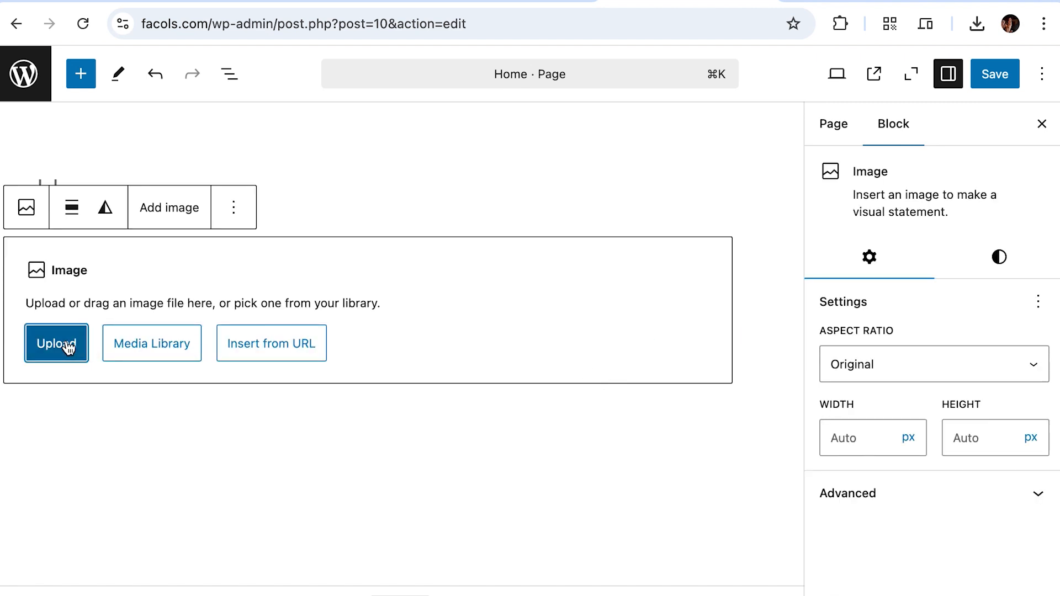
pyautogui.click(70, 345)
pyautogui.click(335, 230)
pyautogui.click(863, 519)
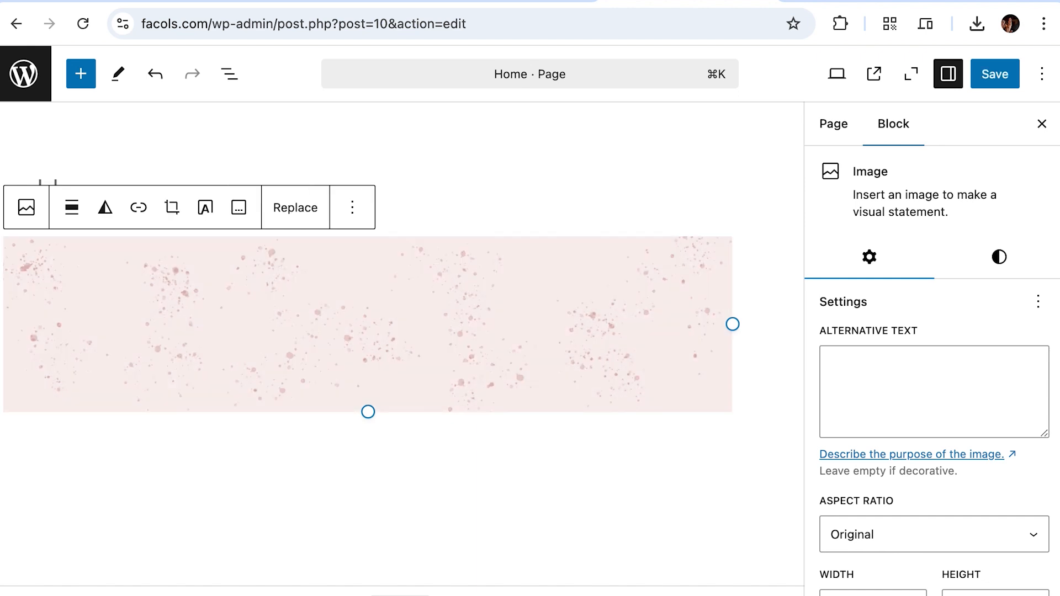
pyautogui.click(993, 76)
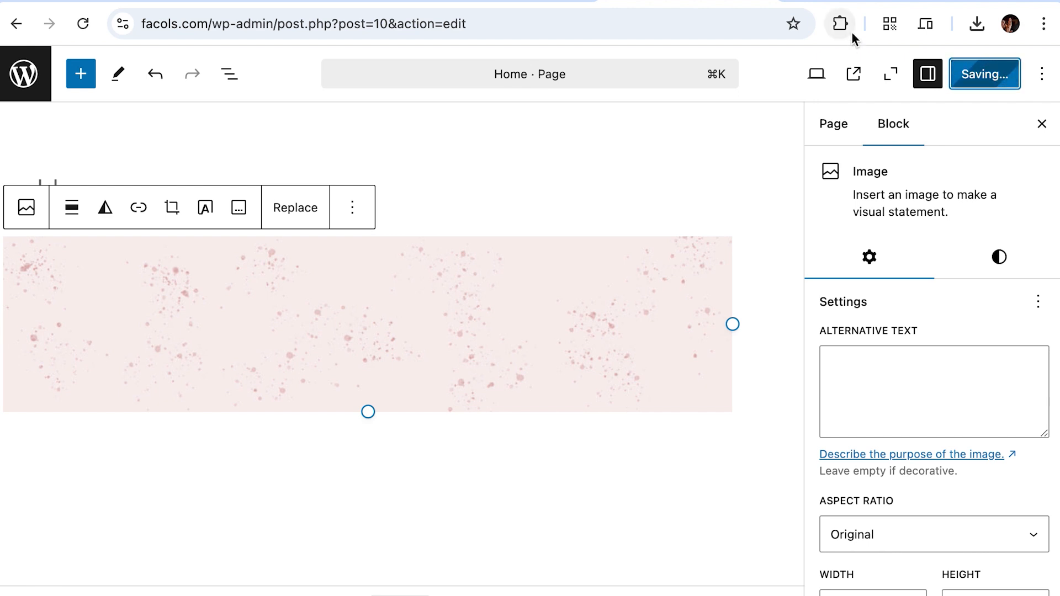
# Step: Load facols.com in the customizer tab to check the front page
pyautogui.click(848, 2)
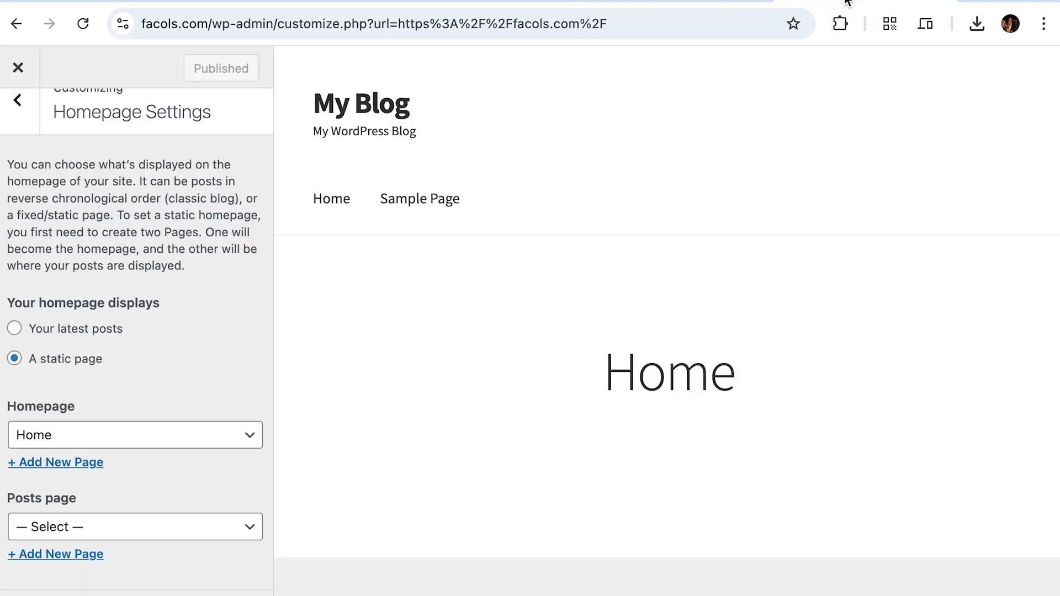
pyautogui.click(735, 23)
pyautogui.write('fac')
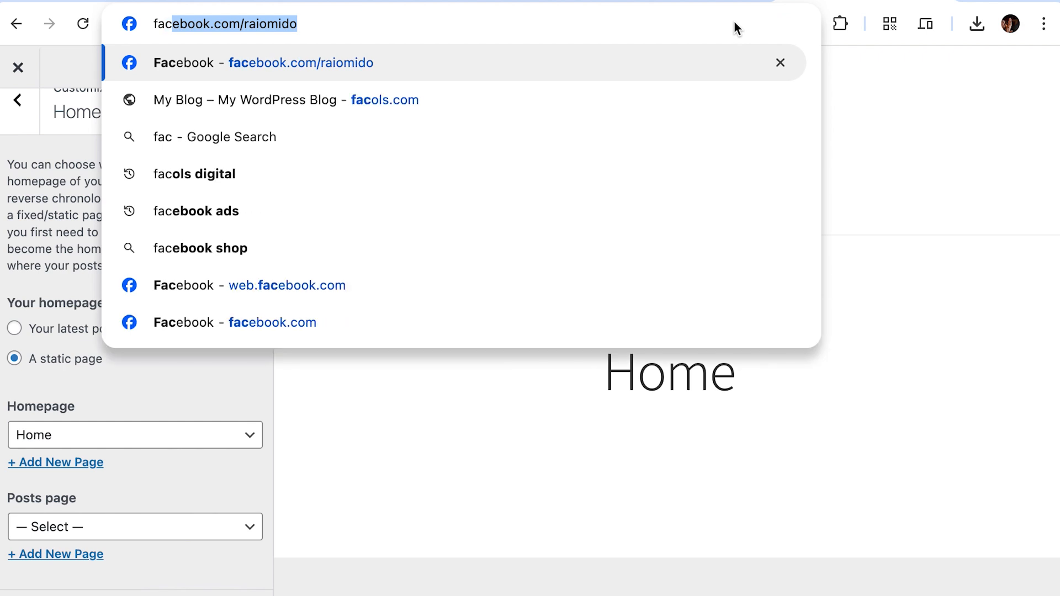
pyautogui.write('ols.com')
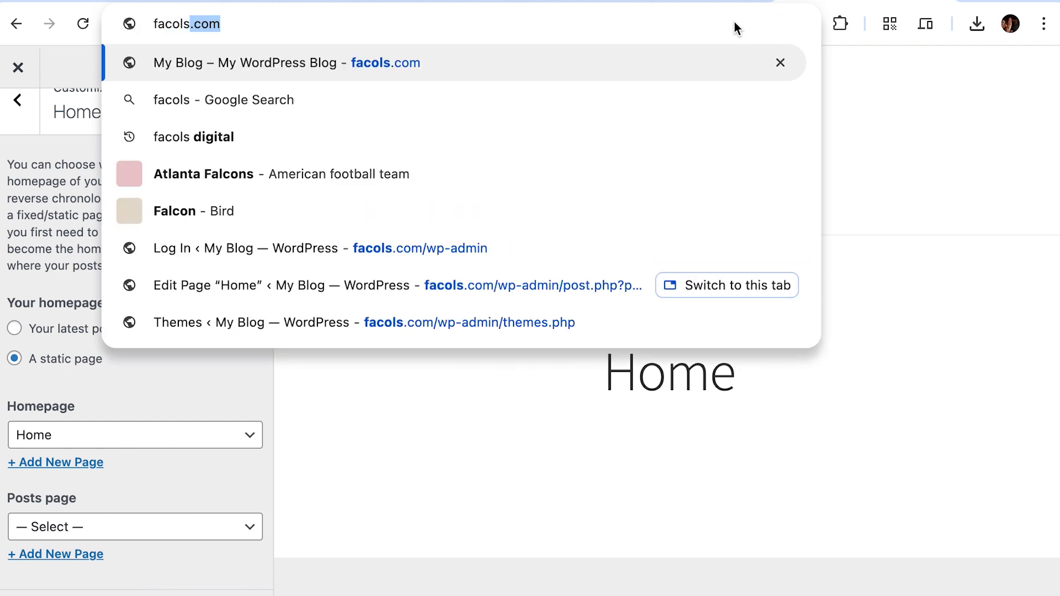
pyautogui.press('Return')
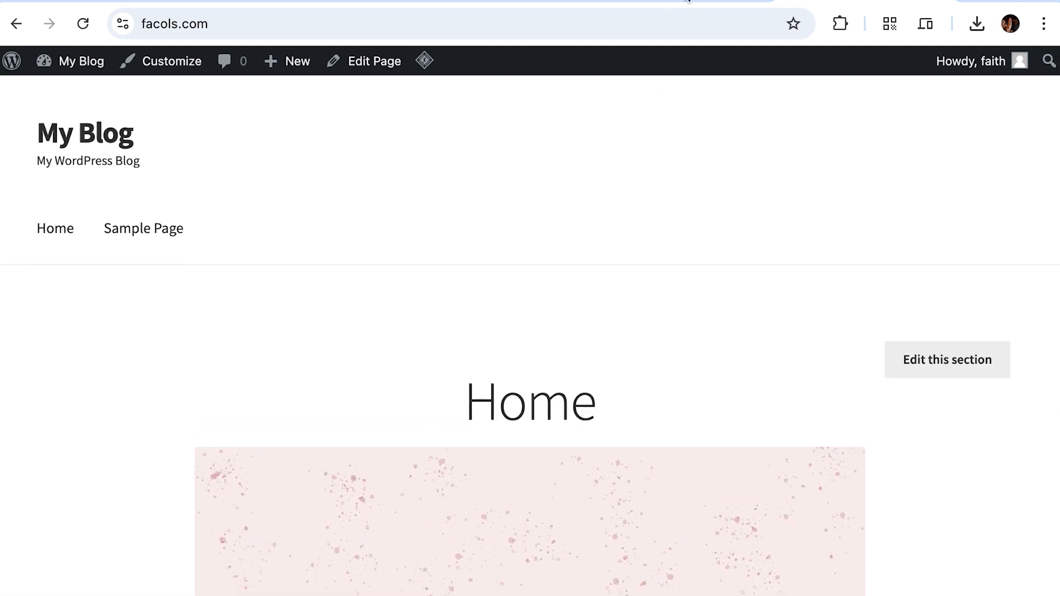
# Step: Set the banner image's Resolution to Full Size and save the Home page
pyautogui.click(688, 1)
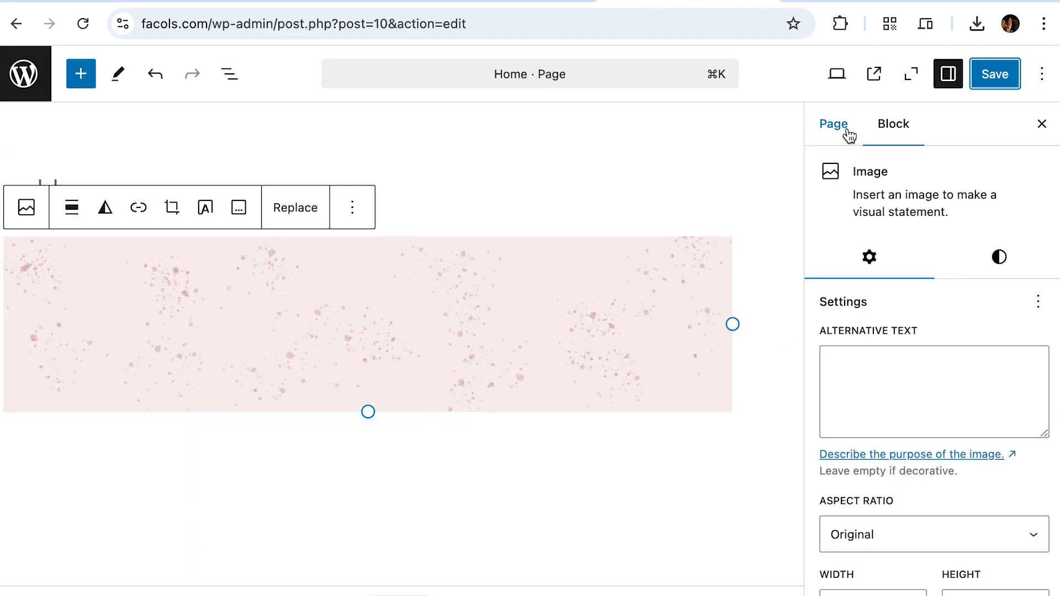
pyautogui.scroll(-3, 914, 340)
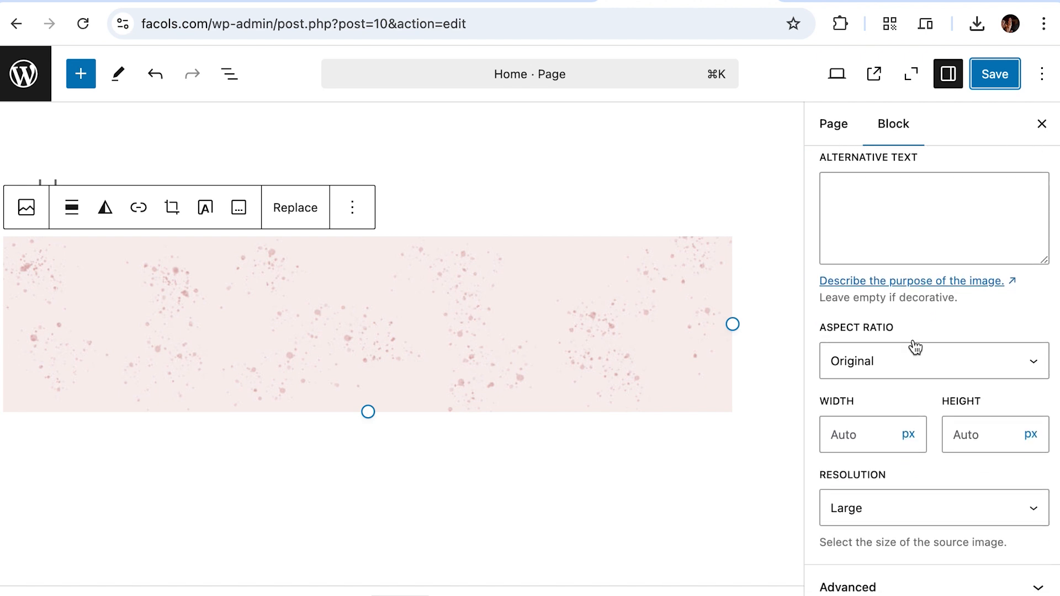
pyautogui.click(937, 512)
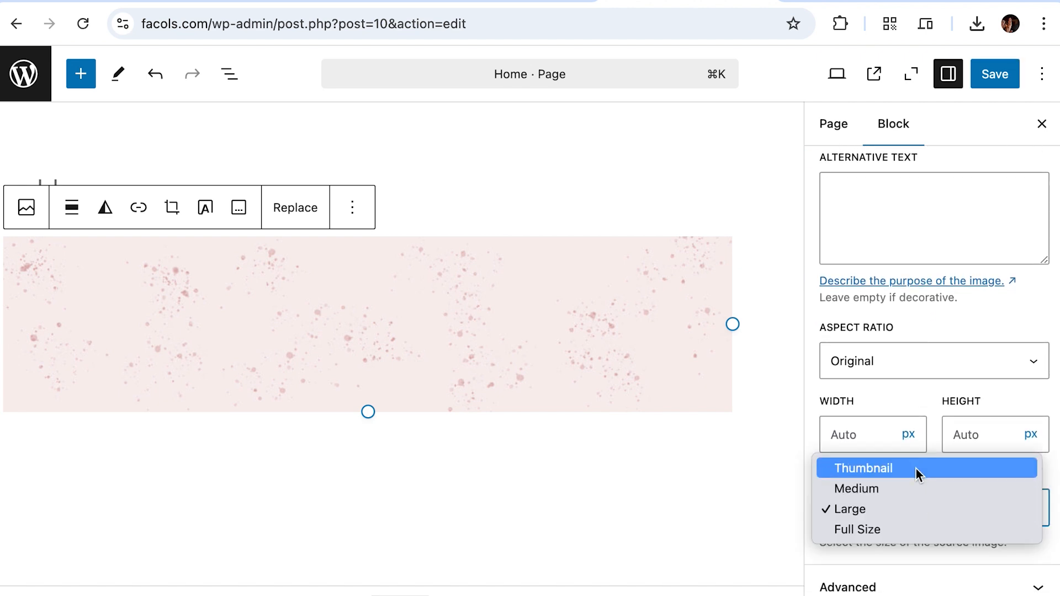
pyautogui.click(925, 529)
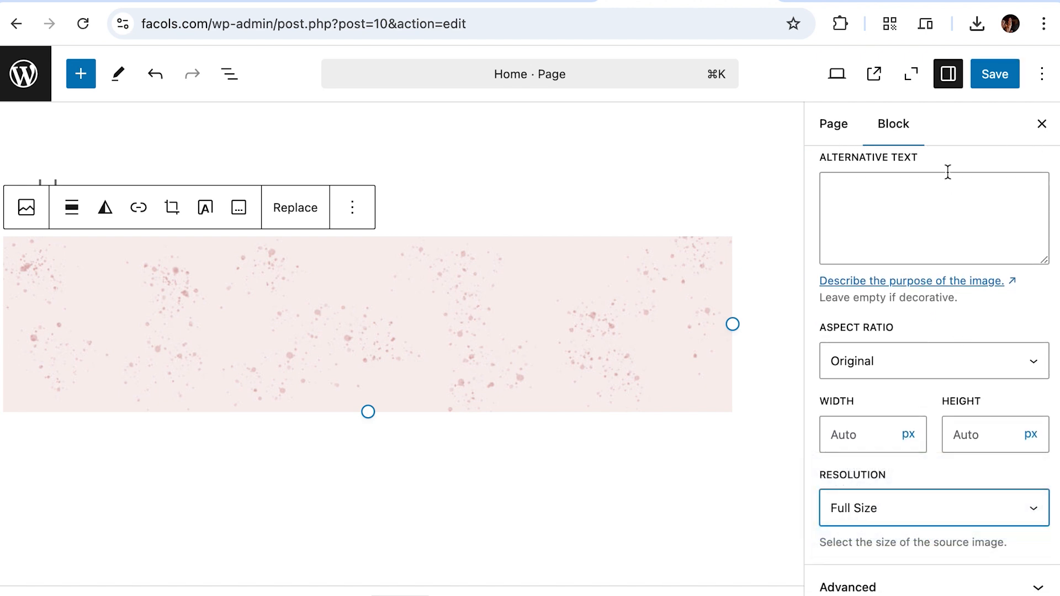
pyautogui.click(989, 74)
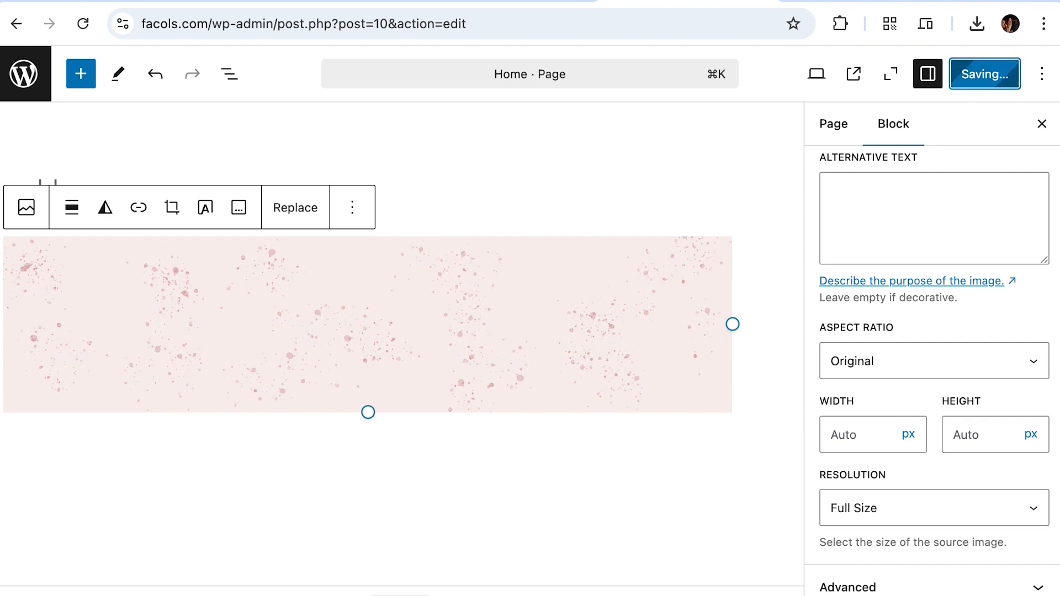
# Step: Reload the live front page to check the change, then return to the editor
pyautogui.click(861, 1)
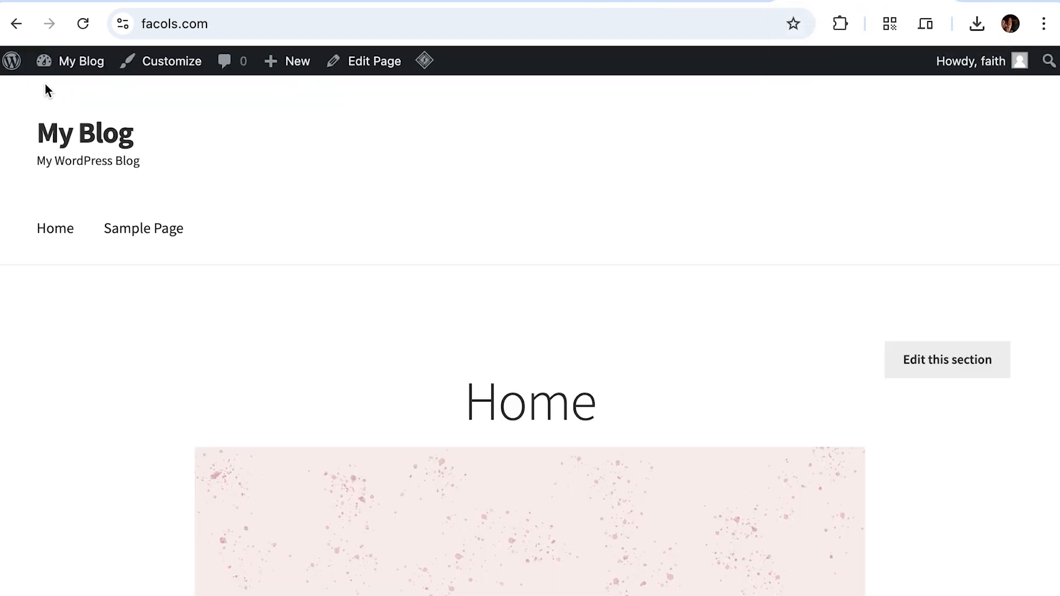
pyautogui.click(83, 26)
pyautogui.click(696, 1)
# Step: Add an Image block below the banner, then undo that insertion
pyautogui.click(543, 198)
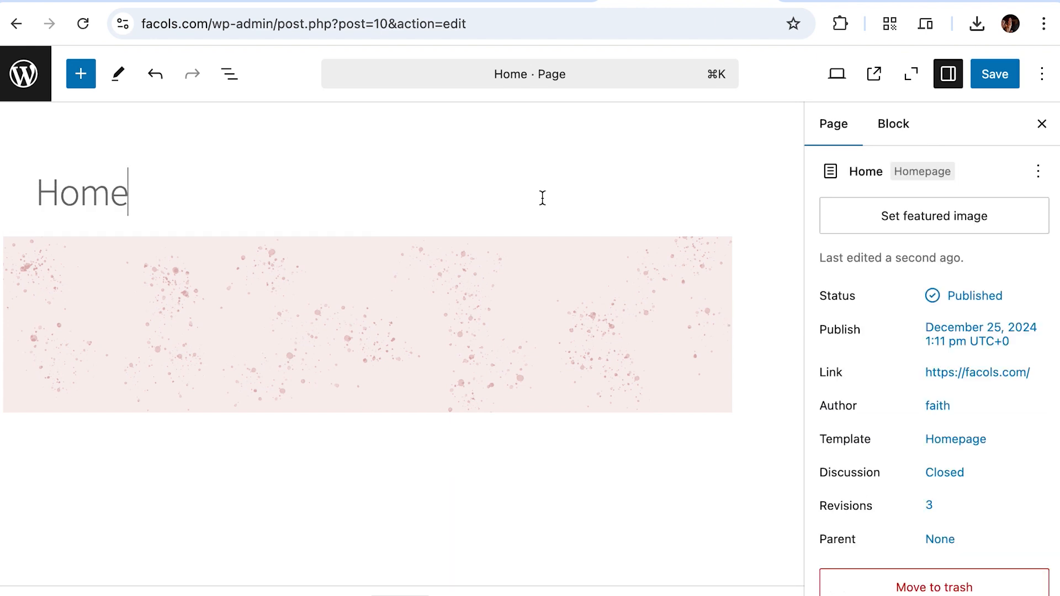
pyautogui.click(697, 475)
pyautogui.click(754, 447)
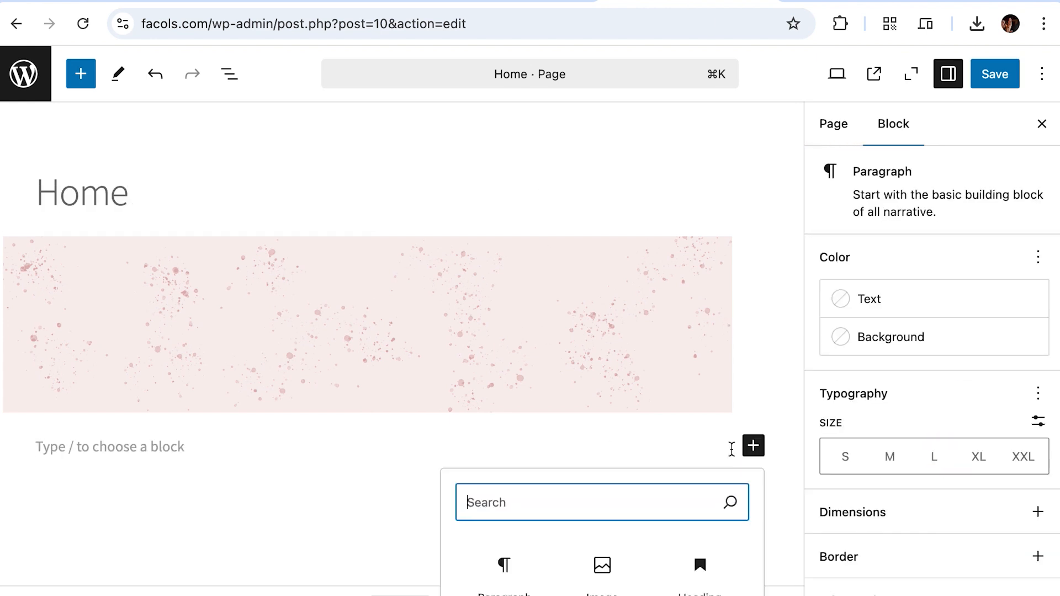
pyautogui.click(603, 563)
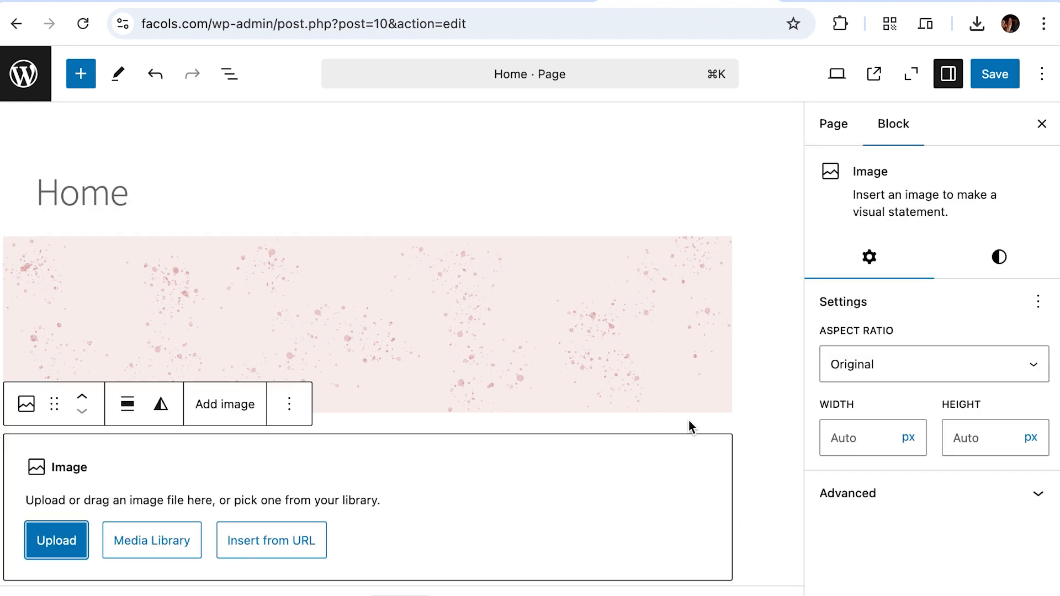
pyautogui.click(720, 361)
pyautogui.click(740, 453)
pyautogui.scroll(-1, 691, 462)
pyautogui.scroll(-2, 691, 466)
pyautogui.click(622, 400)
pyautogui.press('super+z')
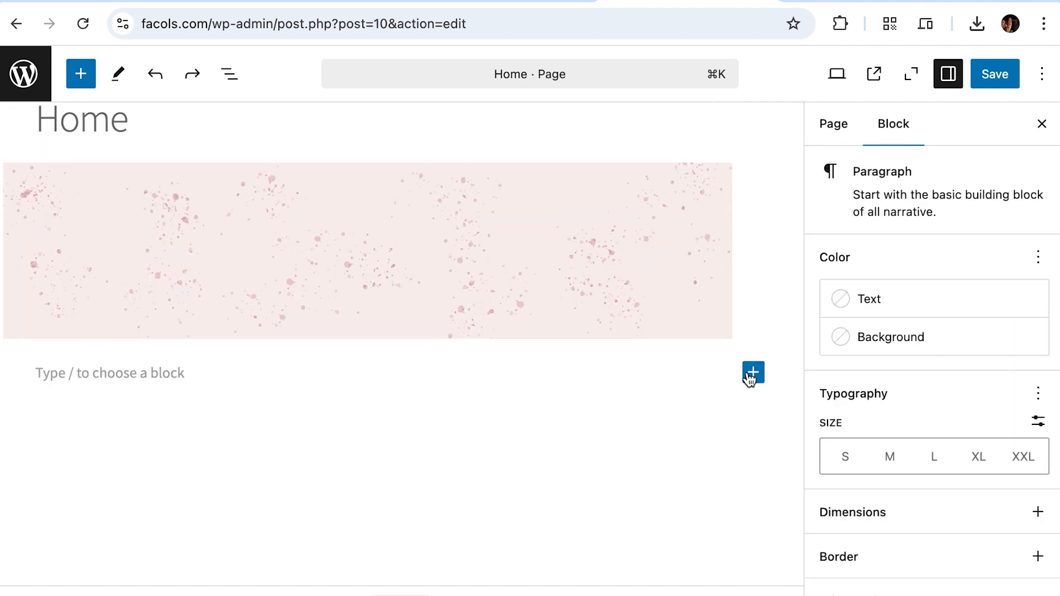
# Step: Insert a Cover block found by searching 'cov' and upload store-image.jpg as its background
pyautogui.click(752, 374)
pyautogui.write('co')
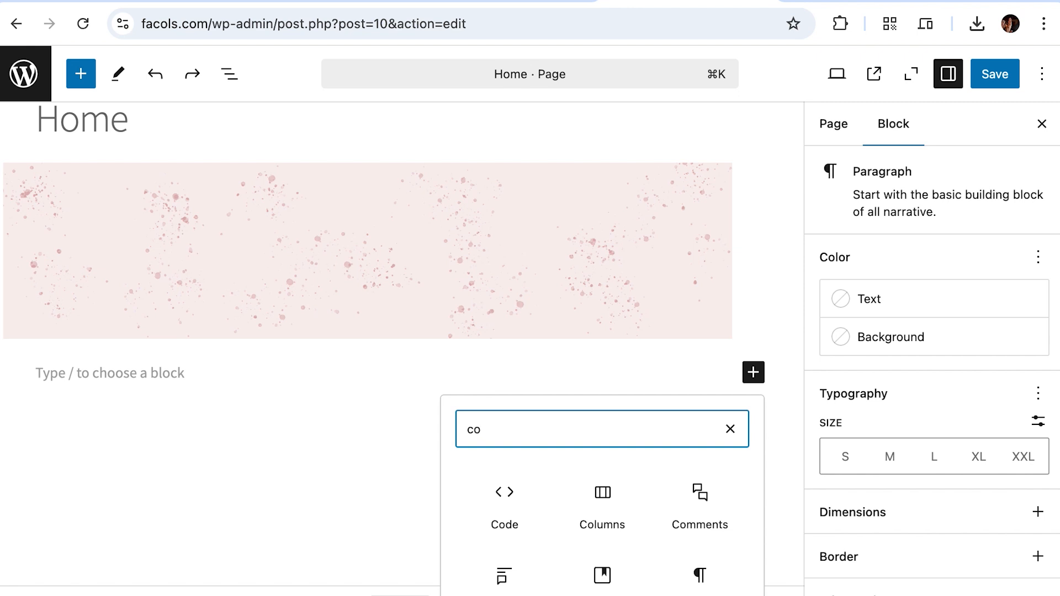
pyautogui.write('v')
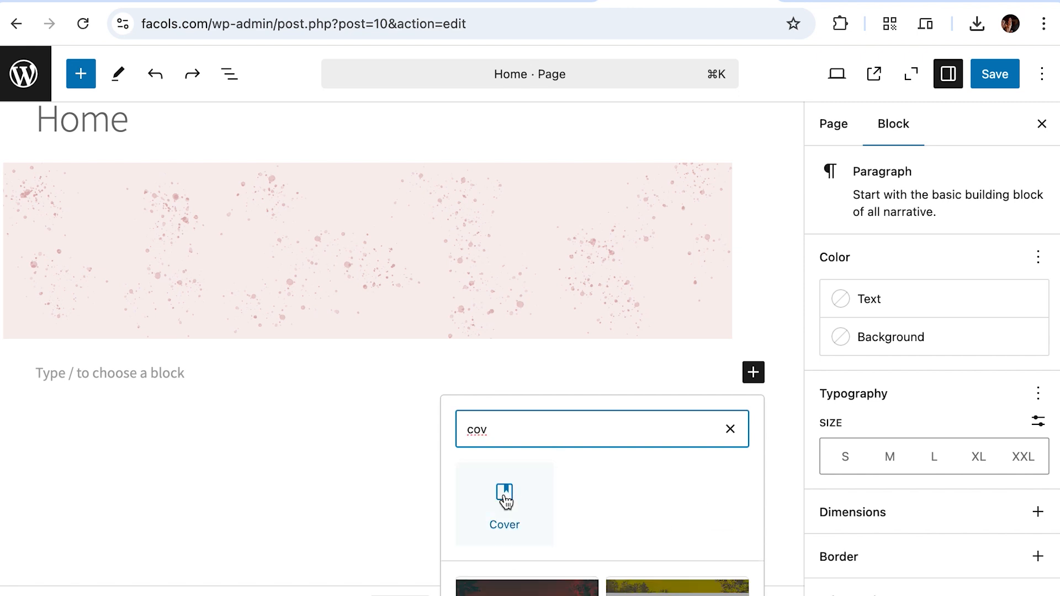
pyautogui.scroll(-5, 505, 499)
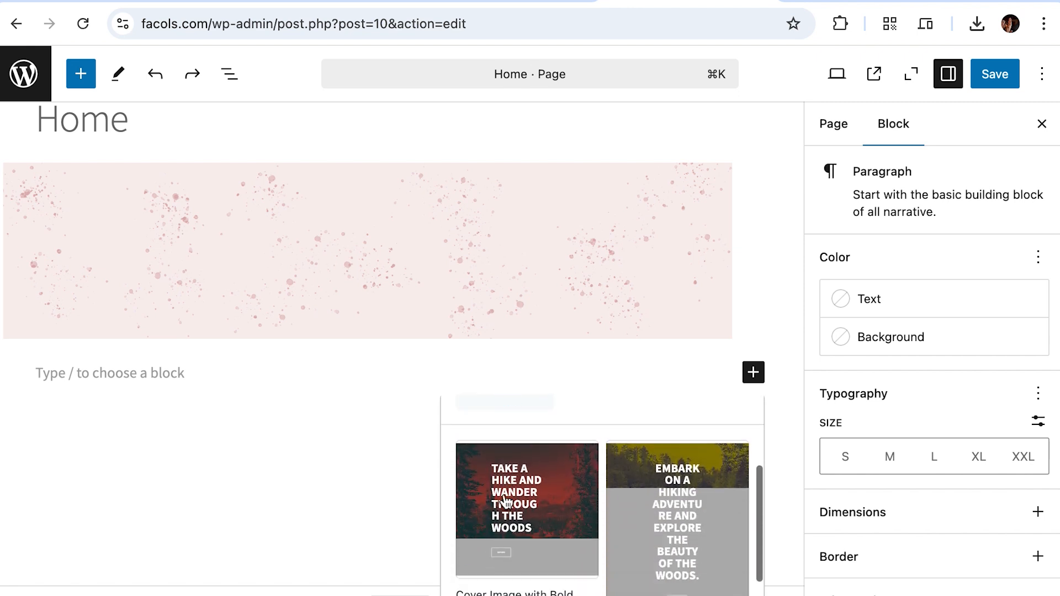
pyautogui.scroll(5, 505, 500)
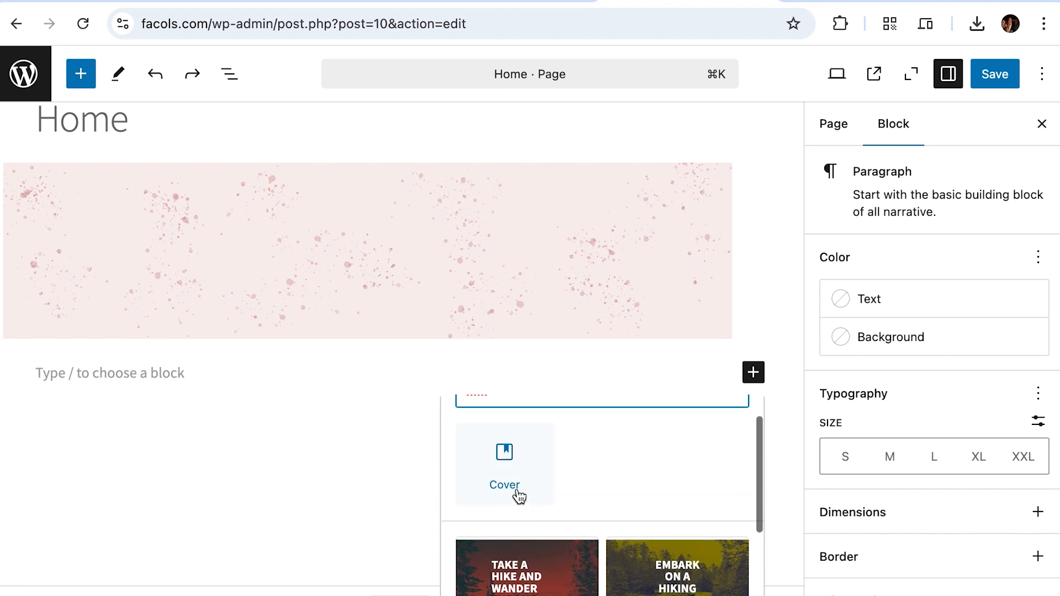
pyautogui.scroll(-4, 518, 465)
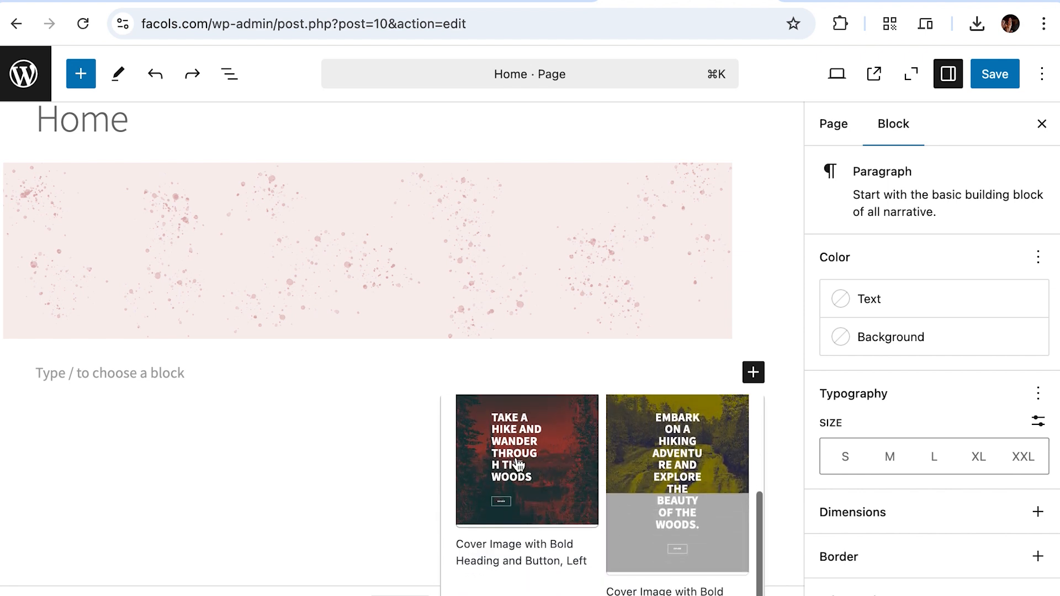
pyautogui.scroll(5, 516, 464)
pyautogui.click(504, 492)
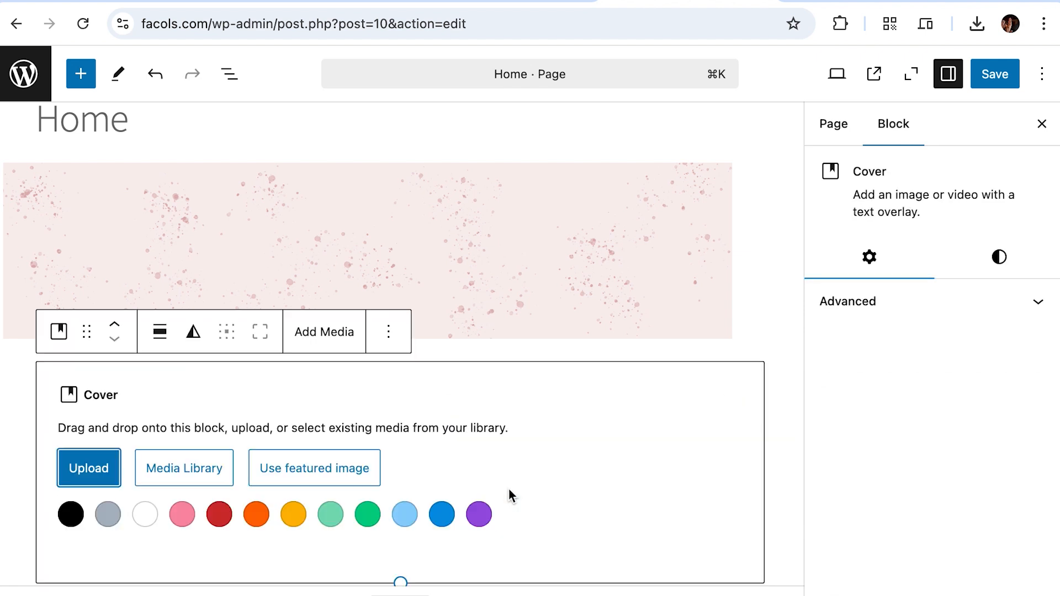
pyautogui.click(86, 467)
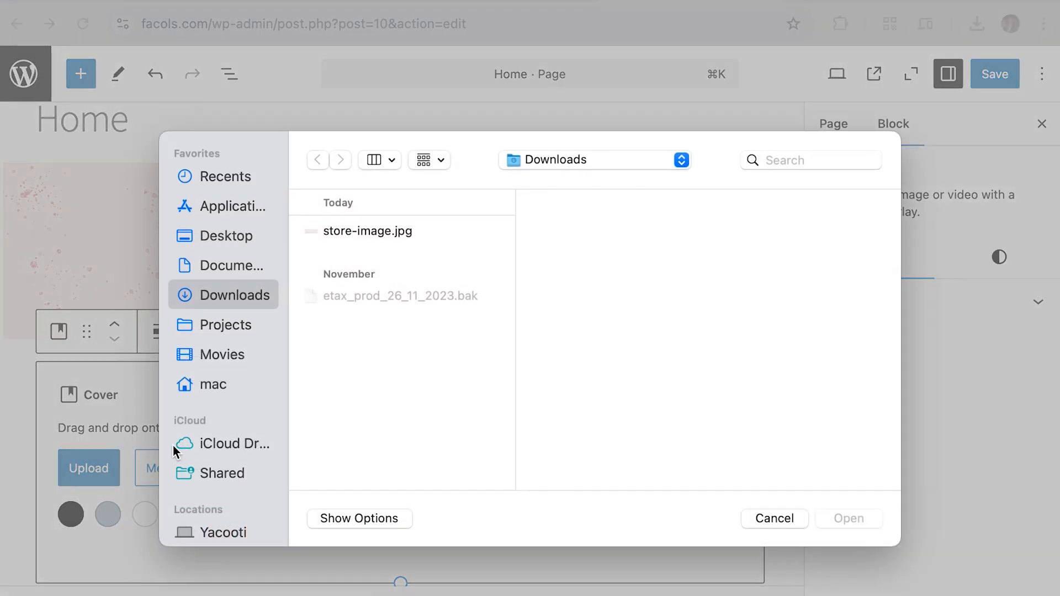
pyautogui.click(394, 230)
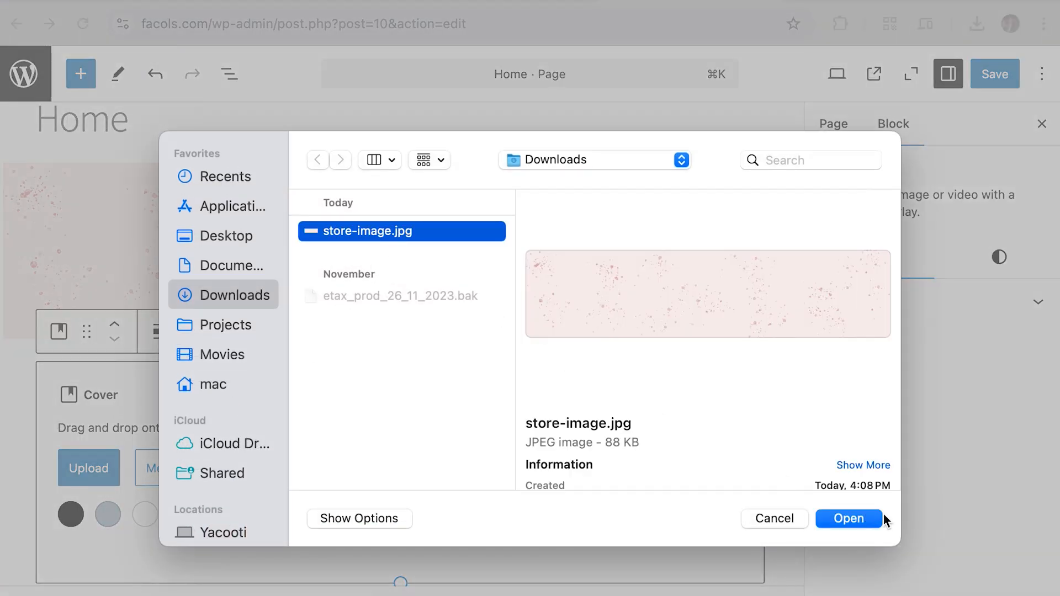
pyautogui.click(873, 519)
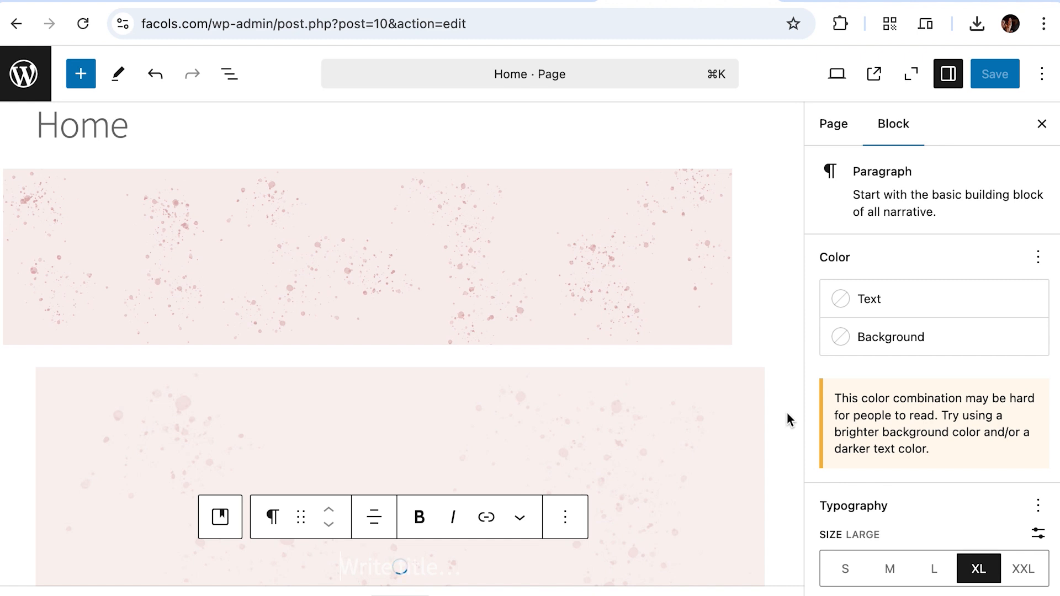
# Step: Enter 'Welcome to My store' as the cover's title and save the Home page
pyautogui.scroll(-5, 671, 490)
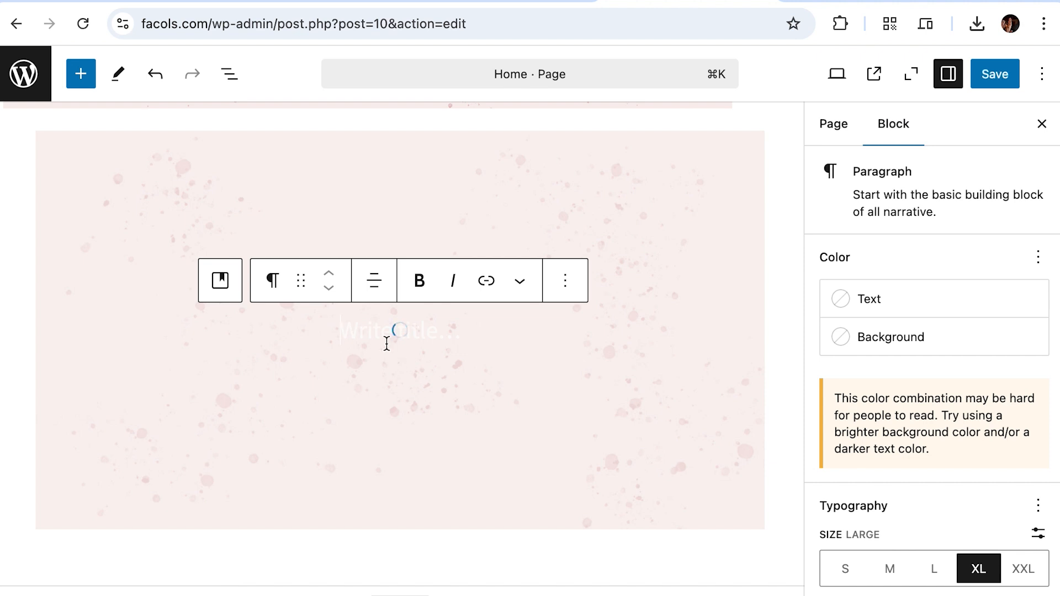
pyautogui.write('Welcome to My')
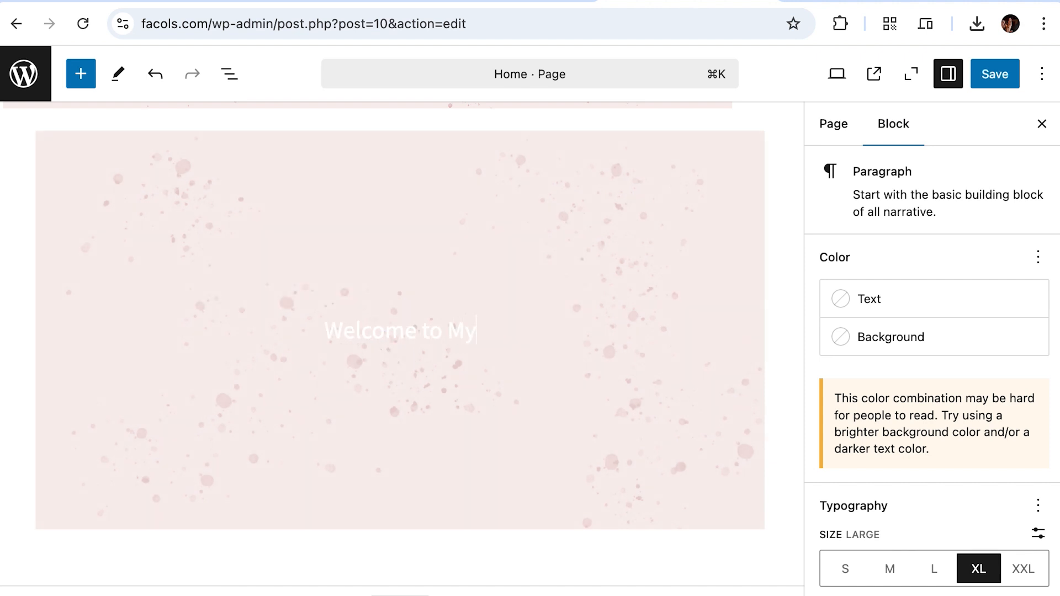
pyautogui.write(' store')
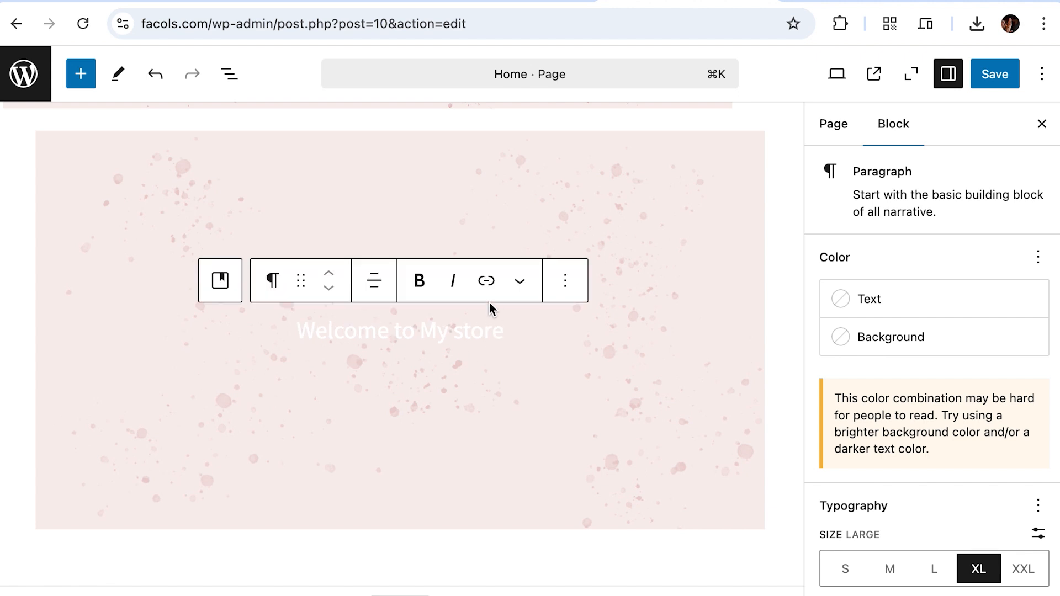
pyautogui.click(988, 74)
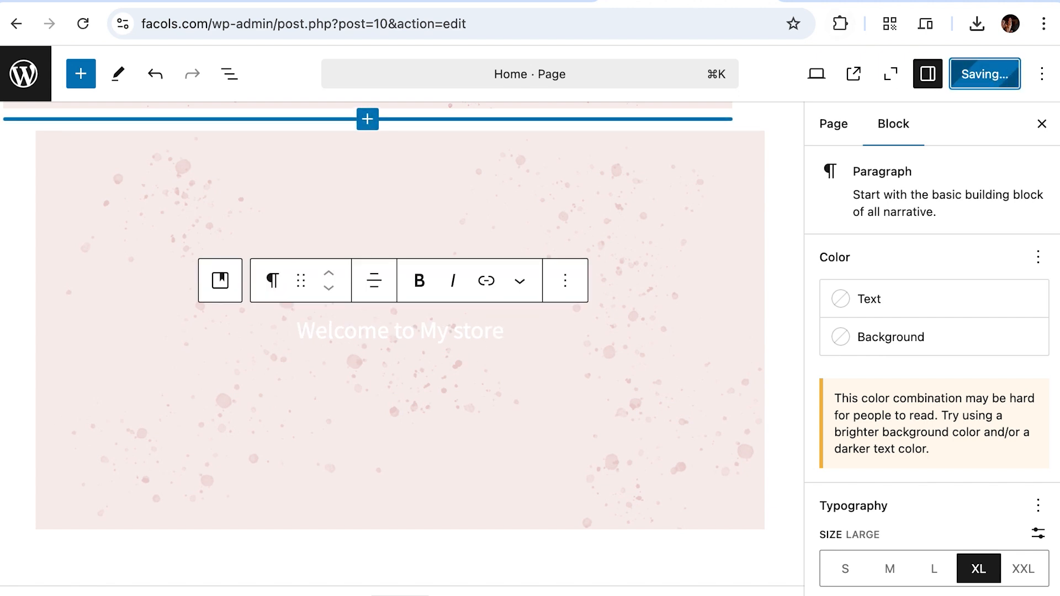
pyautogui.click(866, 1)
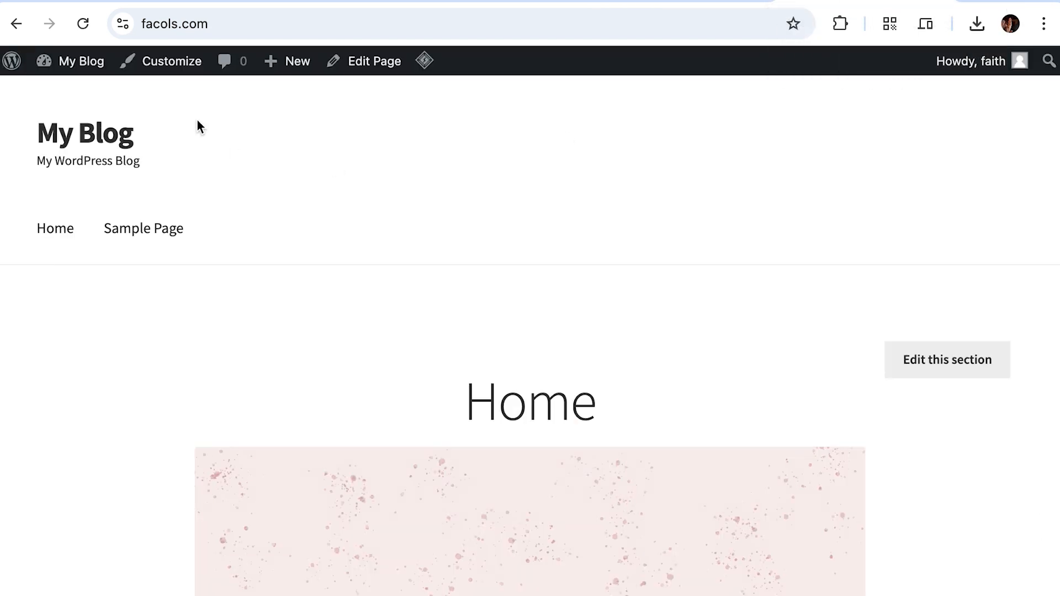
pyautogui.click(83, 24)
pyautogui.scroll(-8, 464, 362)
pyautogui.scroll(-3, 465, 366)
pyautogui.scroll(3, 465, 366)
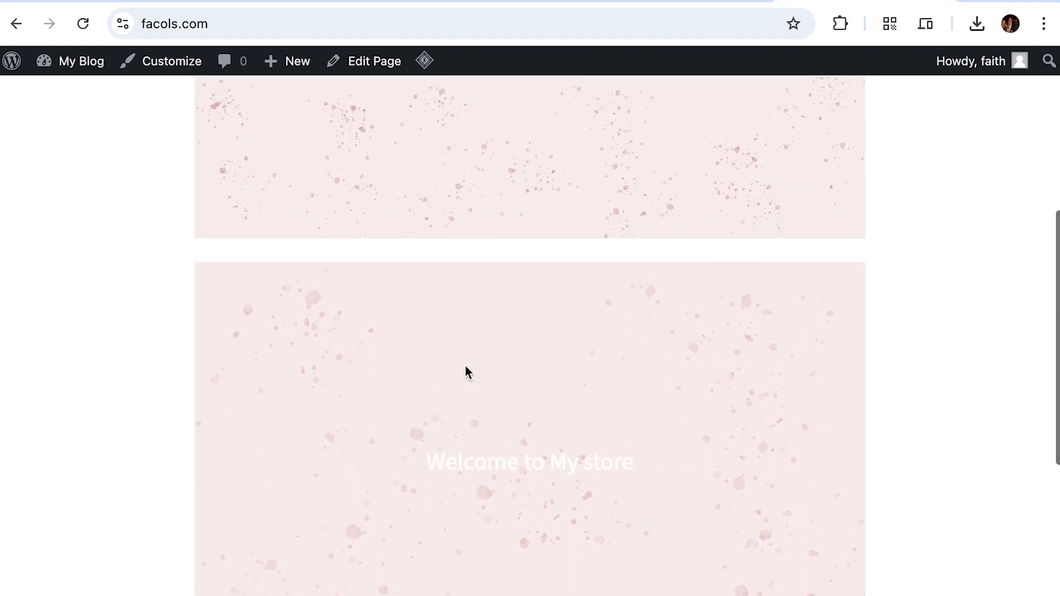
pyautogui.scroll(7, 466, 367)
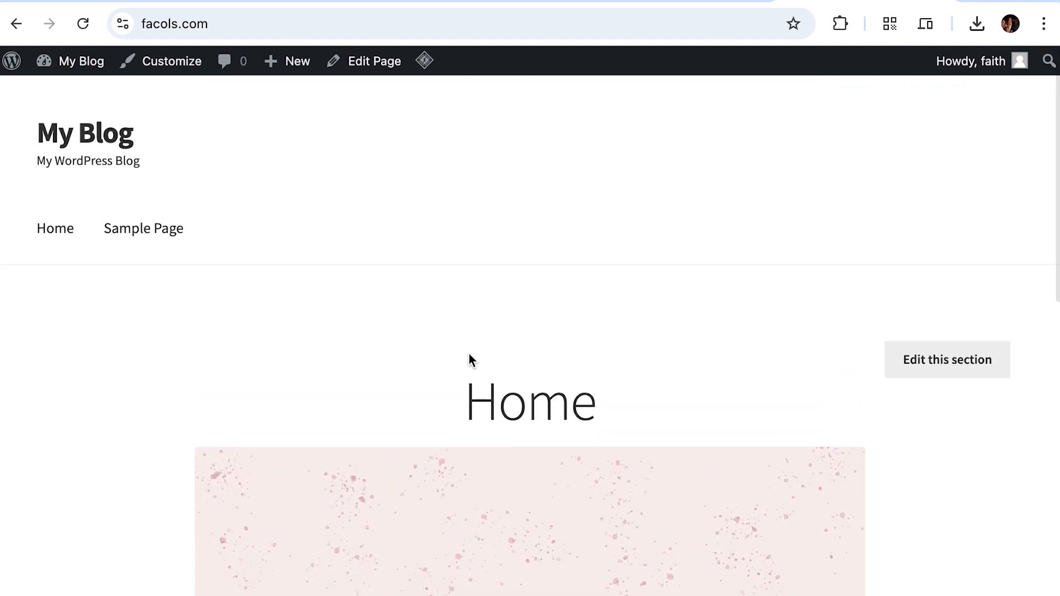
pyautogui.scroll(-2, 474, 353)
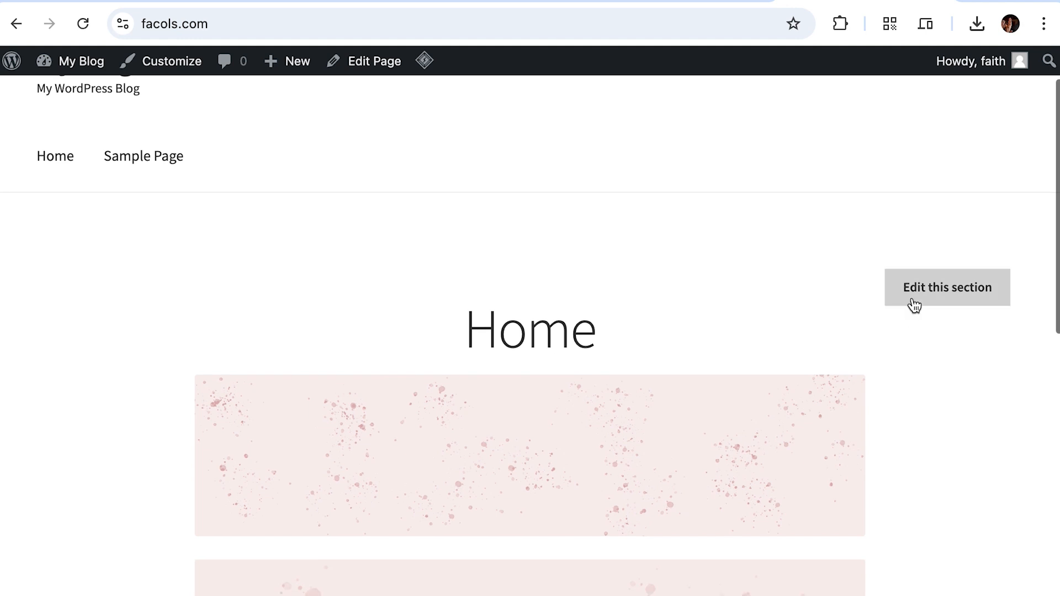
# Step: Open the Home page in the block editor and select the Welcome to My store cover
pyautogui.click(932, 295)
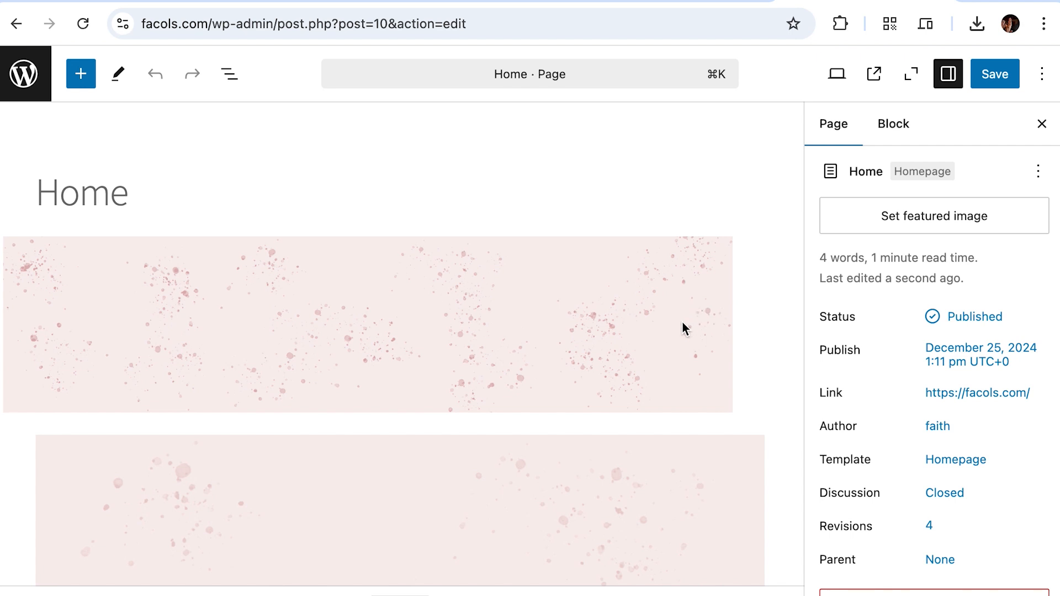
pyautogui.scroll(-8, 697, 411)
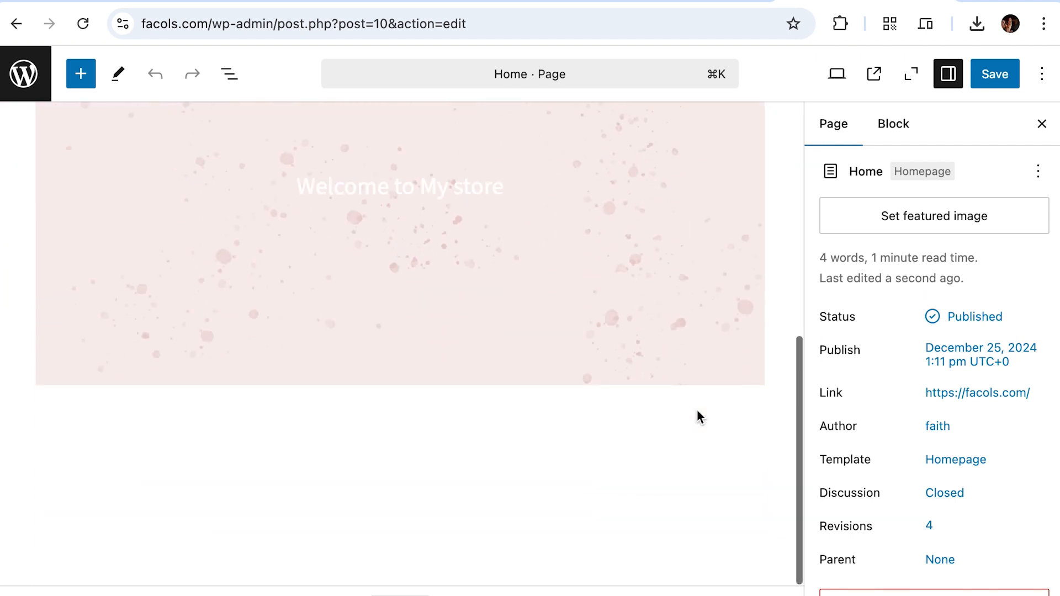
pyautogui.click(665, 383)
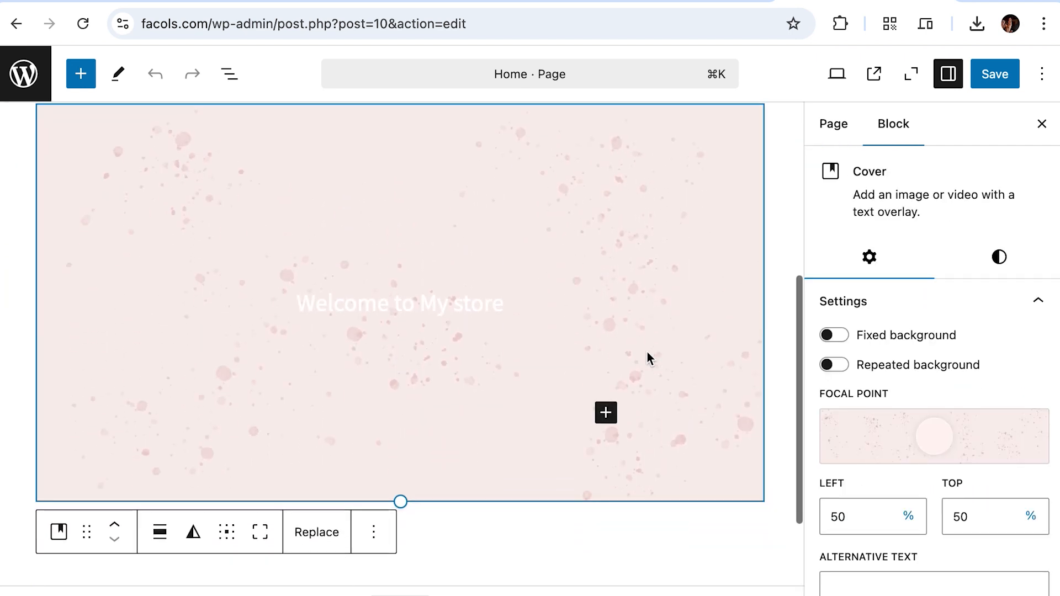
pyautogui.scroll(-2, 647, 353)
pyautogui.scroll(-1, 931, 403)
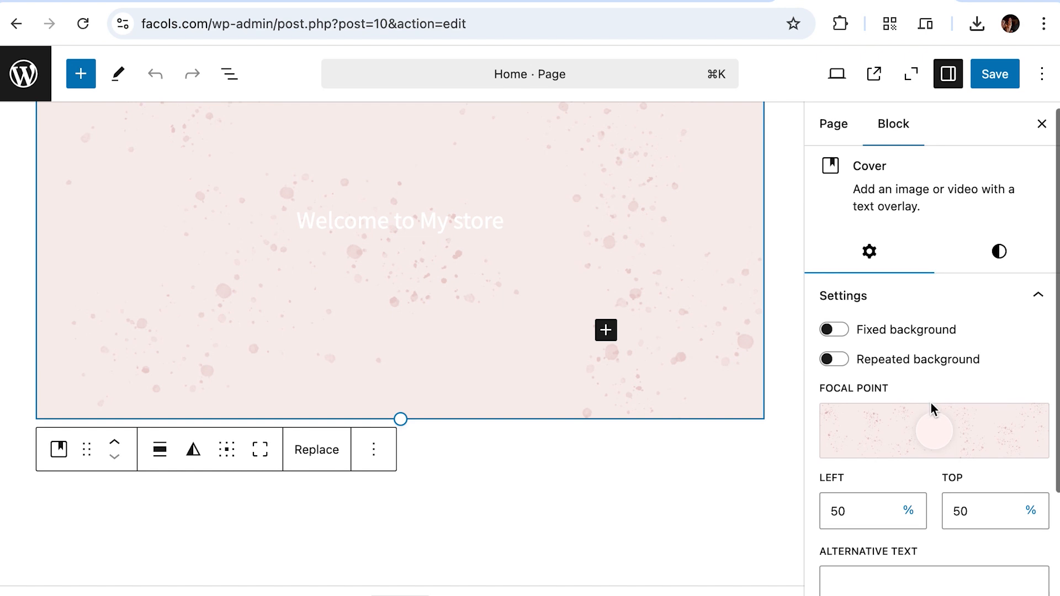
pyautogui.scroll(-3, 931, 405)
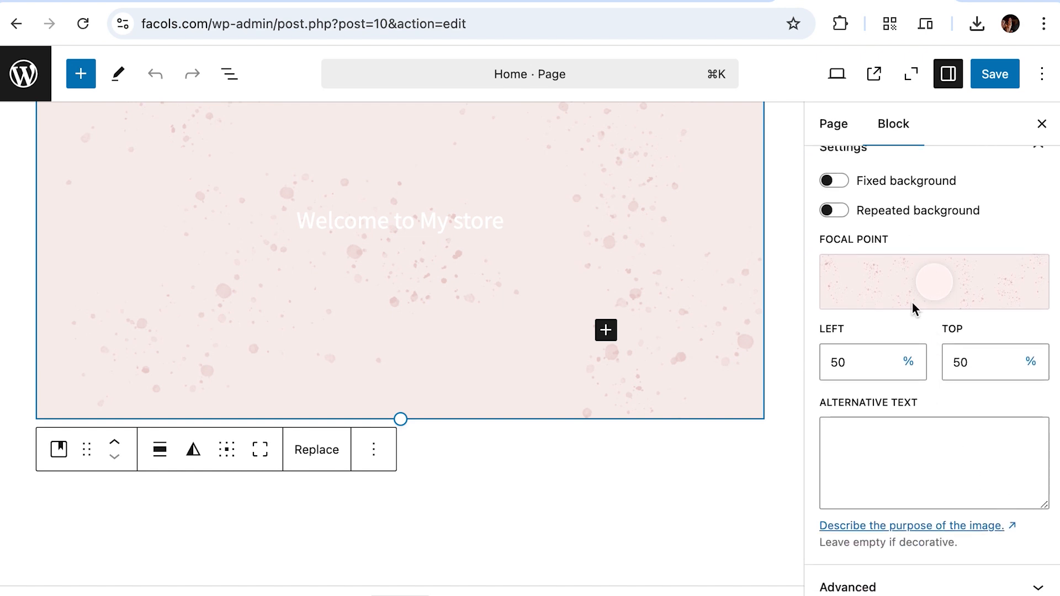
pyautogui.scroll(3, 933, 375)
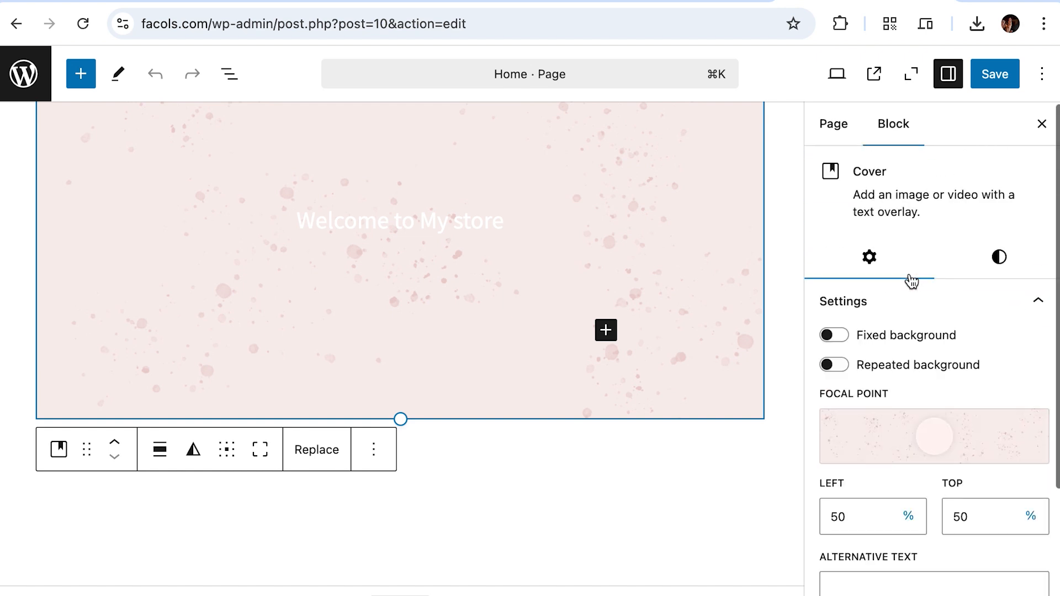
# Step: View the Home page settings: status Published, template Homepage, 4 revisions
pyautogui.click(834, 125)
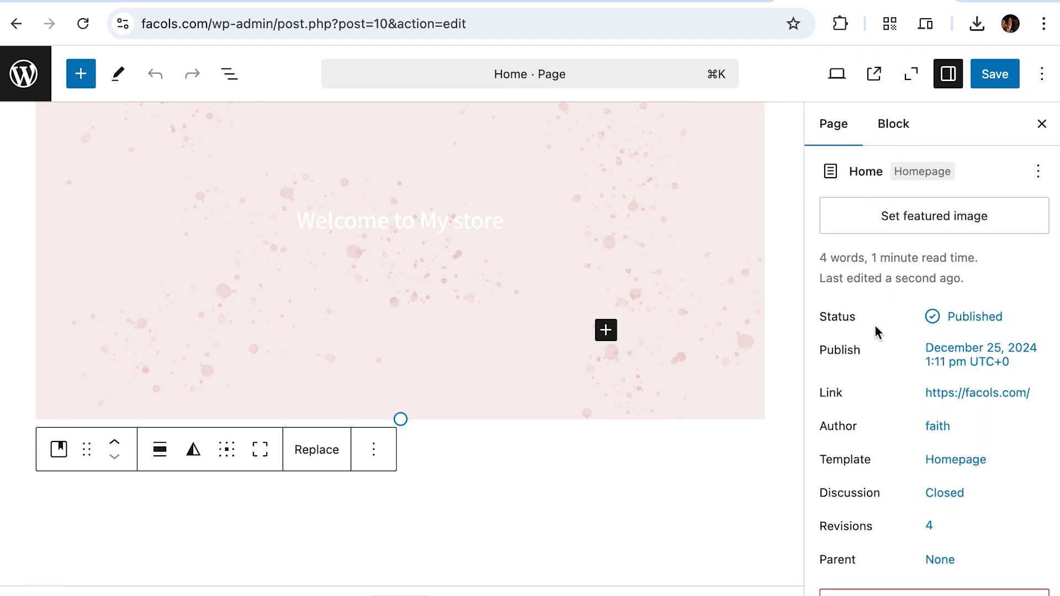
pyautogui.scroll(-2, 875, 332)
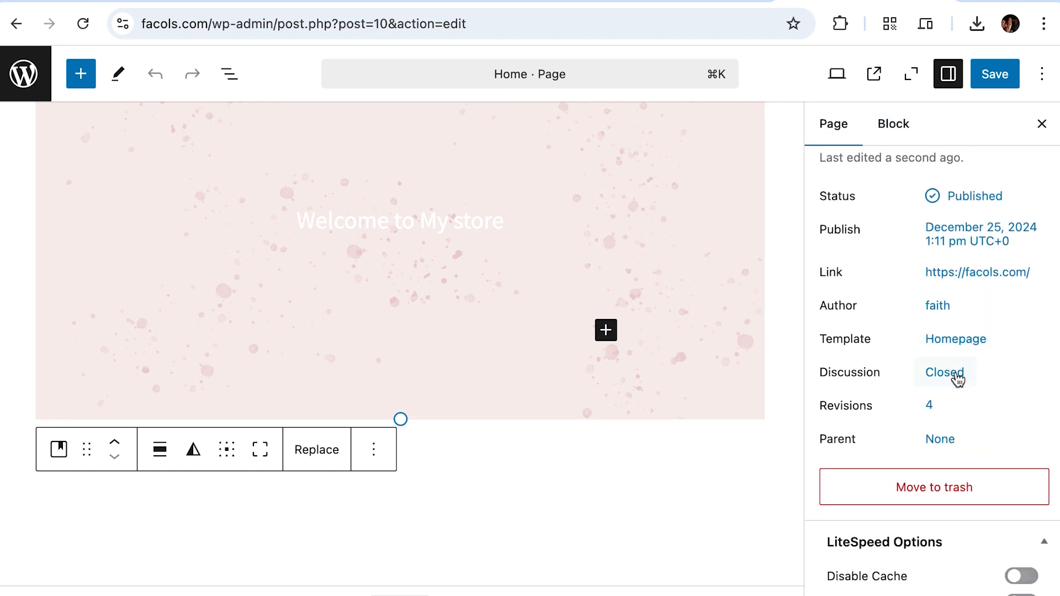
pyautogui.scroll(-2, 956, 375)
pyautogui.scroll(-4, 927, 315)
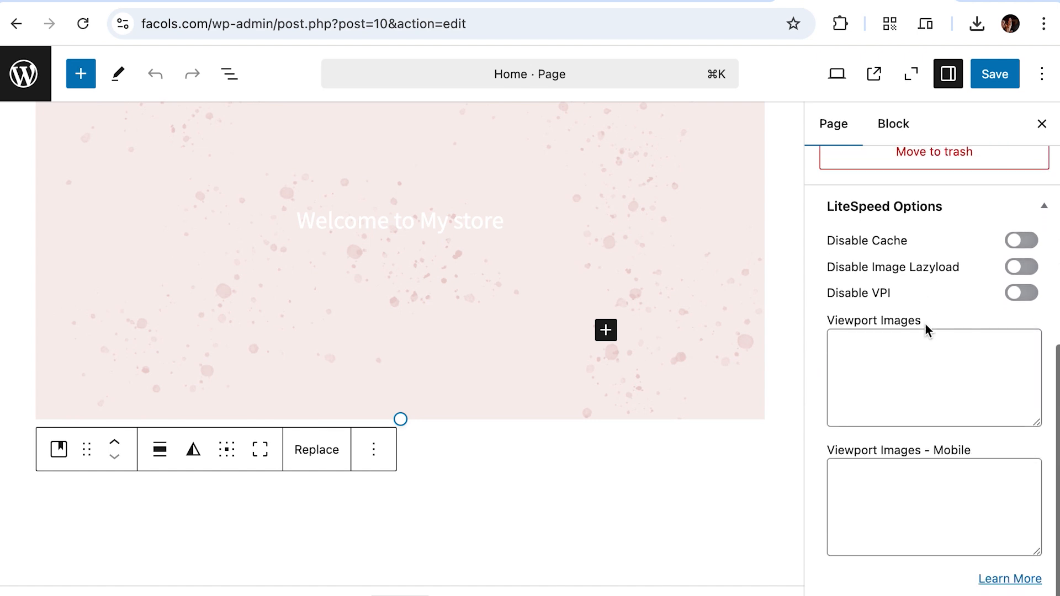
pyautogui.scroll(8, 925, 329)
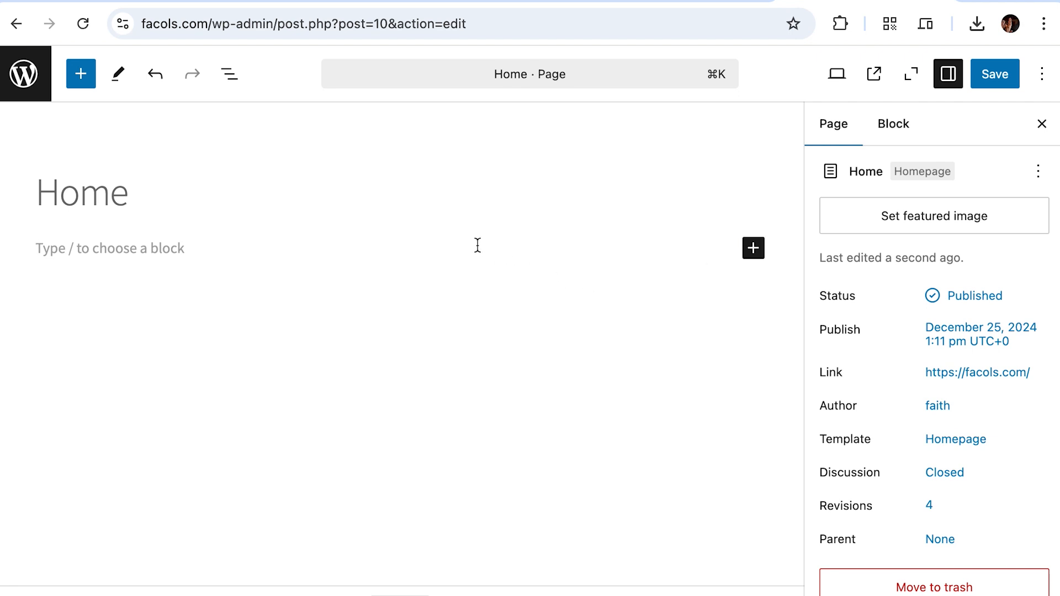
# Step: Search the block inserter for 'cover' and expand the results into the full block library
pyautogui.click(753, 249)
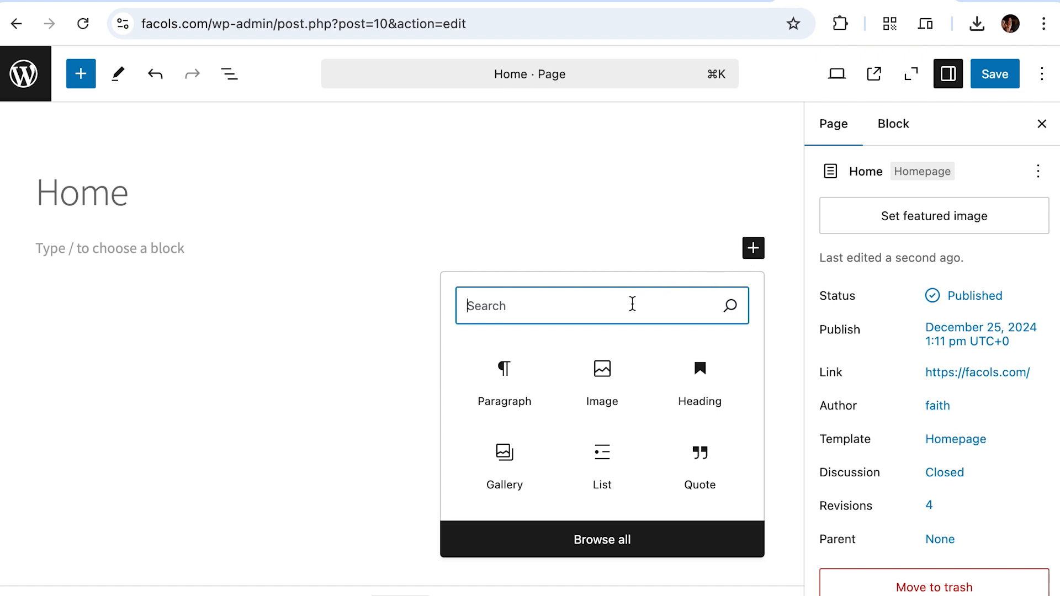
pyautogui.write('cover')
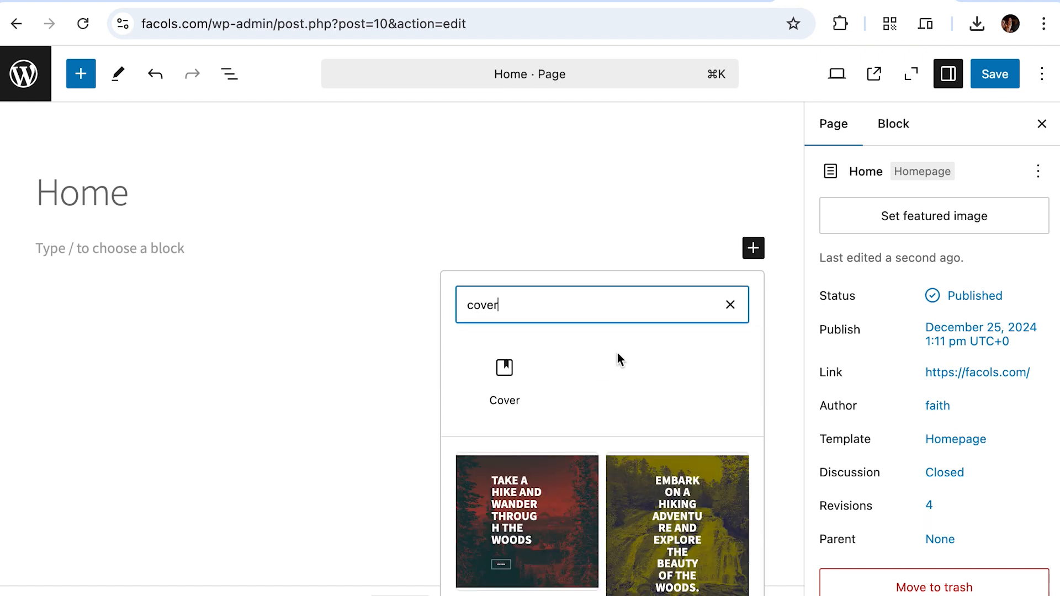
pyautogui.scroll(-2, 588, 387)
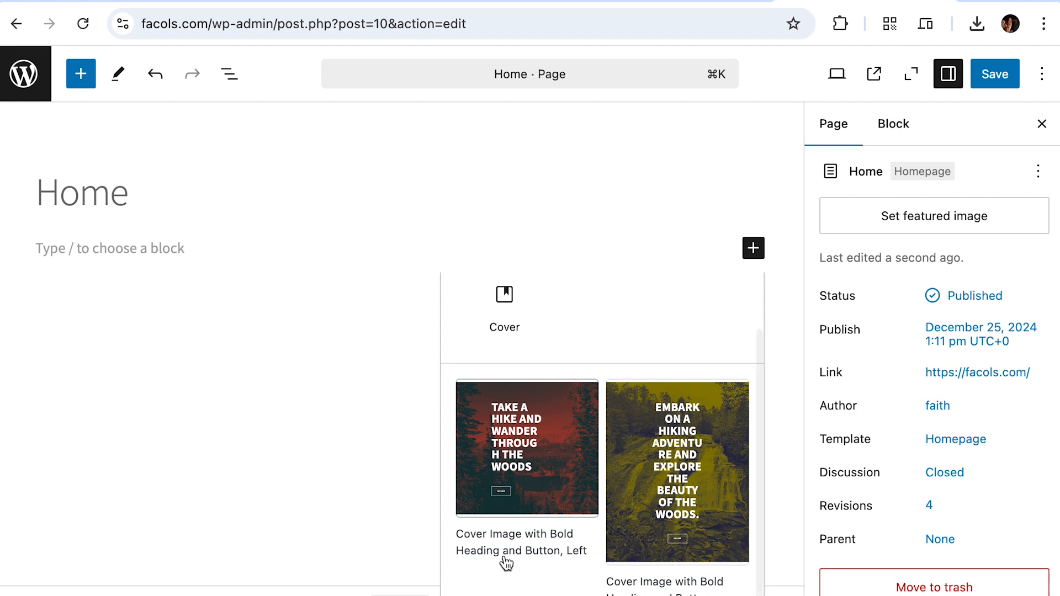
pyautogui.scroll(-1, 503, 563)
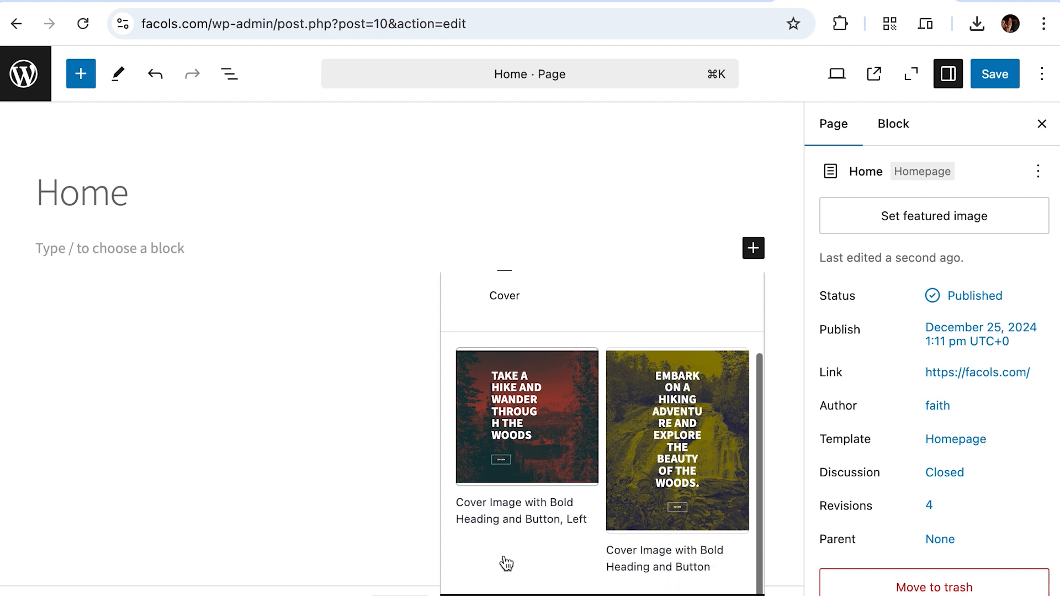
pyautogui.click(555, 593)
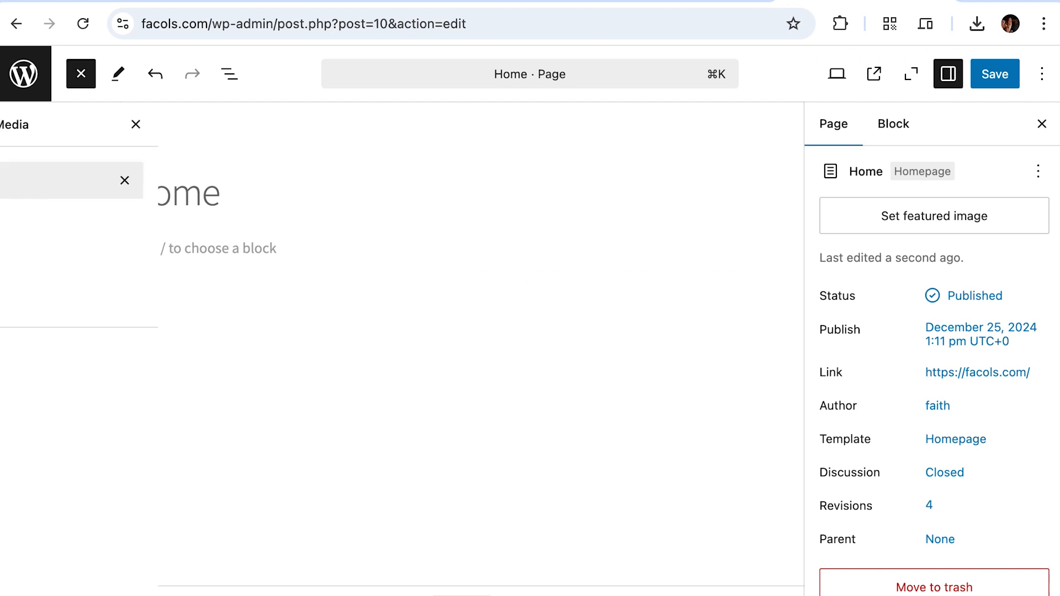
pyautogui.scroll(-5, 164, 441)
pyautogui.scroll(-5, 164, 441)
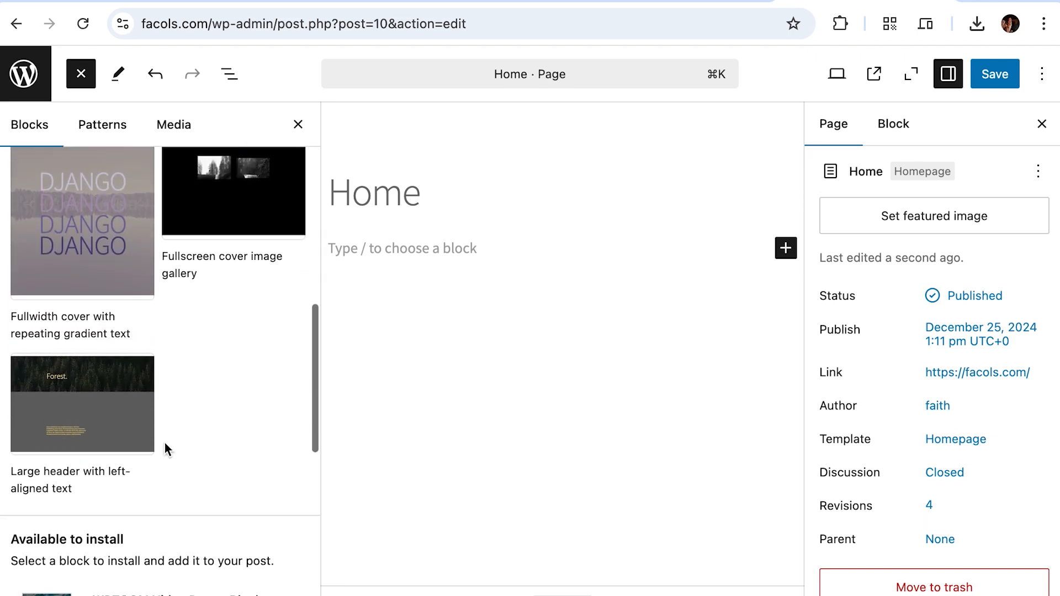
pyautogui.scroll(-6, 169, 450)
pyautogui.scroll(6, 168, 450)
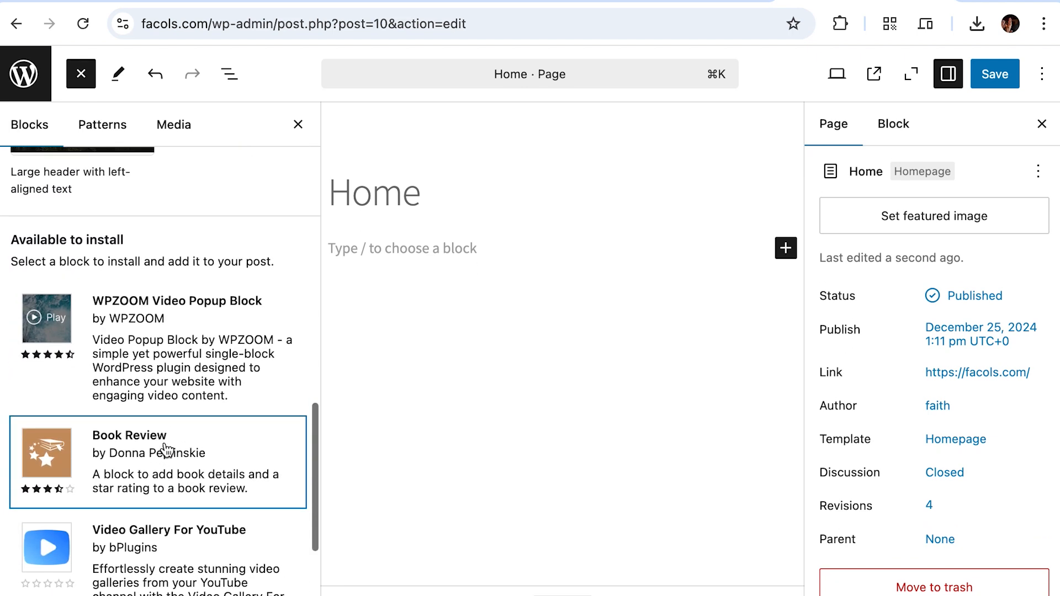
pyautogui.scroll(9, 168, 449)
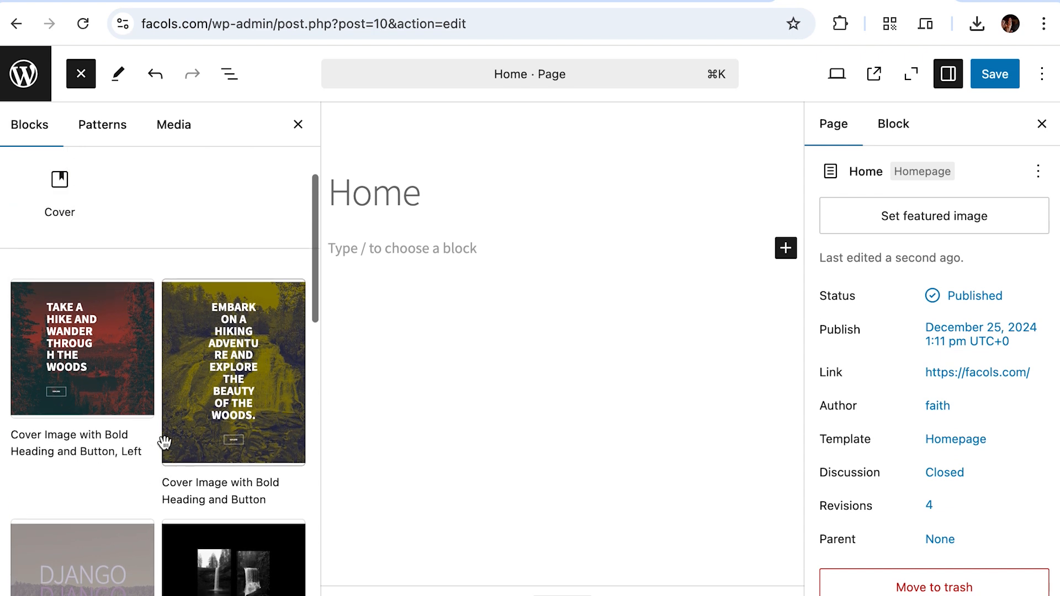
pyautogui.scroll(2, 164, 442)
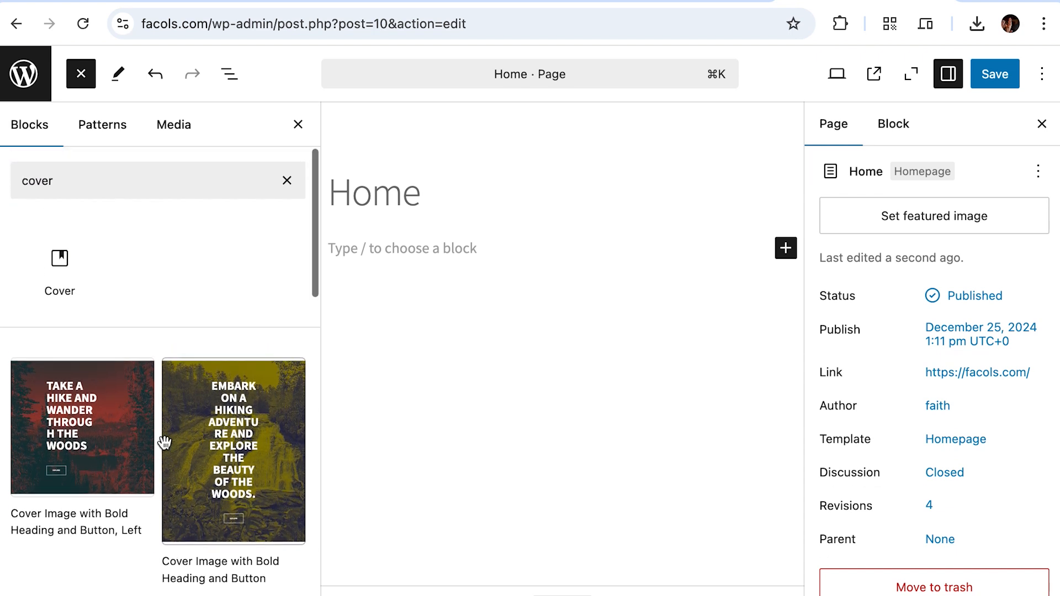
# Step: Insert a Cover block and upload store-image.jpg as its background image
pyautogui.moveTo(65, 259)
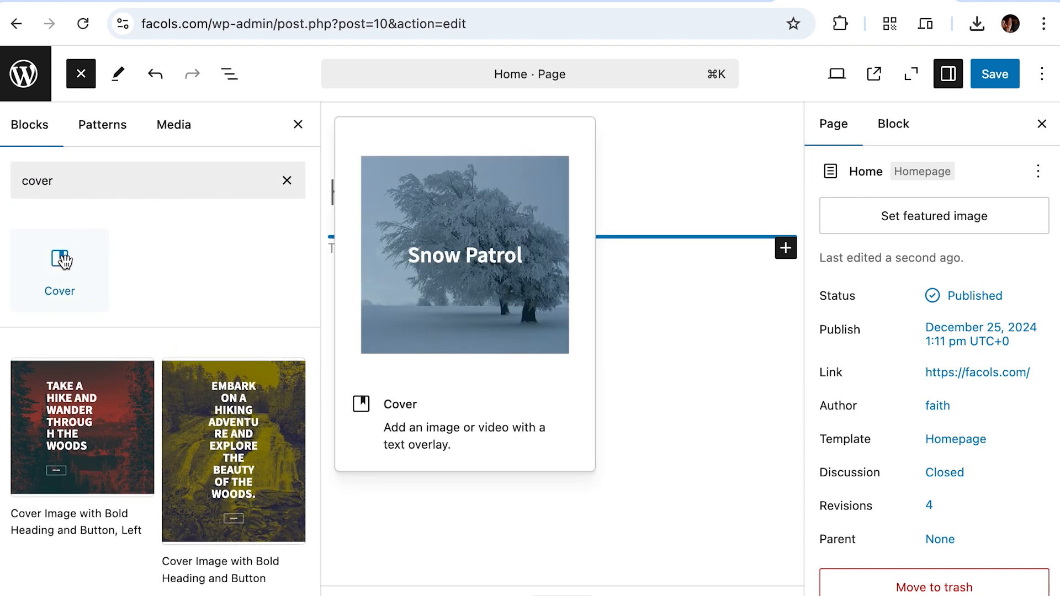
pyautogui.click(65, 260)
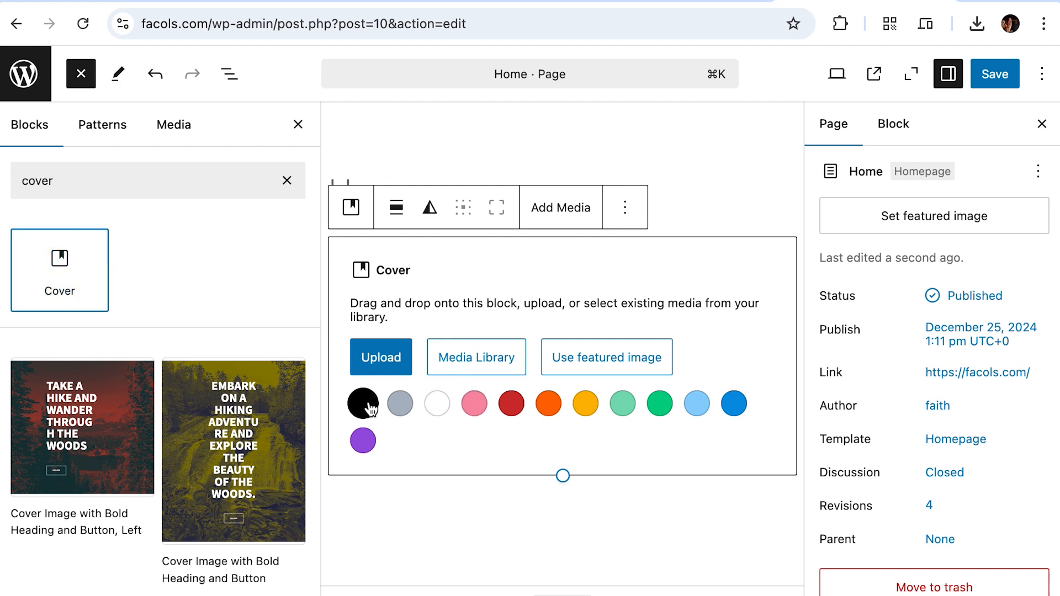
pyautogui.click(385, 362)
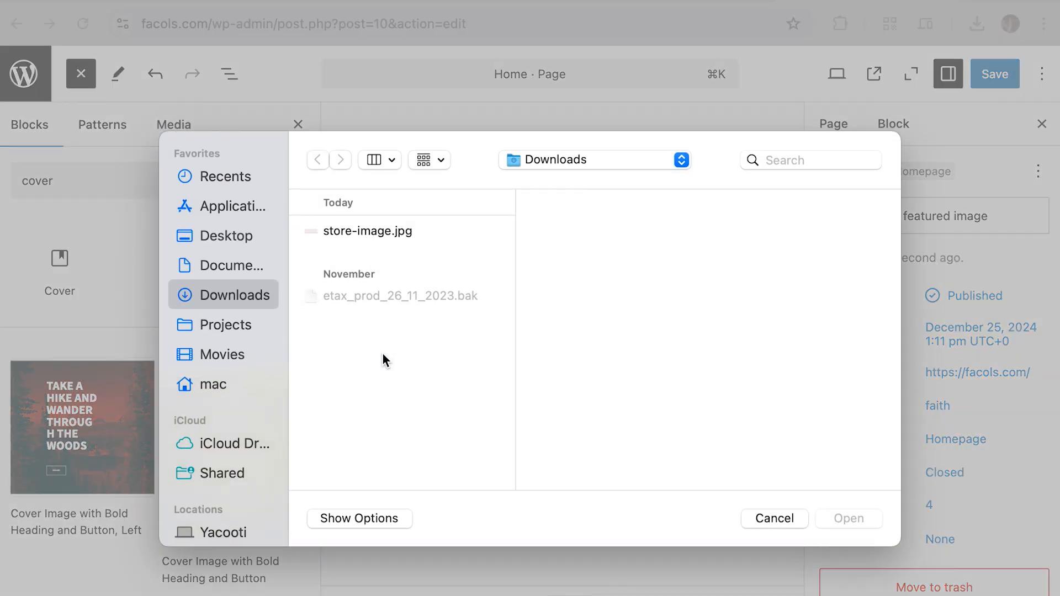
pyautogui.click(402, 234)
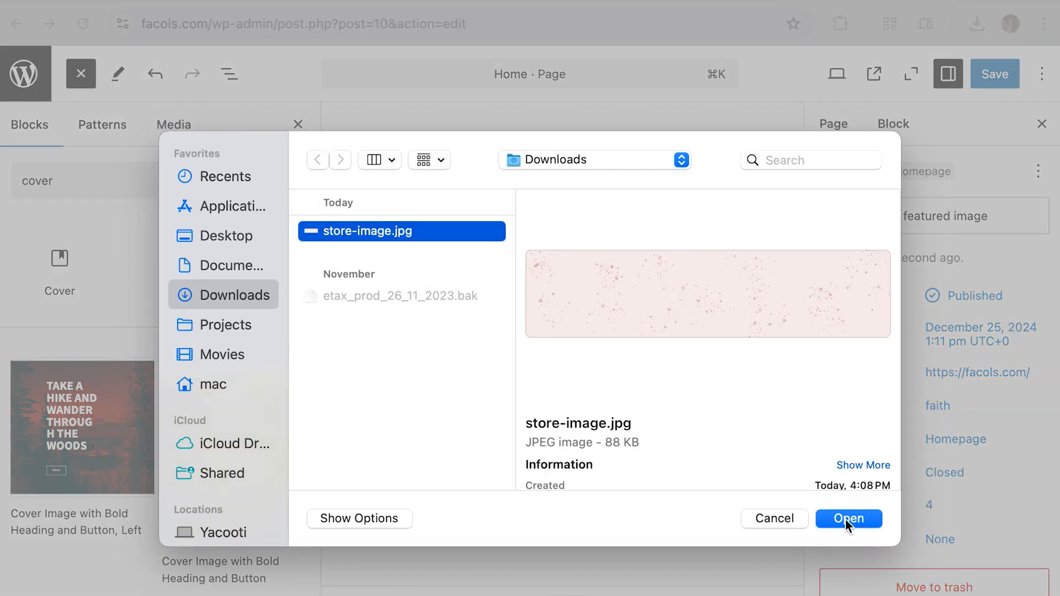
pyautogui.click(846, 519)
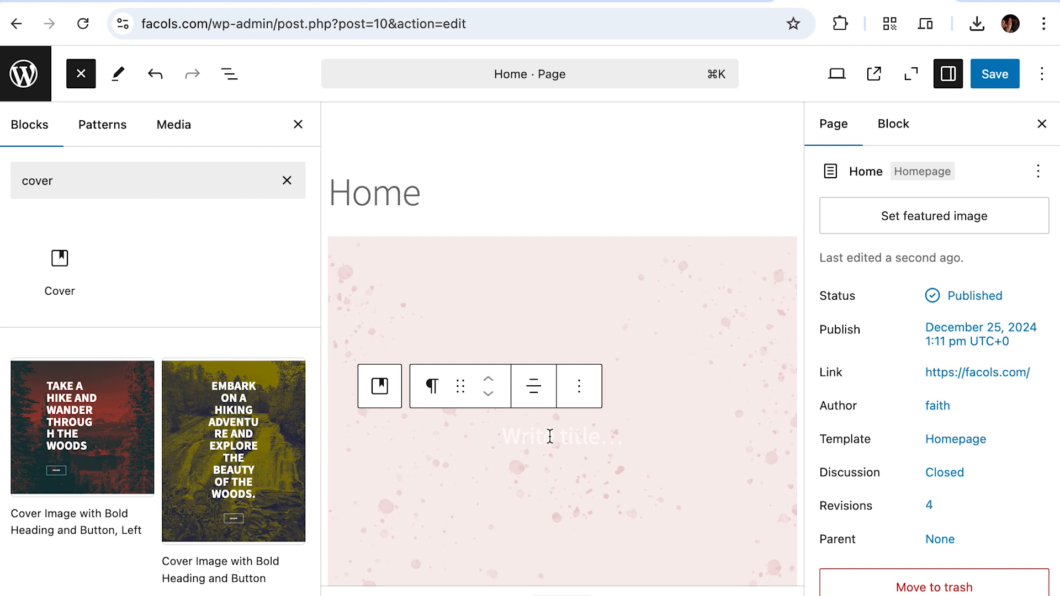
# Step: Type 'Welcome to My Store' as the cover banner's title
pyautogui.click(542, 436)
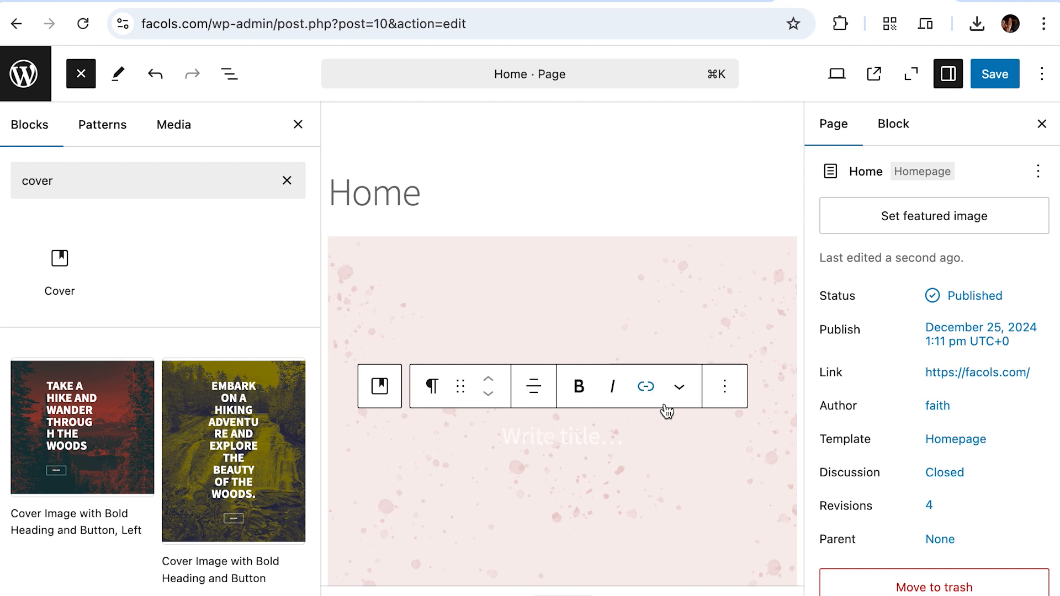
pyautogui.click(298, 125)
pyautogui.click(410, 442)
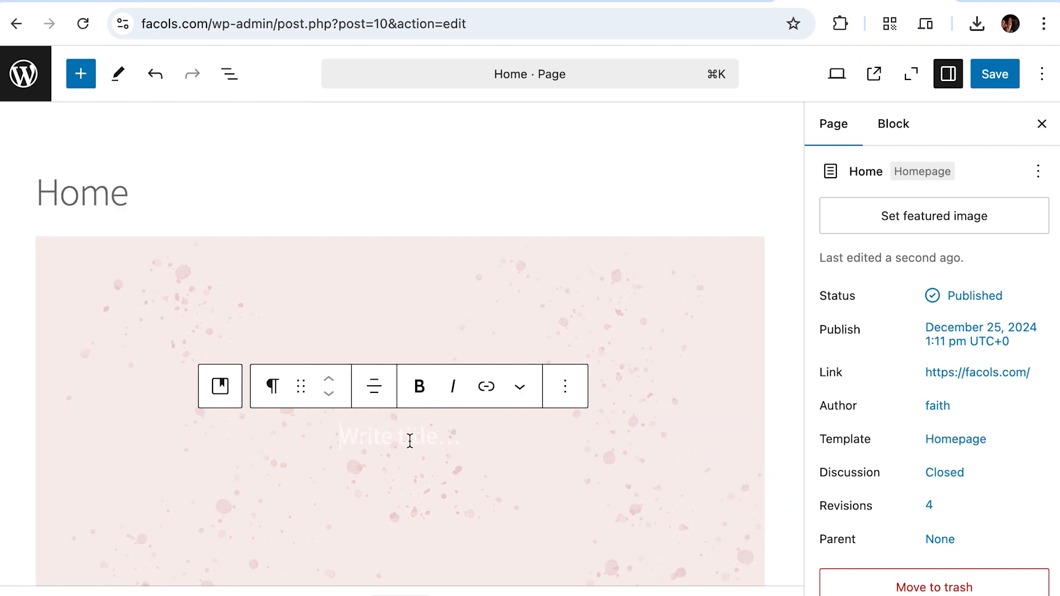
pyautogui.write('Welc')
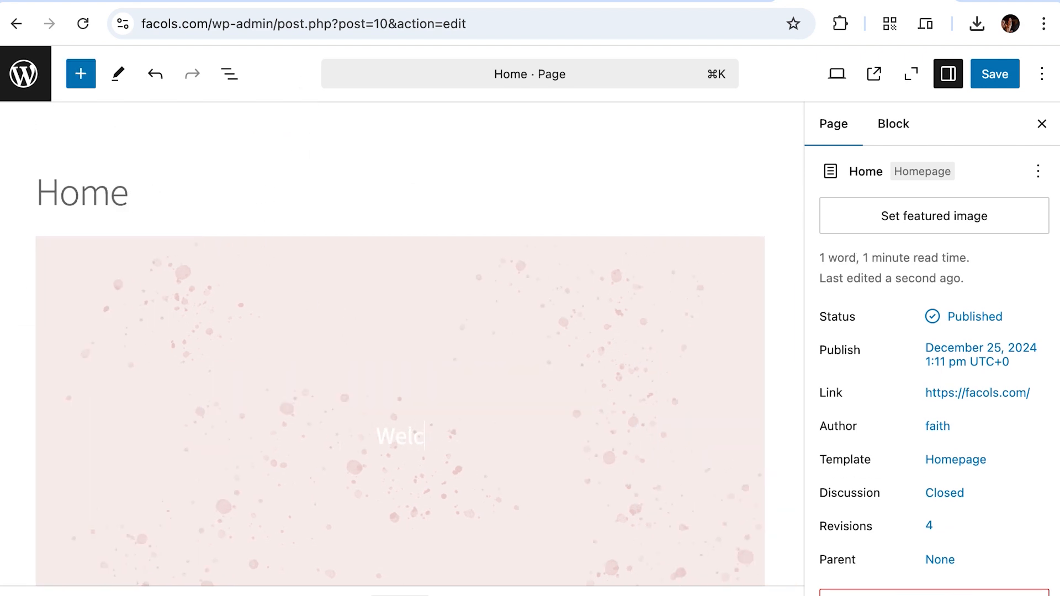
pyautogui.write('ome to My Store')
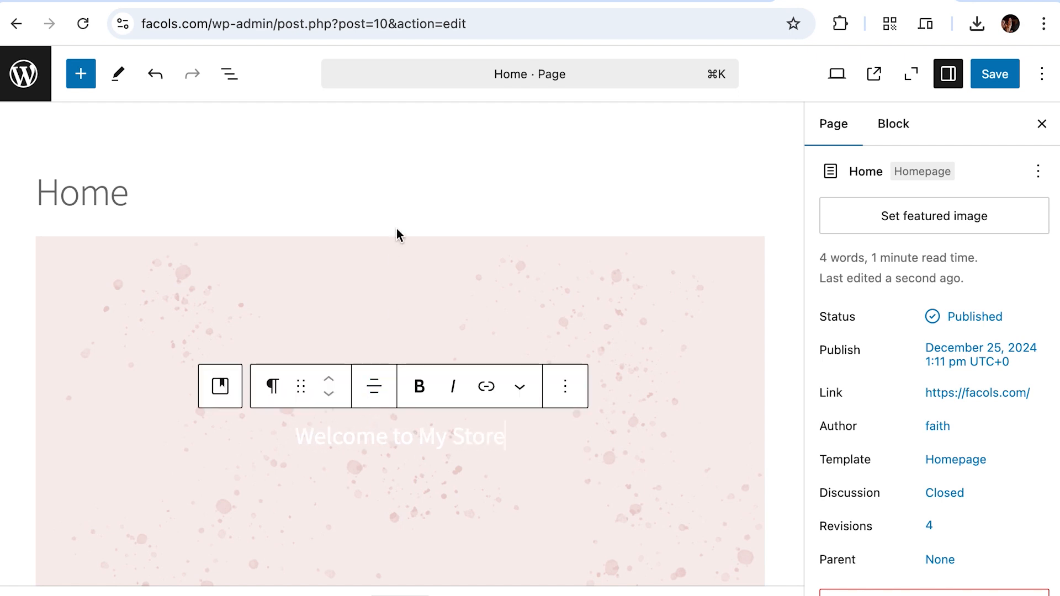
pyautogui.scroll(-3, 398, 231)
pyautogui.scroll(1, 165, 184)
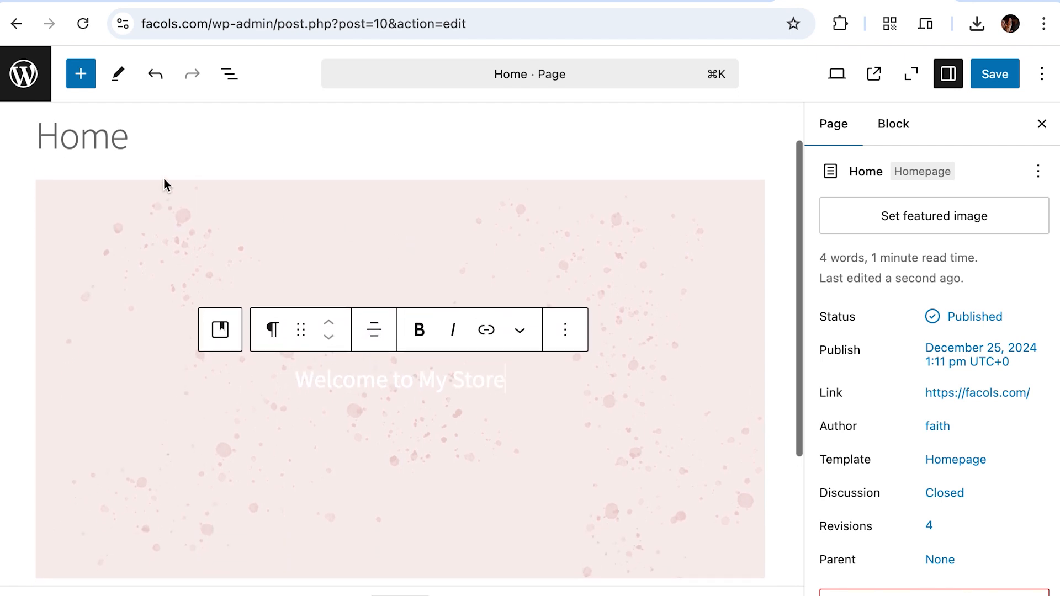
# Step: Select the 'Welcome to My Store' text and show its block settings, text size XL
pyautogui.click(560, 331)
pyautogui.click(486, 372)
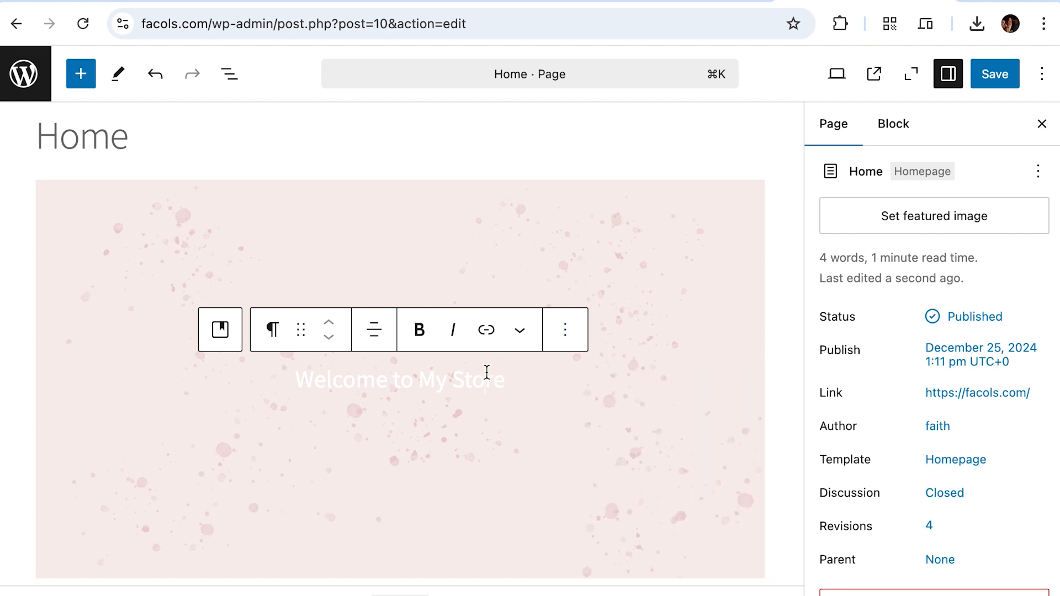
pyautogui.tripleClick(491, 372)
pyautogui.click(565, 334)
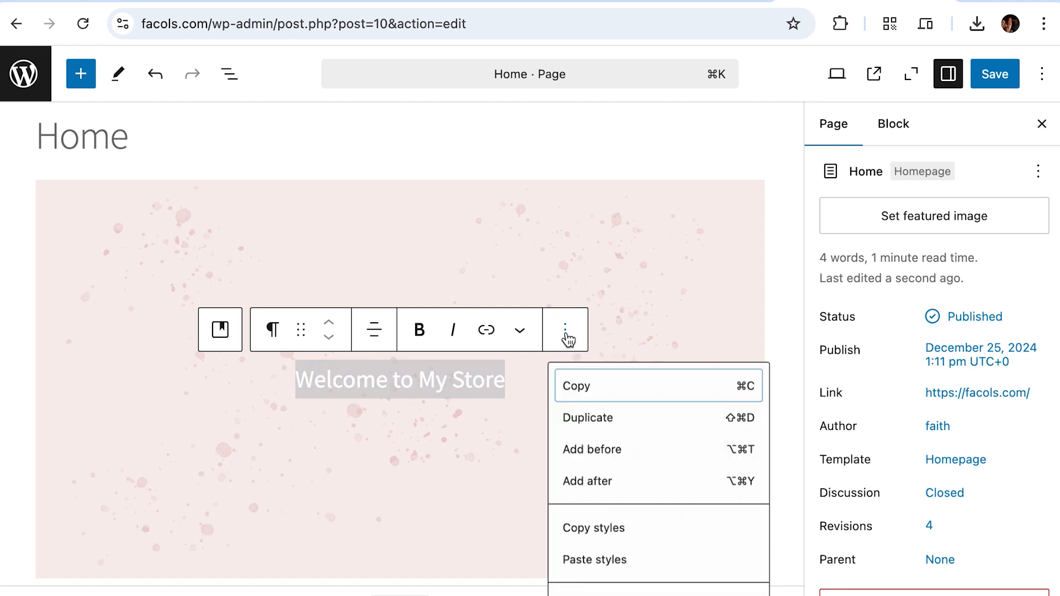
pyautogui.scroll(-4, 665, 455)
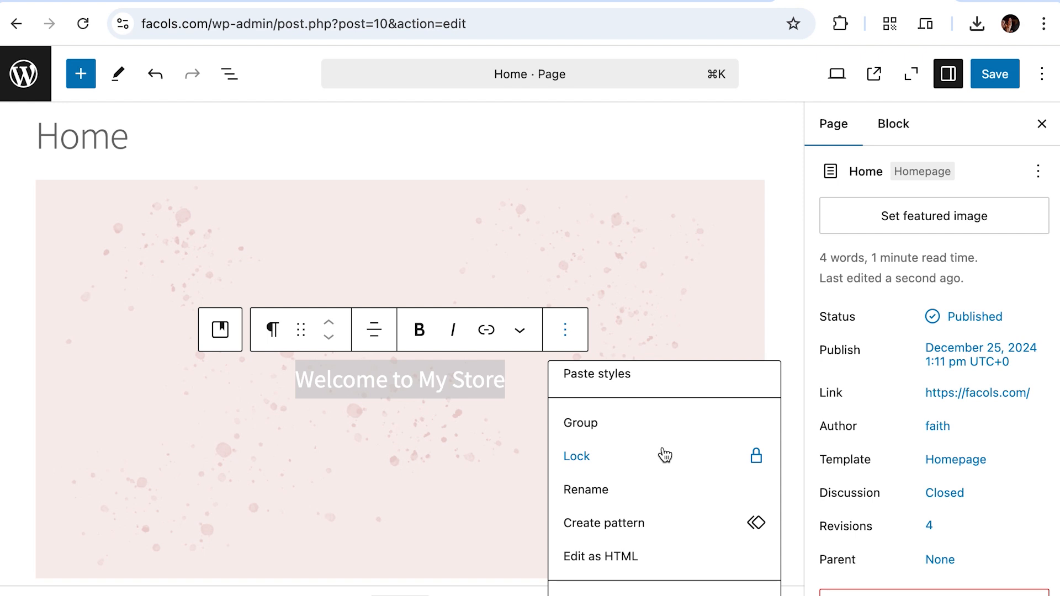
pyautogui.scroll(5, 665, 454)
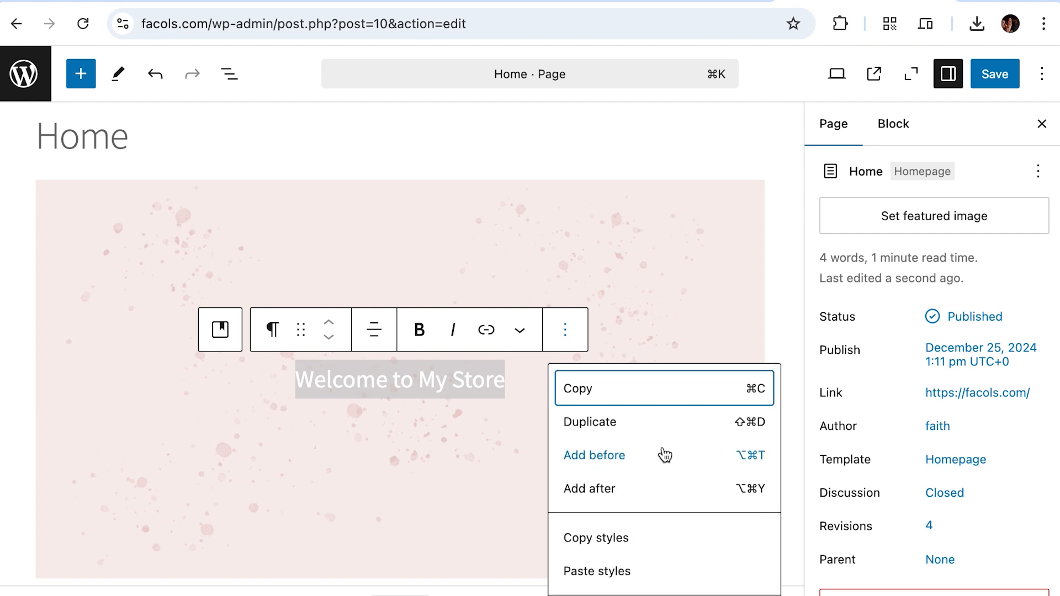
pyautogui.click(459, 380)
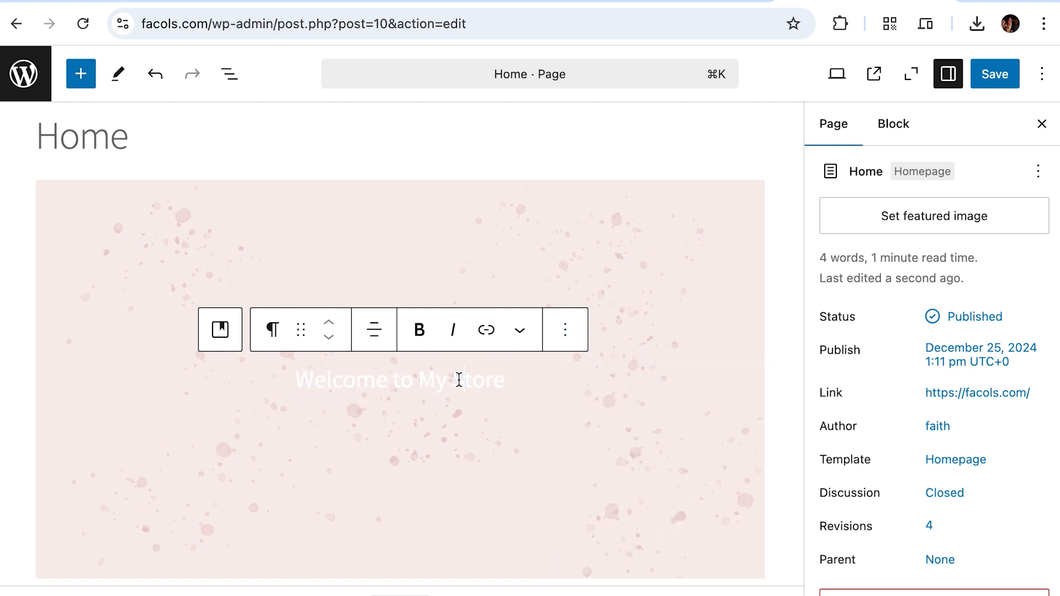
pyautogui.click(904, 127)
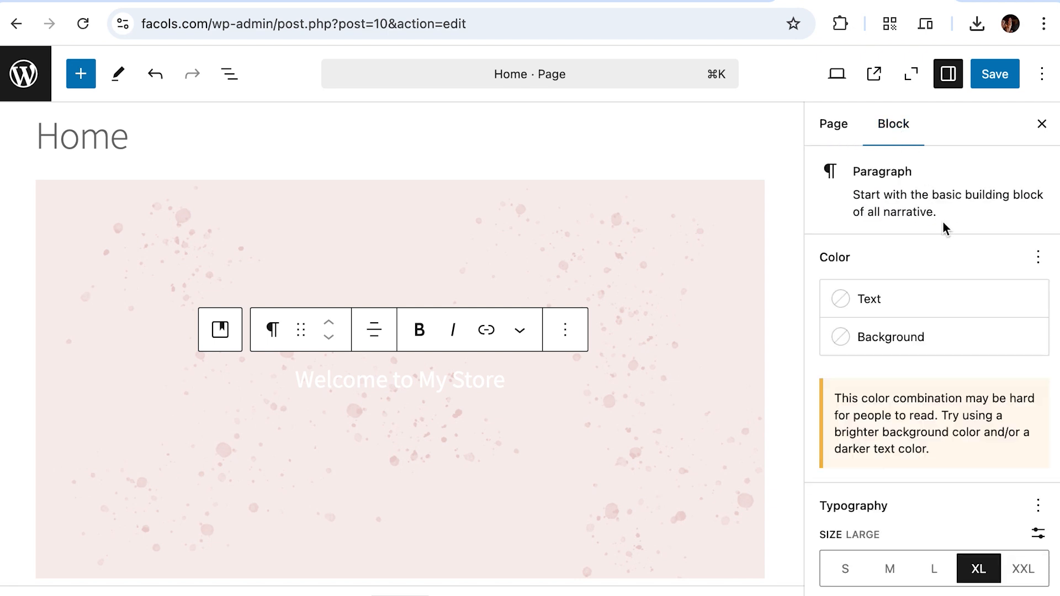
# Step: Set the 'Welcome to My Store' heading's text colour to Black
pyautogui.click(916, 307)
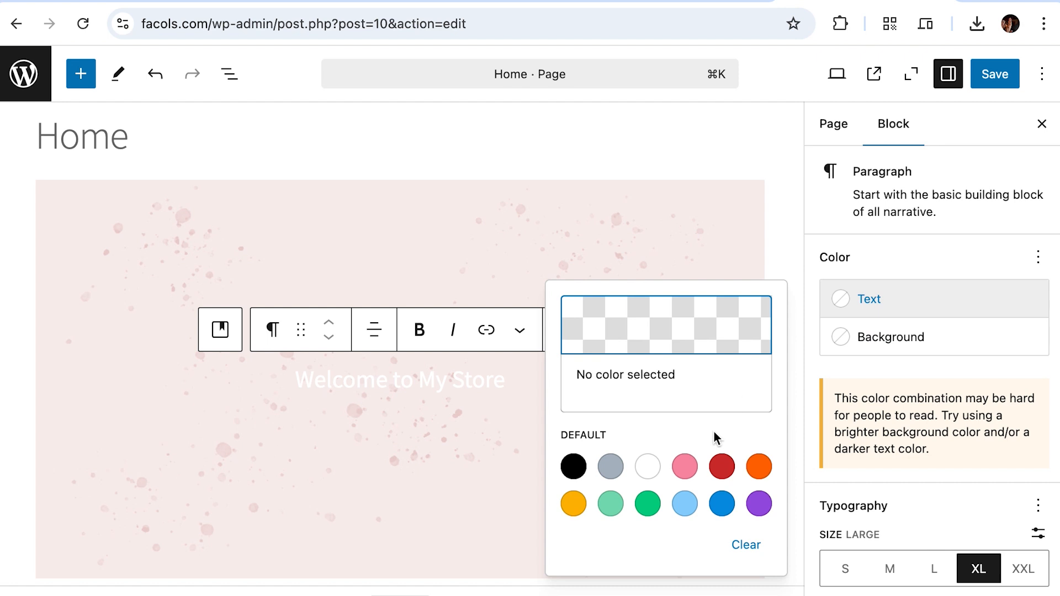
pyautogui.click(570, 467)
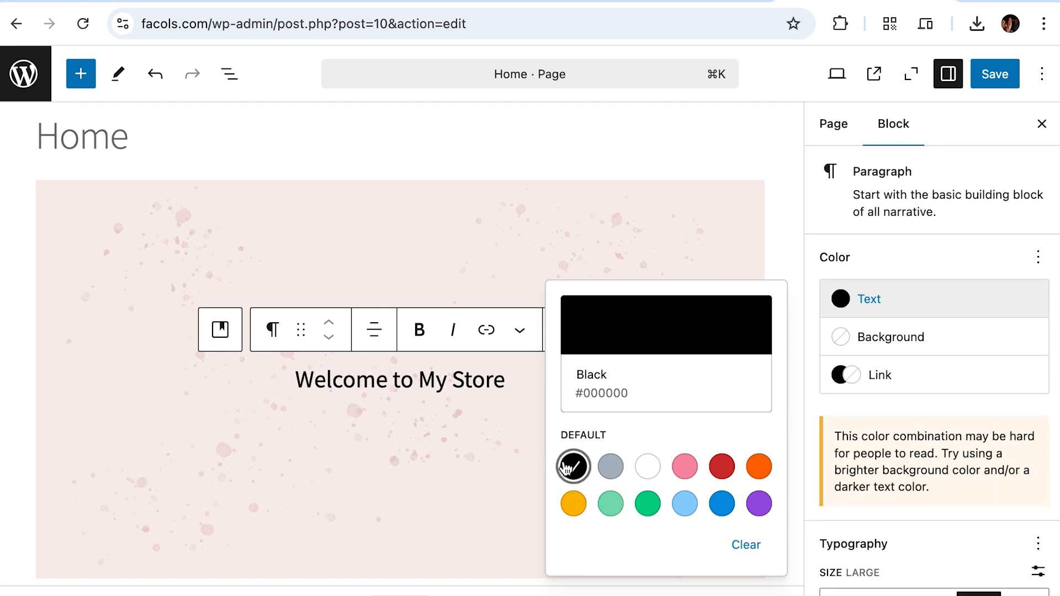
pyautogui.click(459, 521)
pyautogui.scroll(-3, 461, 353)
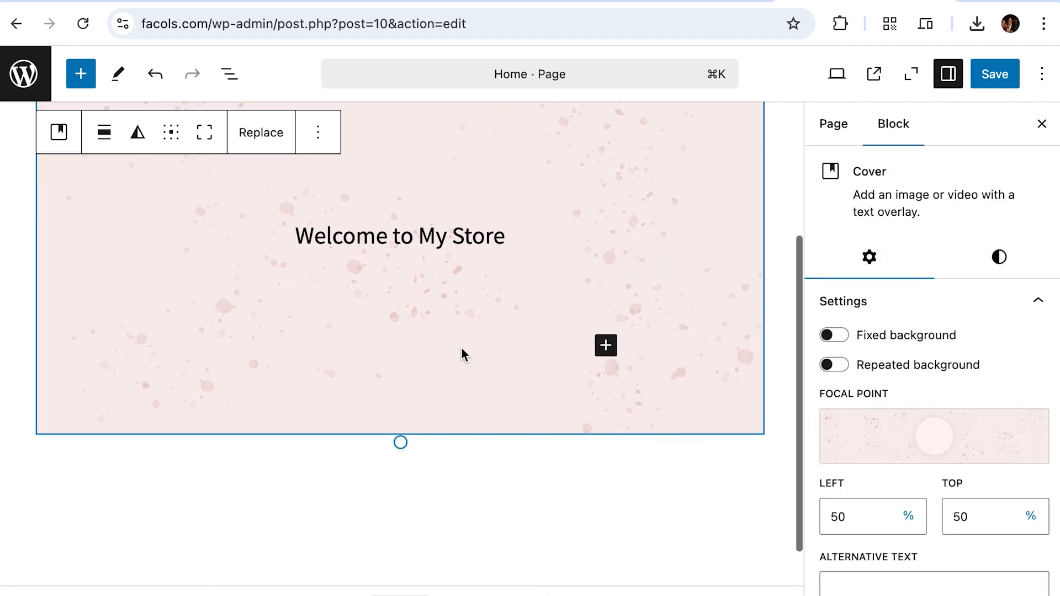
pyautogui.scroll(4, 461, 354)
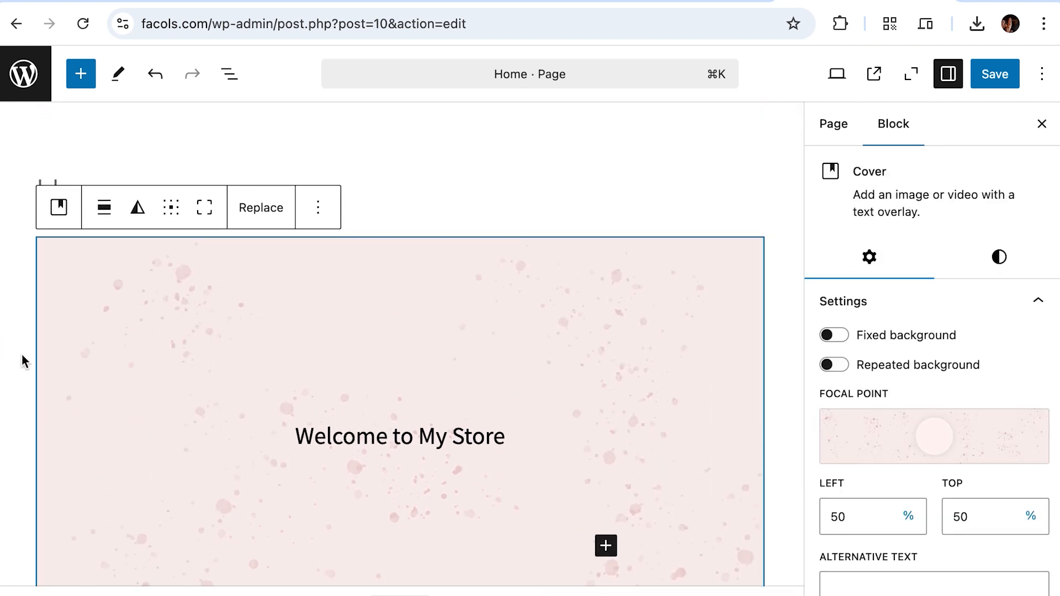
# Step: Add an empty paragraph below the cover banner
pyautogui.scroll(-1, 319, 341)
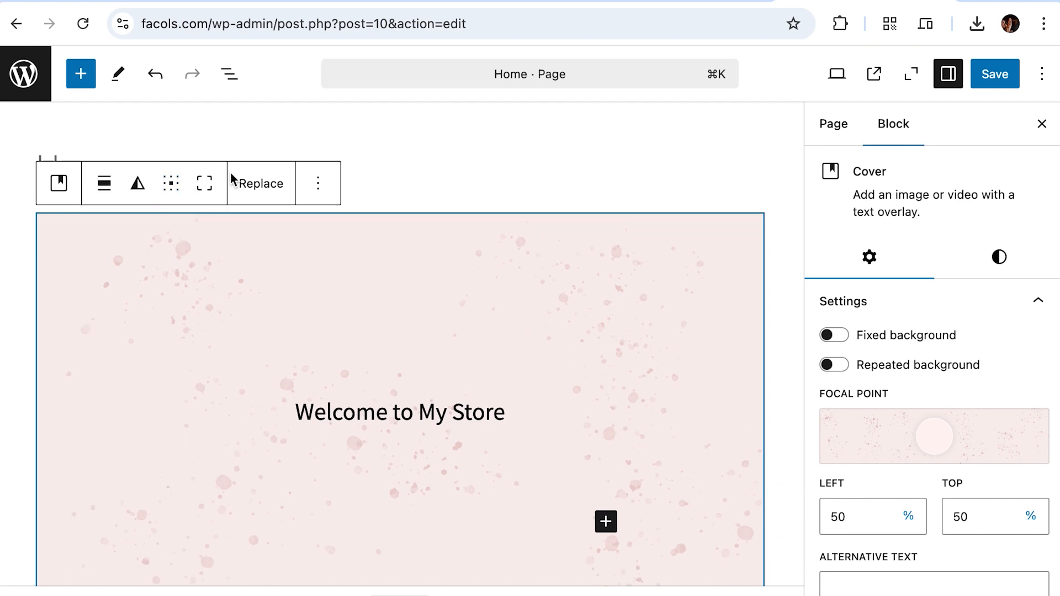
pyautogui.scroll(-4, 464, 355)
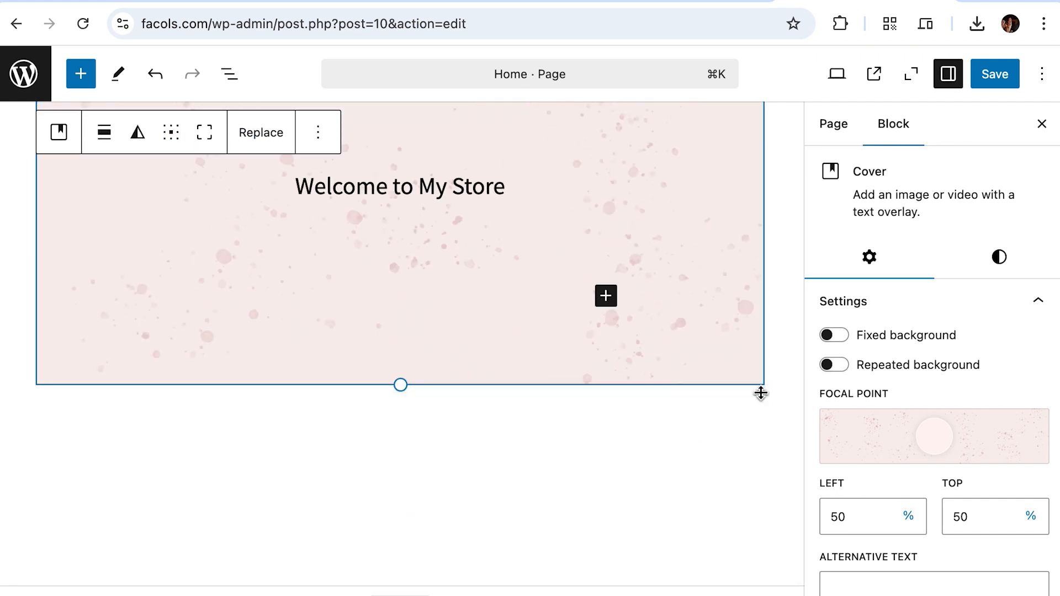
pyautogui.click(769, 380)
pyautogui.click(677, 423)
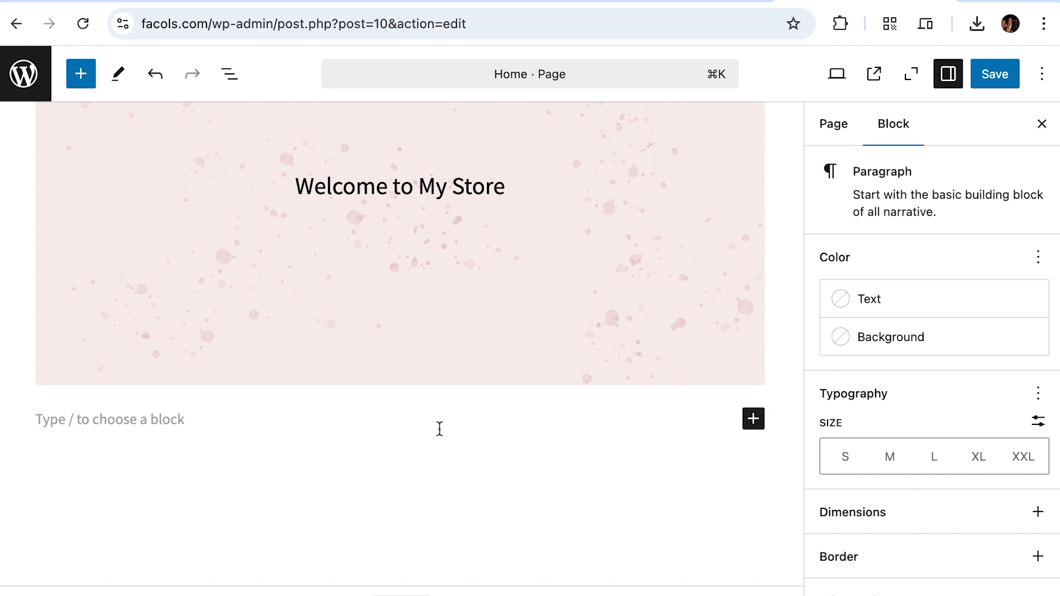
# Step: Save the Home page changes
pyautogui.scroll(2, 449, 421)
pyautogui.scroll(-3, 449, 428)
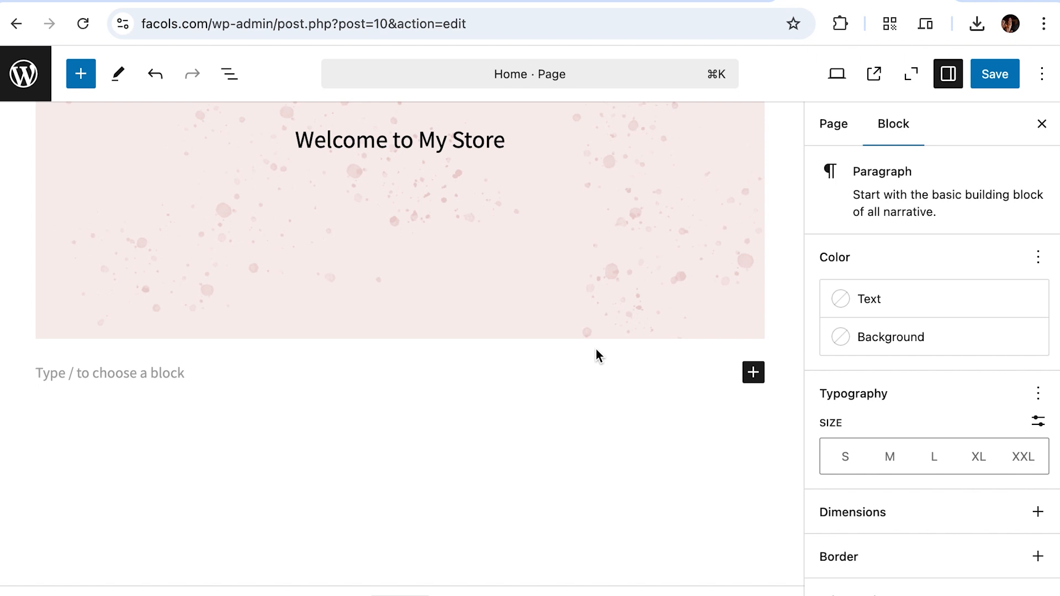
pyautogui.scroll(2, 595, 349)
pyautogui.click(988, 77)
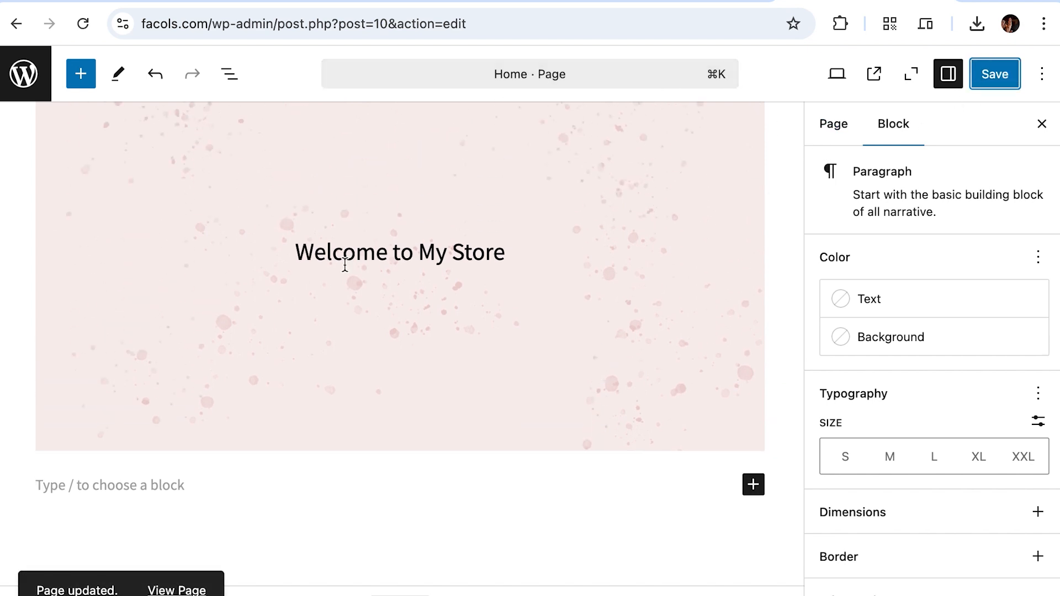
# Step: Open the live Home page in a new tab and scroll through the front end
pyautogui.rightClick(176, 590)
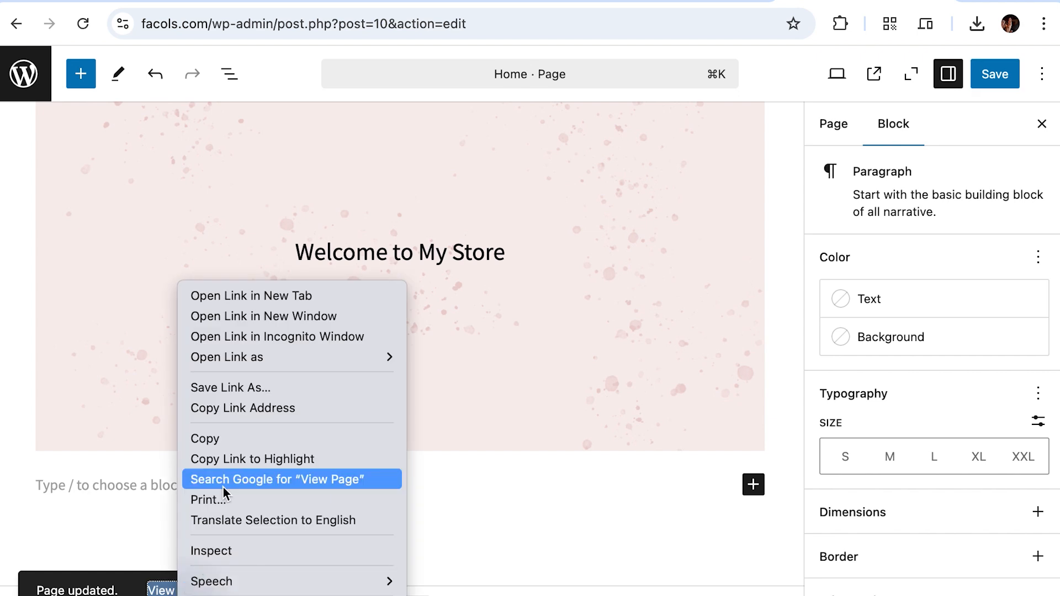
pyautogui.click(331, 300)
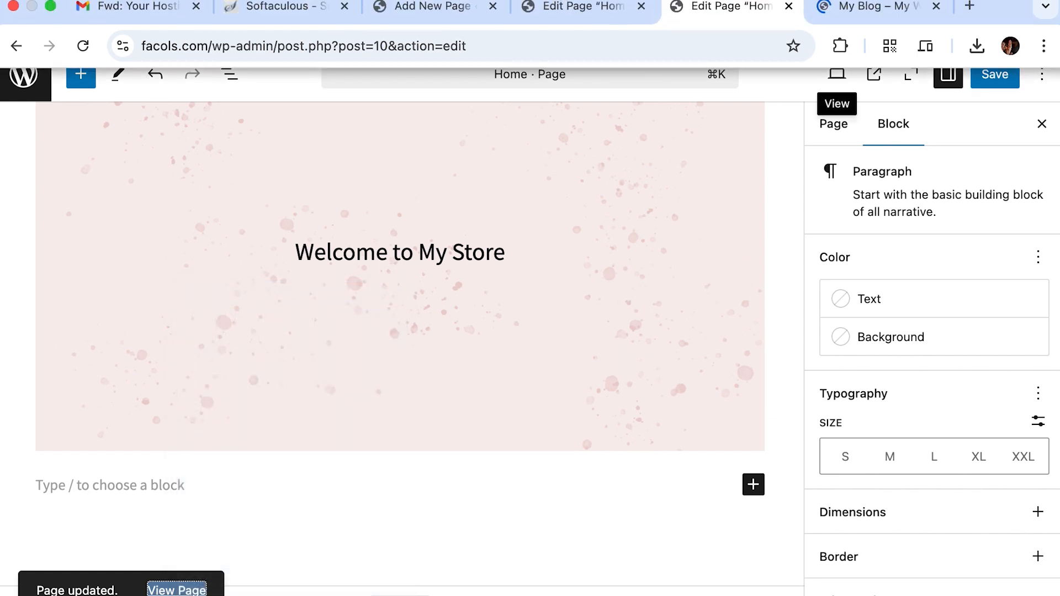
pyautogui.click(879, 9)
pyautogui.moveTo(212, 22); pyautogui.dragTo(132, 22)
pyautogui.scroll(-7, 409, 380)
pyautogui.scroll(-4, 408, 380)
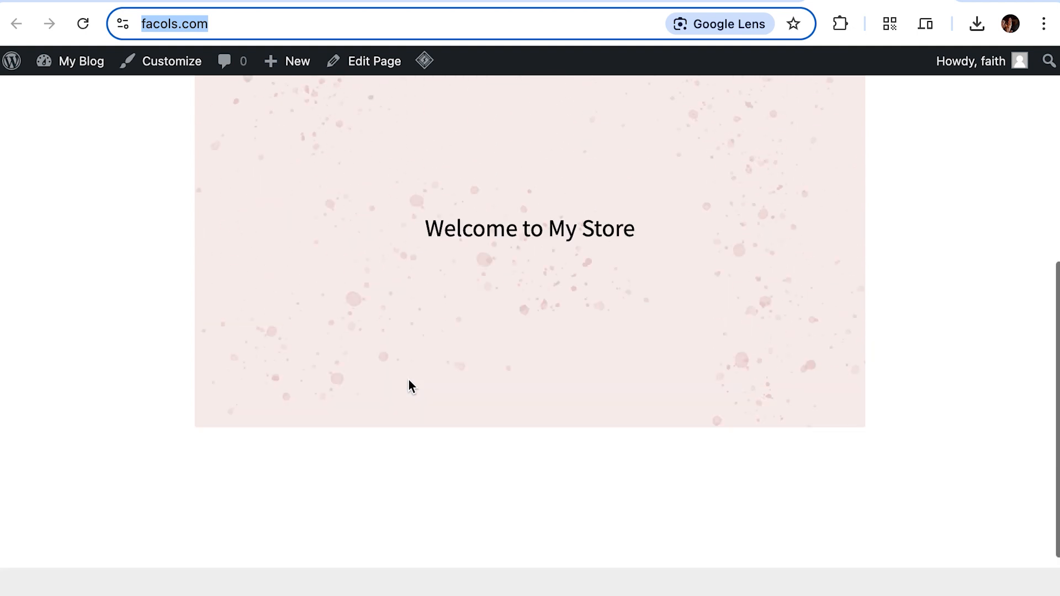
pyautogui.scroll(10, 409, 379)
pyautogui.scroll(-5, 409, 380)
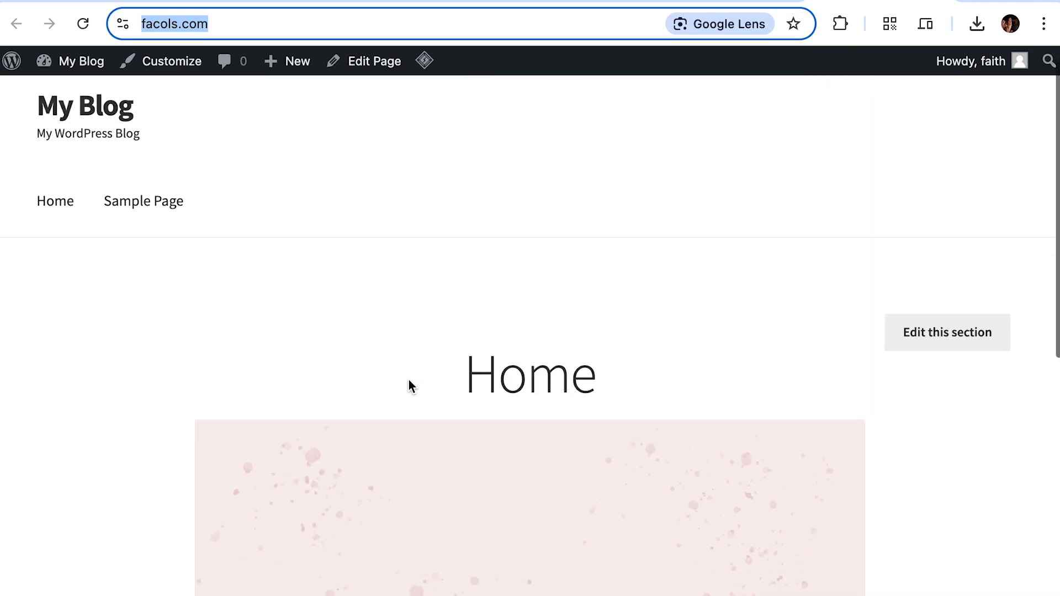
pyautogui.scroll(5, 408, 380)
pyautogui.scroll(-2, 409, 380)
pyautogui.scroll(3, 409, 380)
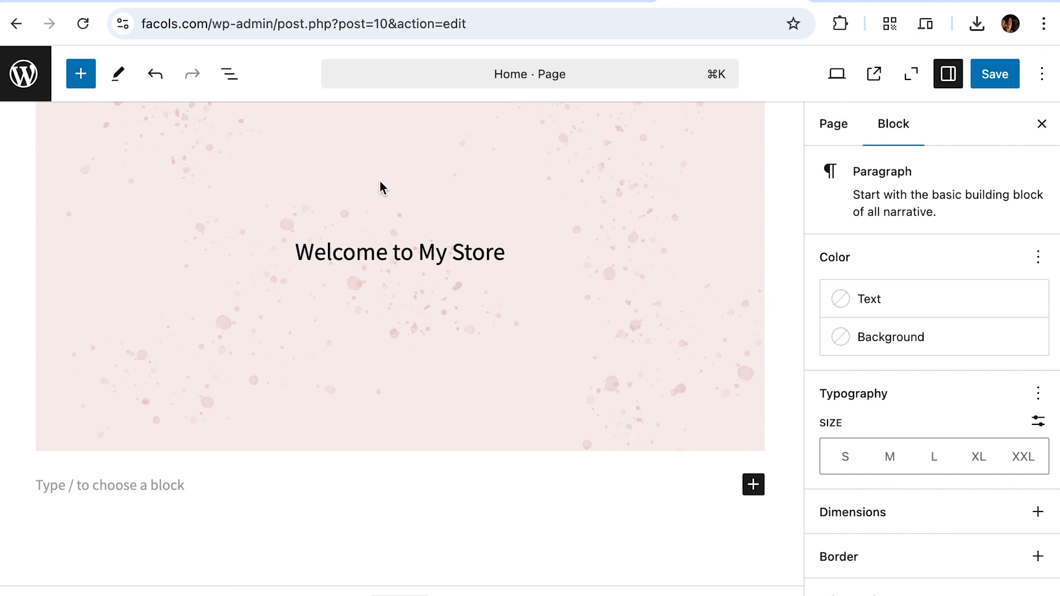
pyautogui.scroll(3, 380, 185)
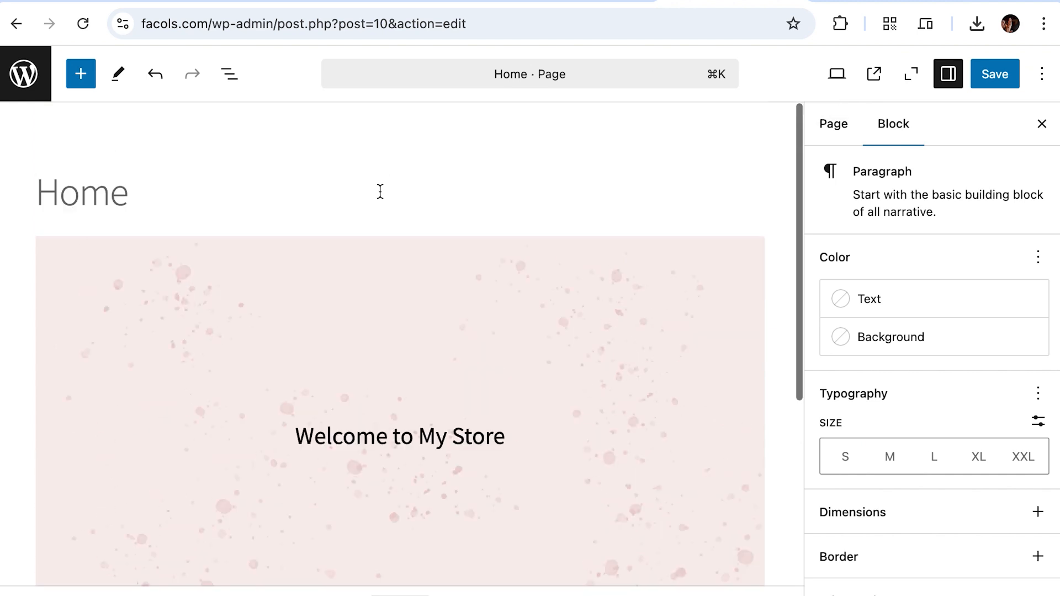
# Step: Return to the Home editor and exit to the Pages list
pyautogui.click(307, 187)
pyautogui.scroll(-5, 580, 199)
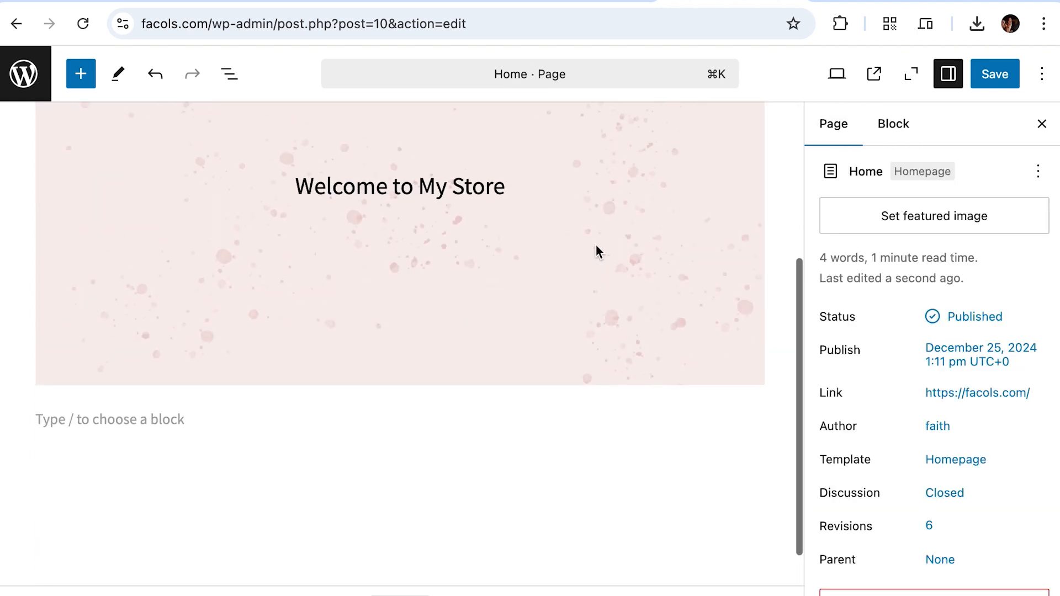
pyautogui.moveTo(633, 360)
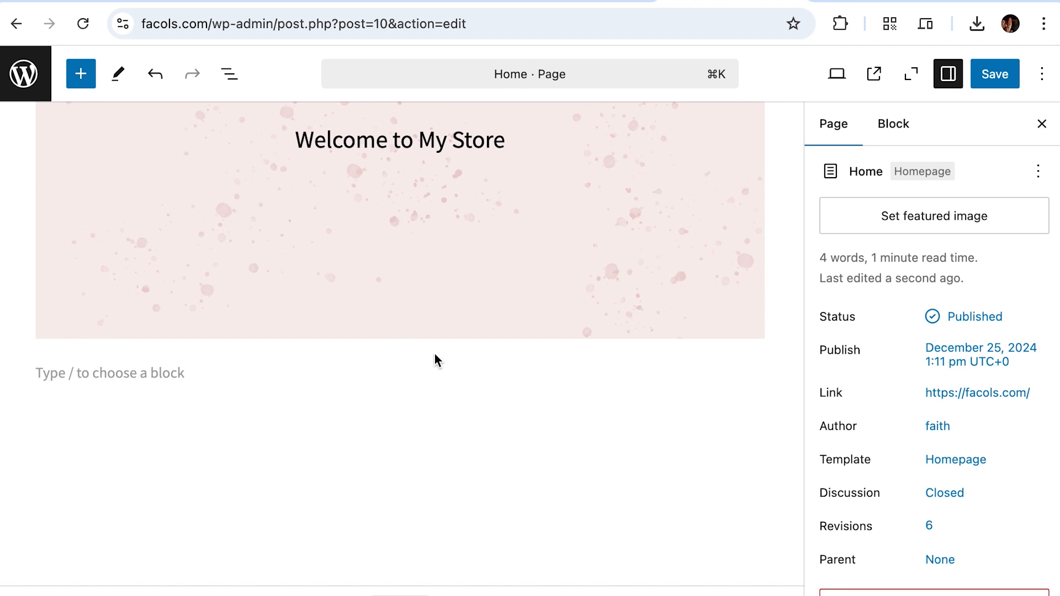
pyautogui.click(612, 2)
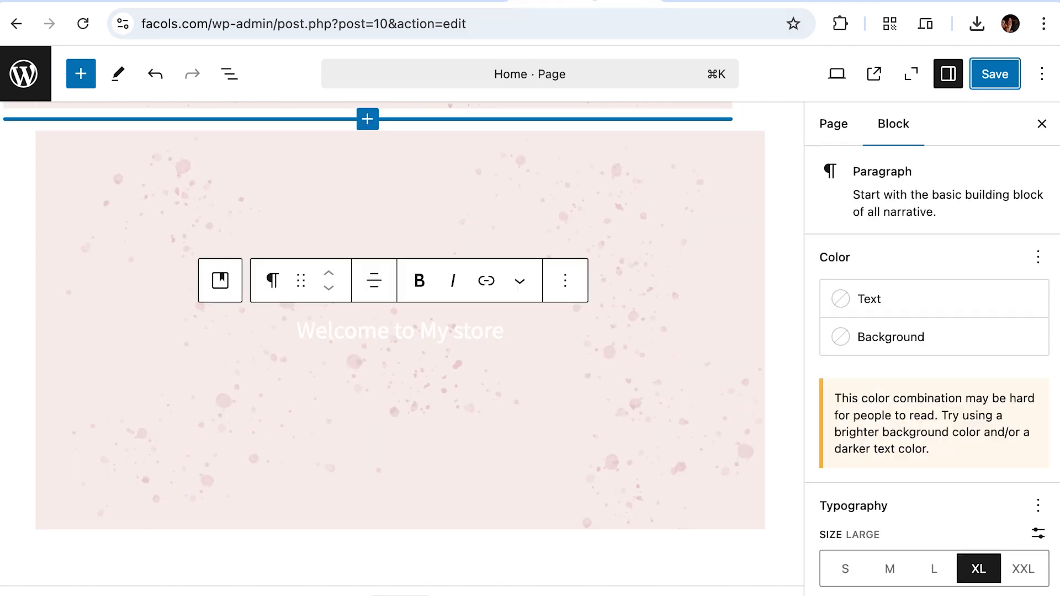
pyautogui.scroll(5, 434, 227)
pyautogui.click(24, 74)
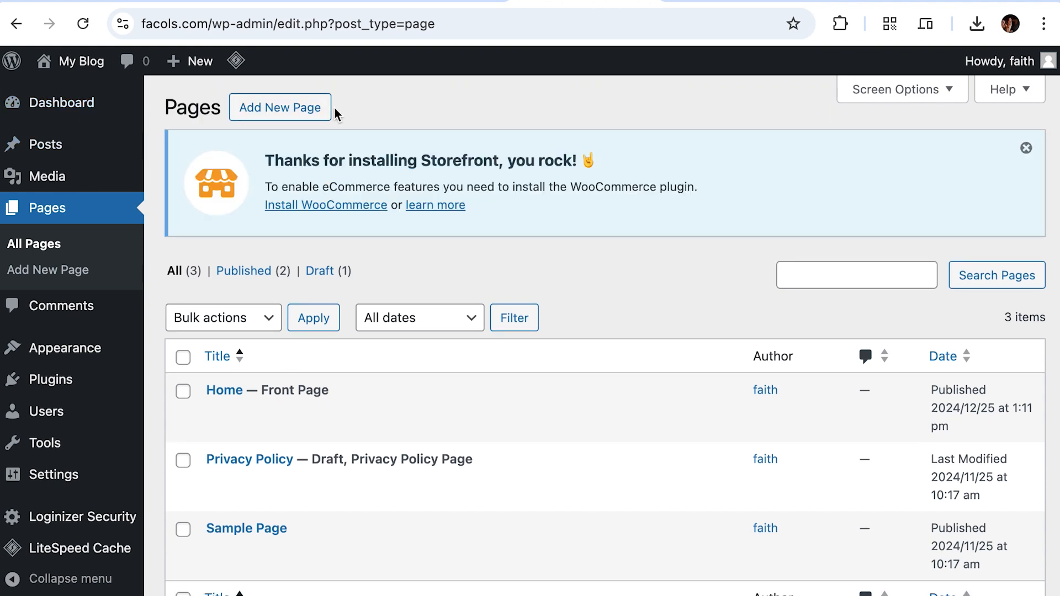
# Step: Back on the Pages list, highlight the 'Home — Front Page' entry
pyautogui.click(724, 1)
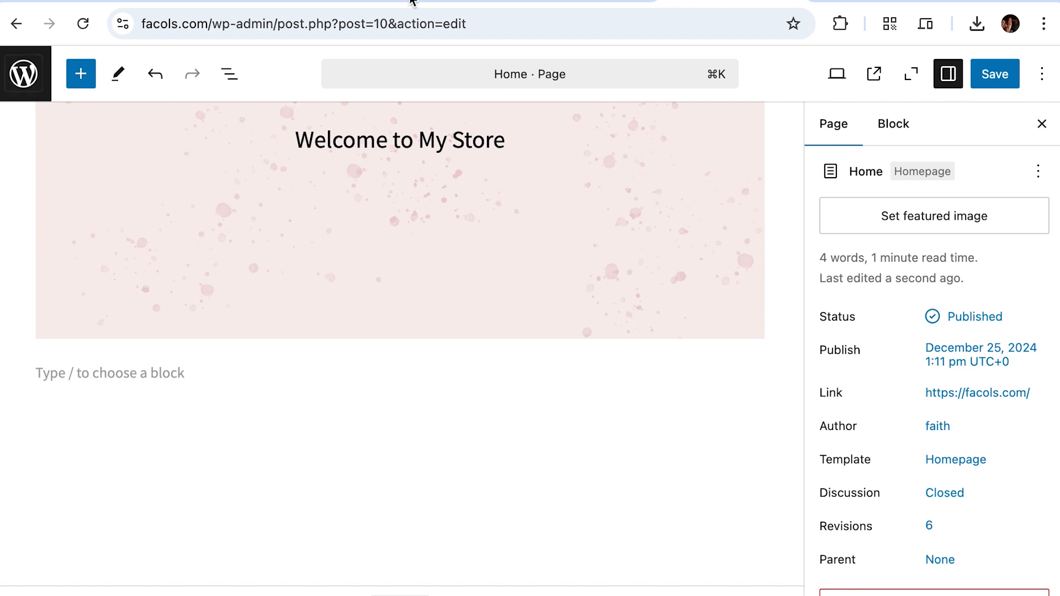
pyautogui.click(538, 2)
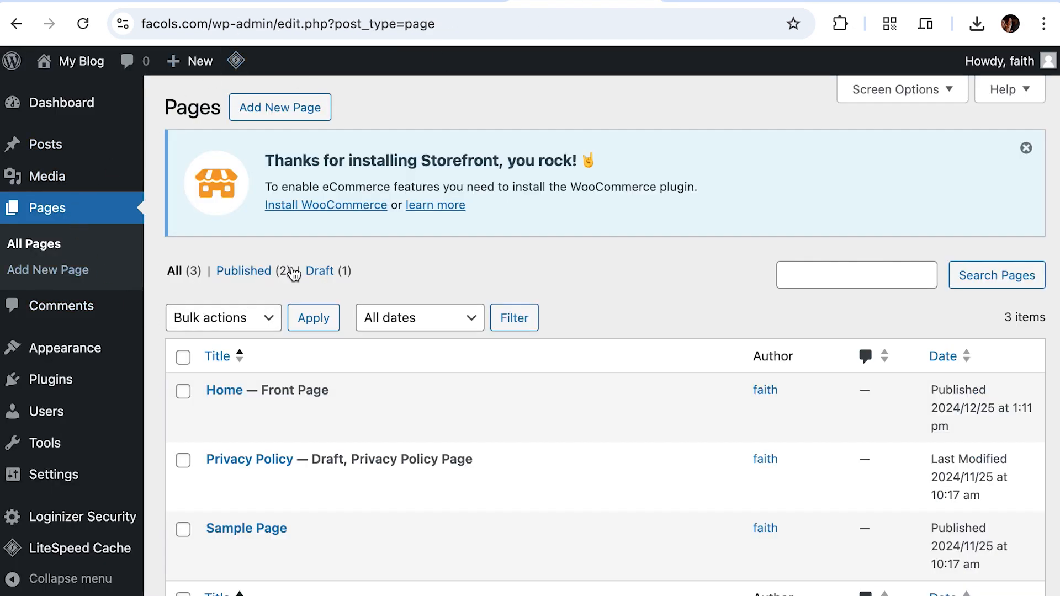
pyautogui.scroll(-2, 303, 284)
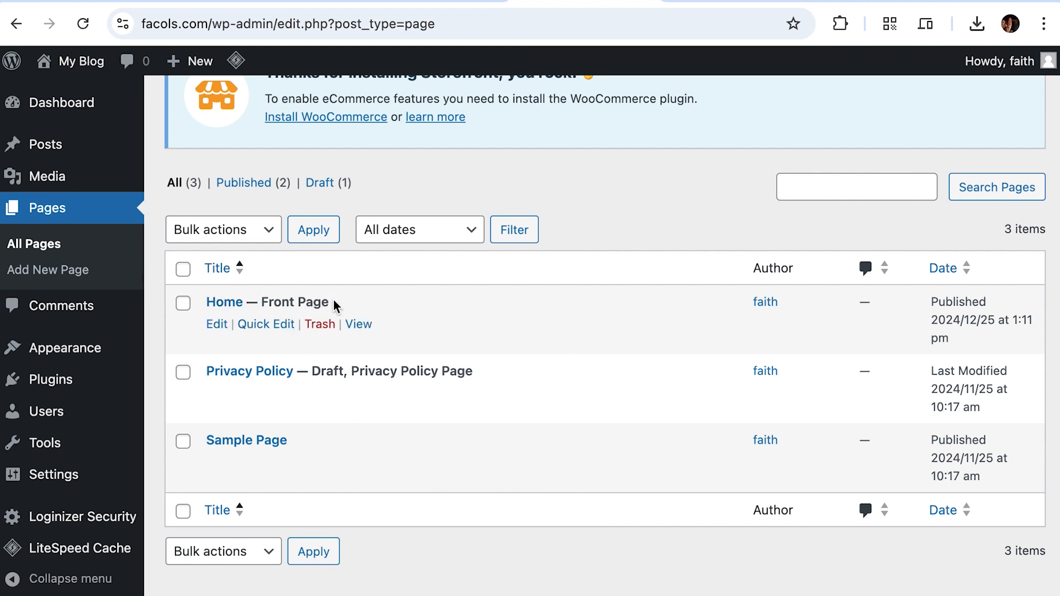
pyautogui.moveTo(339, 303); pyautogui.dragTo(208, 299)
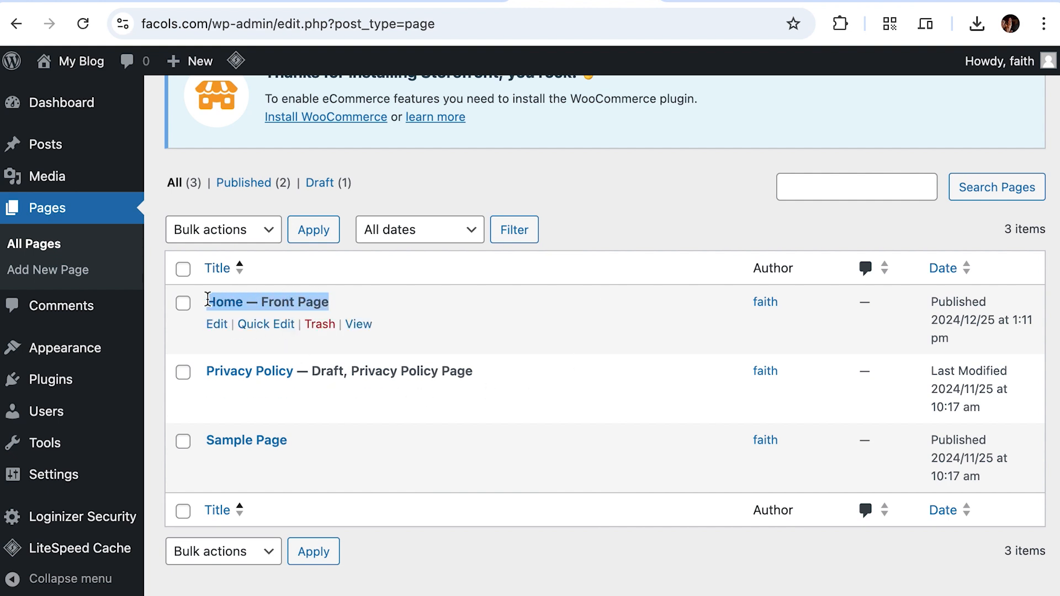
pyautogui.doubleClick(297, 298)
pyautogui.click(347, 305)
pyautogui.moveTo(347, 305); pyautogui.dragTo(262, 303)
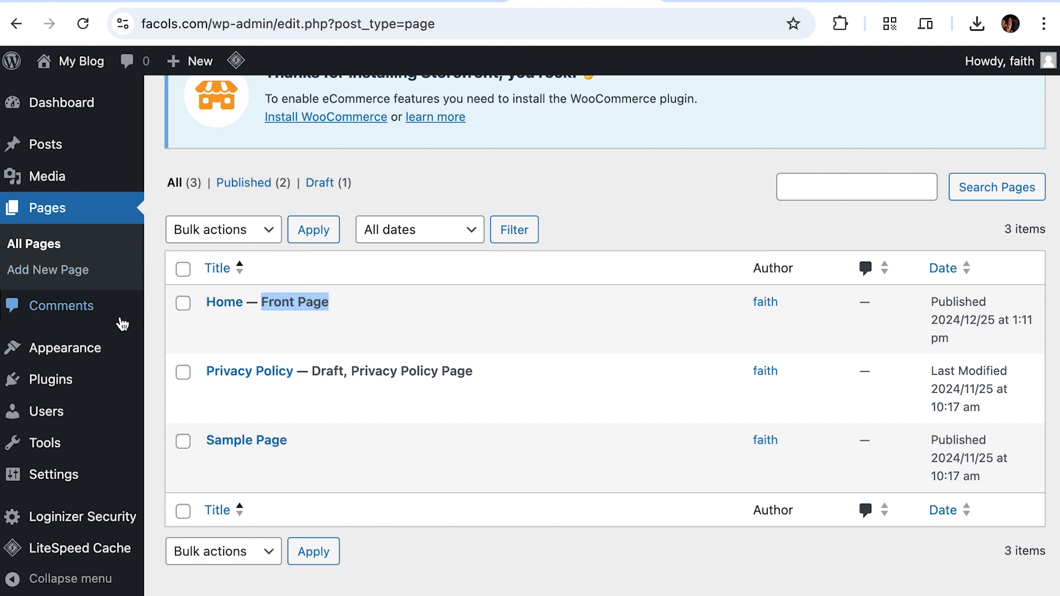
# Step: Go to Plugins > Installed Plugins
pyautogui.scroll(2, 272, 241)
pyautogui.scroll(1, 370, 331)
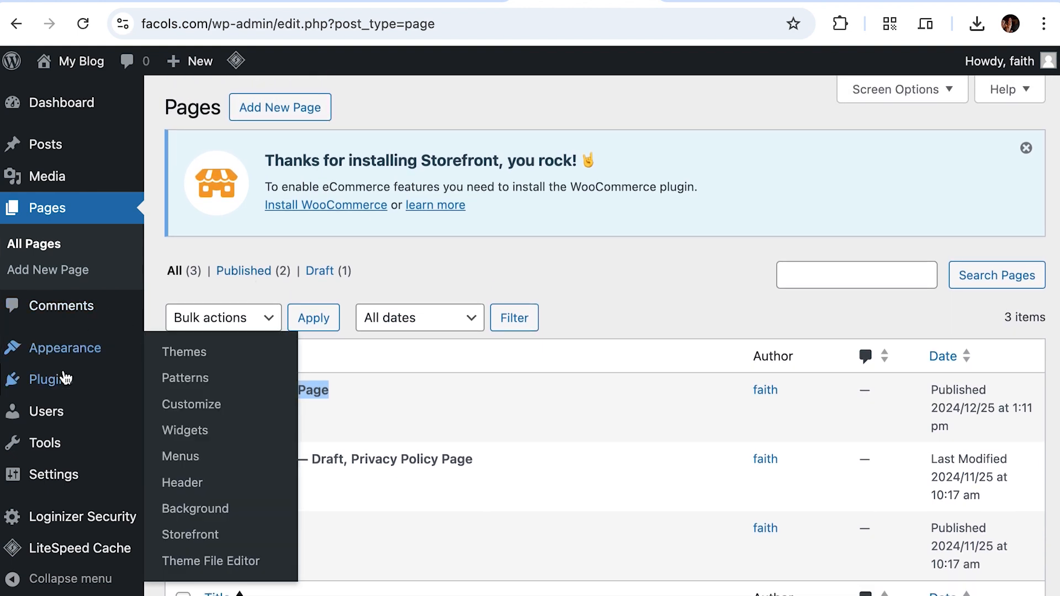
pyautogui.moveTo(62, 379)
pyautogui.click(166, 387)
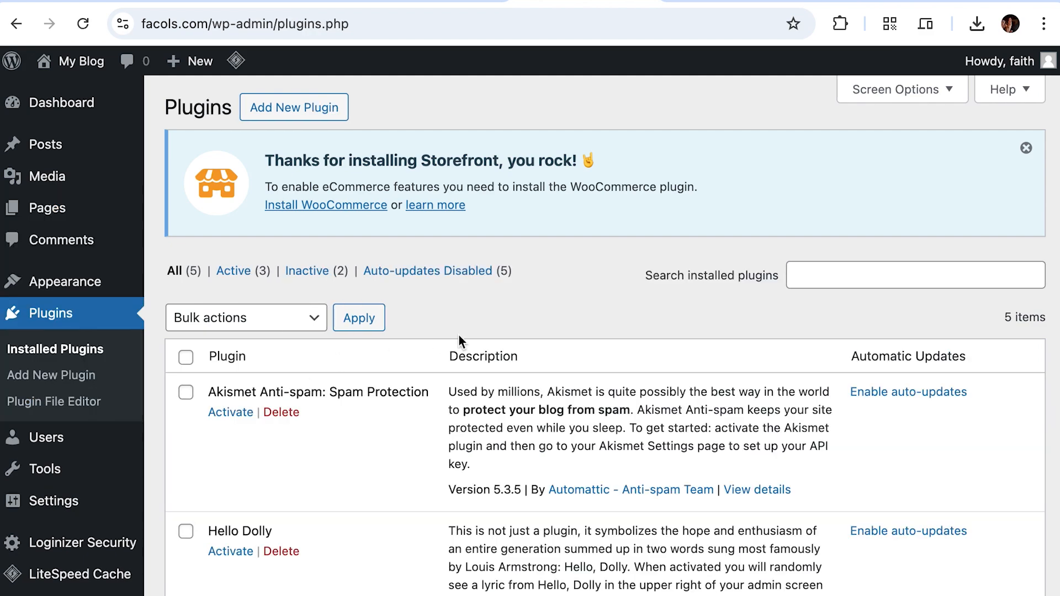
# Step: Search the plugin directory for 'Woocommerce' and install WooCommerce by Automattic
pyautogui.scroll(-10, 459, 336)
pyautogui.scroll(10, 459, 335)
pyautogui.click(302, 111)
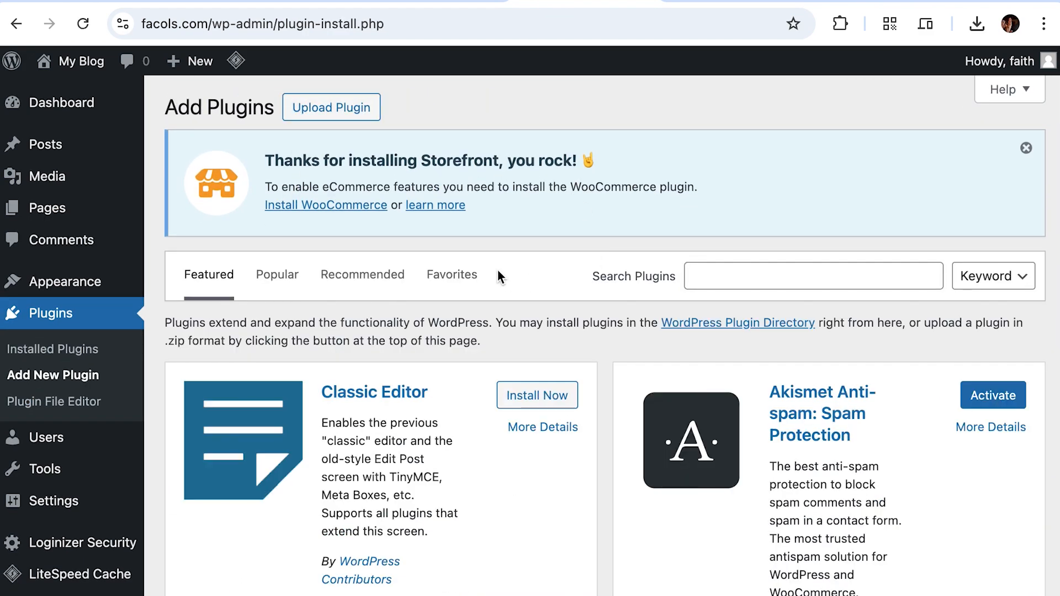
pyautogui.click(733, 270)
pyautogui.write('Wo')
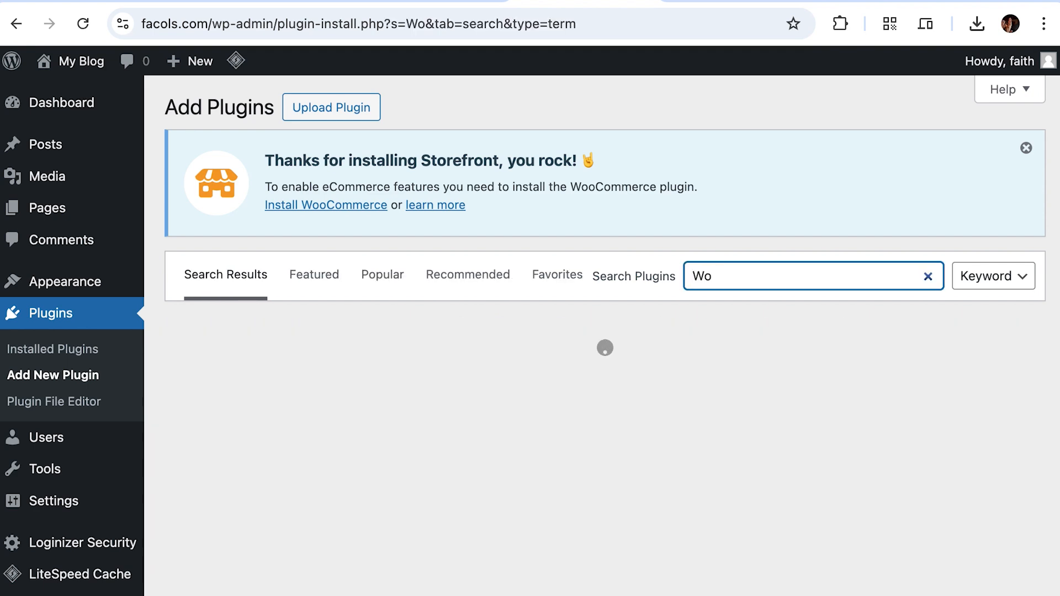
pyautogui.write('ocomer')
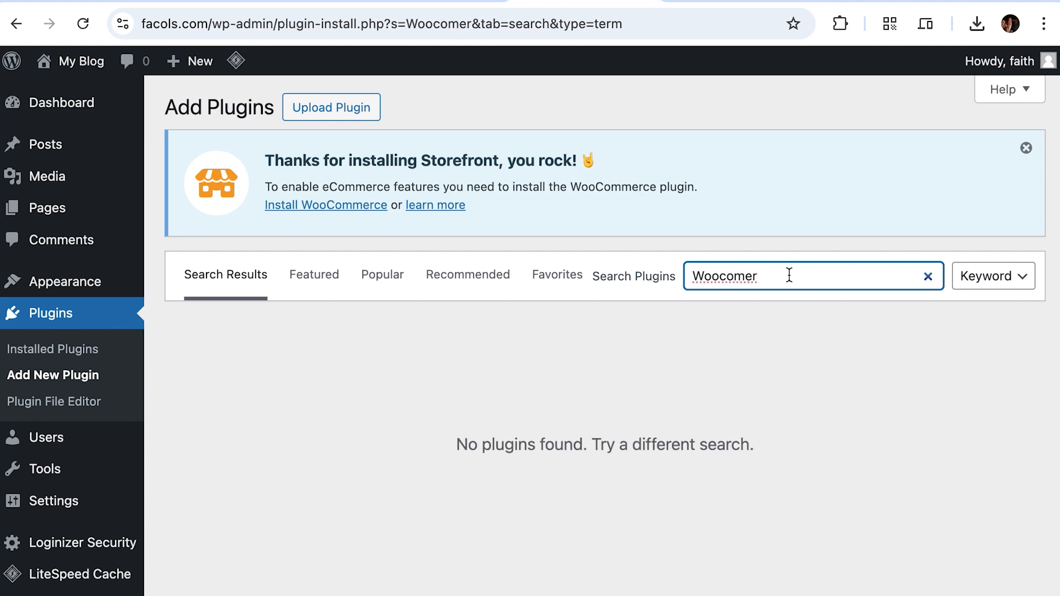
pyautogui.press('BackSpace')
pyautogui.write('merce')
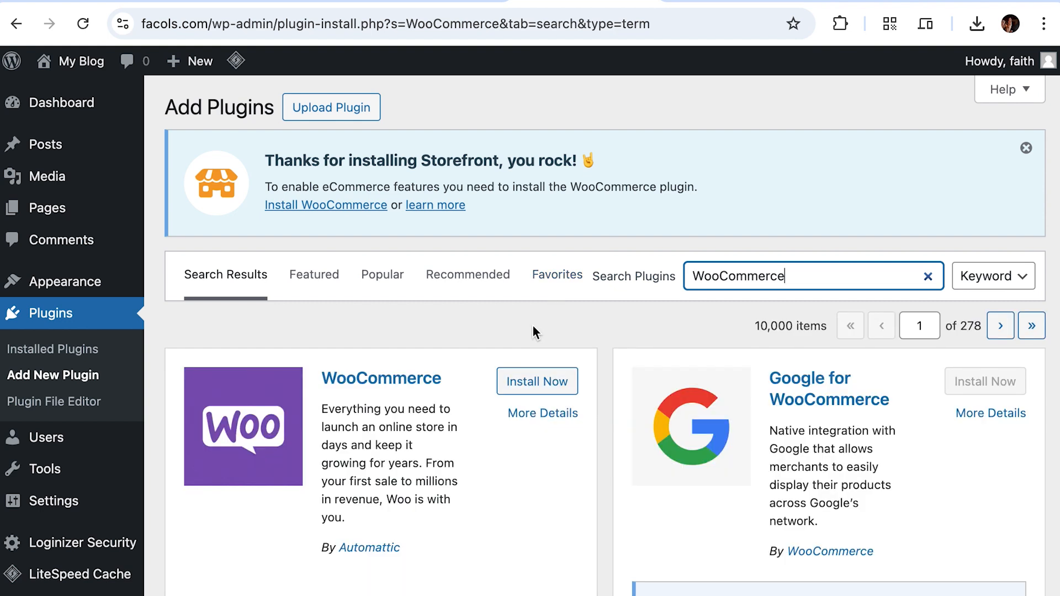
pyautogui.scroll(-1, 457, 355)
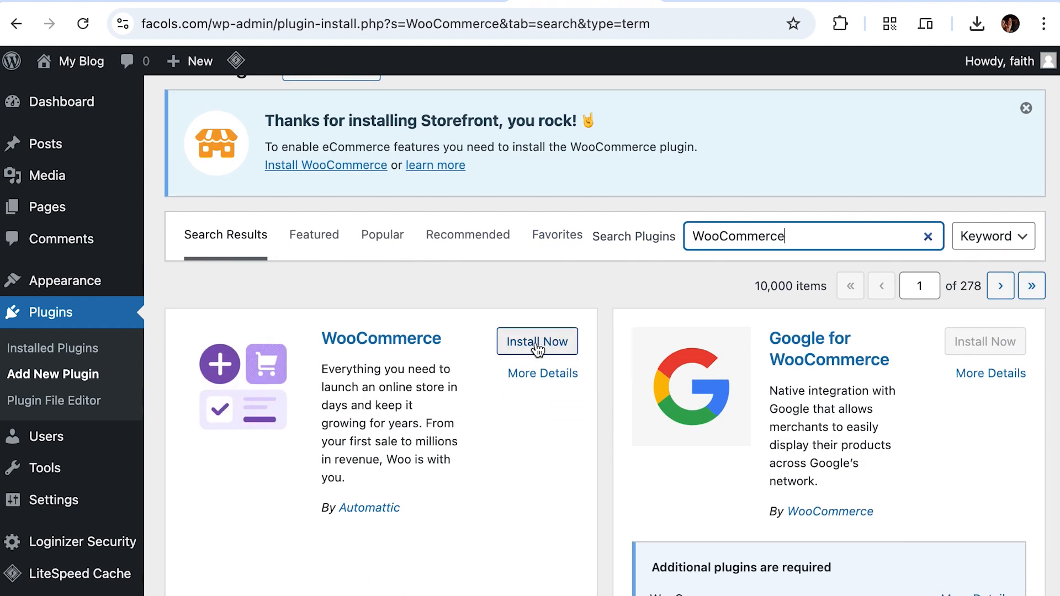
pyautogui.click(538, 345)
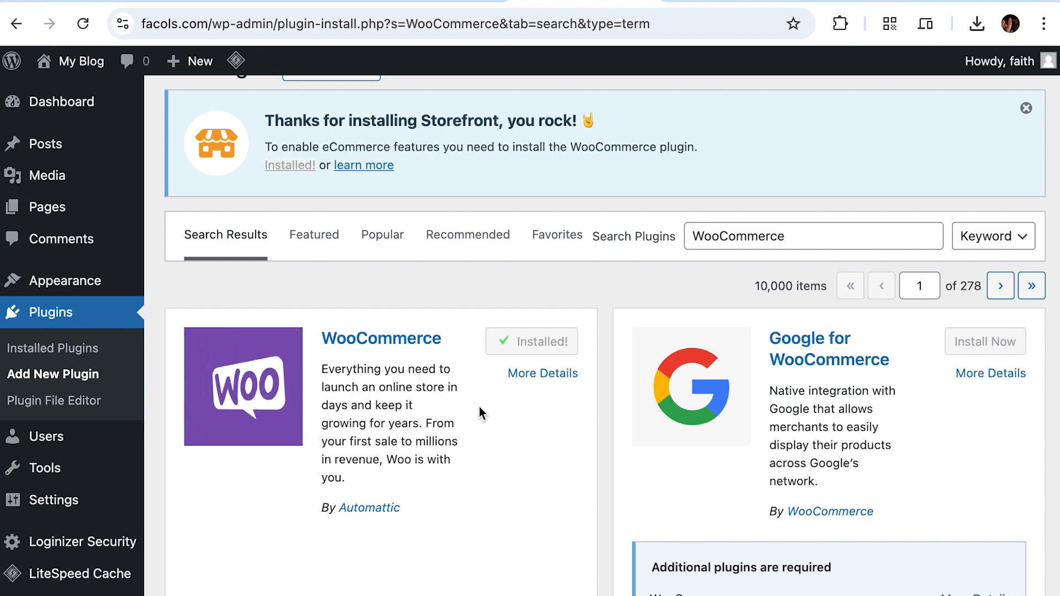
# Step: Activate WooCommerce and start store setup as a business just starting out
pyautogui.click(539, 344)
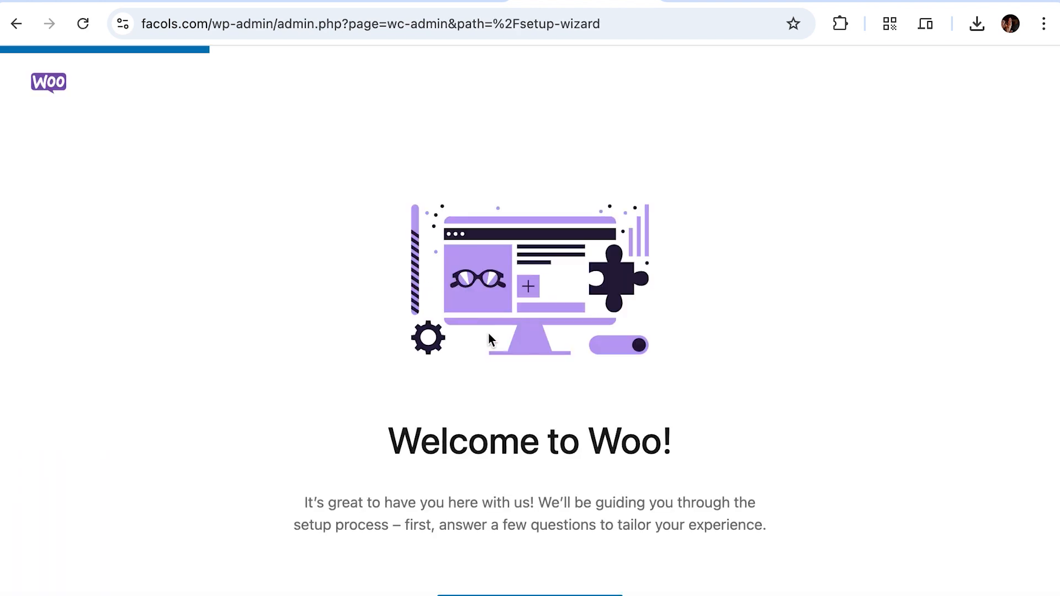
pyautogui.scroll(-3, 488, 333)
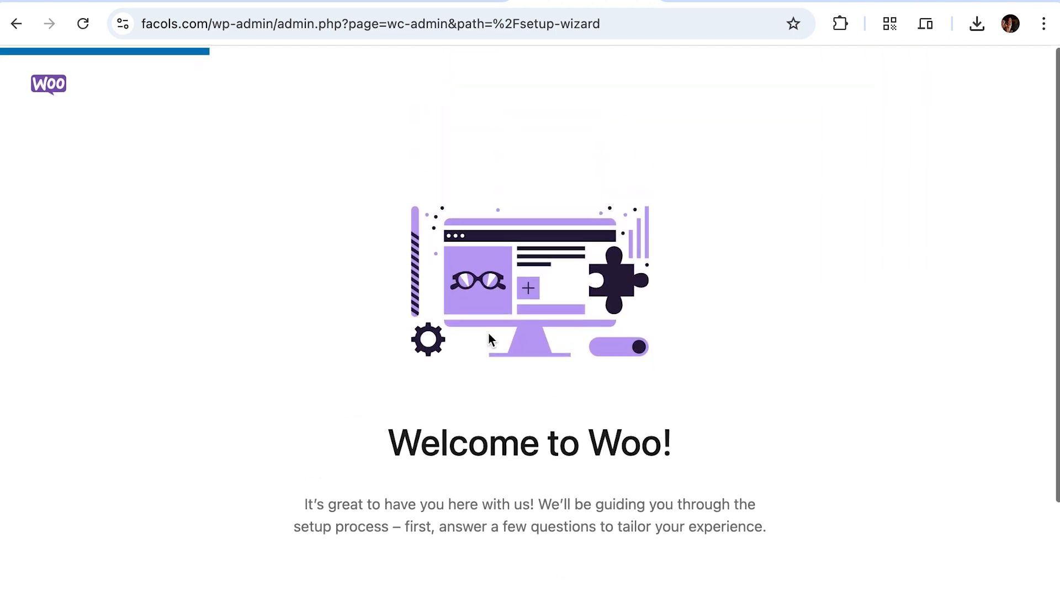
pyautogui.scroll(-3, 488, 332)
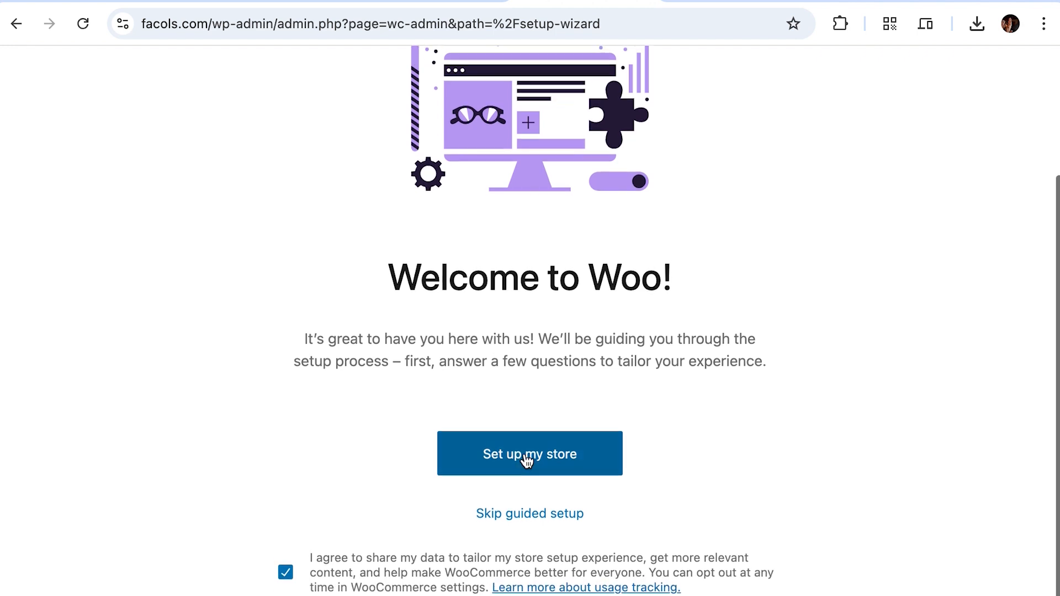
pyautogui.click(527, 458)
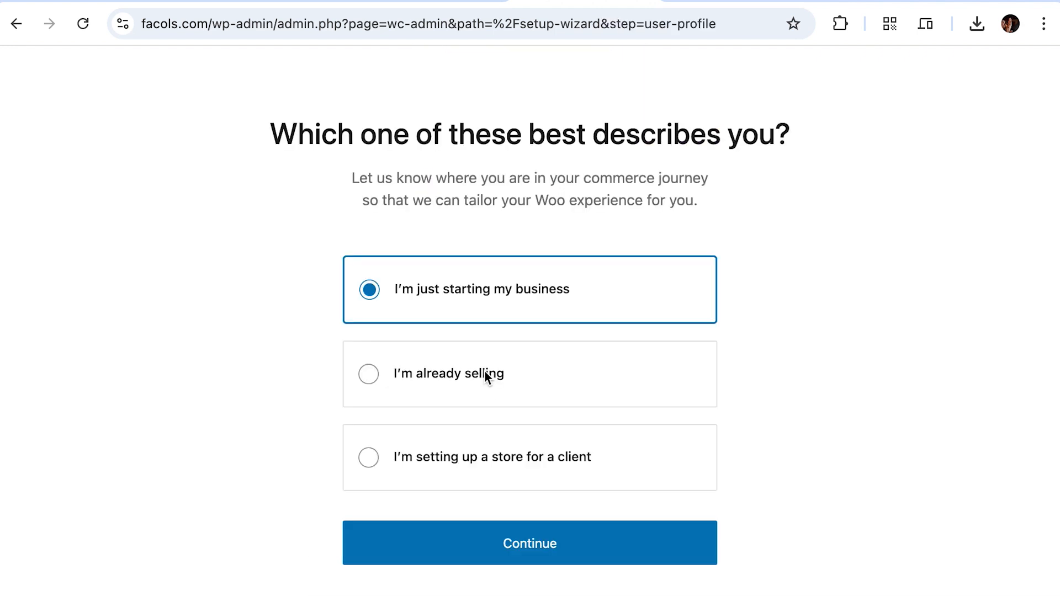
pyautogui.click(503, 542)
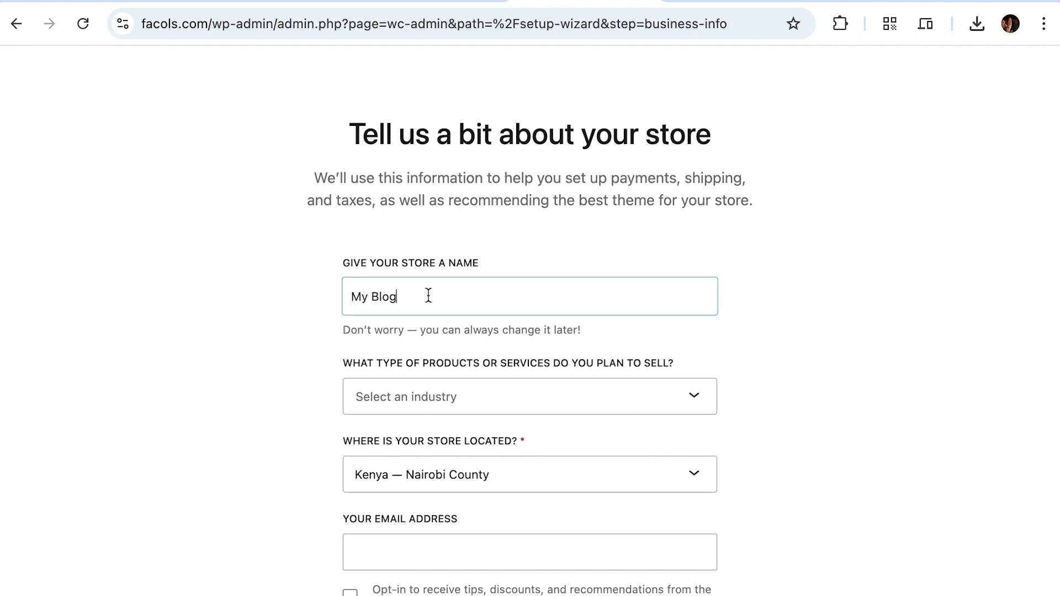
# Step: Name the store 'Facols Collections' and choose Electronics and computers as its industry
pyautogui.moveTo(429, 296); pyautogui.dragTo(320, 302)
pyautogui.write('Ra')
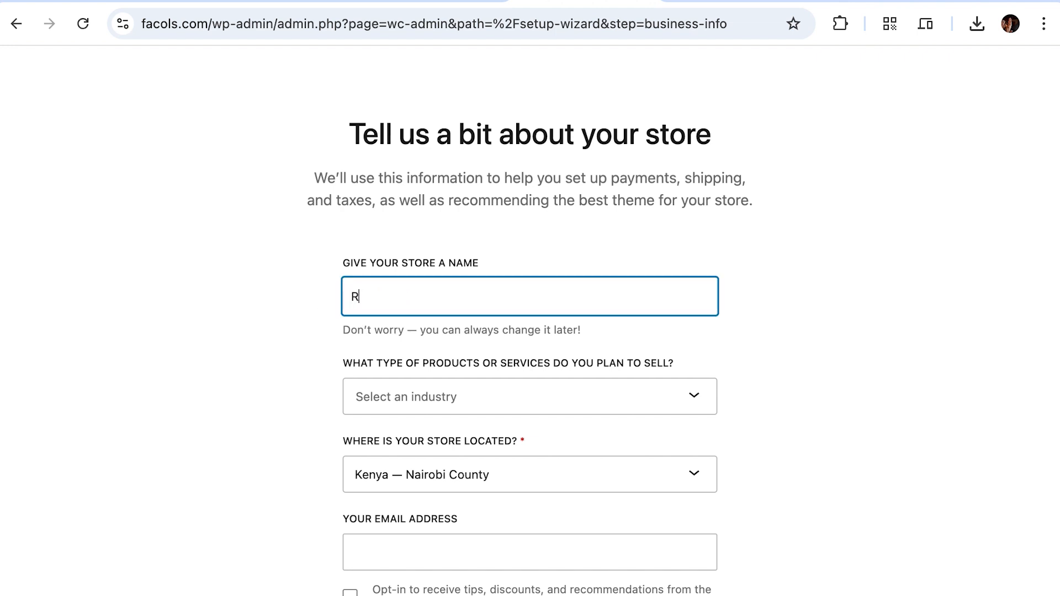
pyautogui.press('BackSpace')
pyautogui.write('Facols Collections')
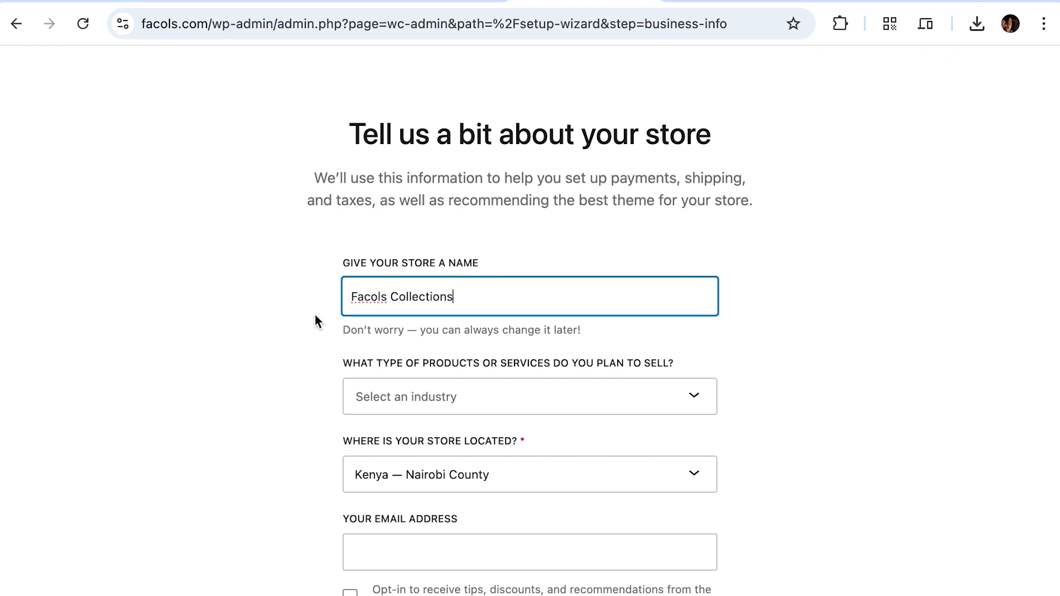
pyautogui.tripleClick(474, 296)
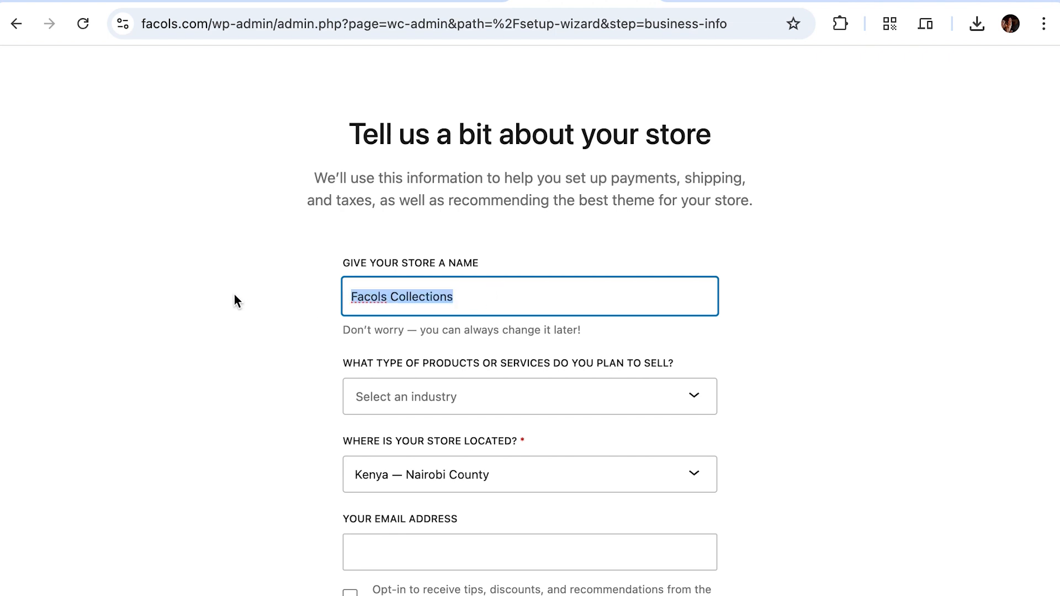
pyautogui.click(479, 386)
pyautogui.scroll(-1, 457, 497)
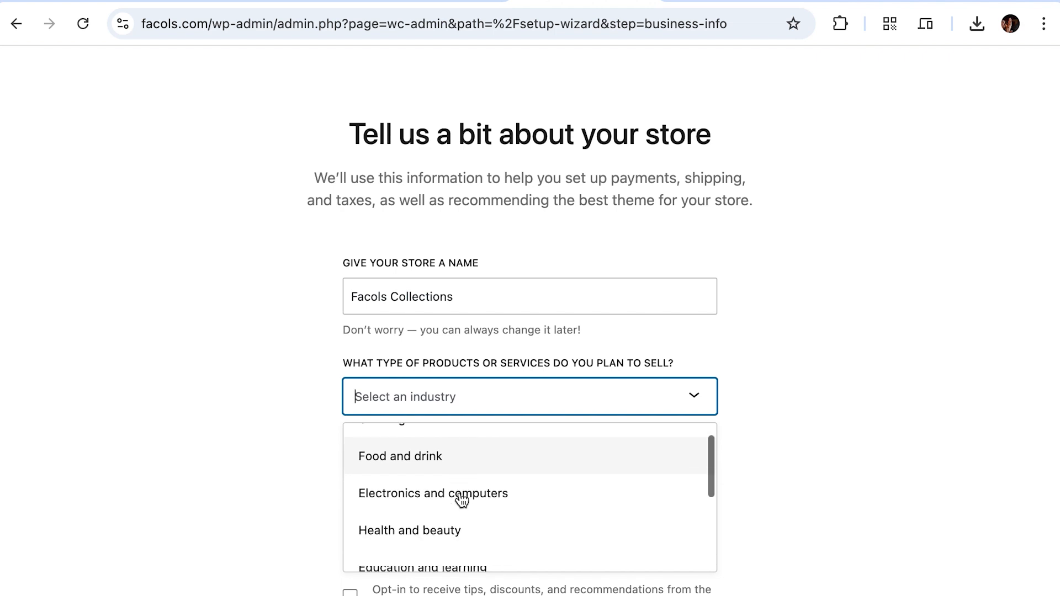
pyautogui.scroll(1, 461, 497)
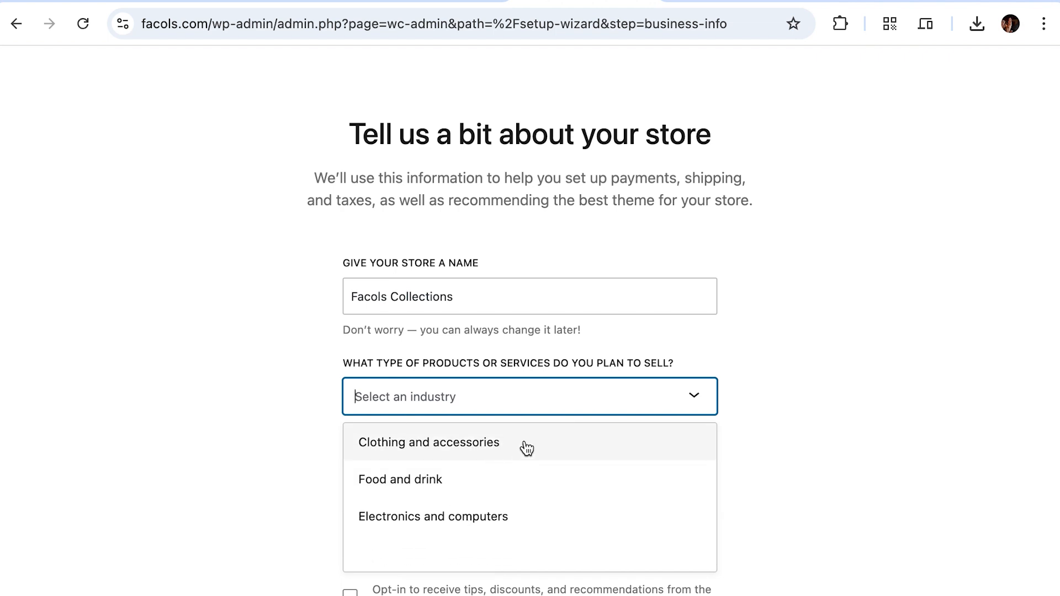
pyautogui.click(507, 519)
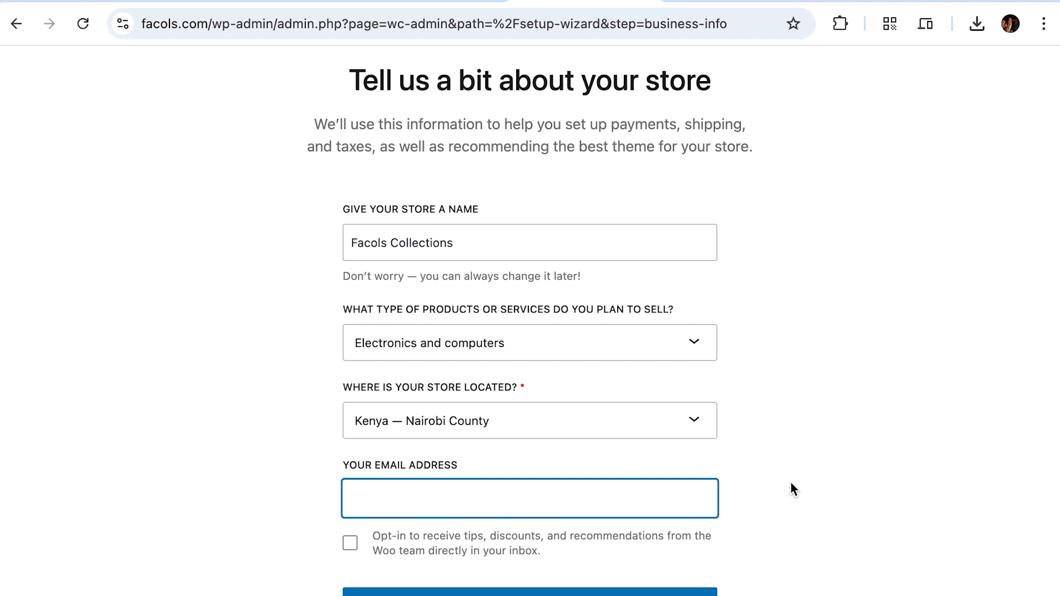
# Step: Finish setup declining Jetpack, MailPoet, Pinterest and Google for WooCommerce features
pyautogui.click(535, 590)
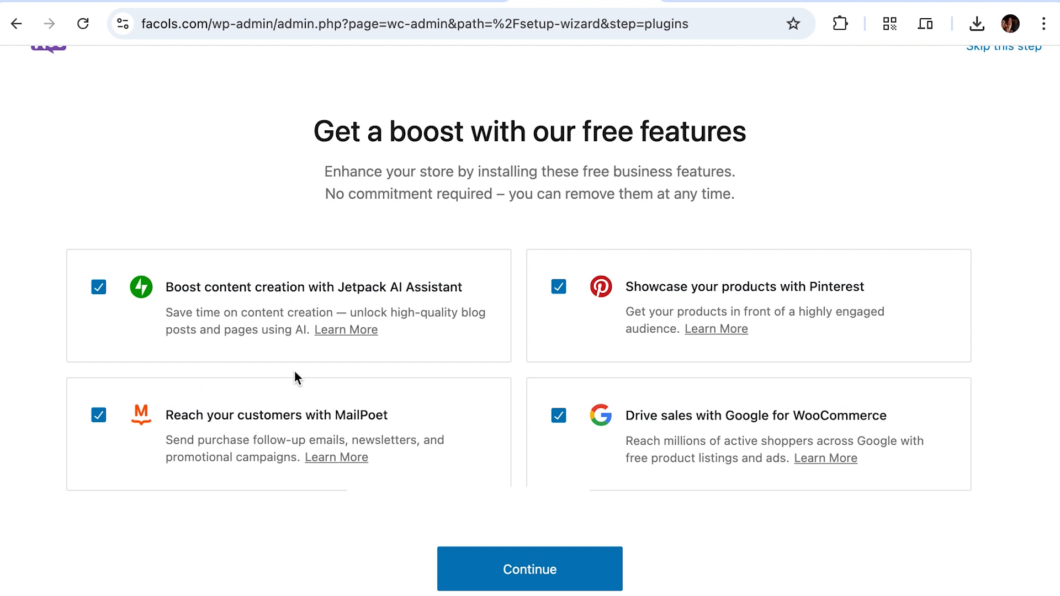
pyautogui.click(99, 287)
pyautogui.click(97, 418)
pyautogui.click(559, 287)
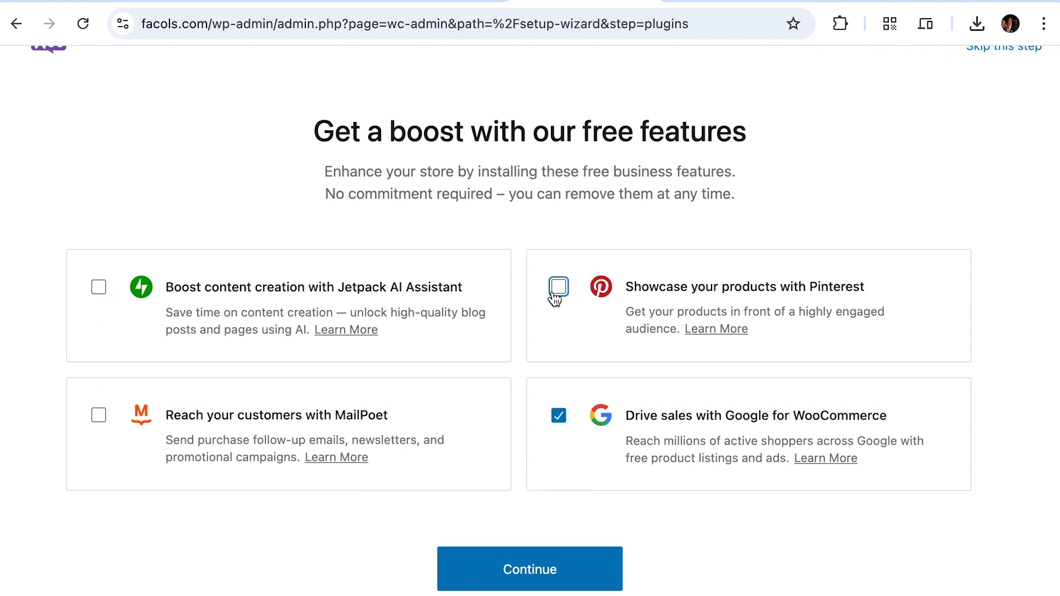
pyautogui.click(556, 416)
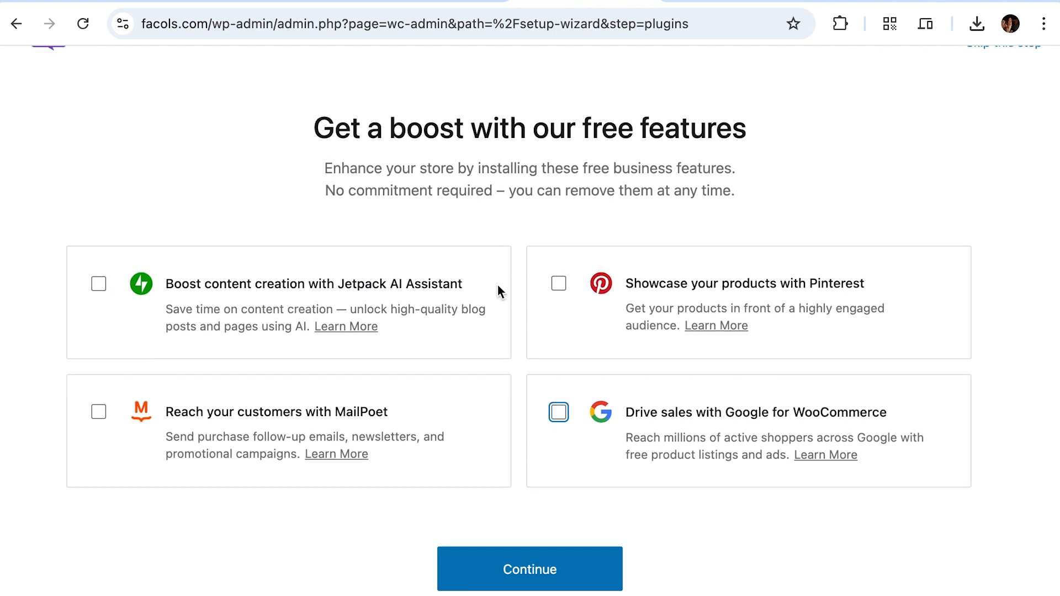
pyautogui.click(519, 569)
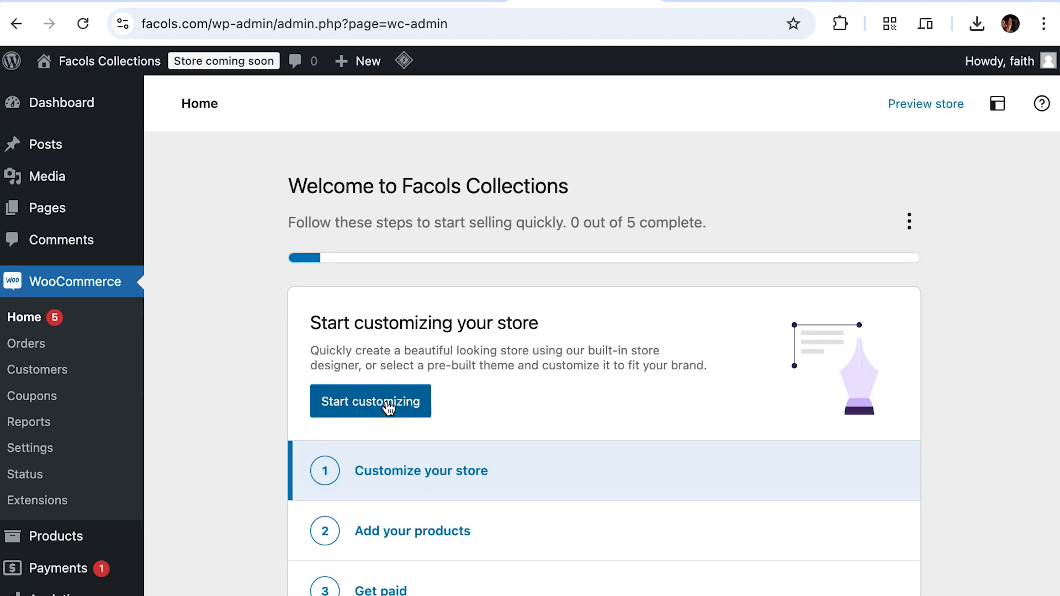
# Step: Look over the WooCommerce Home task list and enter Customize your store
pyautogui.scroll(-4, 248, 379)
pyautogui.scroll(4, 247, 380)
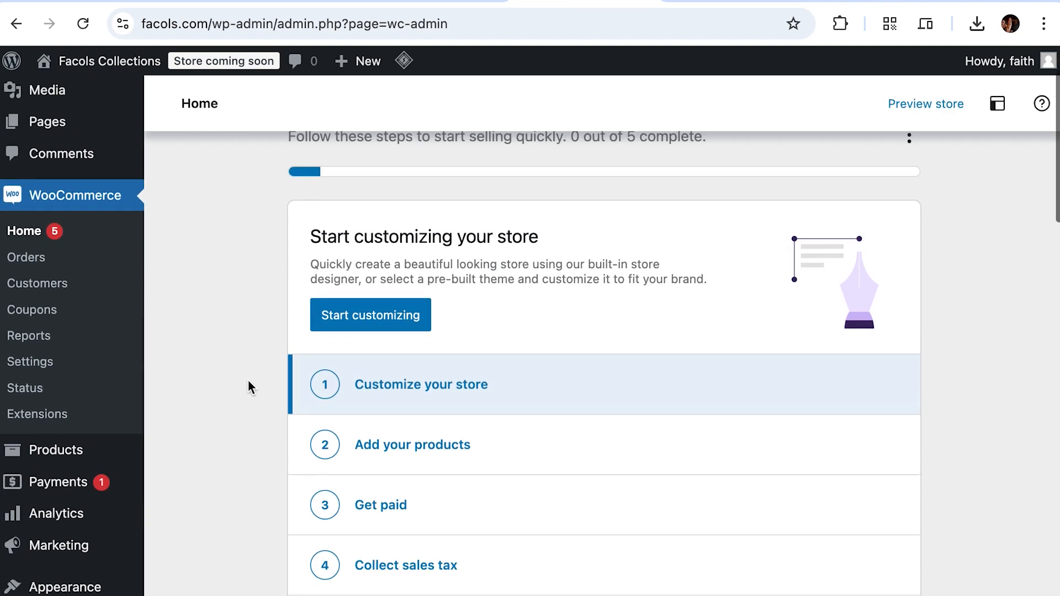
pyautogui.scroll(-1, 247, 380)
pyautogui.scroll(1, 247, 380)
pyautogui.scroll(-2, 247, 380)
pyautogui.scroll(2, 247, 379)
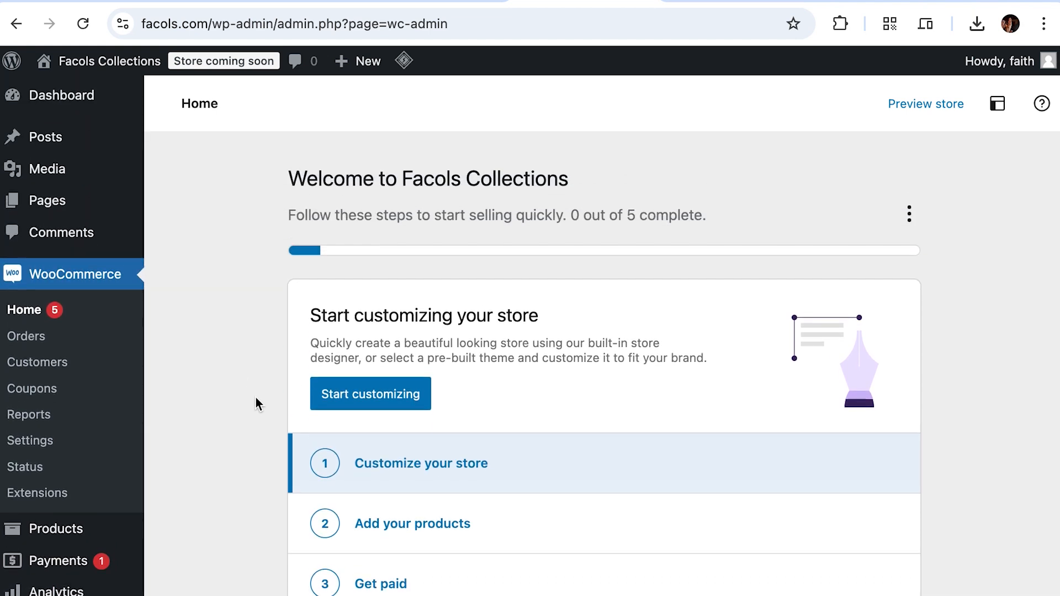
pyautogui.scroll(-3, 256, 397)
pyautogui.scroll(-12, 256, 398)
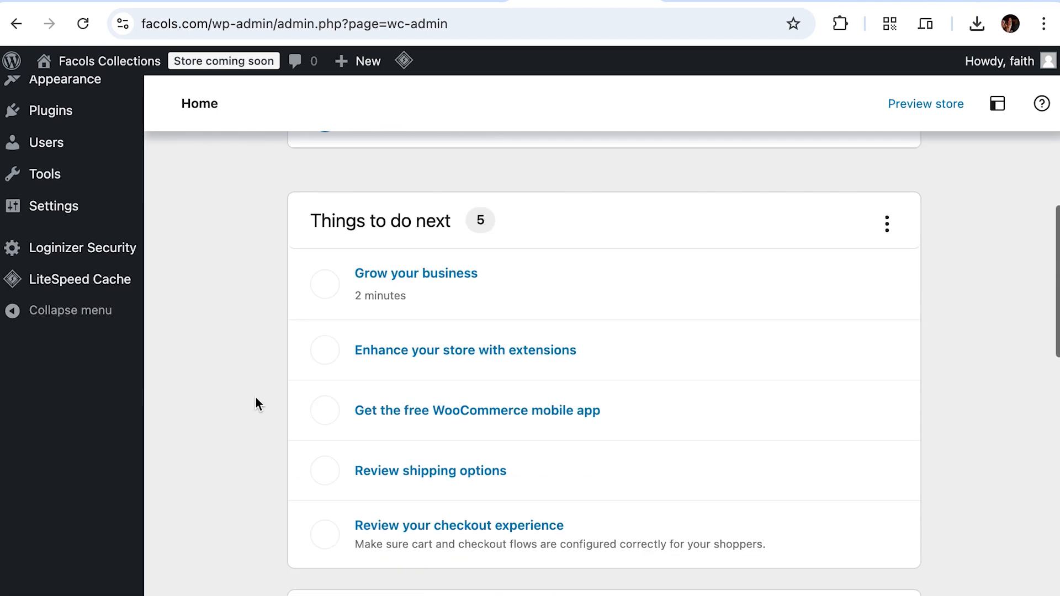
pyautogui.scroll(5, 256, 398)
pyautogui.scroll(6, 256, 397)
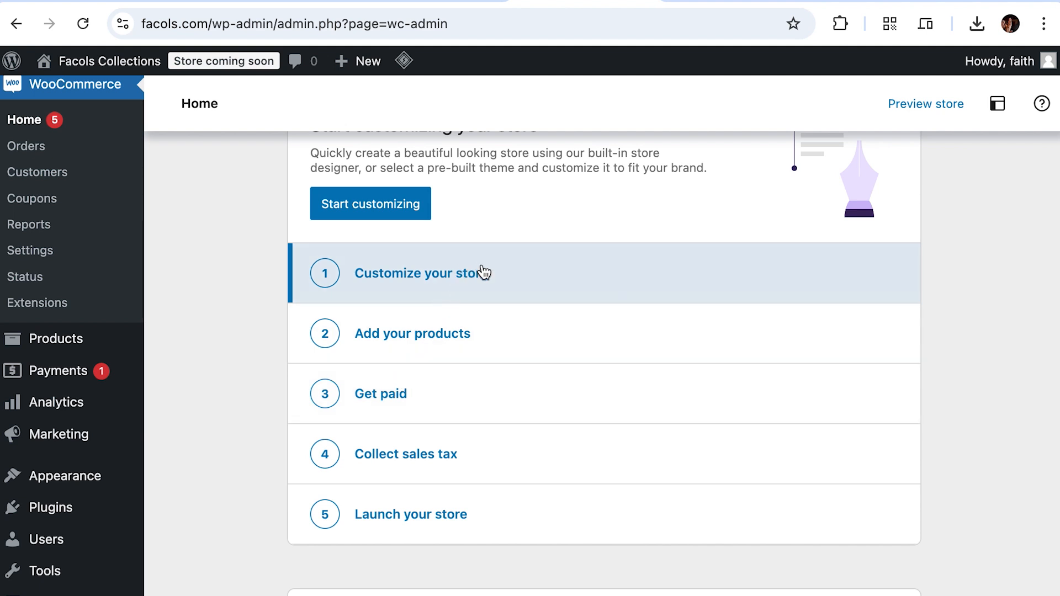
pyautogui.click(484, 273)
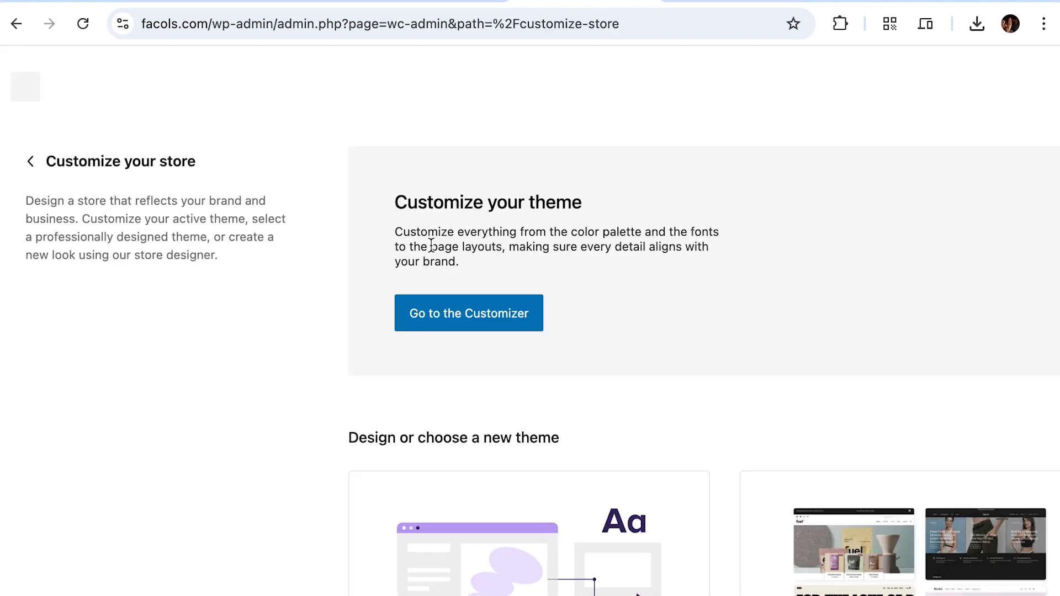
# Step: Return from Customize your store to the WooCommerce Home task list
pyautogui.scroll(-3, 388, 414)
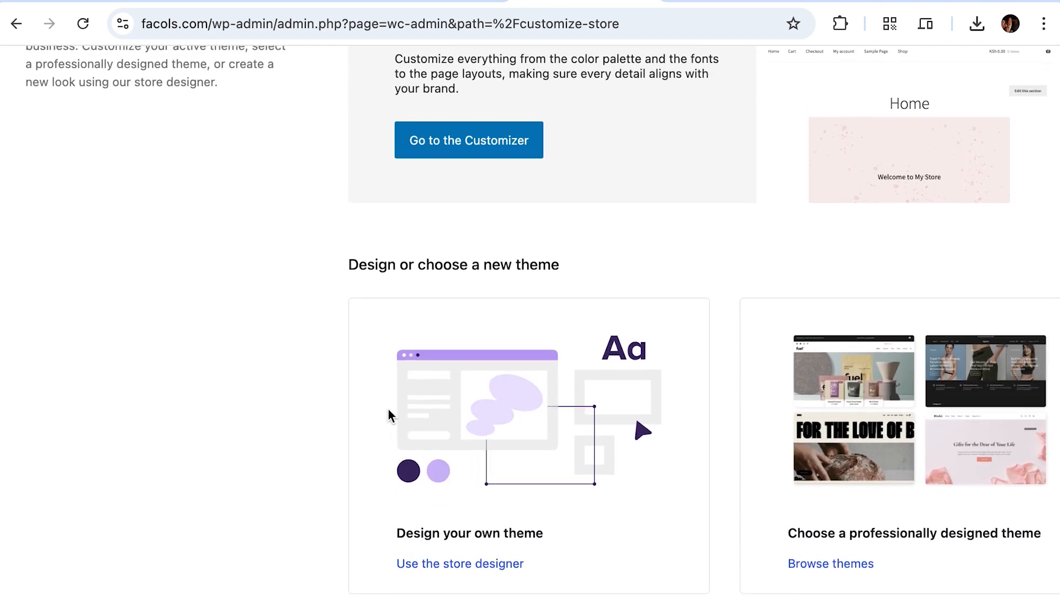
pyautogui.scroll(3, 388, 409)
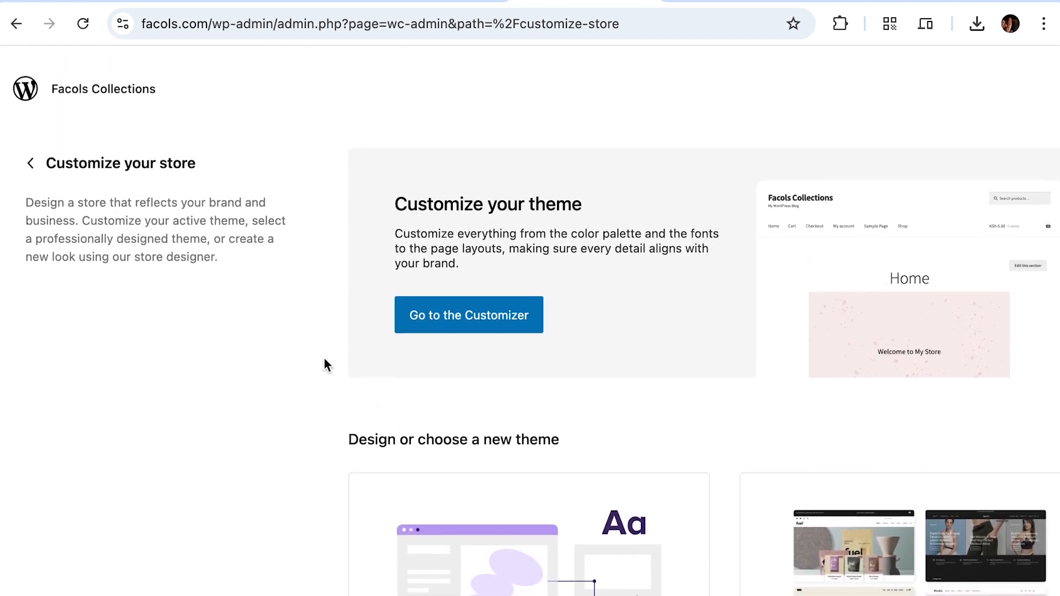
pyautogui.click(30, 161)
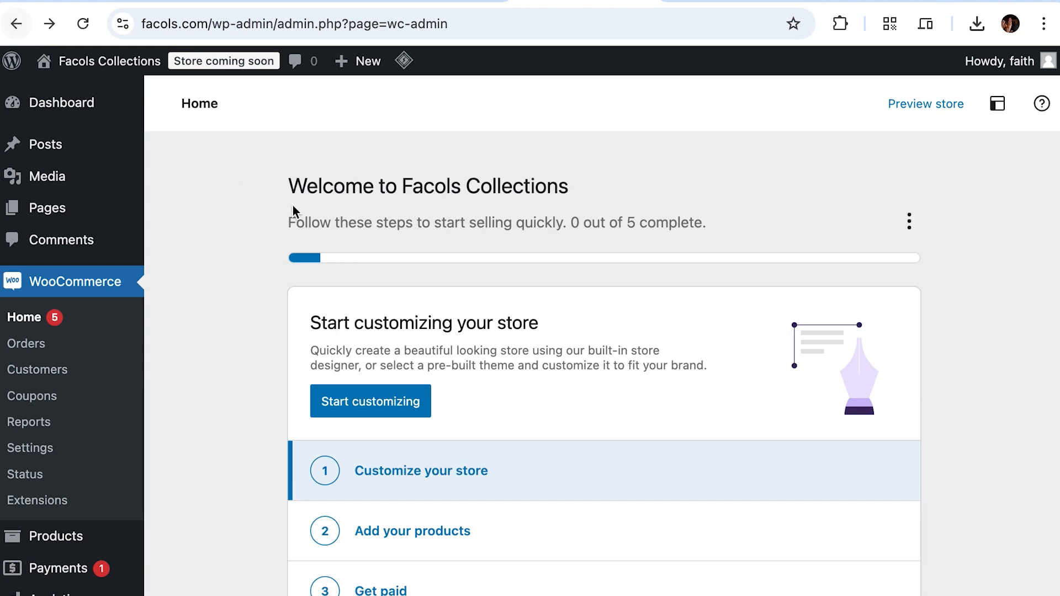
pyautogui.scroll(-5, 513, 375)
# Step: Create a physical product named 'Iphone 15' and move to its description
pyautogui.click(450, 353)
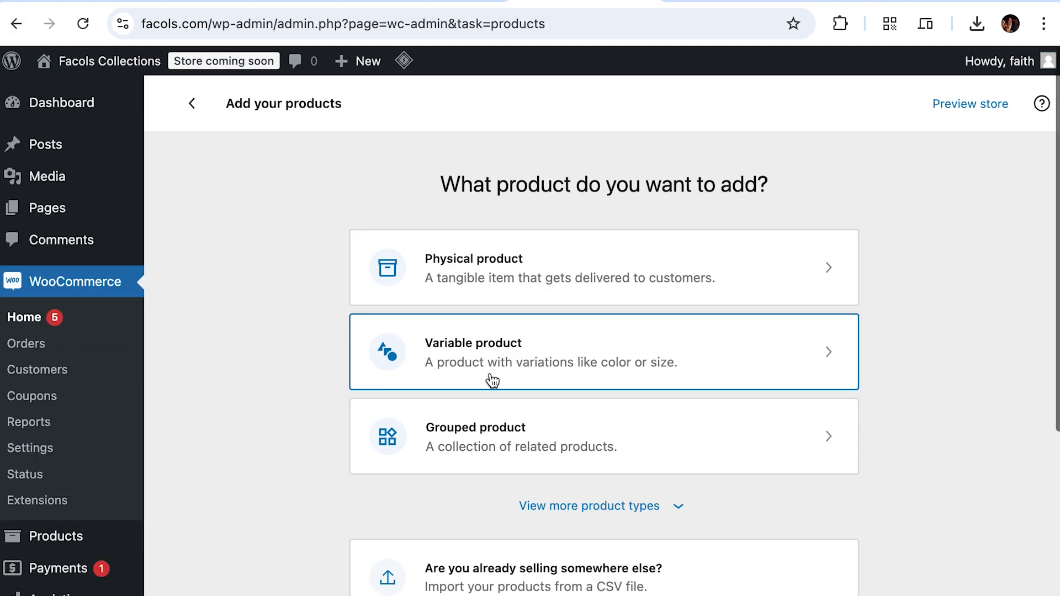
pyautogui.click(522, 259)
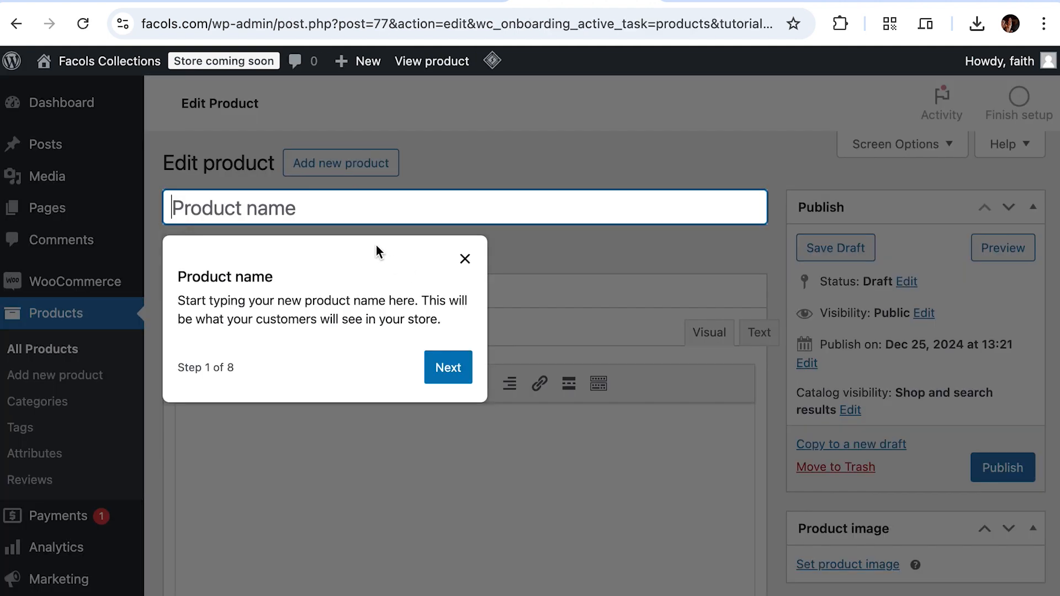
pyautogui.click(465, 259)
pyautogui.click(399, 206)
pyautogui.write('Iphone')
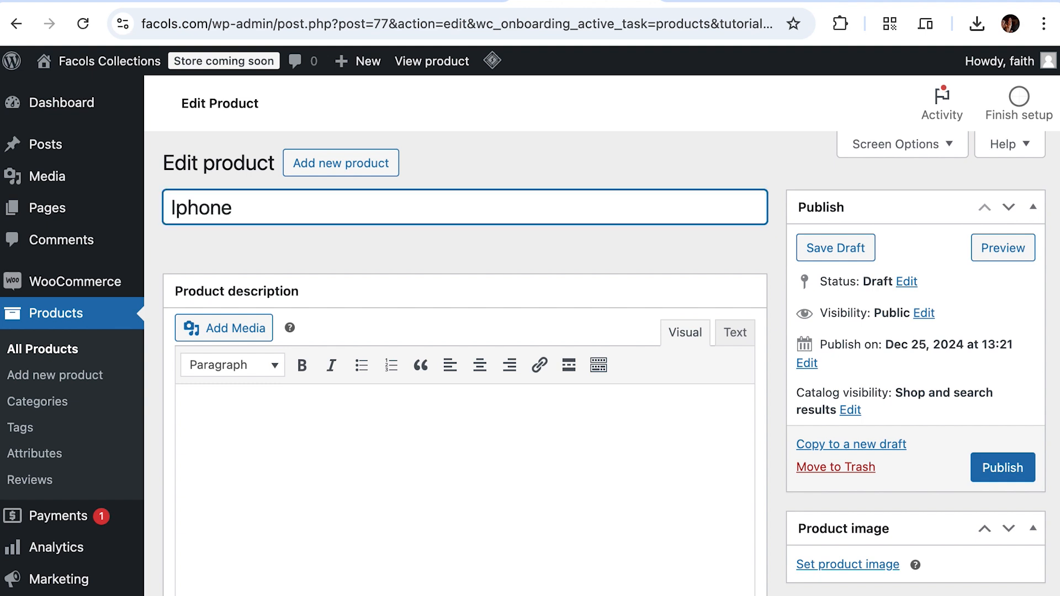
pyautogui.write(' 15')
pyautogui.click(304, 424)
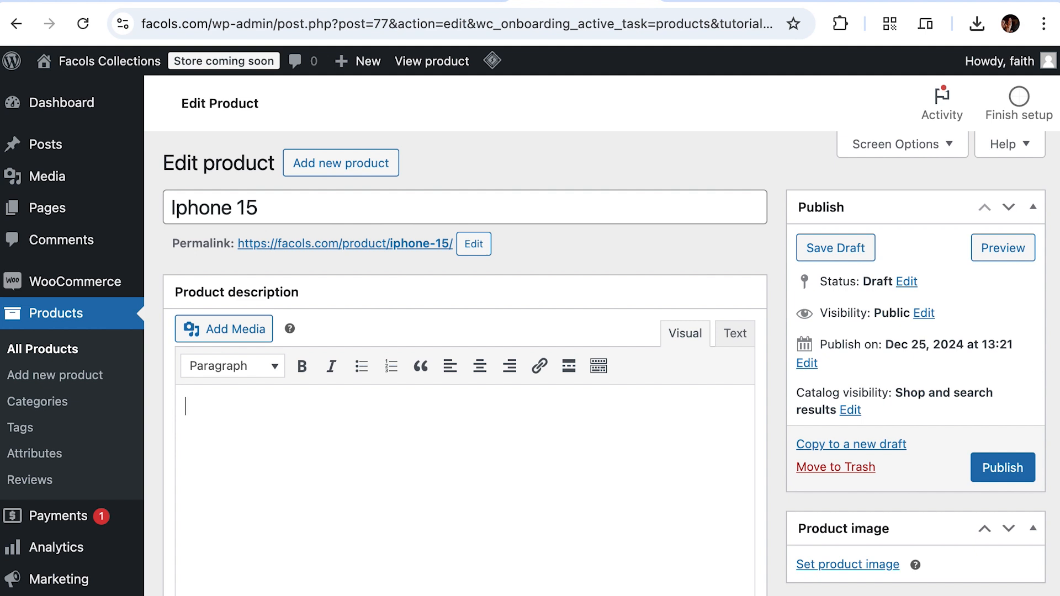
pyautogui.press('super+Tab')
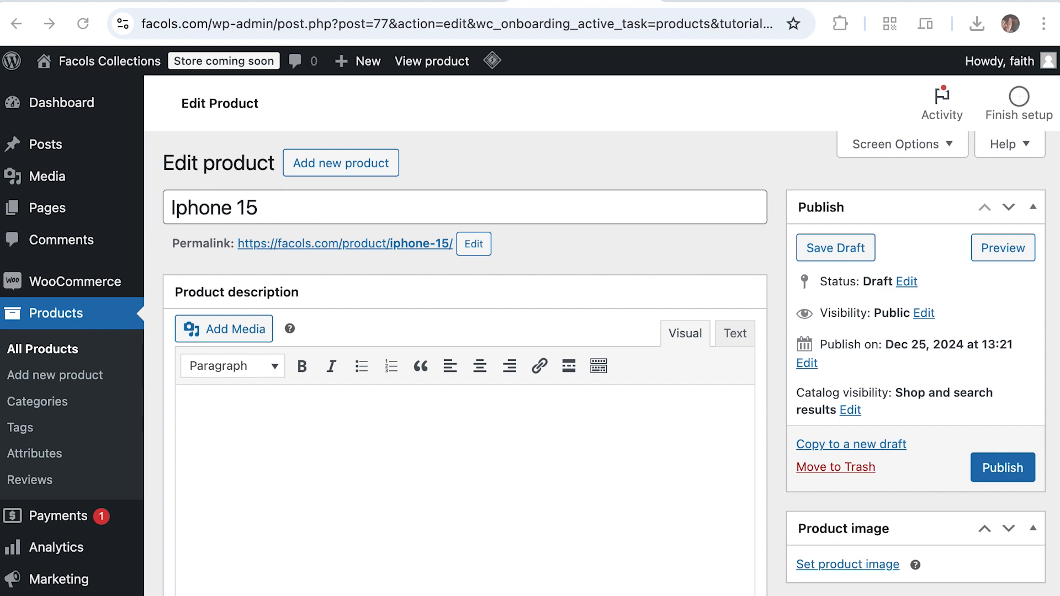
# Step: Paste the prepared Key Features text into the product description
pyautogui.click(316, 432)
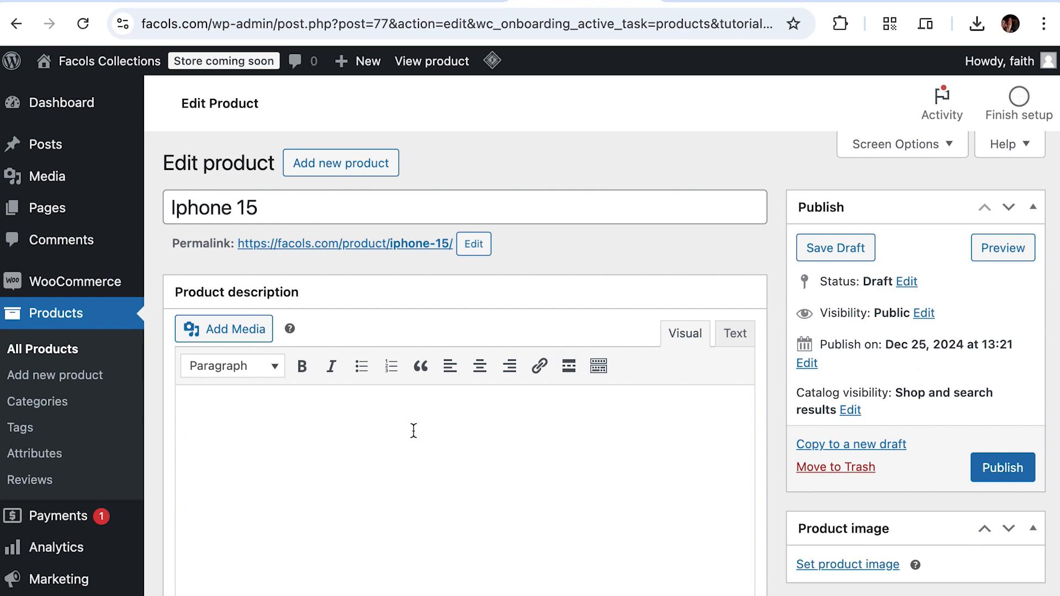
pyautogui.hotkey('ctrl', 'v')
pyautogui.scroll(-5, 407, 483)
pyautogui.scroll(3, 232, 348)
pyautogui.click(218, 390)
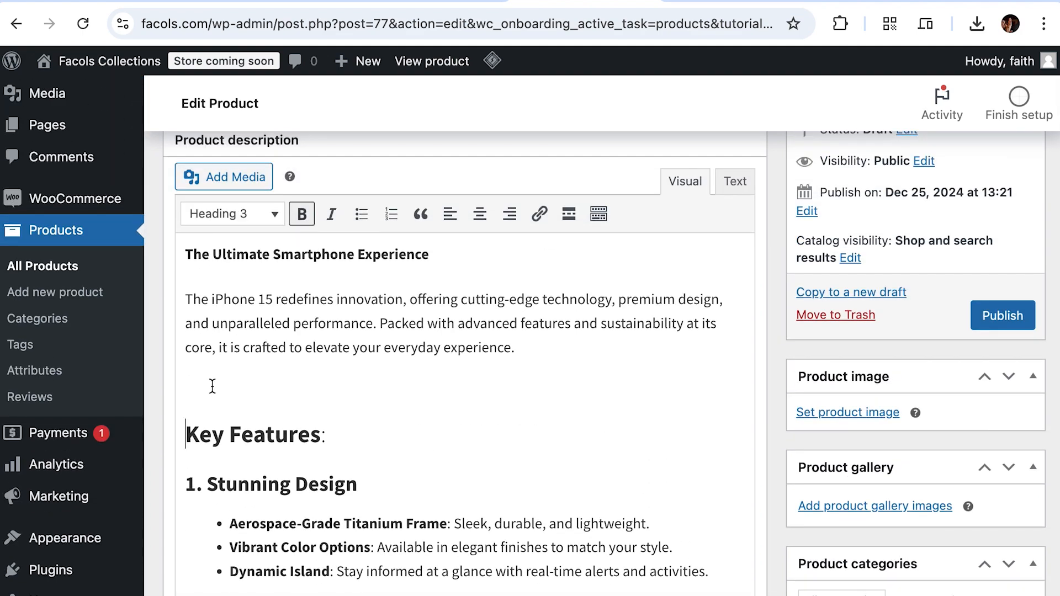
pyautogui.scroll(-10, 298, 430)
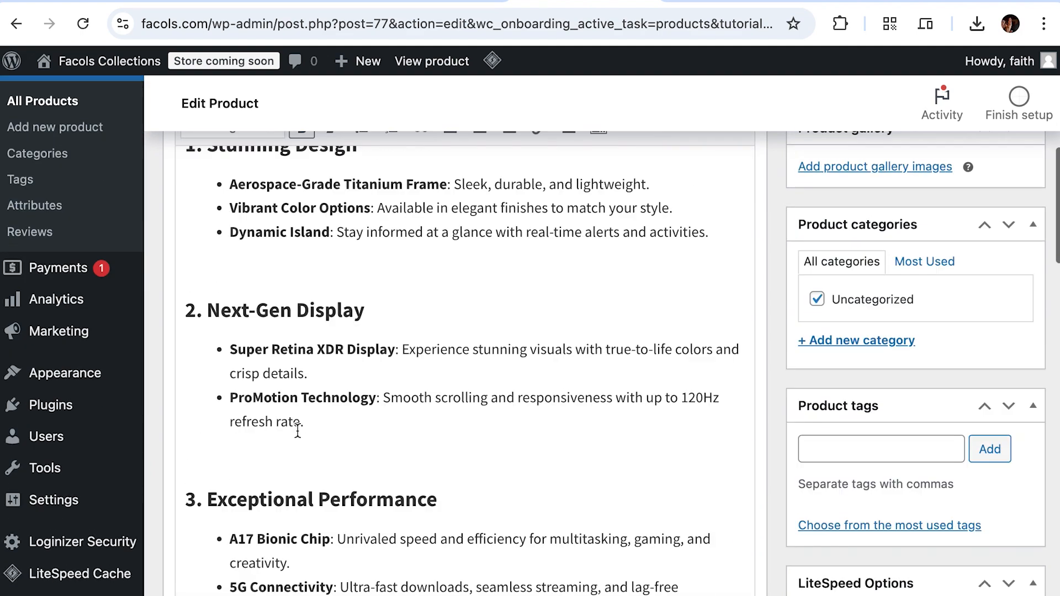
pyautogui.scroll(-15, 297, 431)
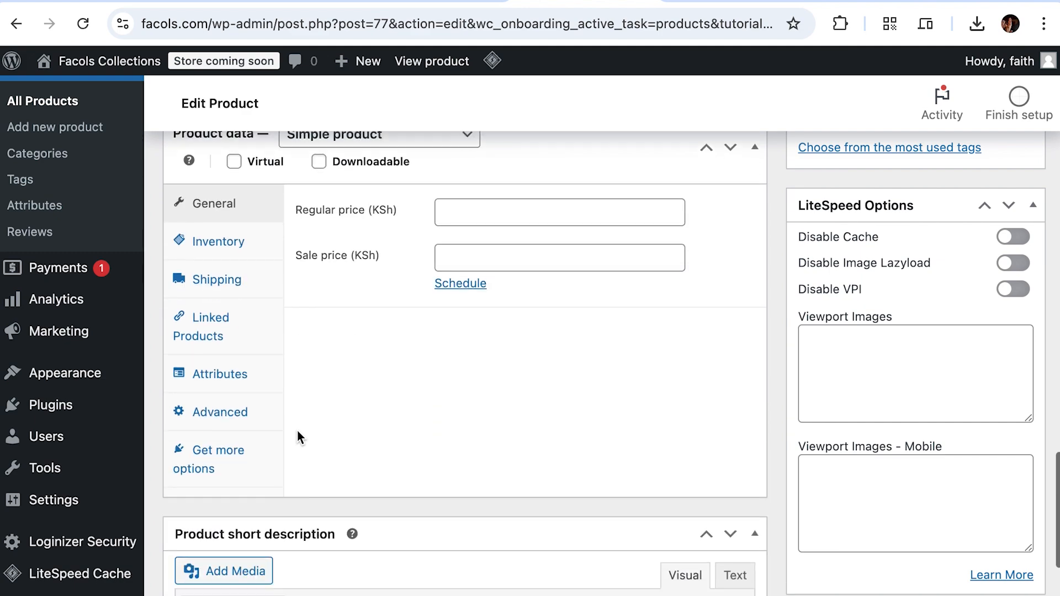
pyautogui.scroll(20, 297, 430)
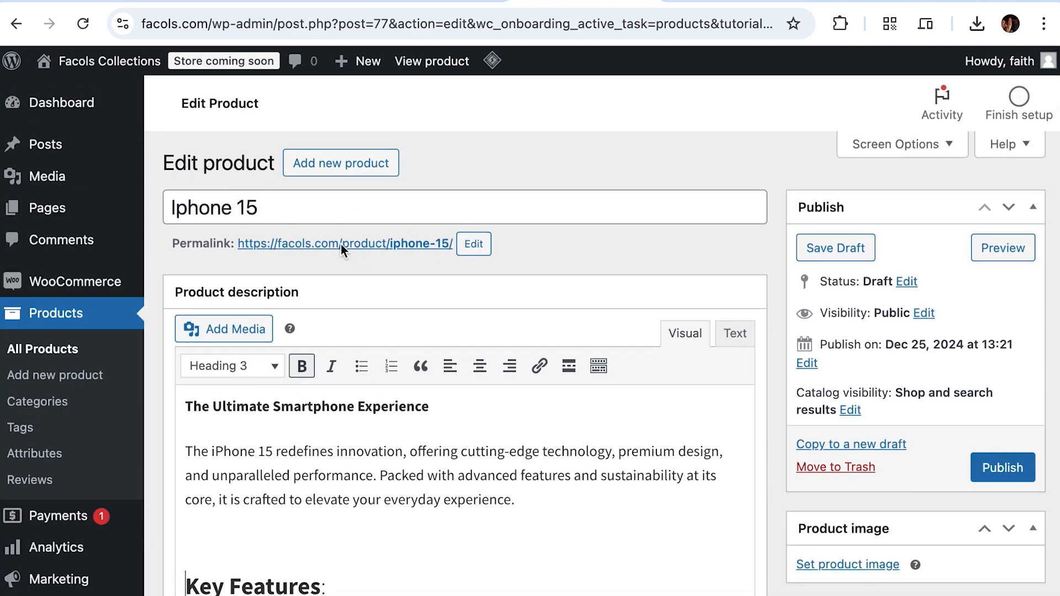
pyautogui.scroll(-15, 392, 378)
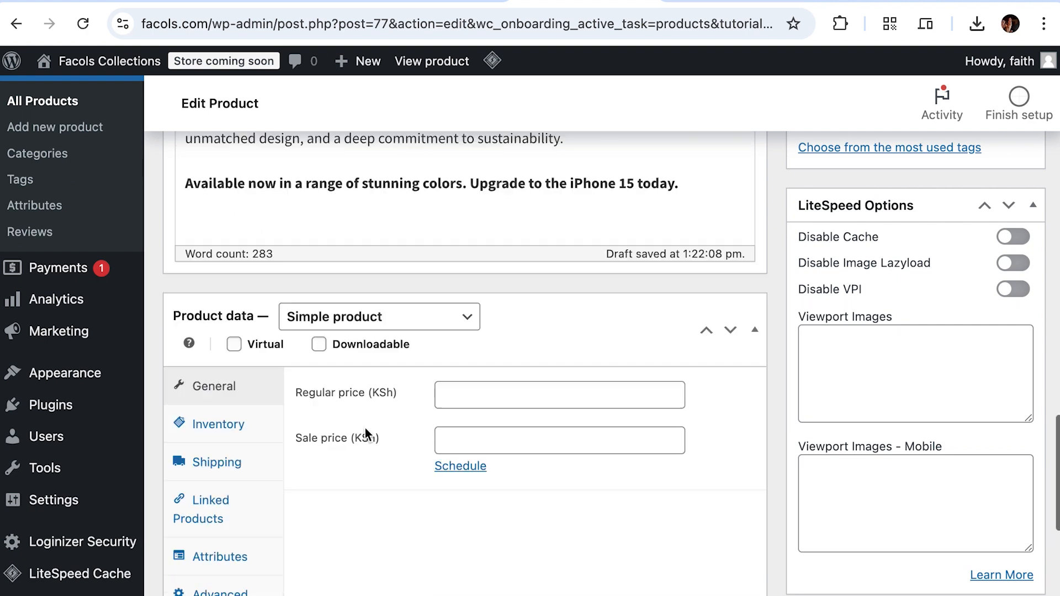
pyautogui.scroll(6, 365, 429)
# Step: Set the regular price to 120000 and the sale price to 110000
pyautogui.click(472, 340)
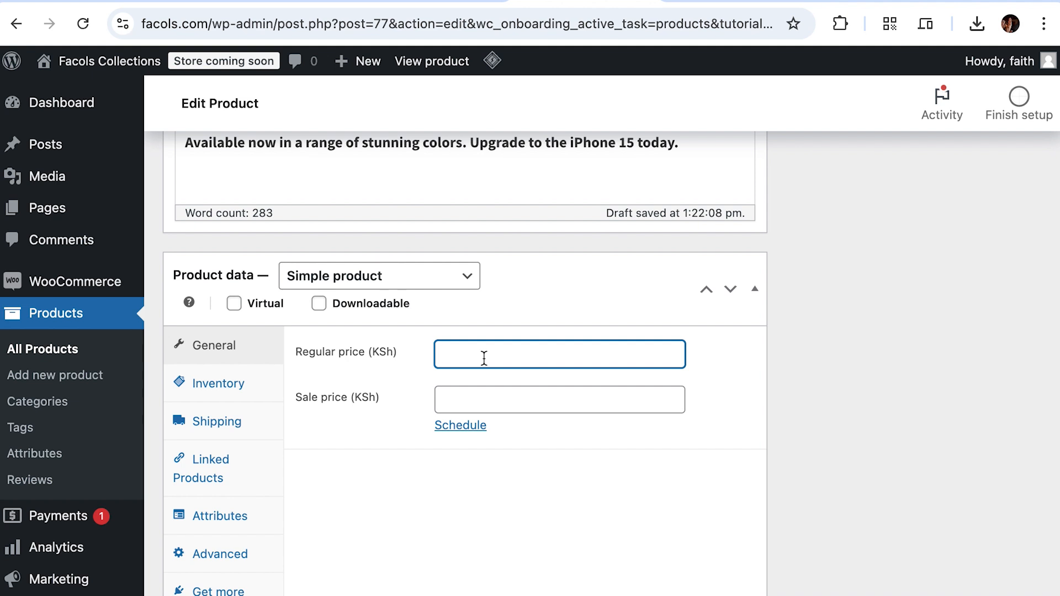
pyautogui.write('120000')
pyautogui.click(472, 401)
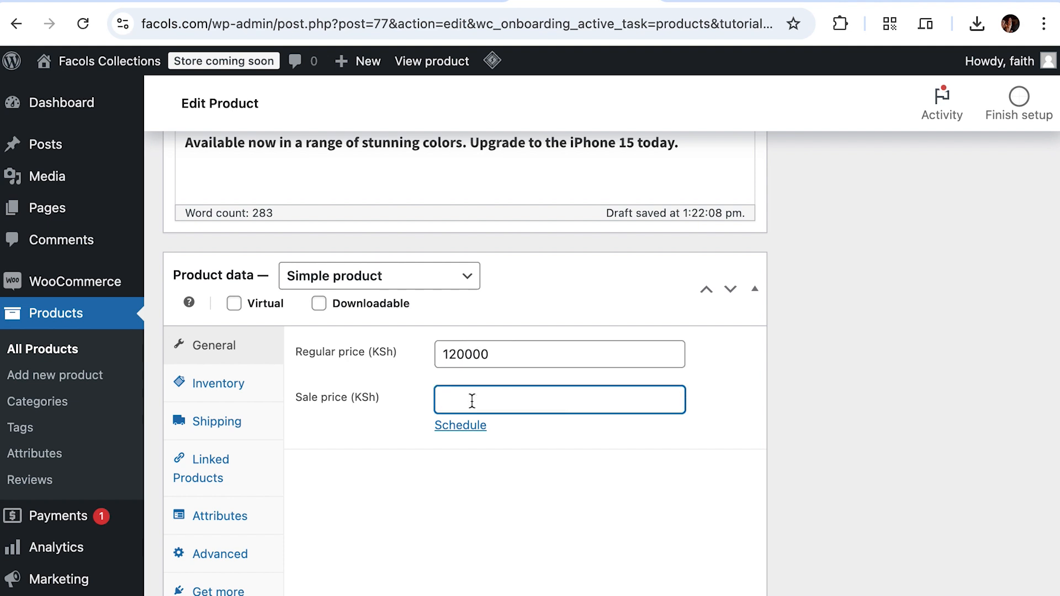
pyautogui.write('110000')
pyautogui.press('Left')
pyautogui.press('Left')
pyautogui.press('Left')
pyautogui.click(476, 502)
# Step: Place the caret in the empty product short description to add summary text
pyautogui.scroll(-5, 435, 489)
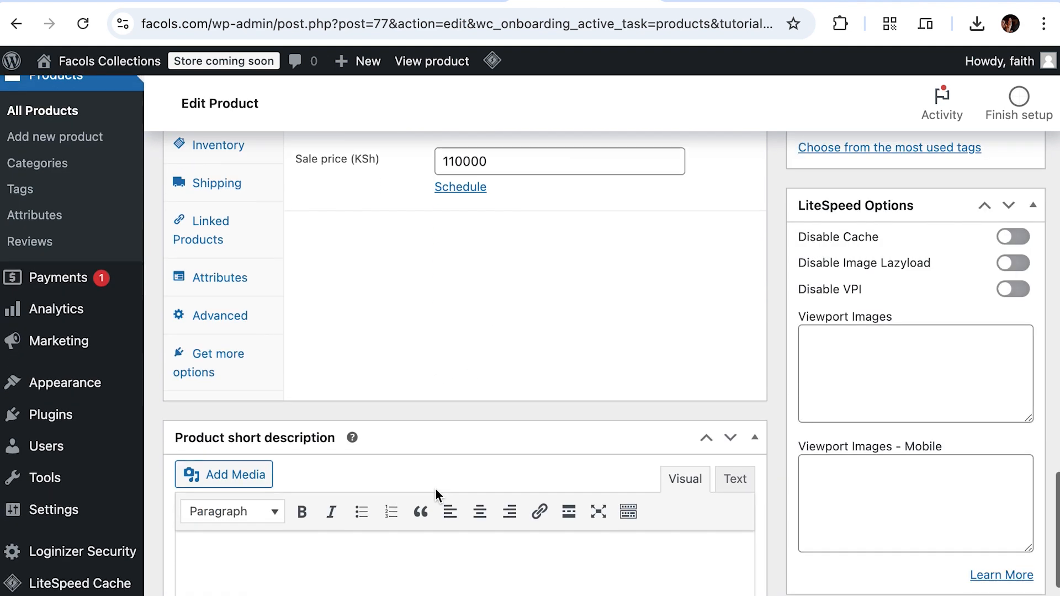
pyautogui.scroll(-2, 436, 489)
pyautogui.click(373, 449)
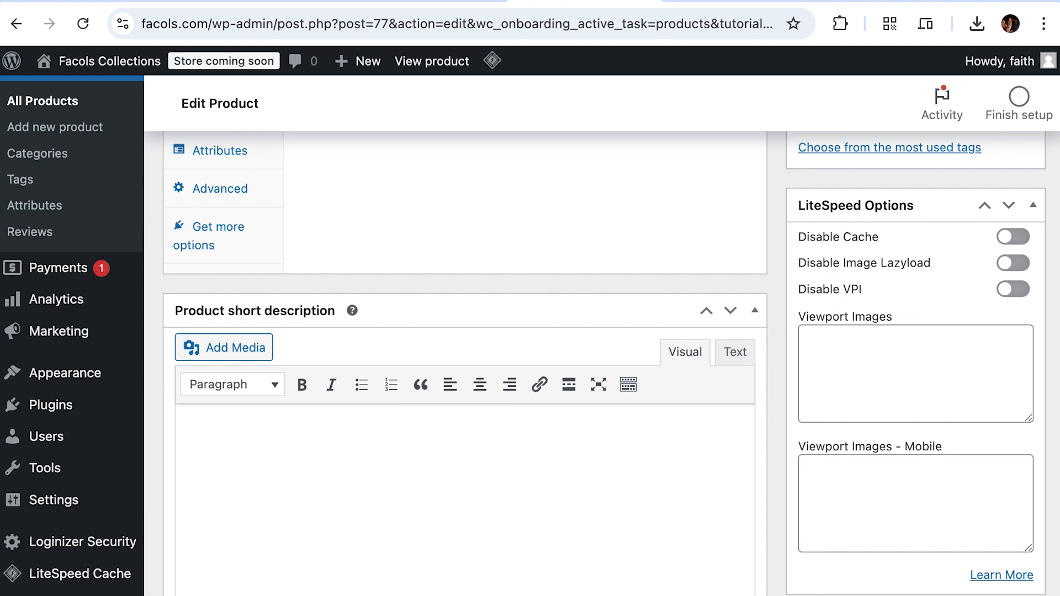
pyautogui.press('super+Tab')
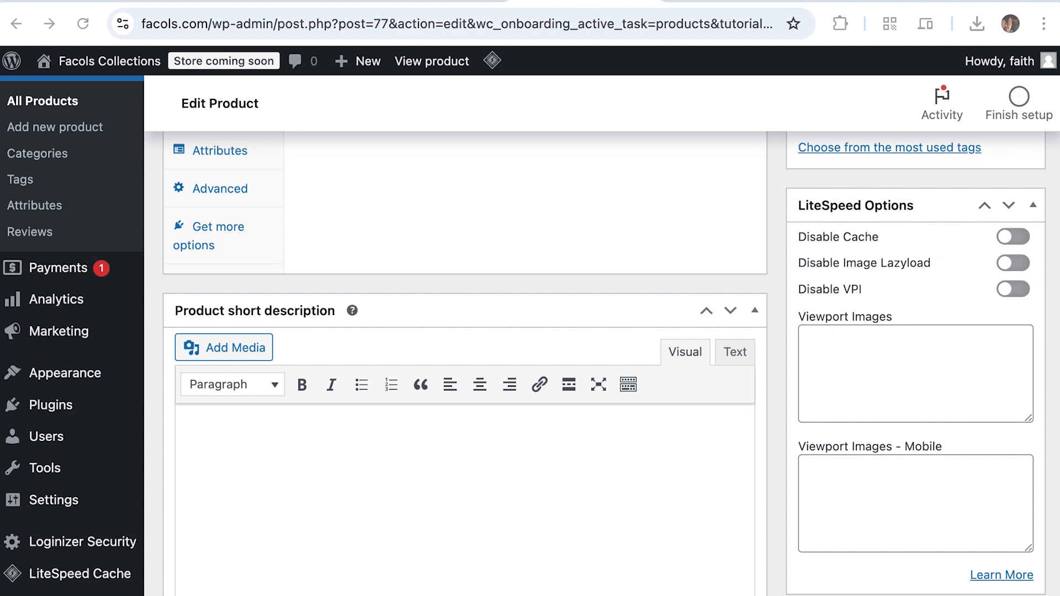
# Step: Paste the prepared Iphone 15 summary into the Product short description box and review the page
pyautogui.click(370, 480)
pyautogui.write('Experience innovation with the iPhone 15, featuring a stunning titanium design, a Super Retina XDR display, the powerful A17 Bionic chip, and a pro-grade 48MP camera system. With all-day battery life, USB-C charging, and iOS 17, it’s built for performance, style, and sustainability.')
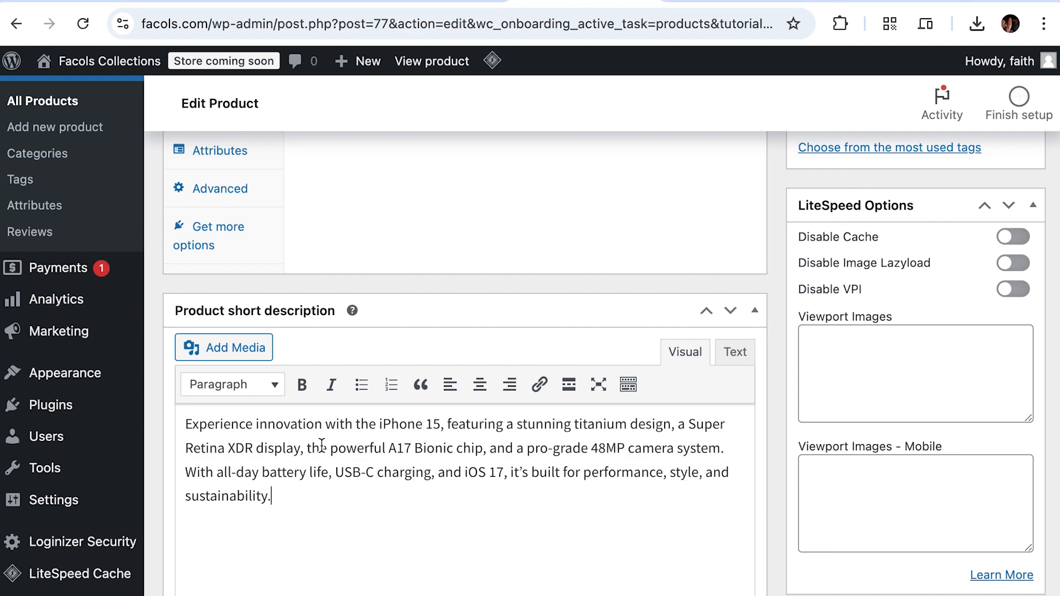
pyautogui.scroll(-3, 357, 490)
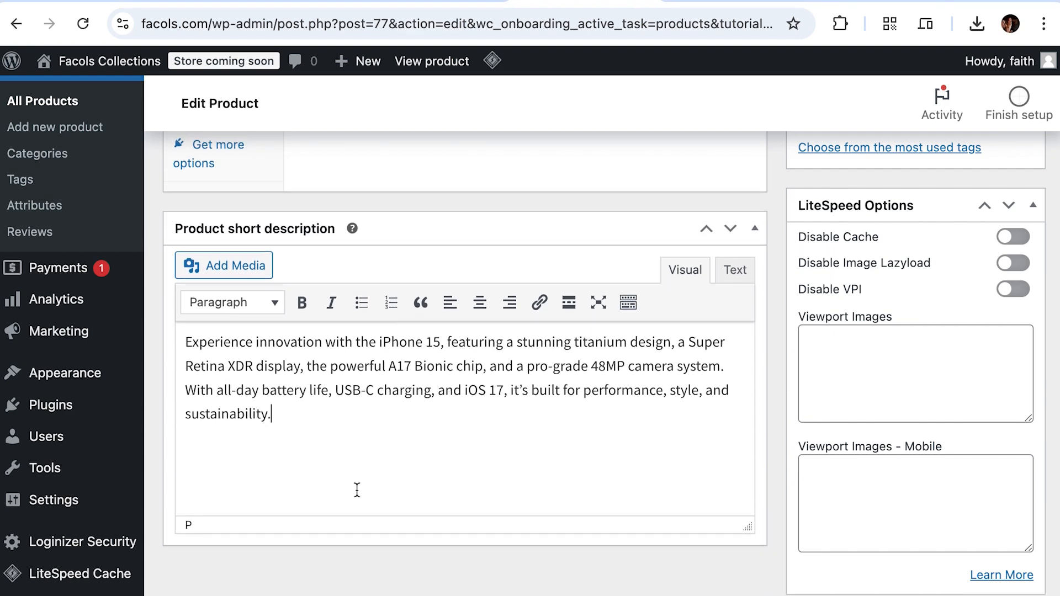
pyautogui.scroll(10, 397, 492)
pyautogui.scroll(-6, 398, 491)
pyautogui.scroll(-1, 397, 495)
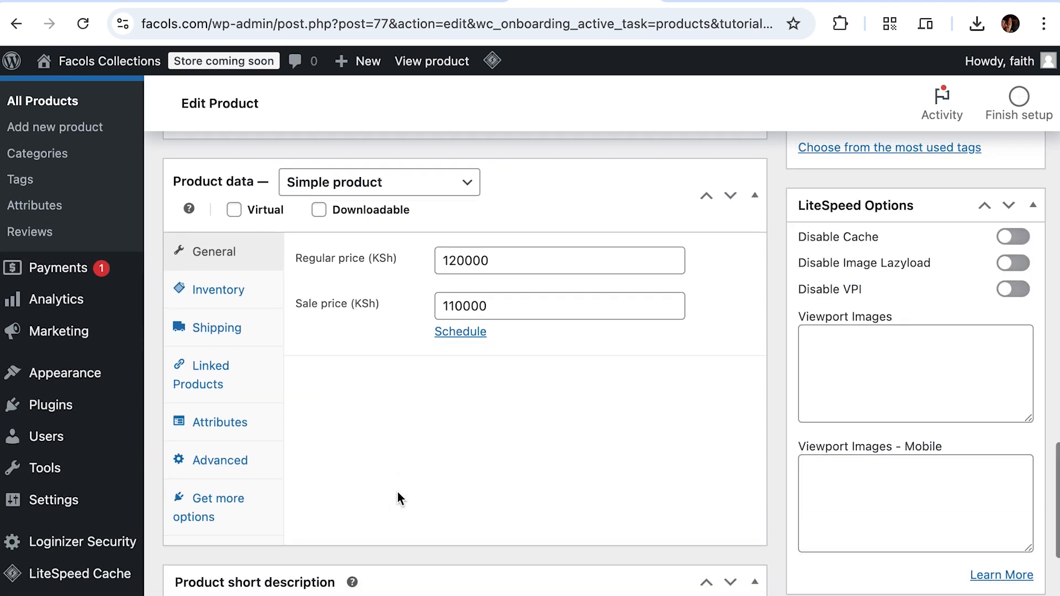
pyautogui.scroll(5, 397, 497)
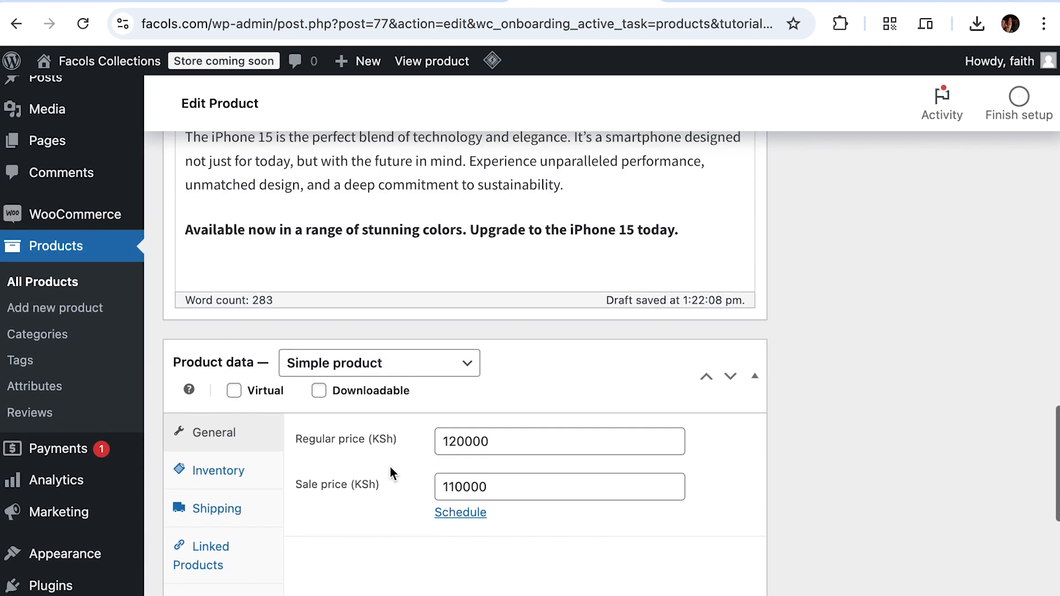
pyautogui.scroll(20, 399, 419)
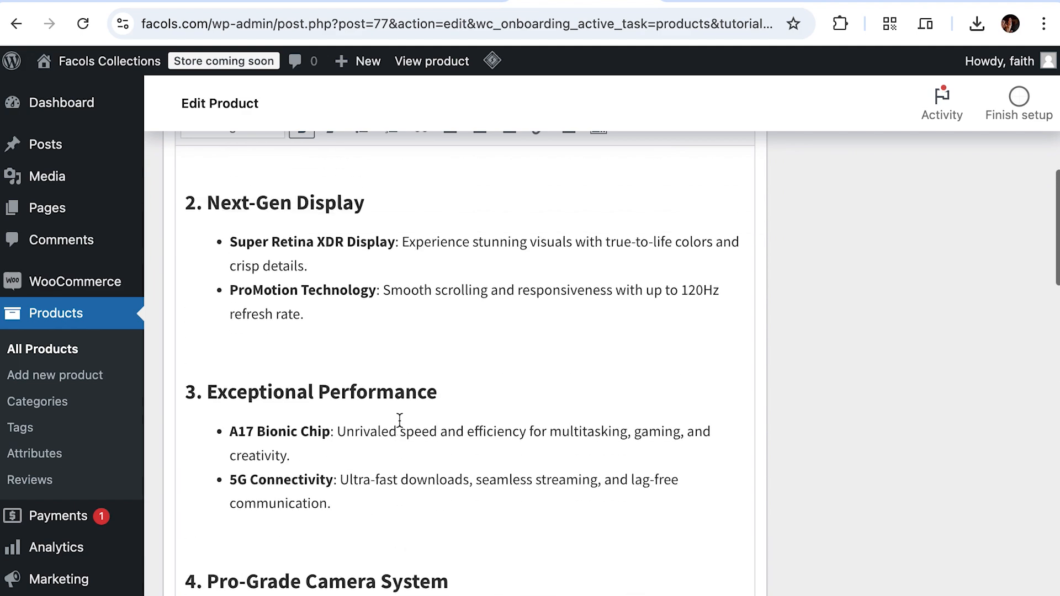
pyautogui.scroll(-20, 400, 422)
pyautogui.scroll(20, 397, 422)
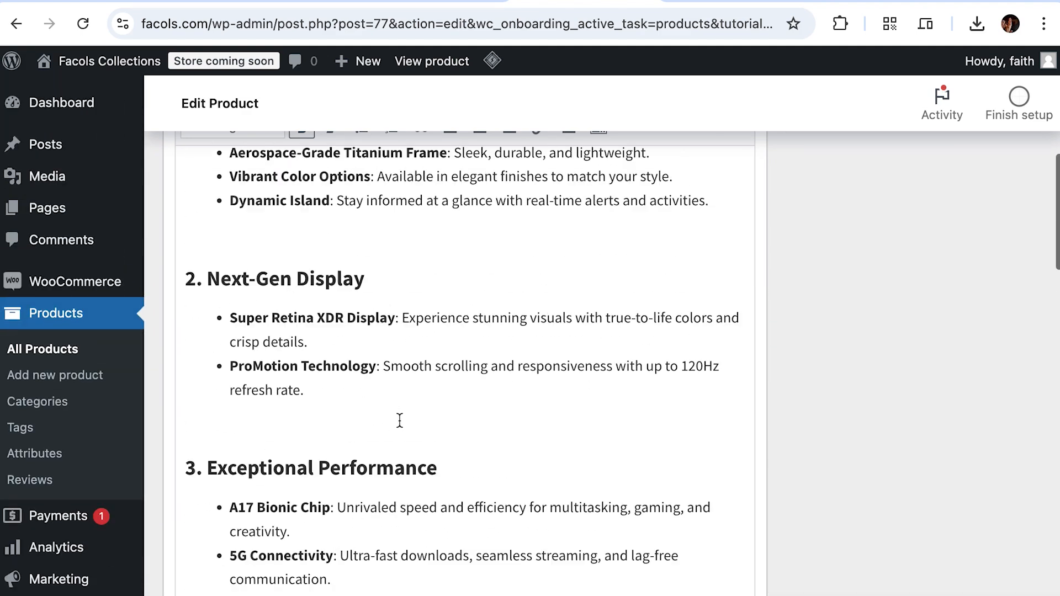
pyautogui.scroll(10, 400, 421)
pyautogui.scroll(-1, 982, 500)
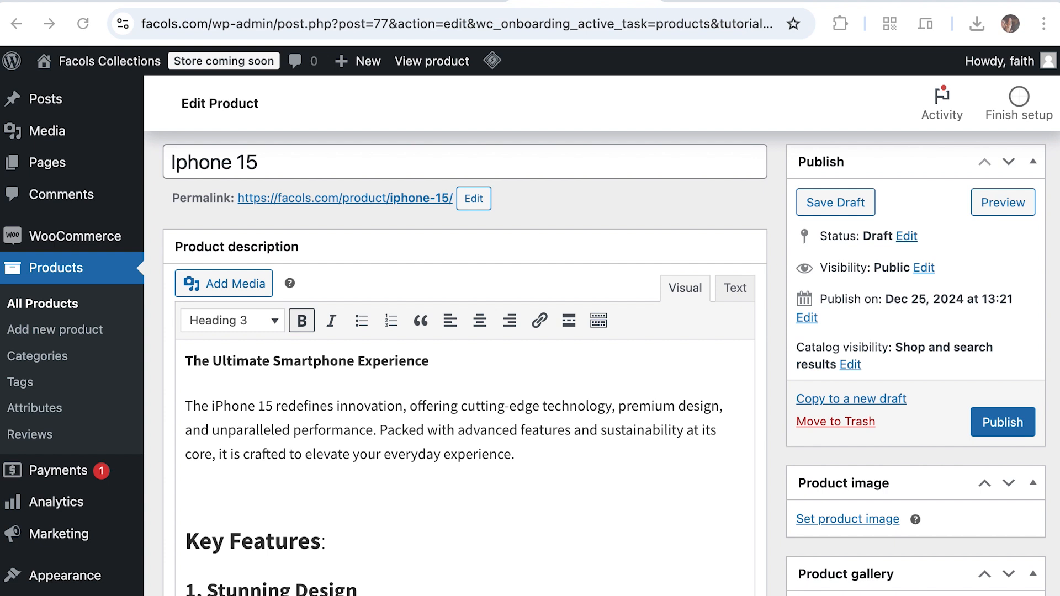
# Step: Upload iphone-15.jpg from Downloads as the Iphone 15 product image
pyautogui.click(850, 519)
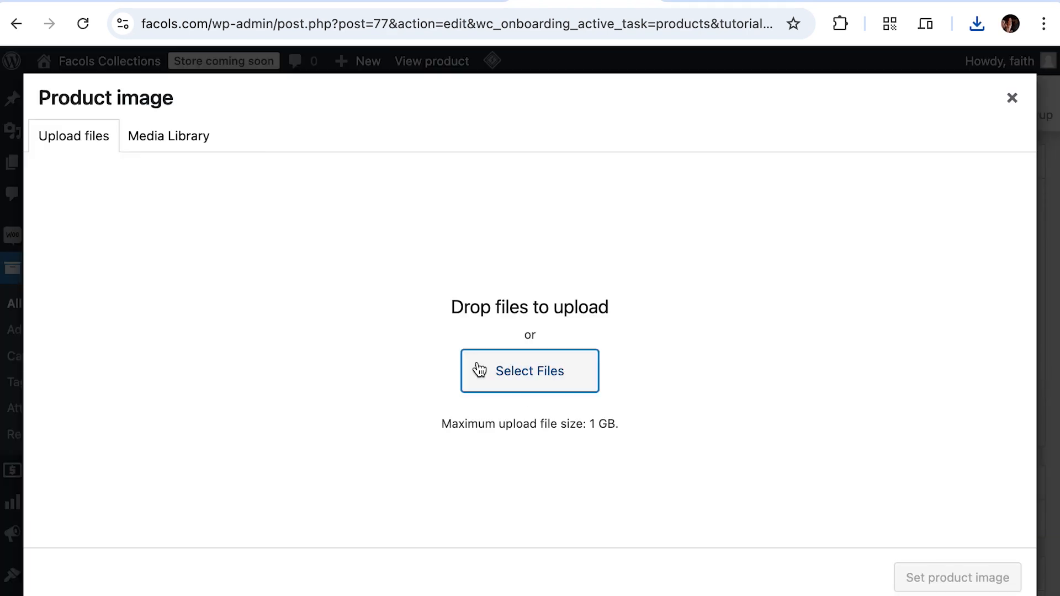
pyautogui.click(479, 370)
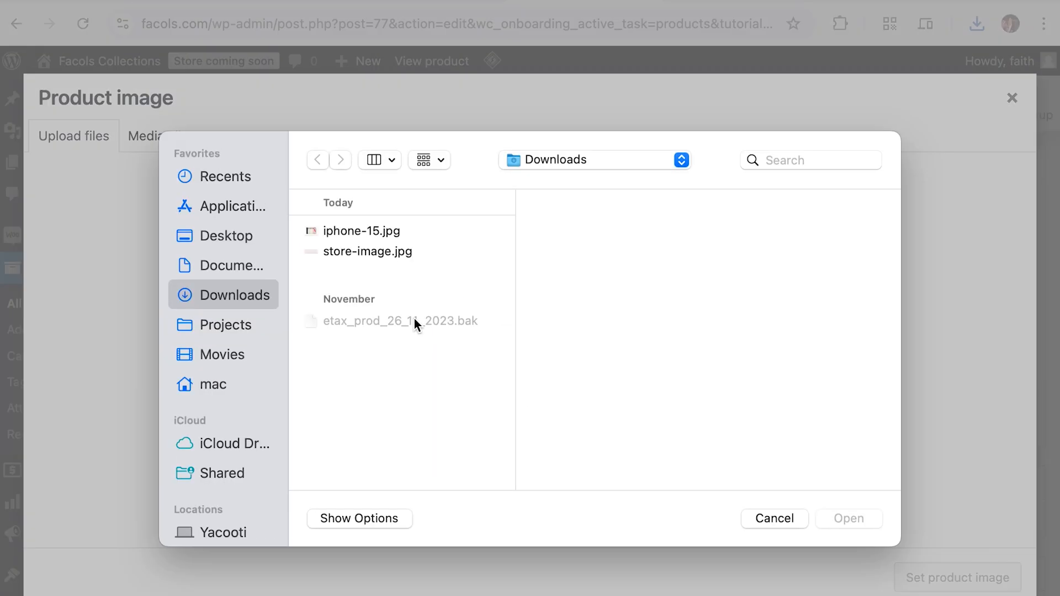
pyautogui.click(345, 228)
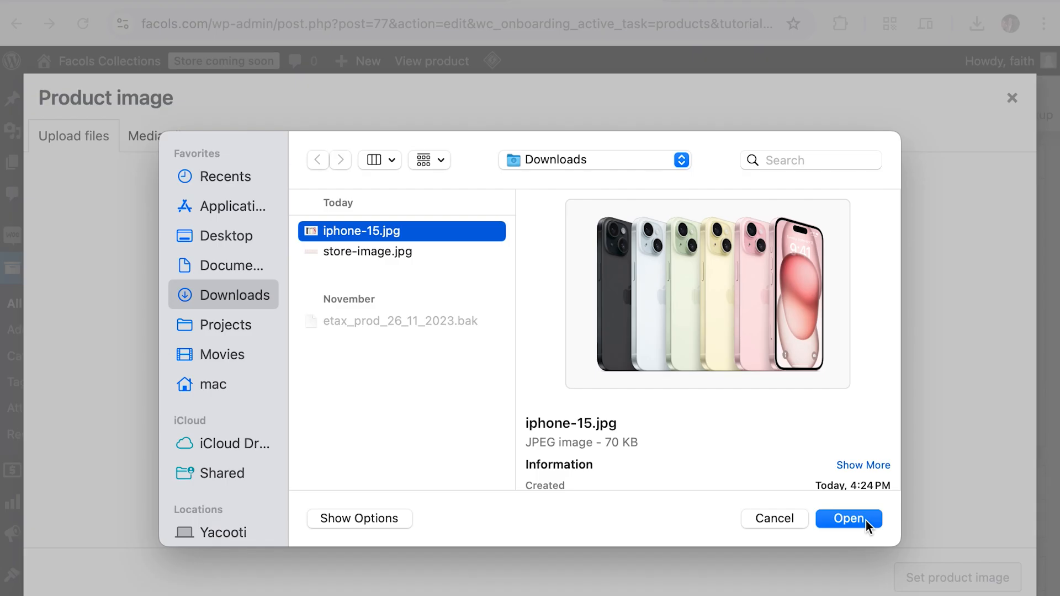
pyautogui.click(865, 520)
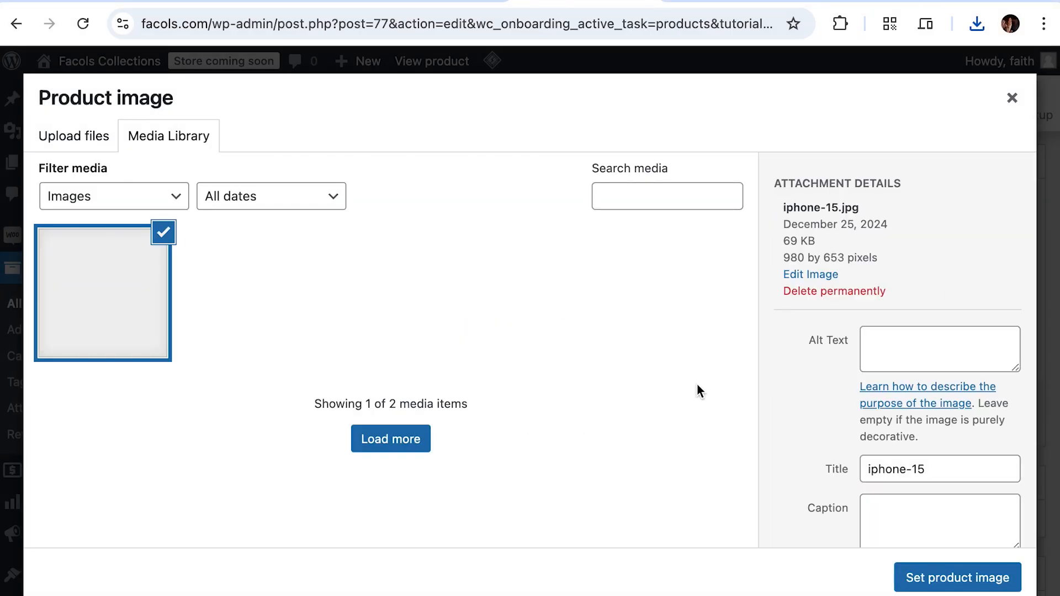
pyautogui.click(980, 589)
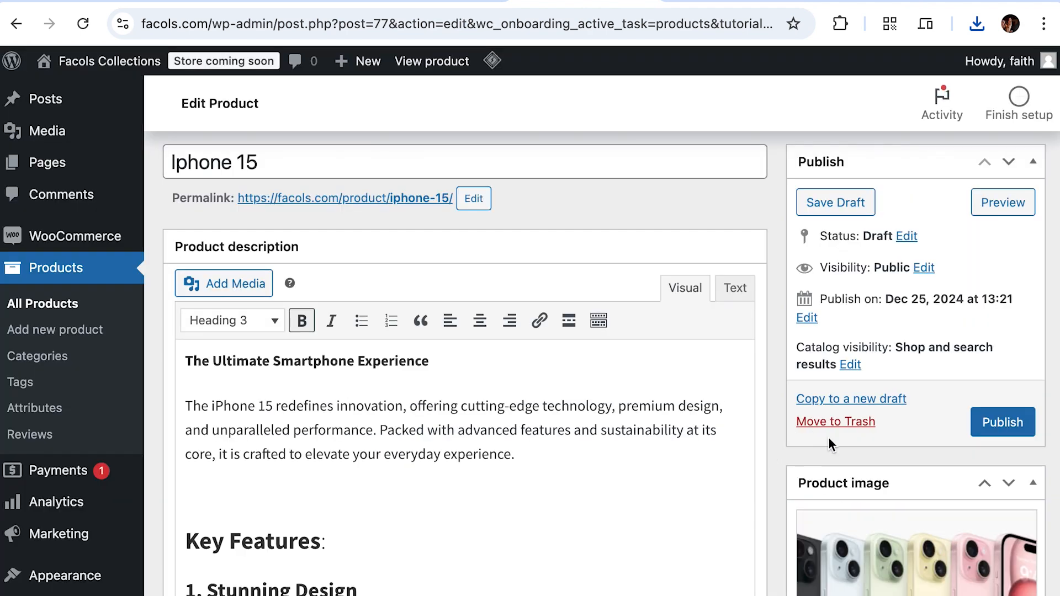
pyautogui.scroll(-7, 830, 439)
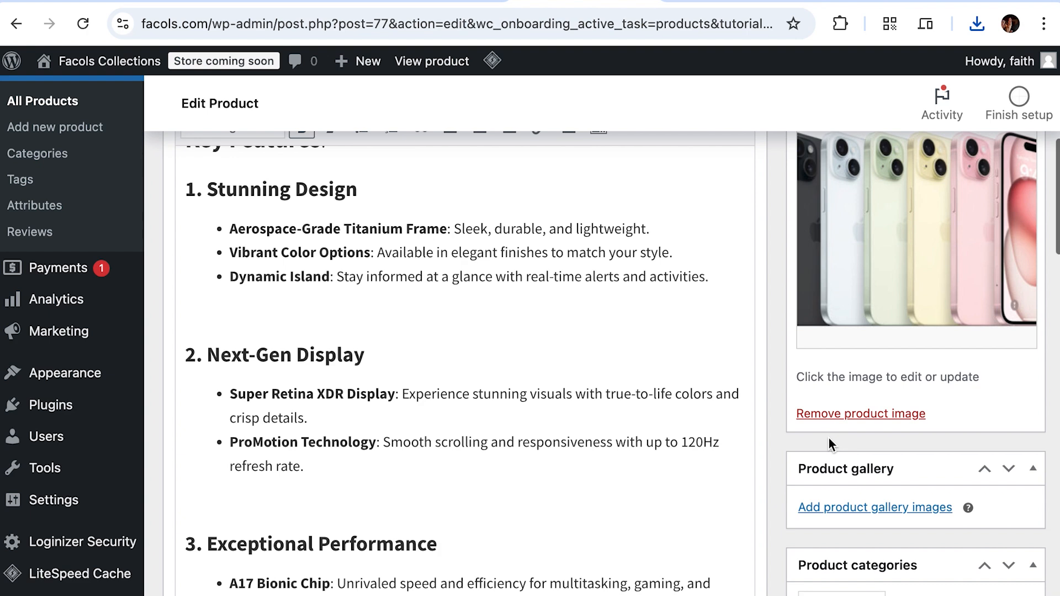
pyautogui.scroll(-2, 829, 439)
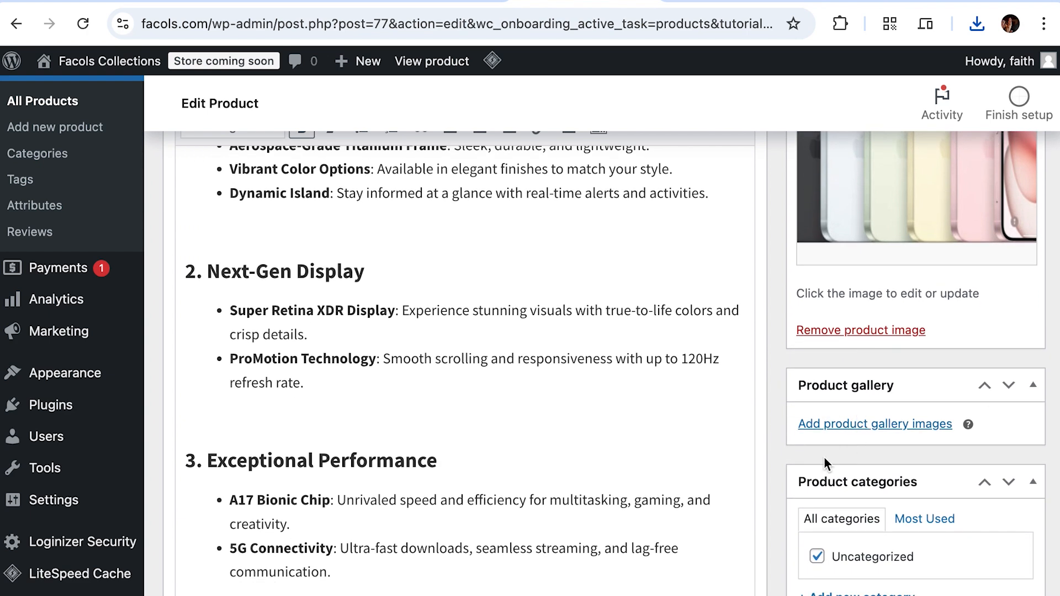
pyautogui.scroll(-4, 824, 458)
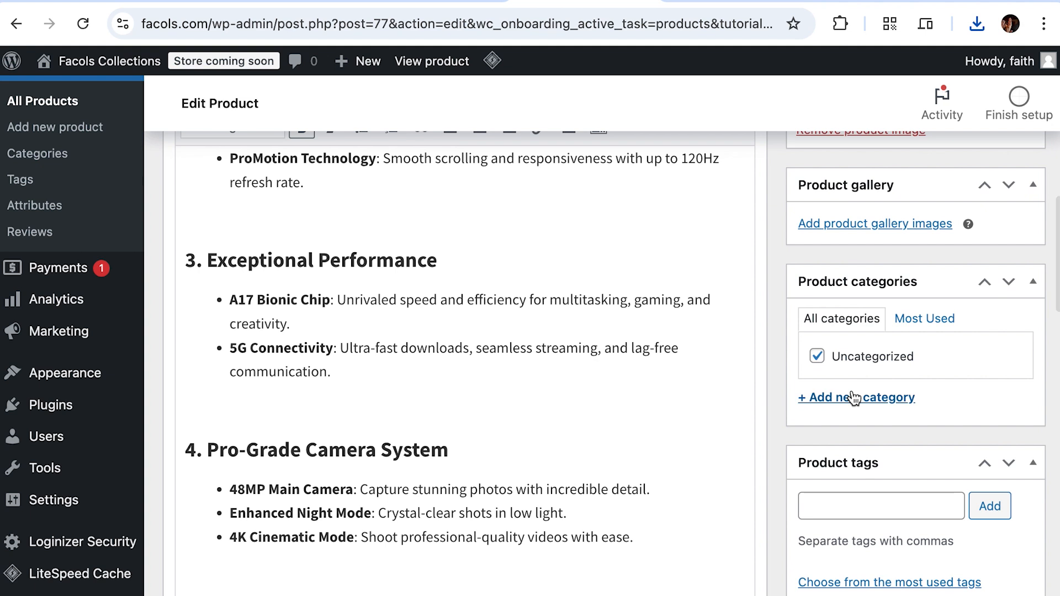
# Step: Create a new Phones category and uncheck Uncategorized for the product
pyautogui.click(836, 399)
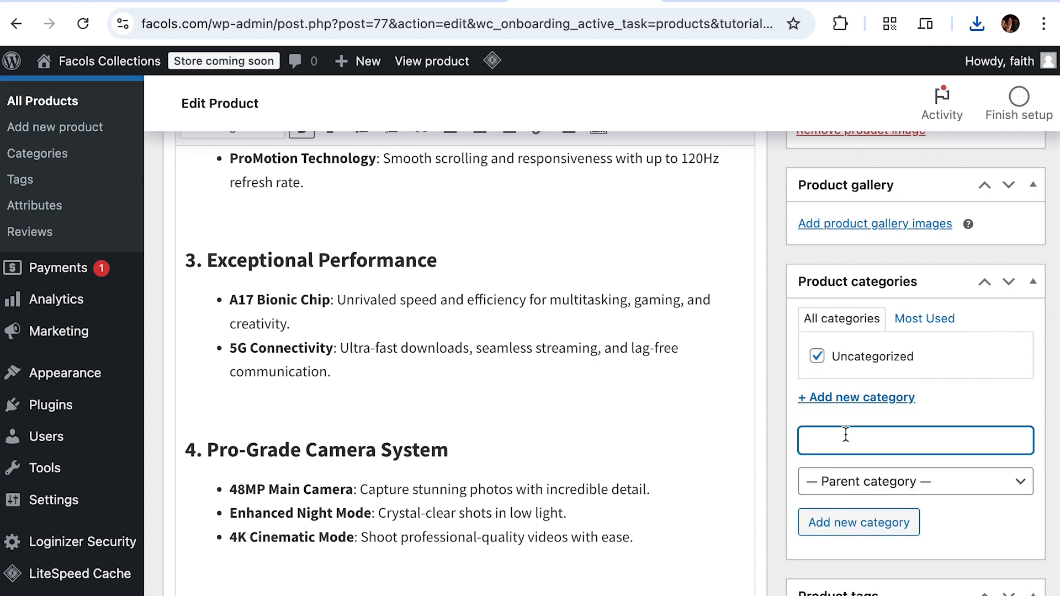
pyautogui.write('Phones')
pyautogui.click(867, 529)
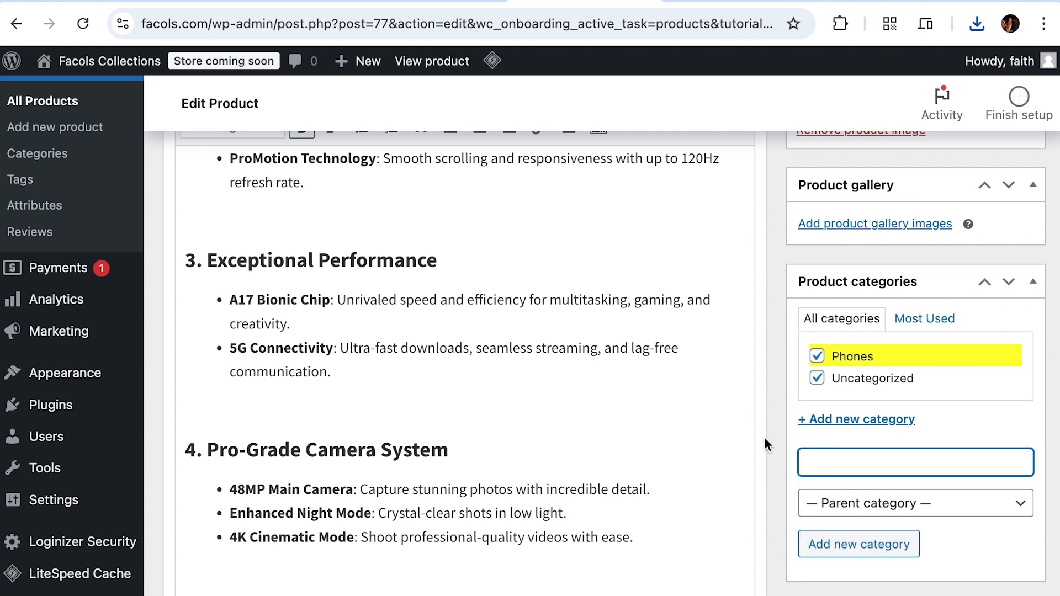
pyautogui.click(817, 379)
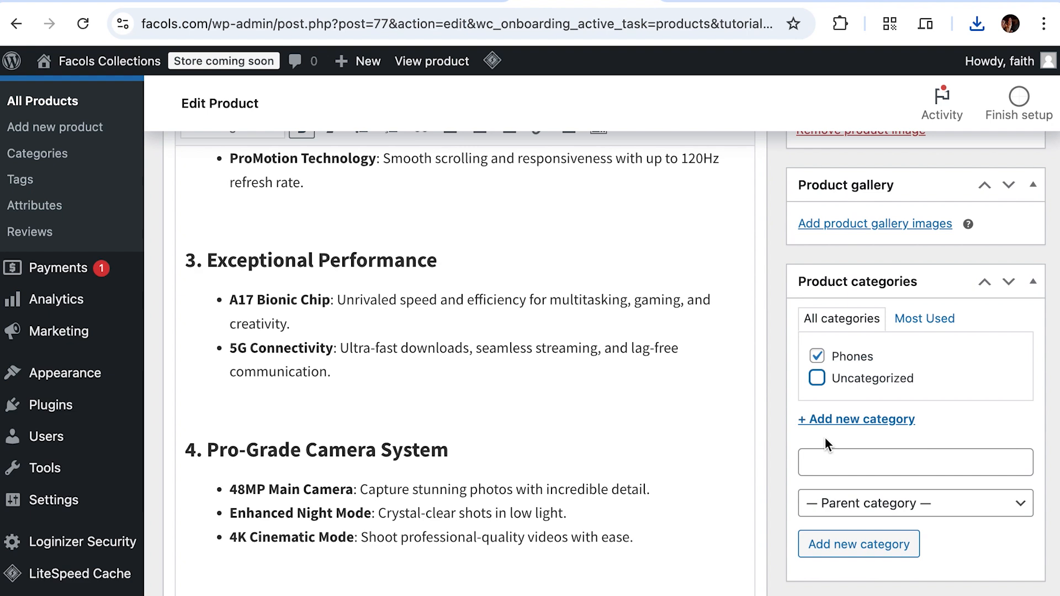
pyautogui.scroll(-4, 825, 437)
pyautogui.scroll(4, 825, 437)
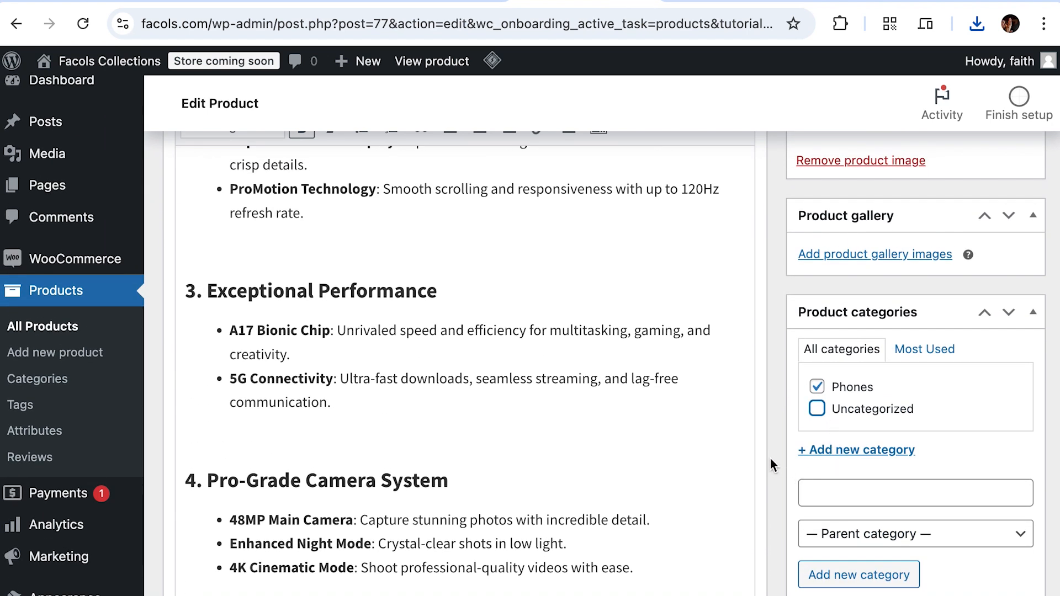
pyautogui.scroll(-2, 769, 457)
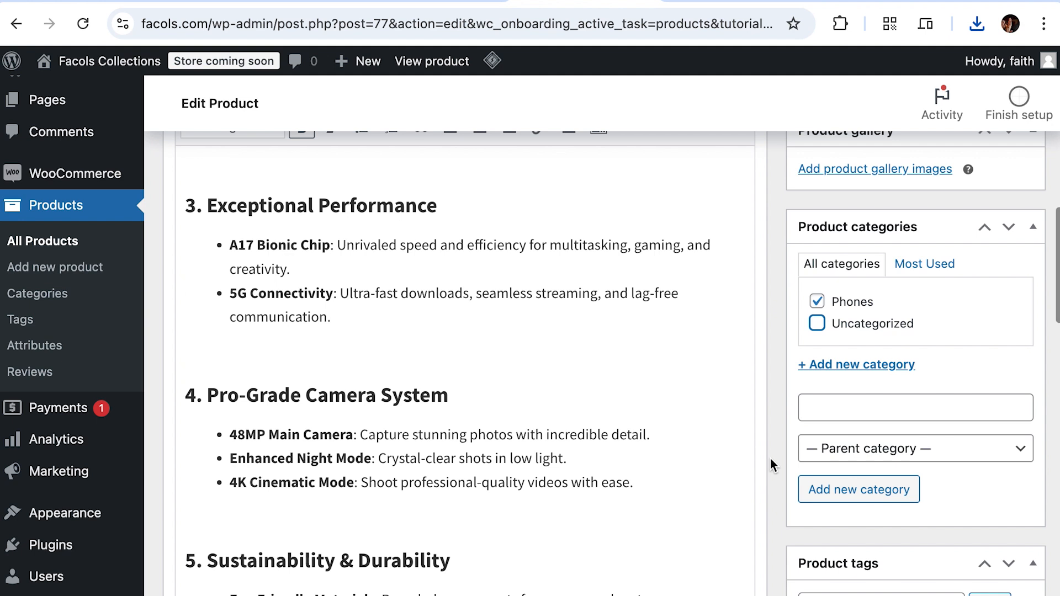
# Step: Add an Iphones subcategory with Phones as its parent category
pyautogui.click(840, 404)
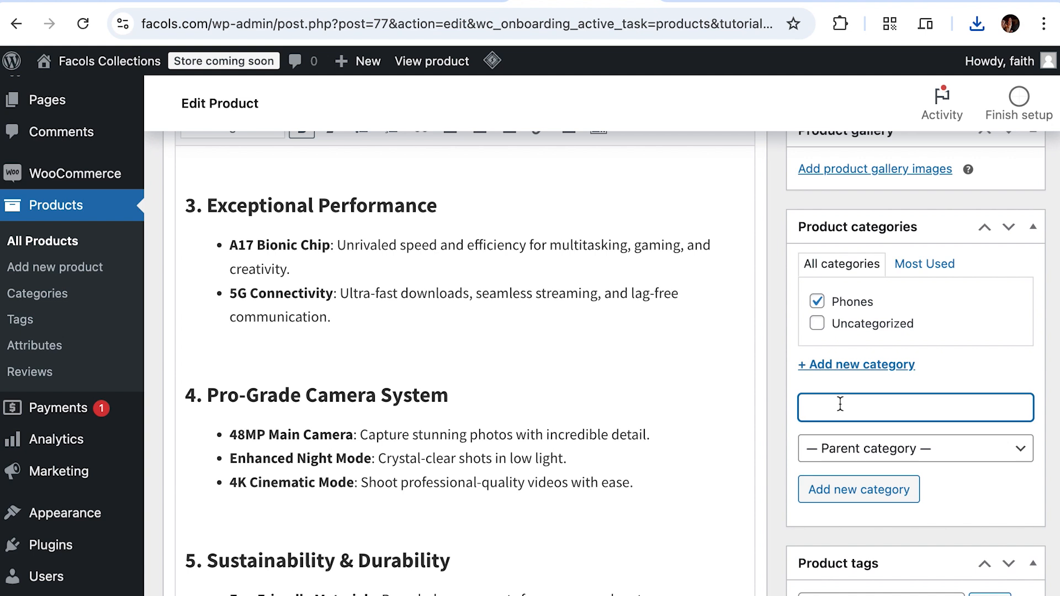
pyautogui.write('Iphones')
pyautogui.click(914, 445)
pyautogui.click(925, 470)
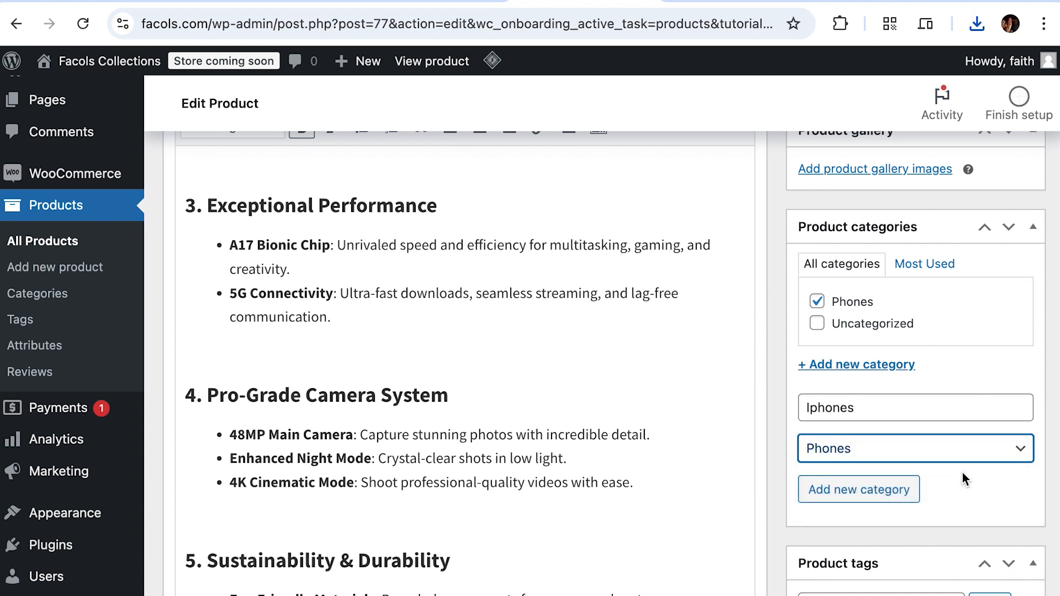
pyautogui.scroll(-1, 958, 476)
pyautogui.click(892, 422)
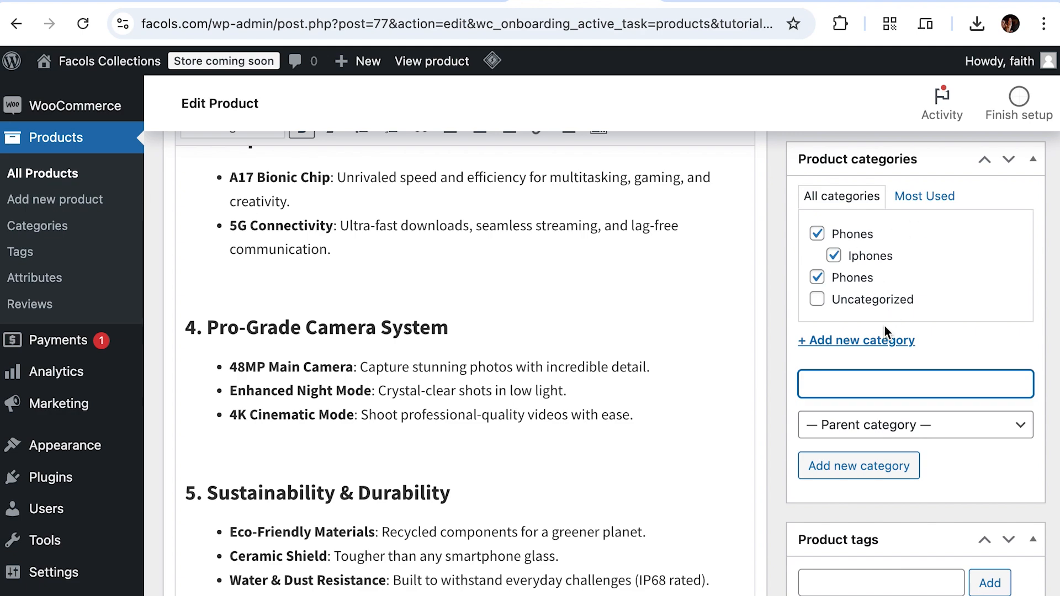
pyautogui.scroll(-12, 884, 326)
pyautogui.scroll(15, 644, 379)
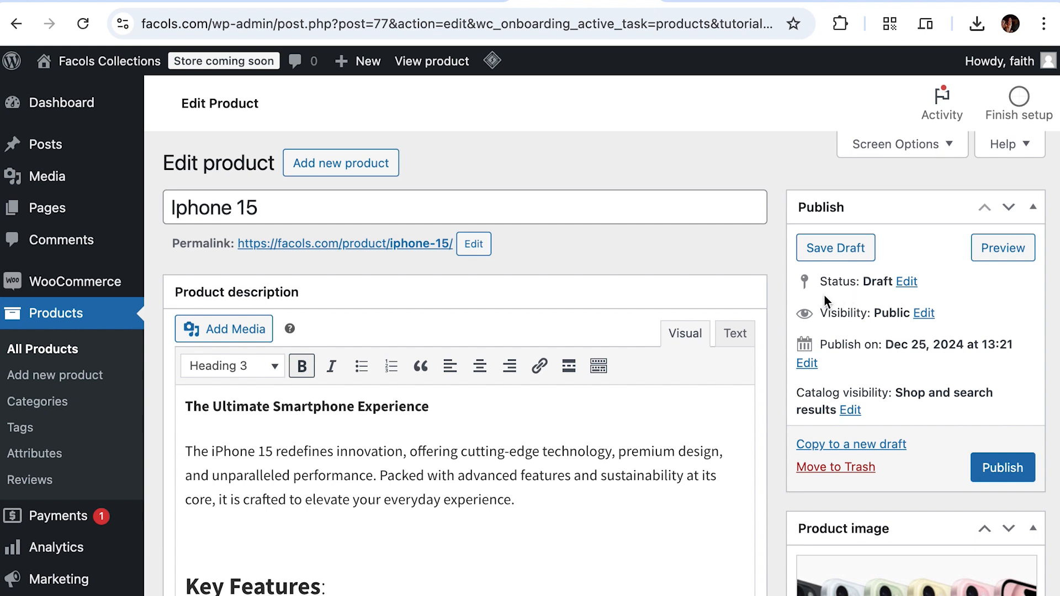
# Step: Publish the Iphone 15 product and open its permalink in a new browser tab
pyautogui.click(1008, 468)
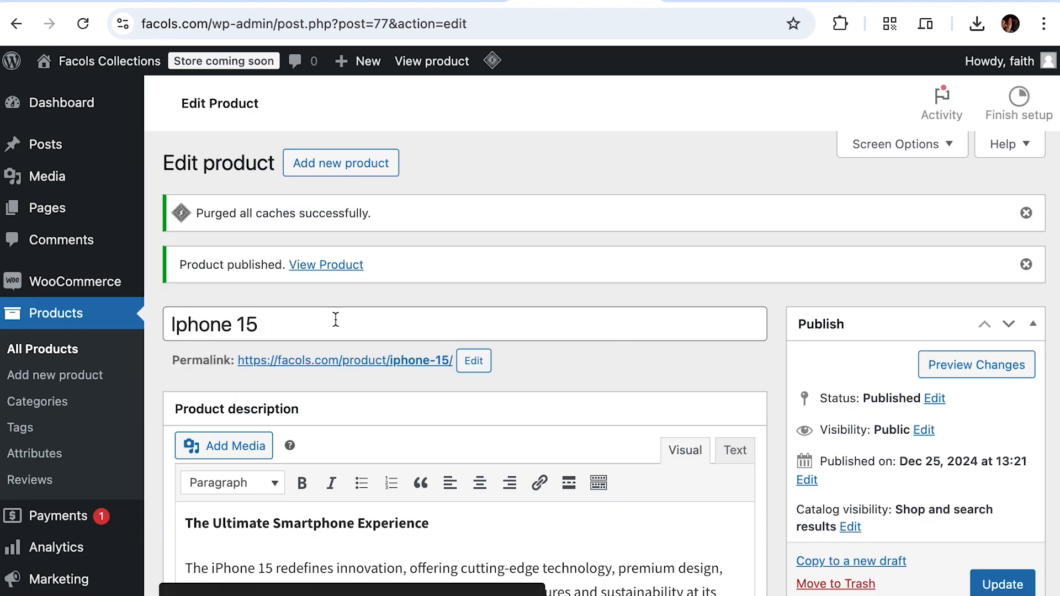
pyautogui.scroll(-1, 473, 334)
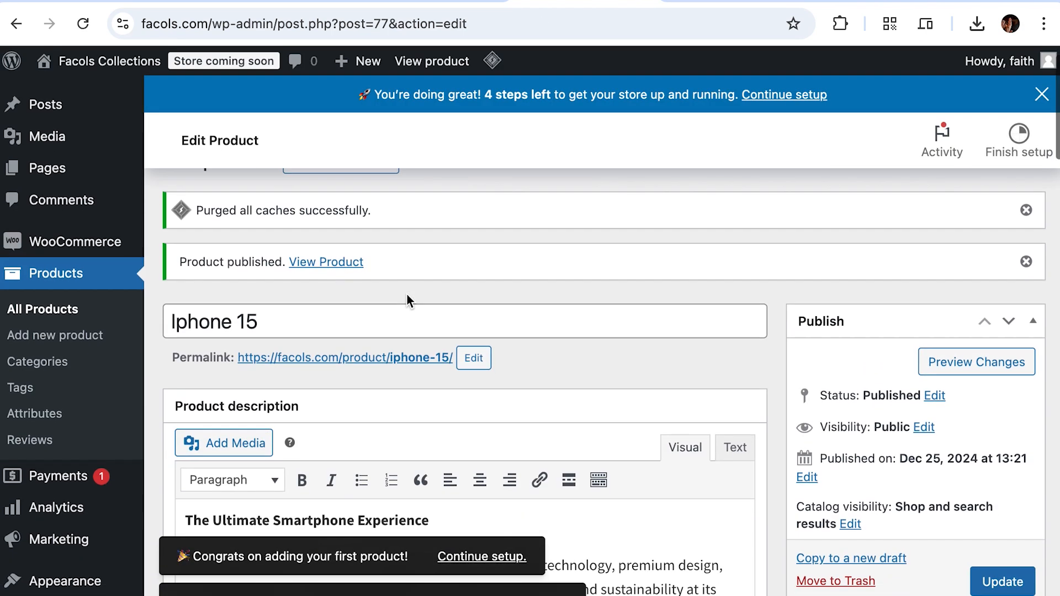
pyautogui.rightClick(414, 356)
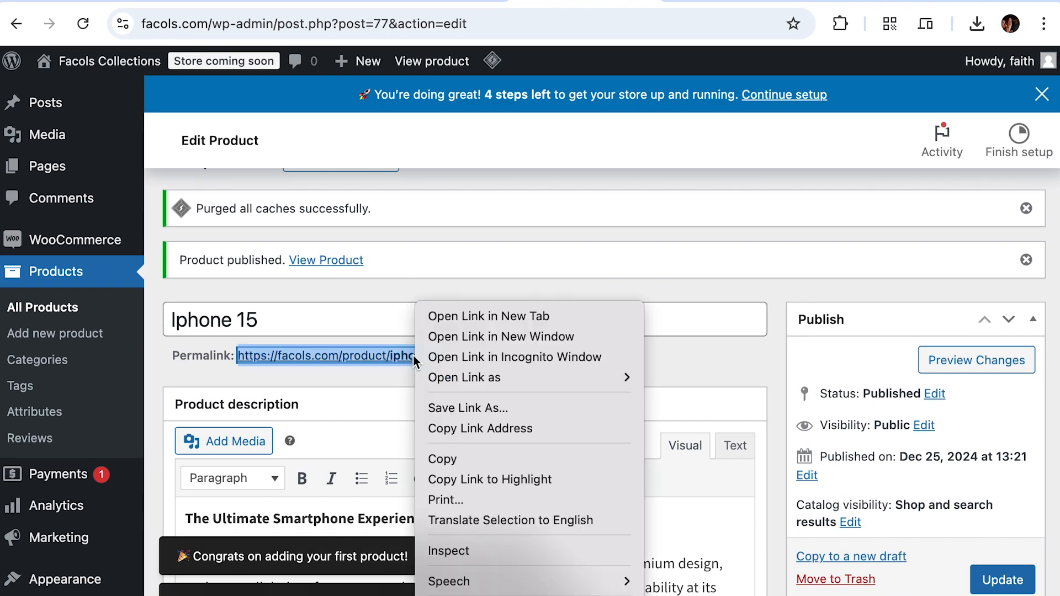
pyautogui.click(489, 316)
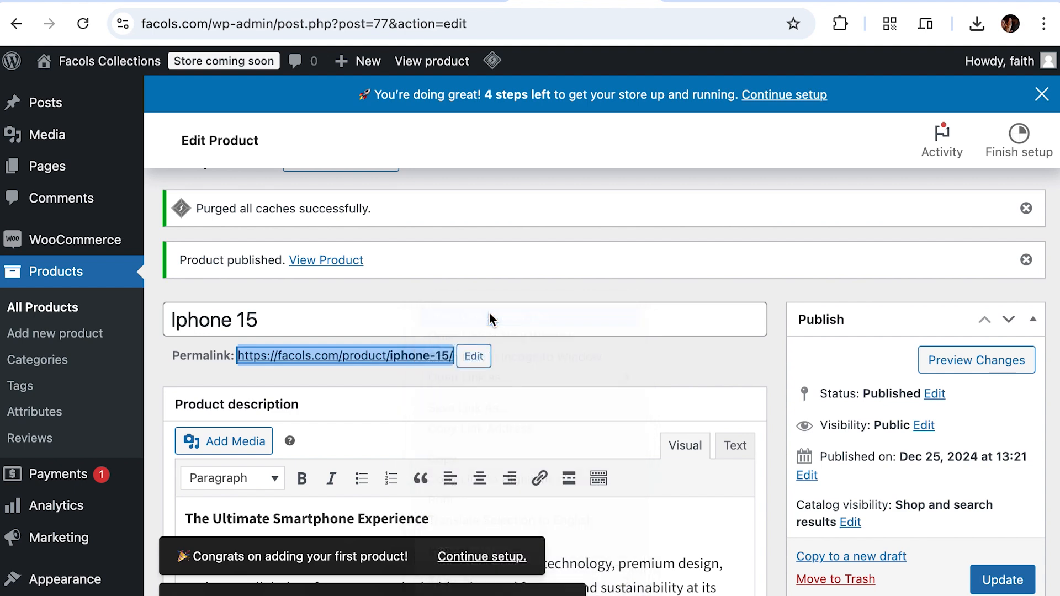
pyautogui.click(634, 5)
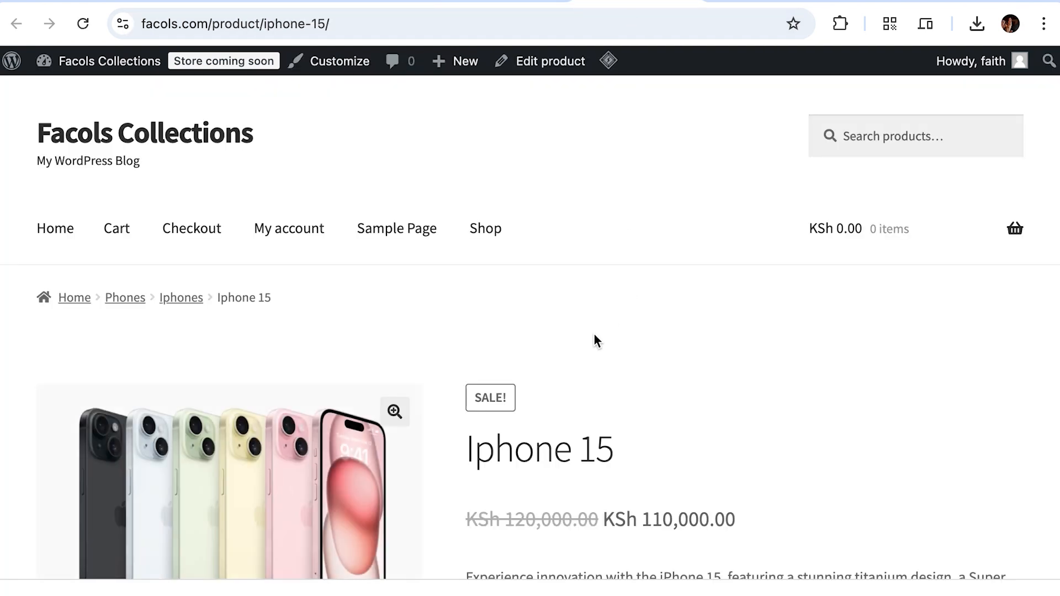
pyautogui.scroll(-6, 596, 331)
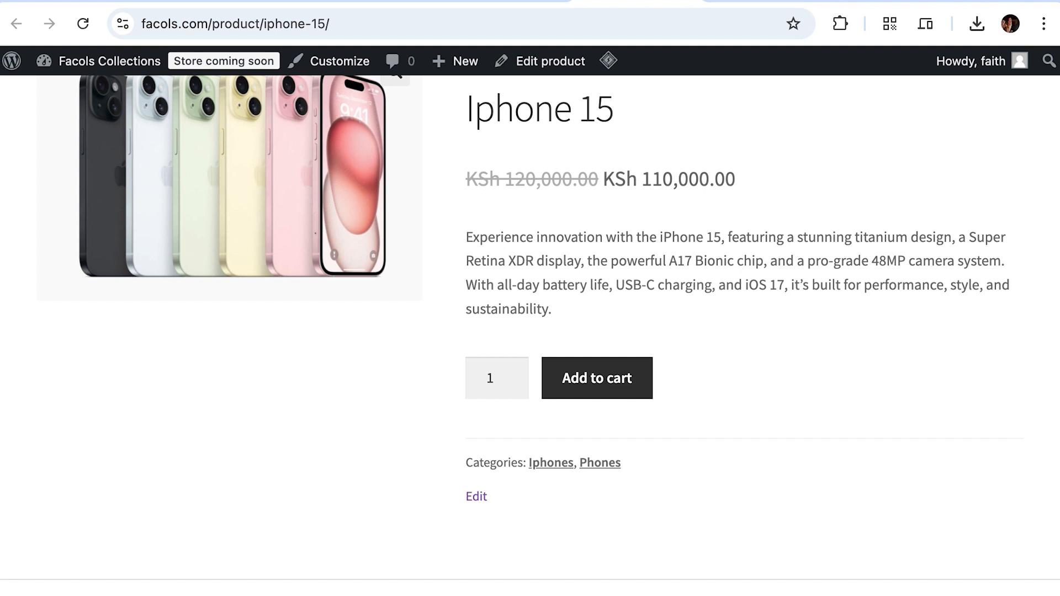
pyautogui.scroll(6, 658, 324)
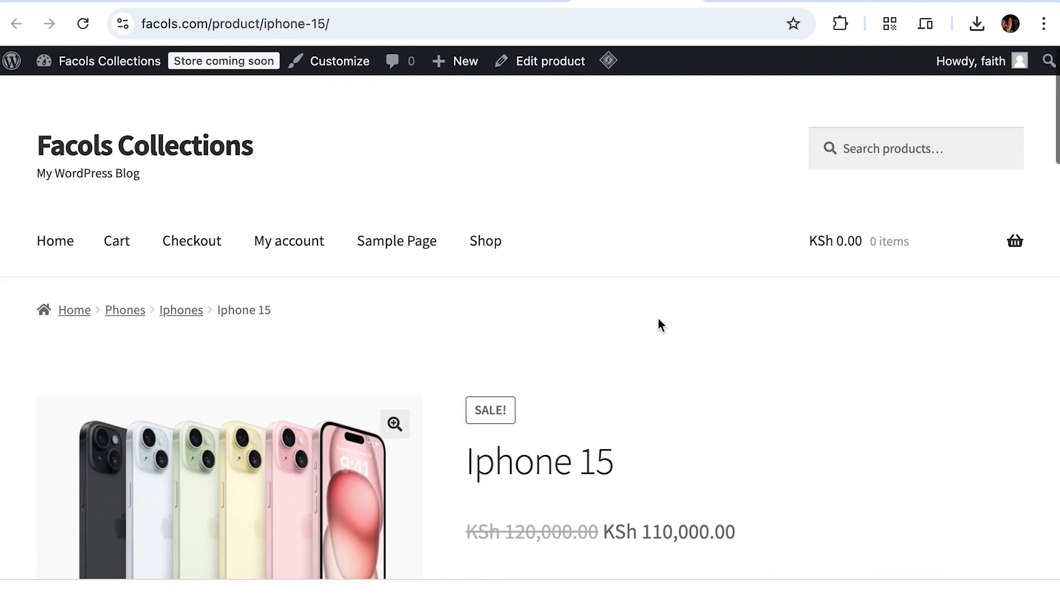
pyautogui.scroll(-2, 658, 319)
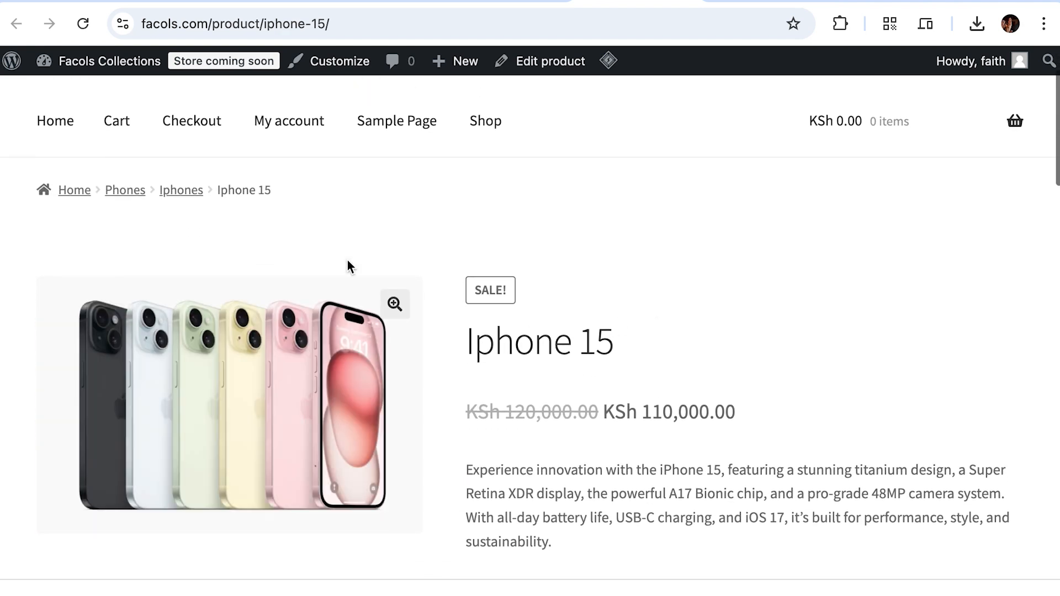
pyautogui.scroll(1, 348, 265)
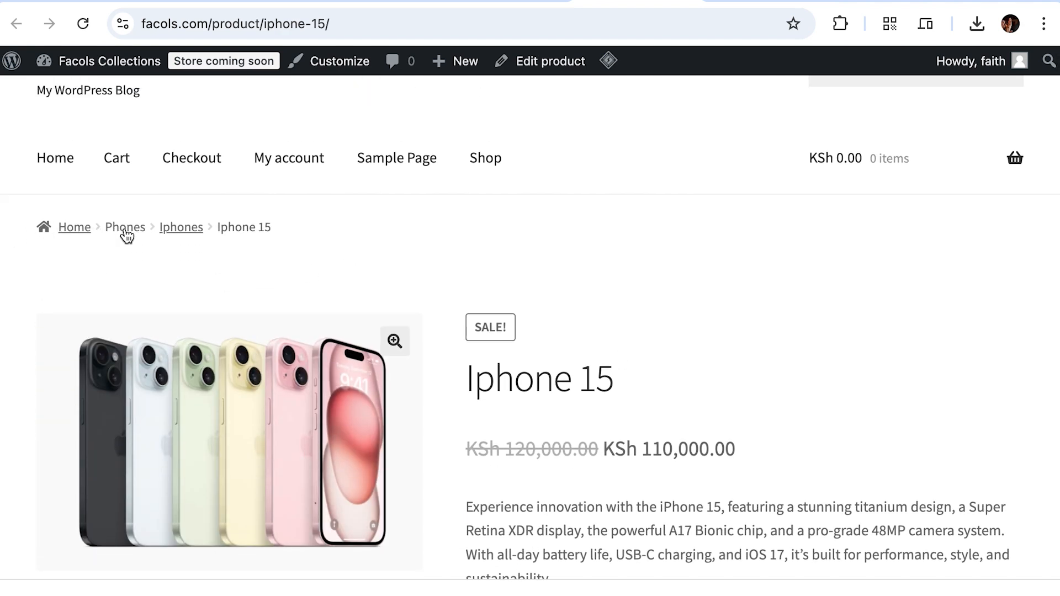
pyautogui.scroll(-4, 439, 259)
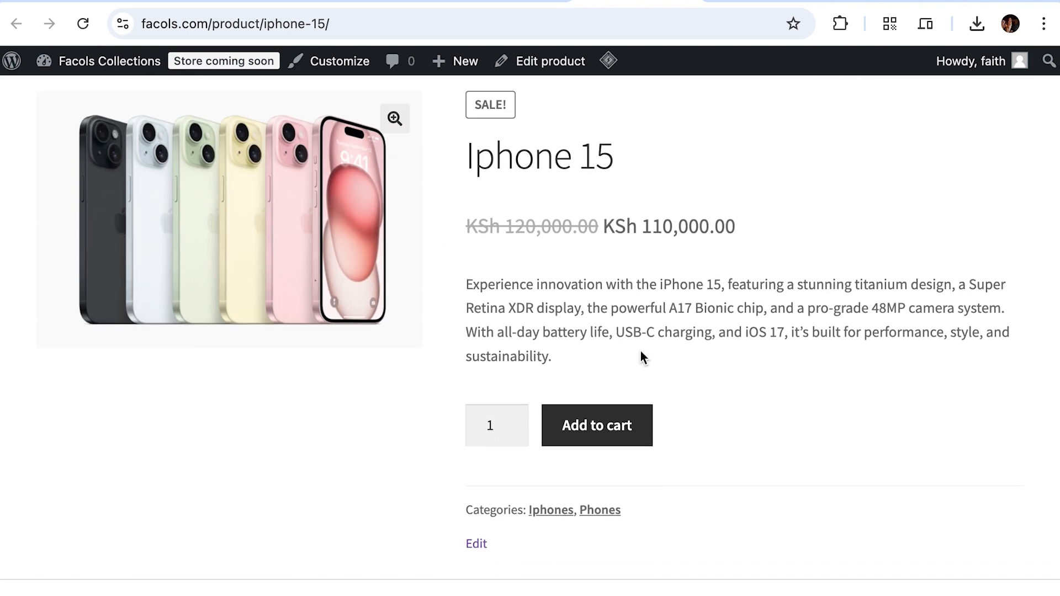
pyautogui.scroll(-6, 641, 351)
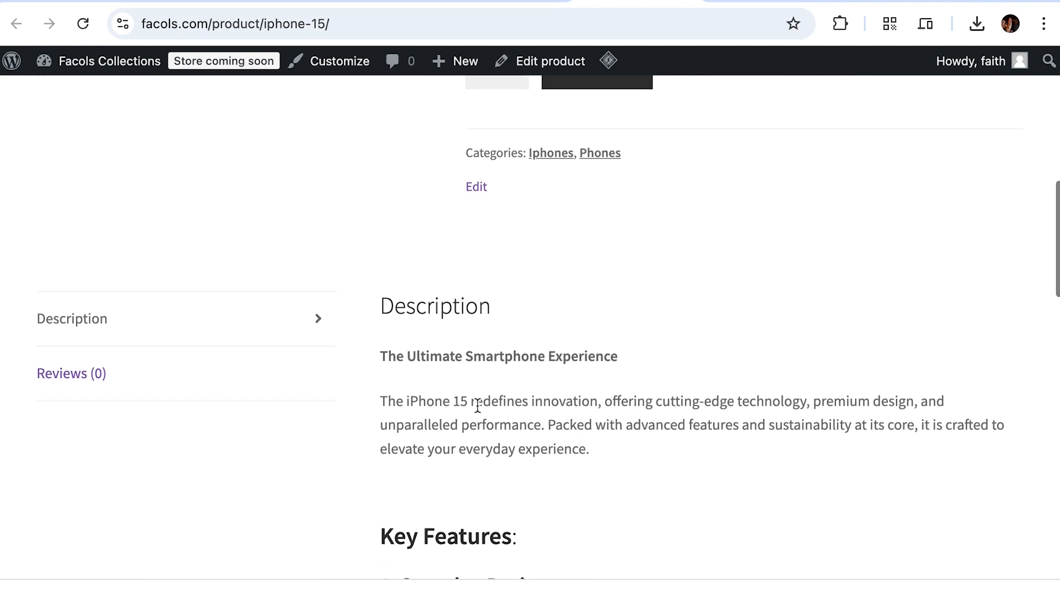
pyautogui.scroll(-20, 477, 405)
pyautogui.scroll(20, 478, 407)
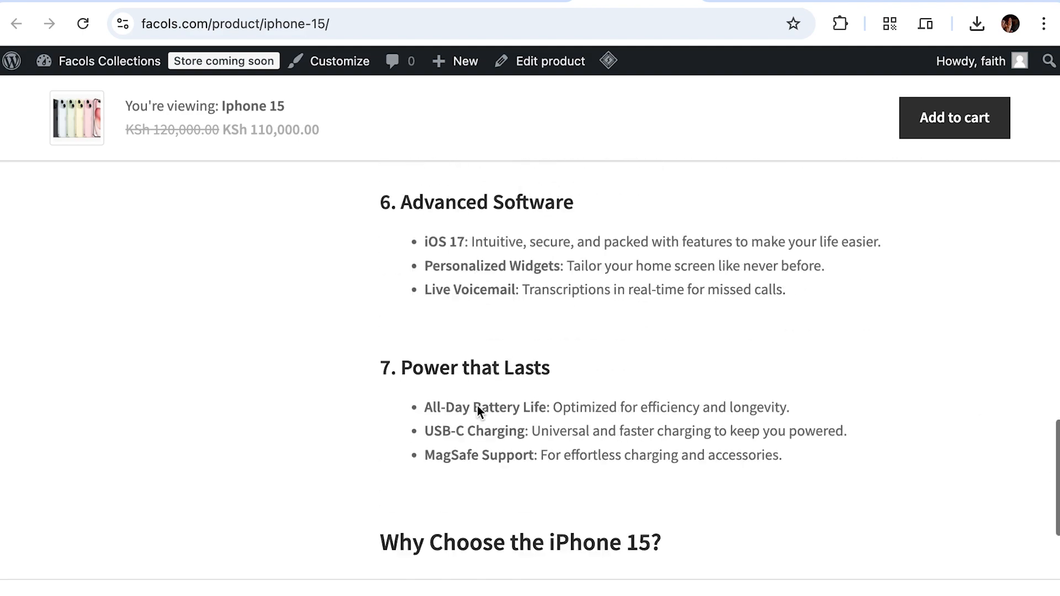
pyautogui.scroll(11, 477, 405)
pyautogui.scroll(-7, 477, 405)
pyautogui.scroll(2, 477, 405)
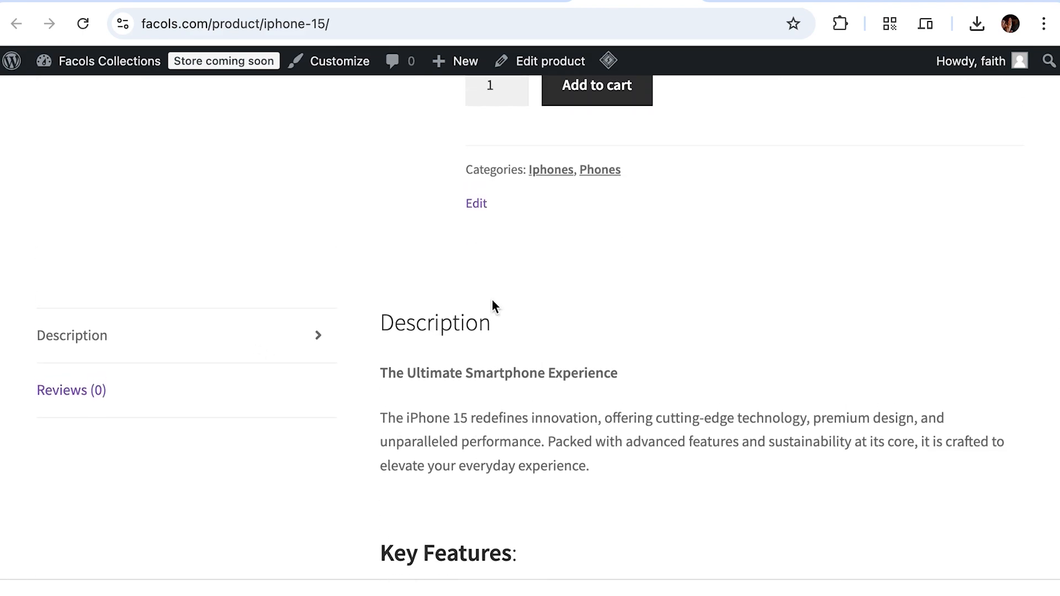
pyautogui.scroll(5, 491, 301)
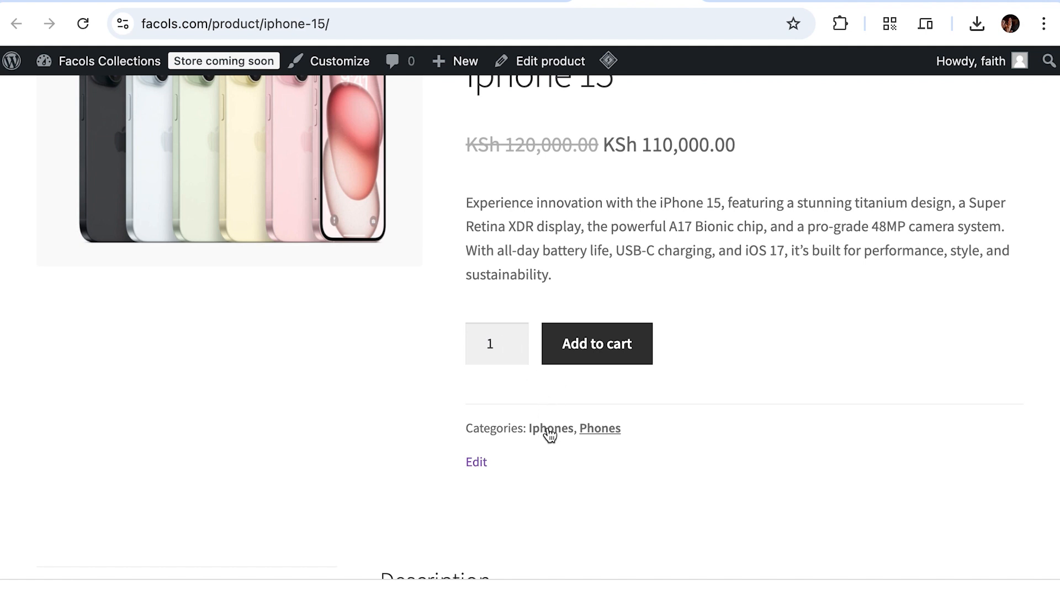
pyautogui.scroll(7, 541, 294)
pyautogui.scroll(-4, 575, 332)
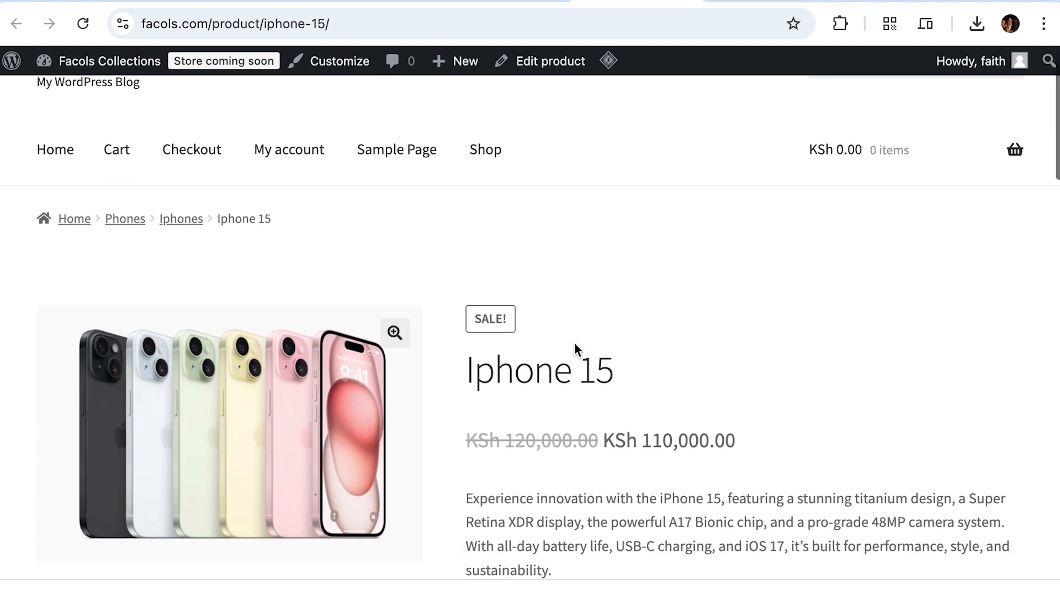
pyautogui.moveTo(602, 303); pyautogui.dragTo(470, 303)
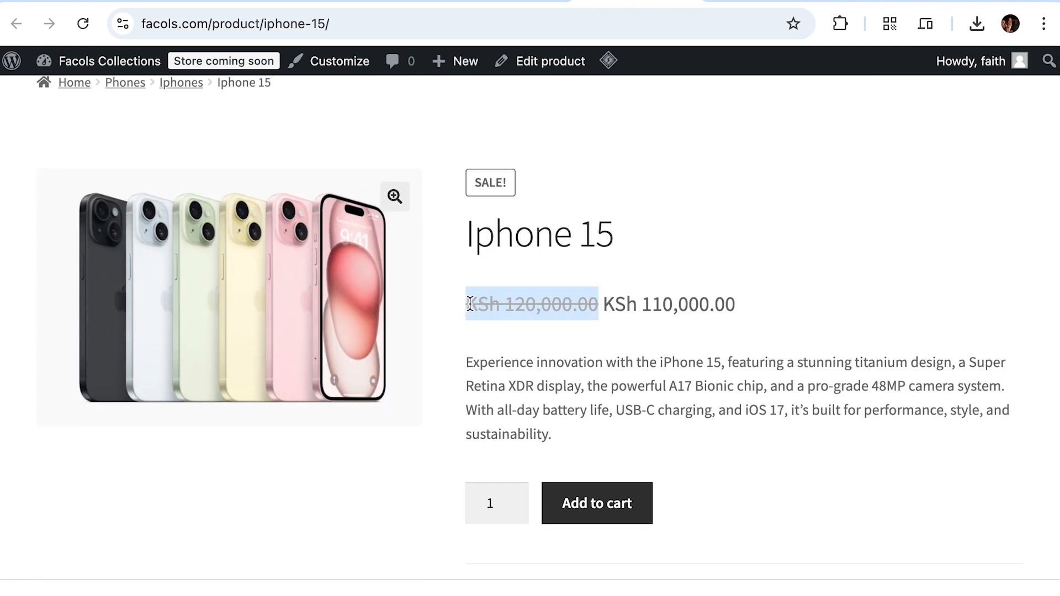
pyautogui.moveTo(731, 302); pyautogui.dragTo(603, 303)
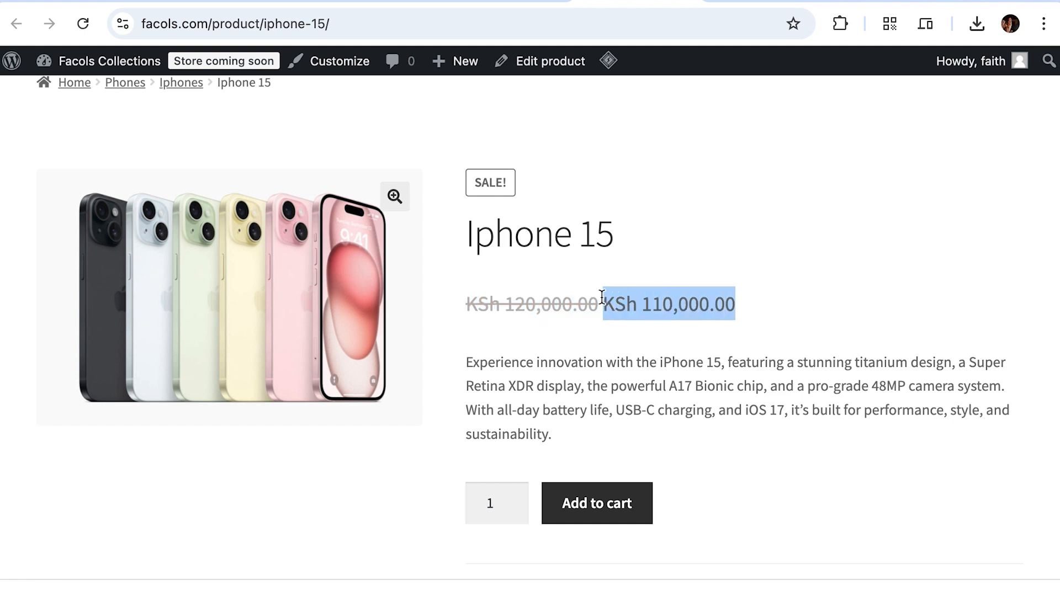
pyautogui.scroll(3, 657, 288)
pyautogui.scroll(-3, 657, 282)
pyautogui.scroll(4, 657, 283)
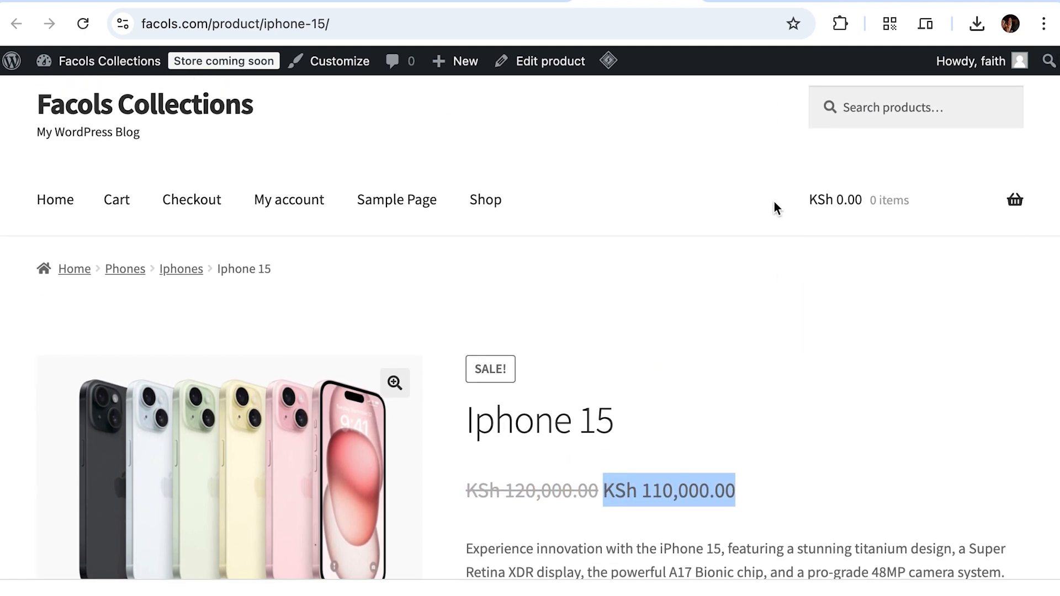
pyautogui.scroll(1, 769, 208)
pyautogui.scroll(-2, 771, 210)
pyautogui.scroll(-3, 768, 204)
pyautogui.scroll(4, 769, 204)
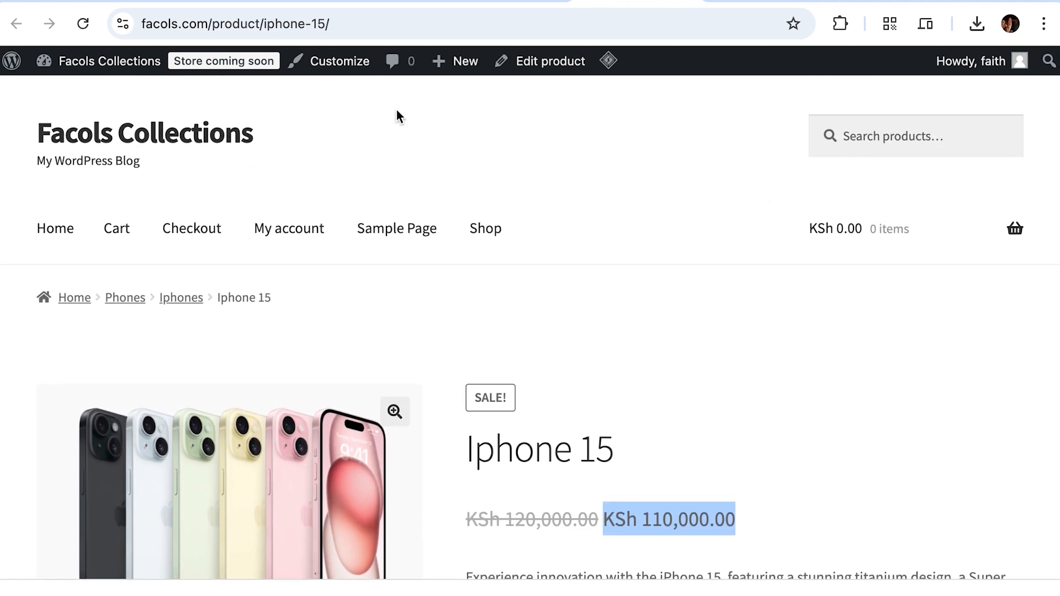
# Step: Go from the Iphone 15 editor to the WooCommerce > Settings General page
pyautogui.click(491, 7)
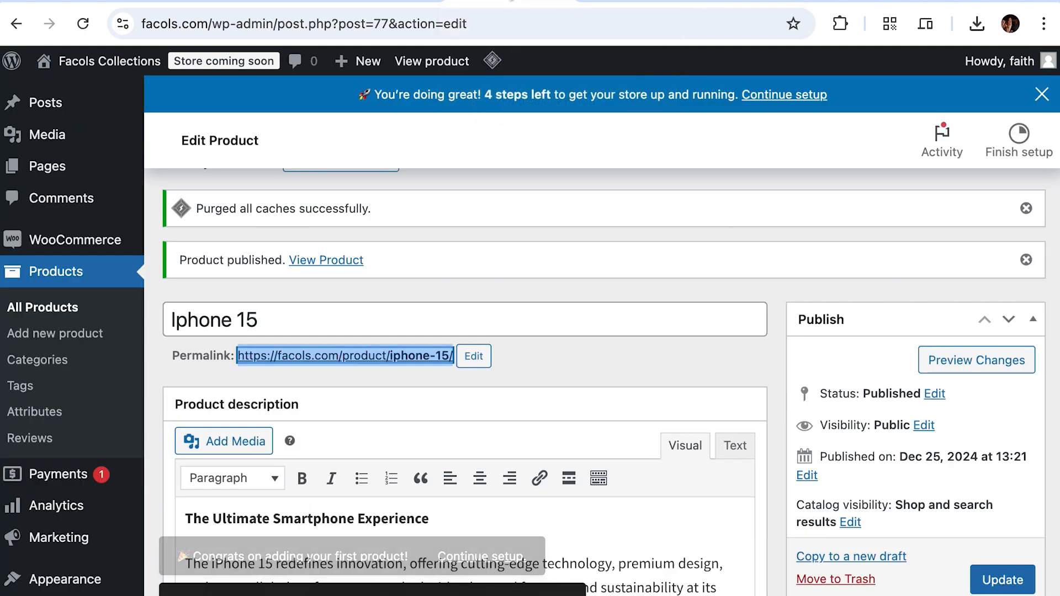
pyautogui.scroll(2, 571, 285)
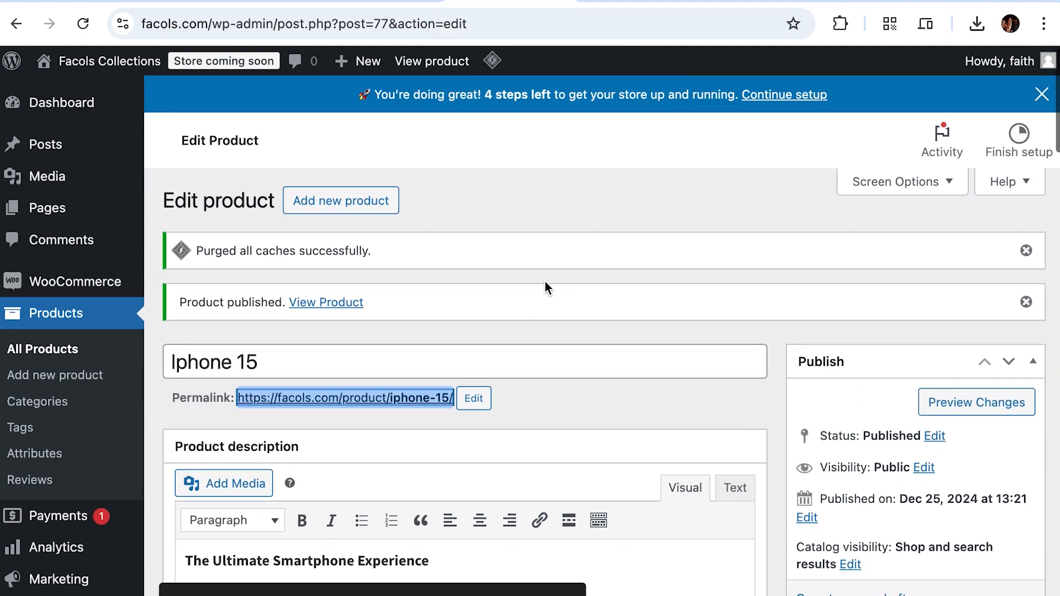
pyautogui.moveTo(102, 291)
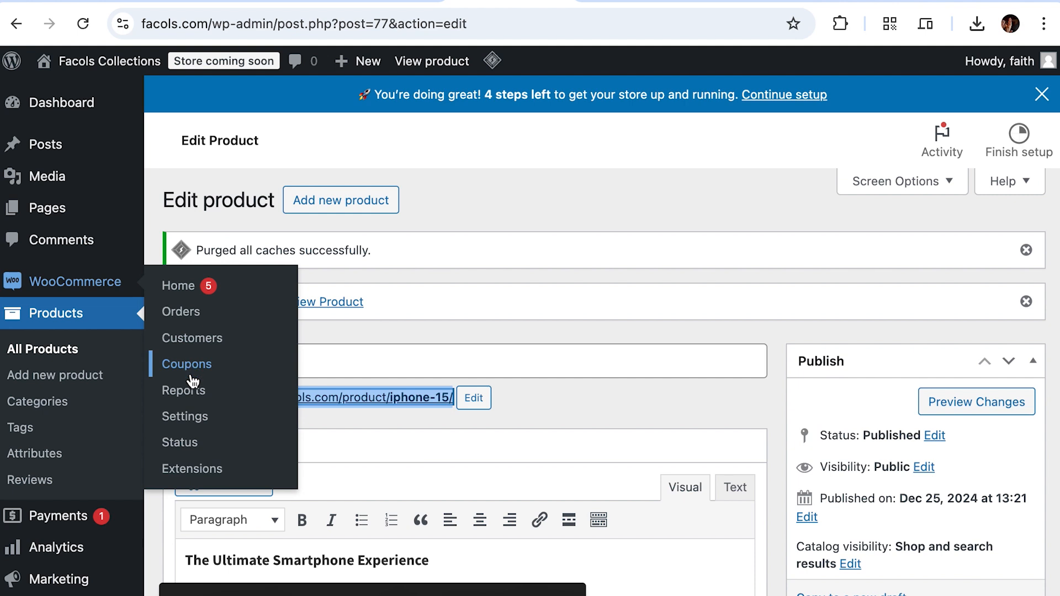
pyautogui.click(197, 421)
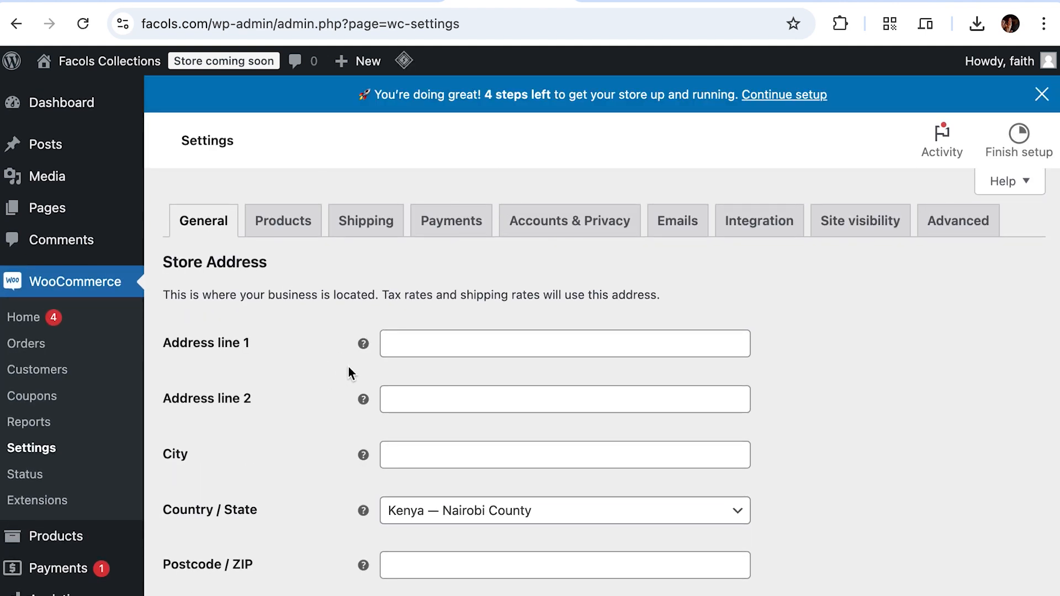
# Step: Enter Ruaka as the store's address line and Kiambu as its city
pyautogui.click(419, 339)
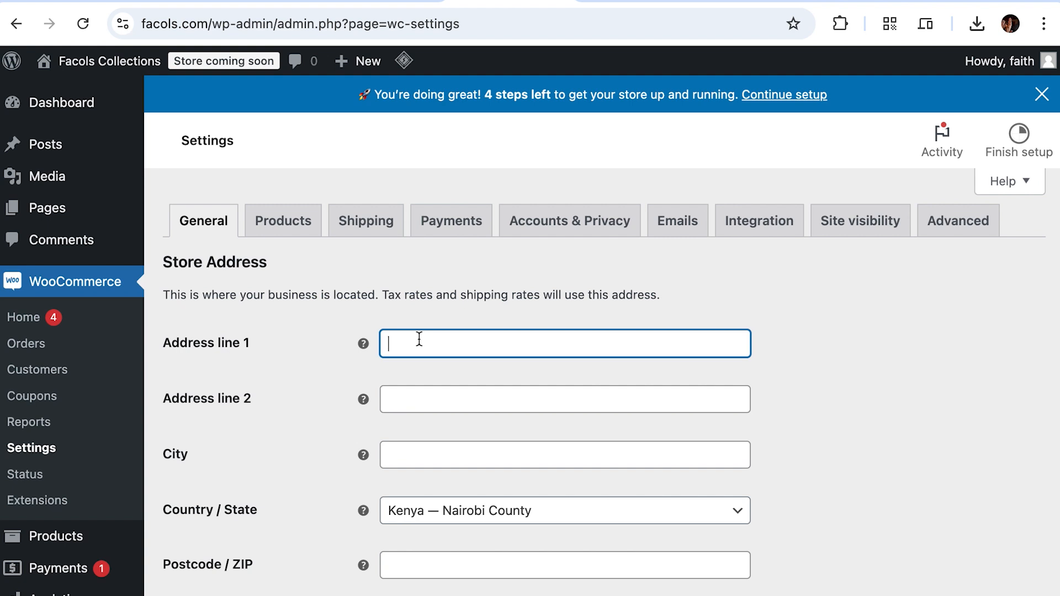
pyautogui.write('Ruala')
pyautogui.press('BackSpace')
pyautogui.press('BackSpace')
pyautogui.write('ka')
pyautogui.scroll(-3, 378, 484)
pyautogui.click(433, 359)
pyautogui.write('nairo')
pyautogui.press('BackSpace')
pyautogui.press('BackSpace')
pyautogui.press('BackSpace')
pyautogui.press('BackSpace')
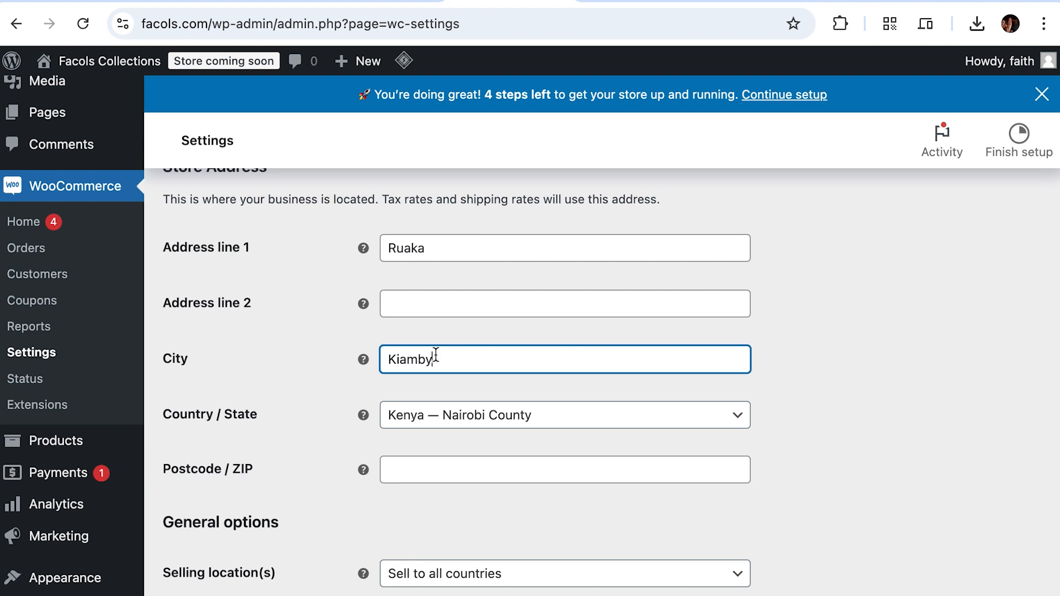
pyautogui.press('BackSpace')
pyautogui.write('u')
pyautogui.scroll(-5, 332, 419)
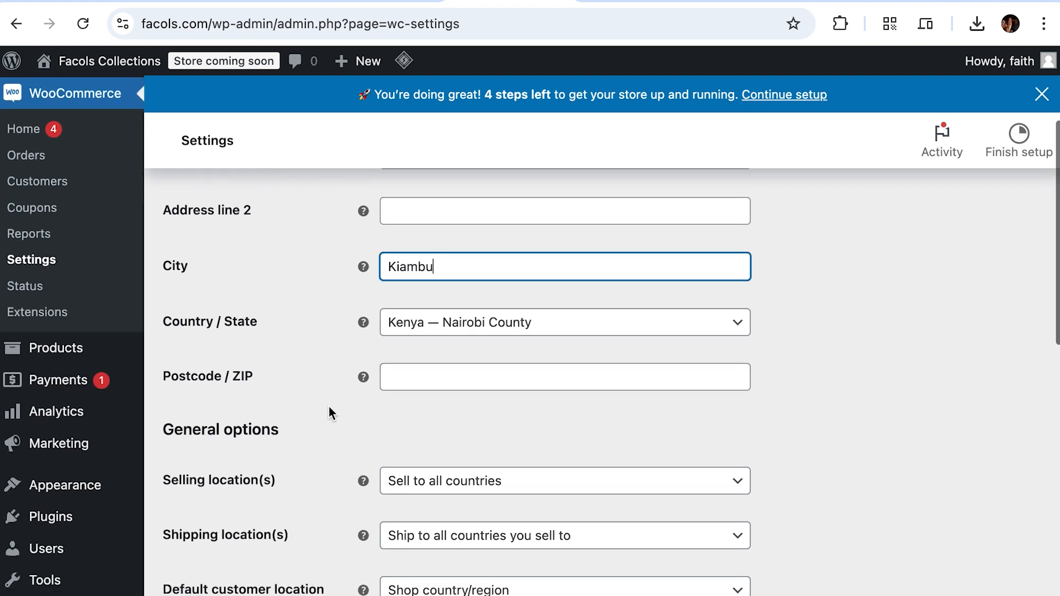
# Step: Sell to Kenya only, keep the shipping and default-location choices, and save the settings
pyautogui.click(432, 343)
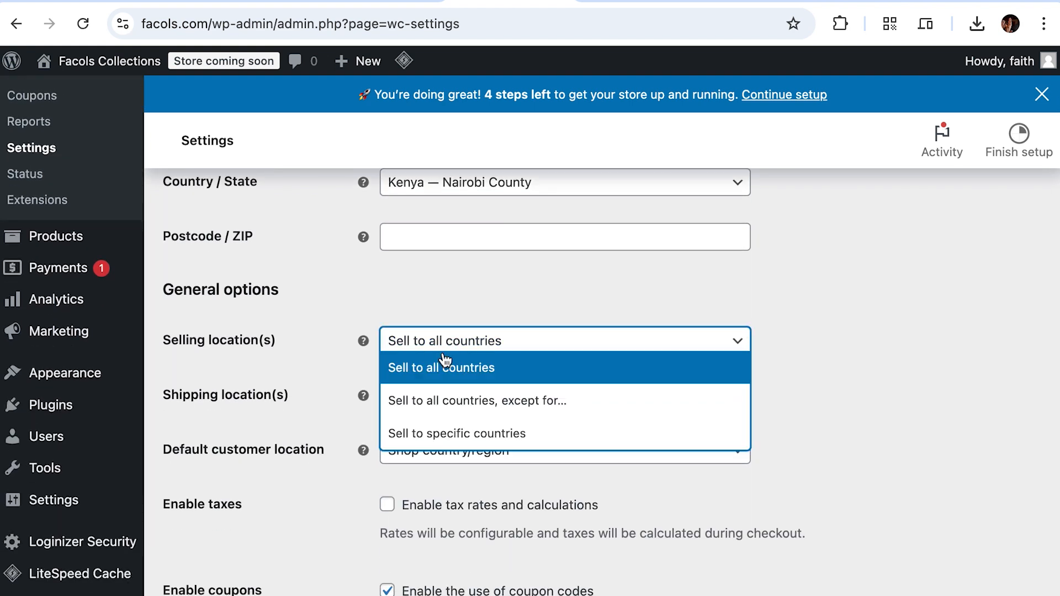
pyautogui.click(497, 434)
pyautogui.click(513, 399)
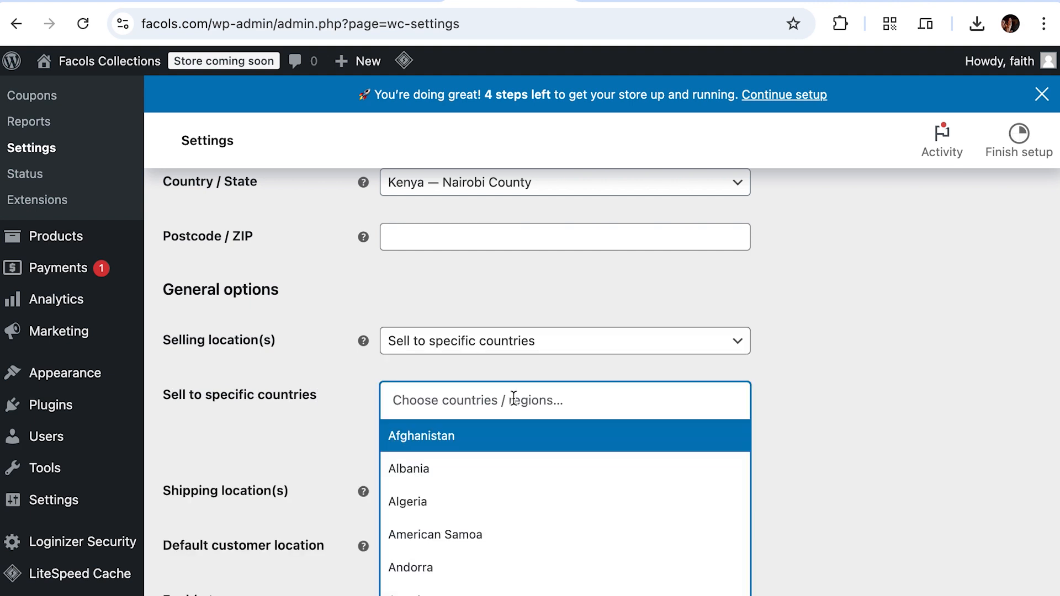
pyautogui.write('kenya')
pyautogui.click(515, 442)
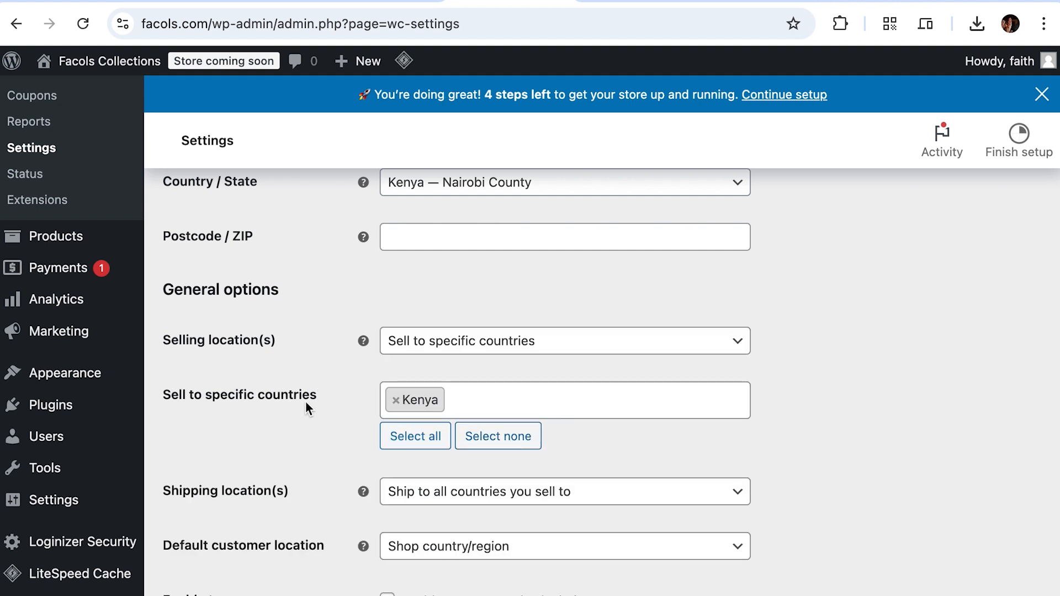
pyautogui.scroll(-3, 322, 414)
pyautogui.click(497, 320)
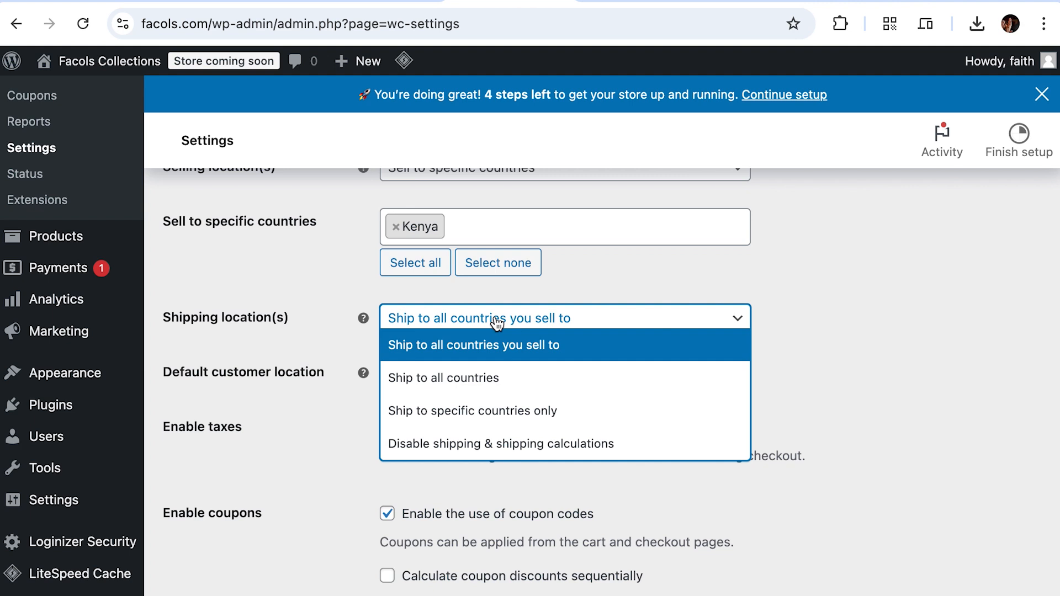
pyautogui.click(327, 352)
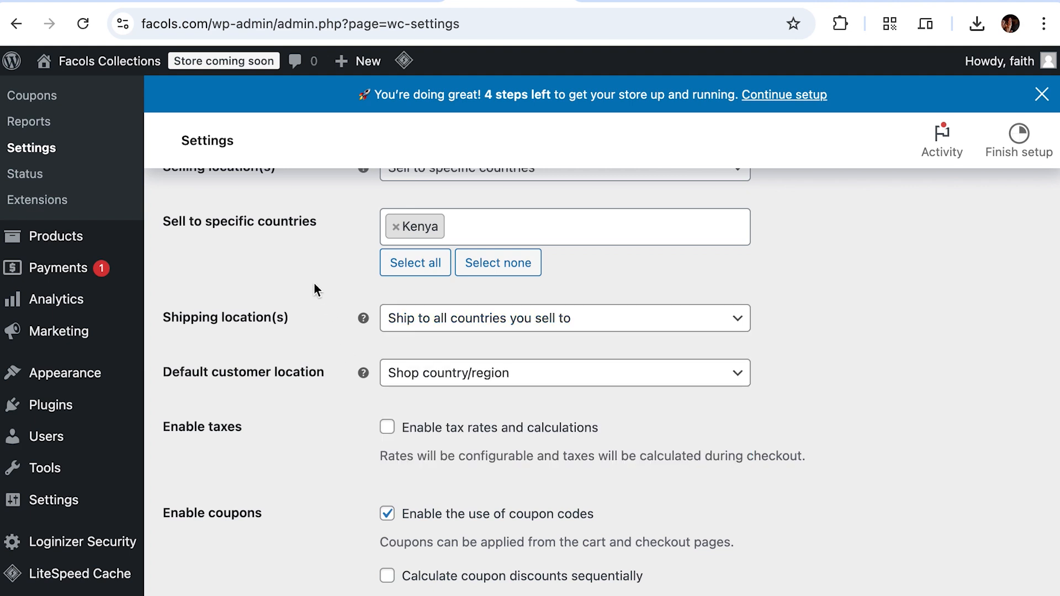
pyautogui.scroll(-1, 392, 349)
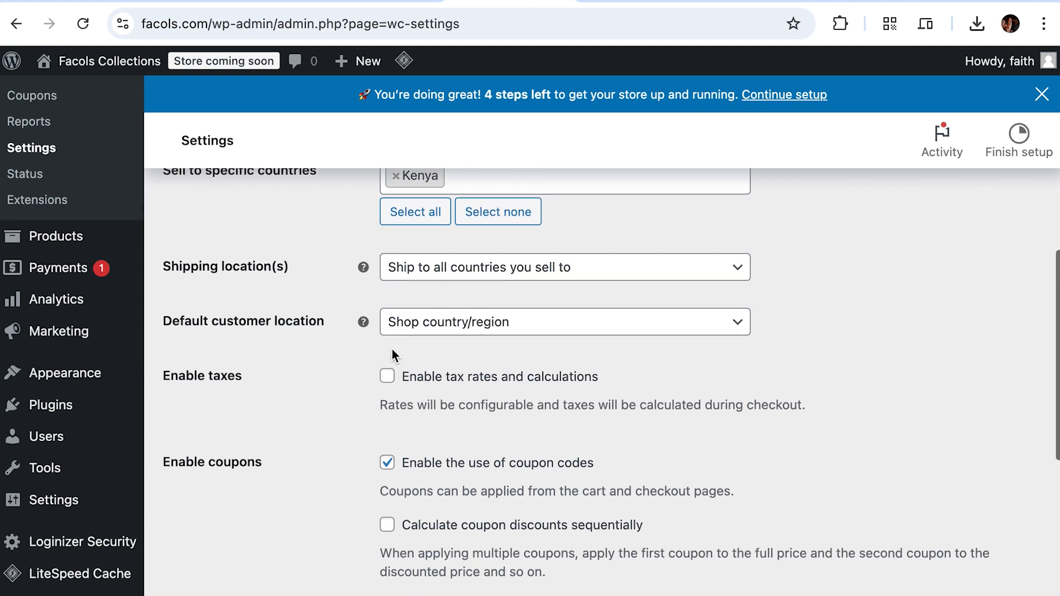
pyautogui.click(433, 327)
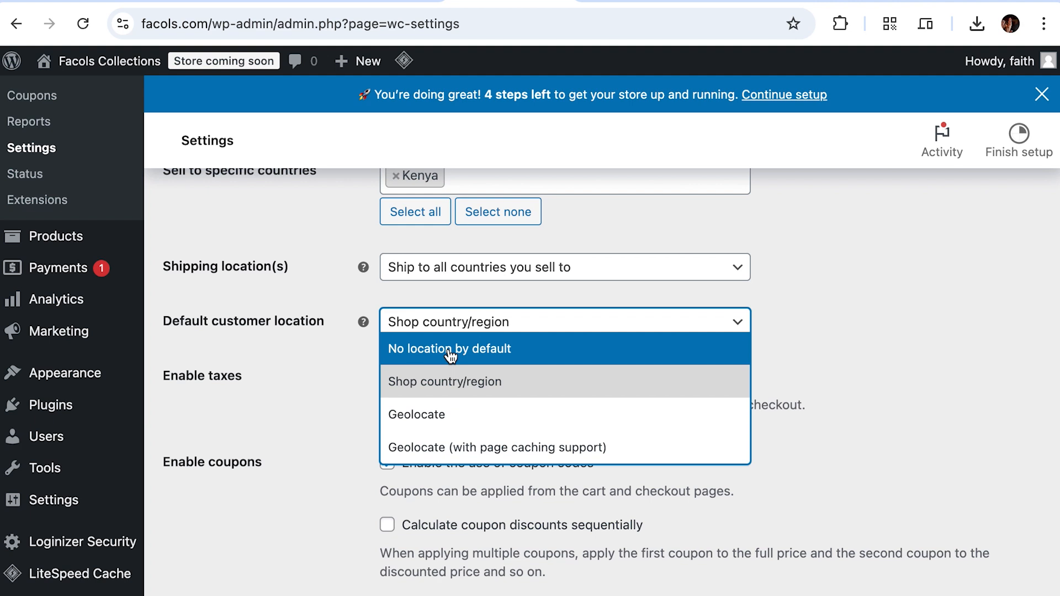
pyautogui.click(336, 361)
pyautogui.scroll(-1, 375, 410)
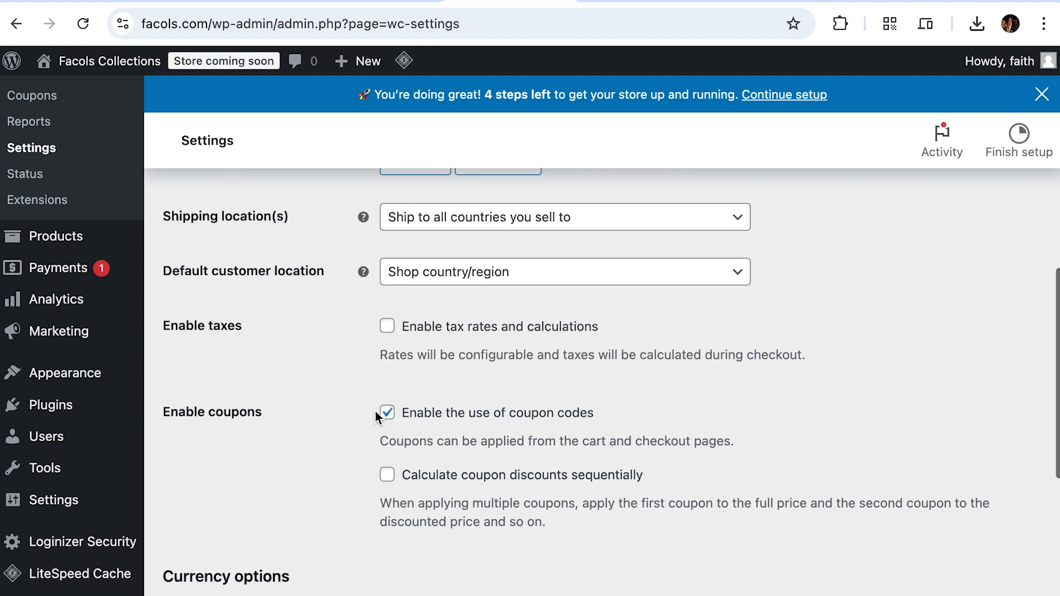
pyautogui.scroll(-1, 456, 367)
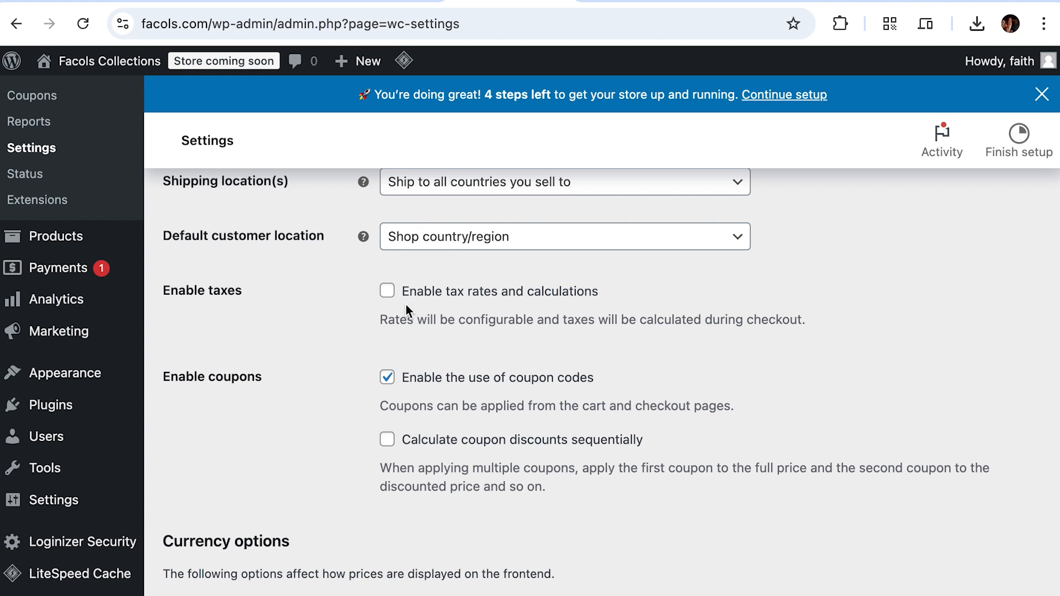
pyautogui.scroll(-2, 471, 320)
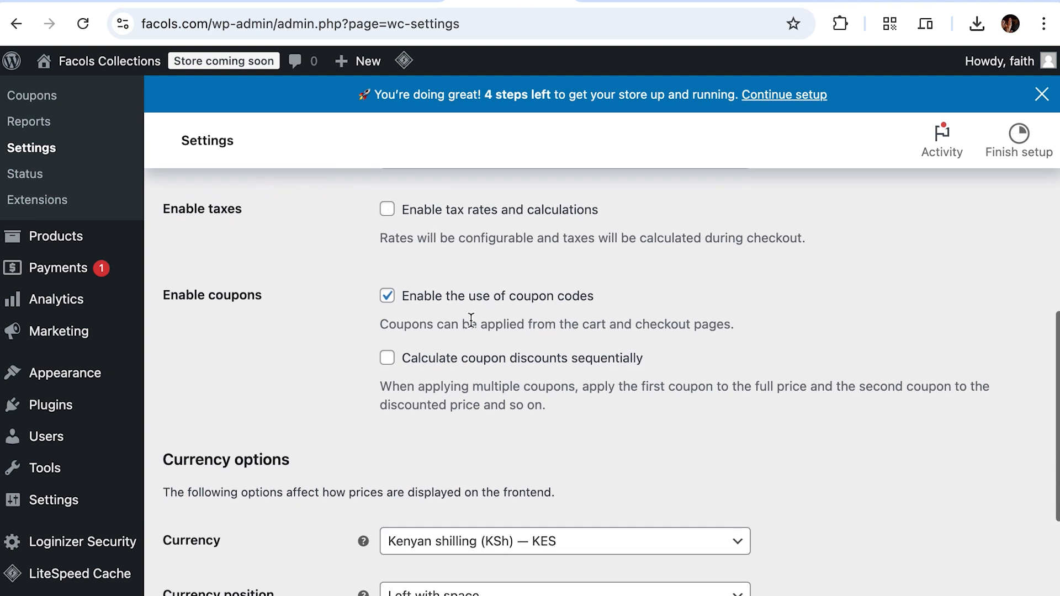
pyautogui.scroll(-4, 502, 304)
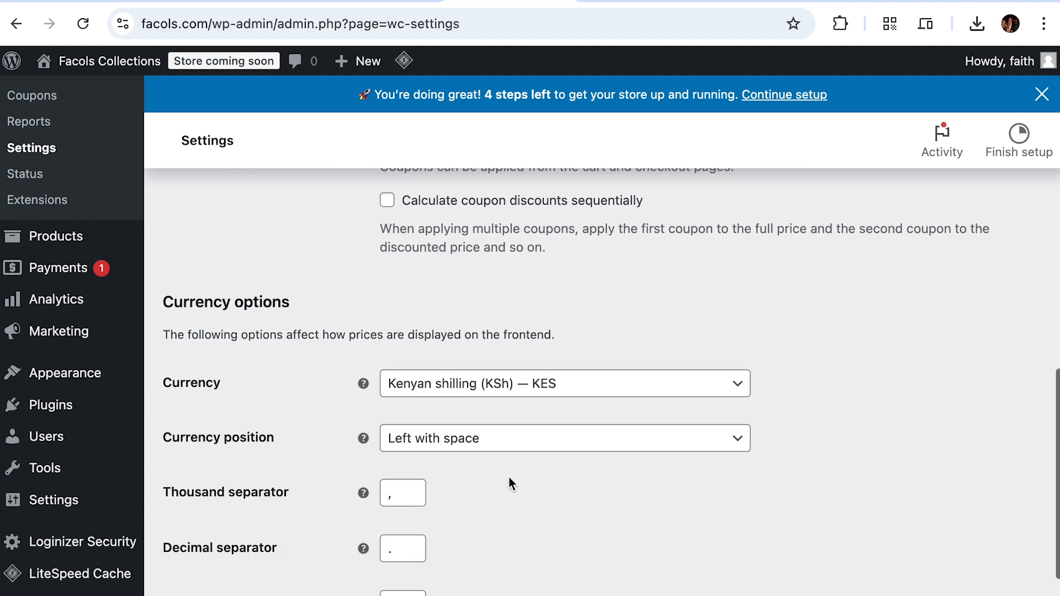
pyautogui.scroll(-1, 509, 478)
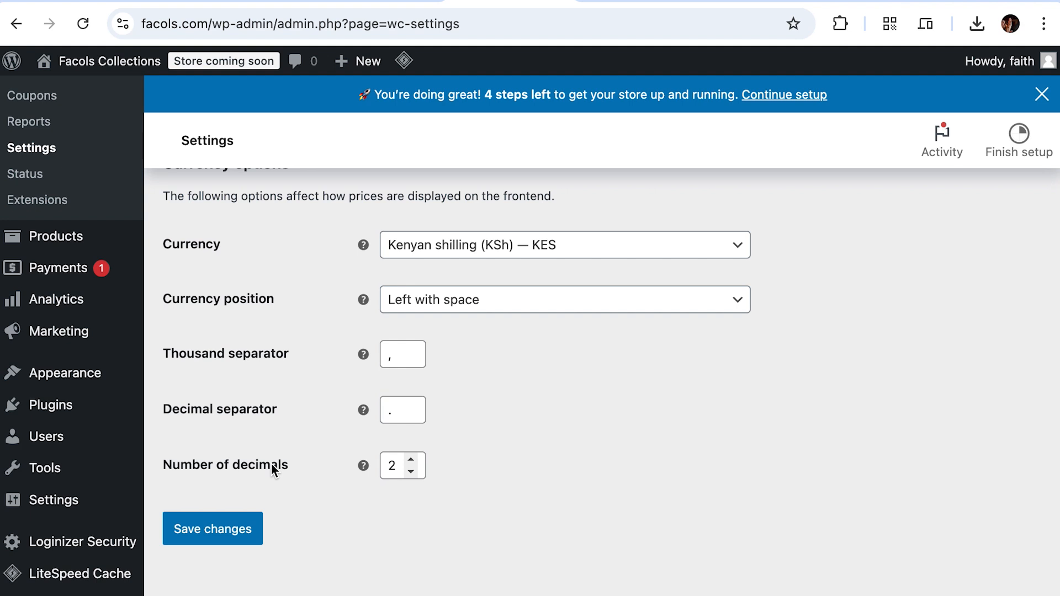
pyautogui.click(236, 540)
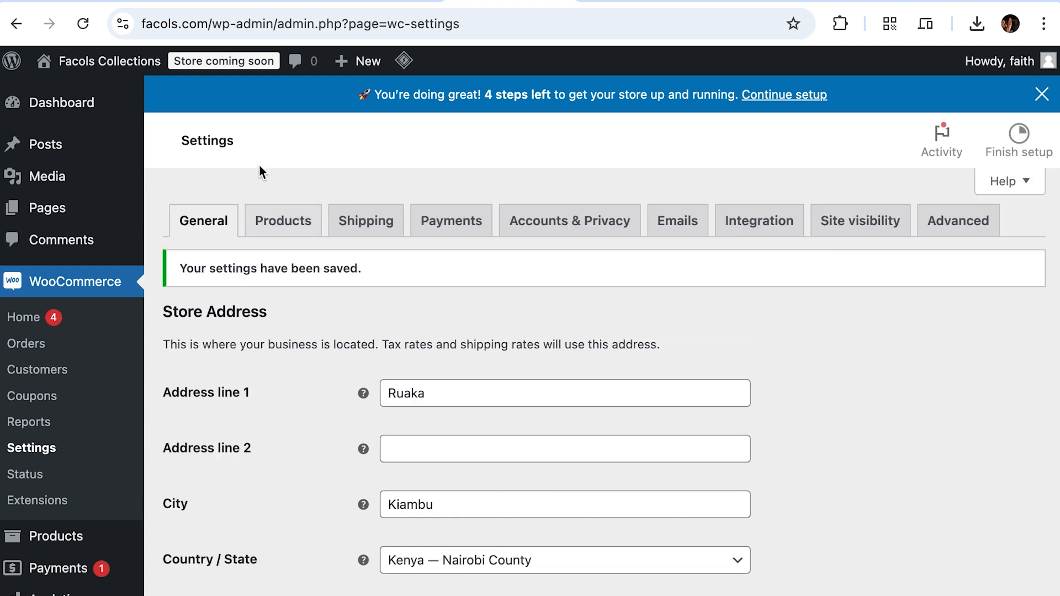
pyautogui.click(453, 227)
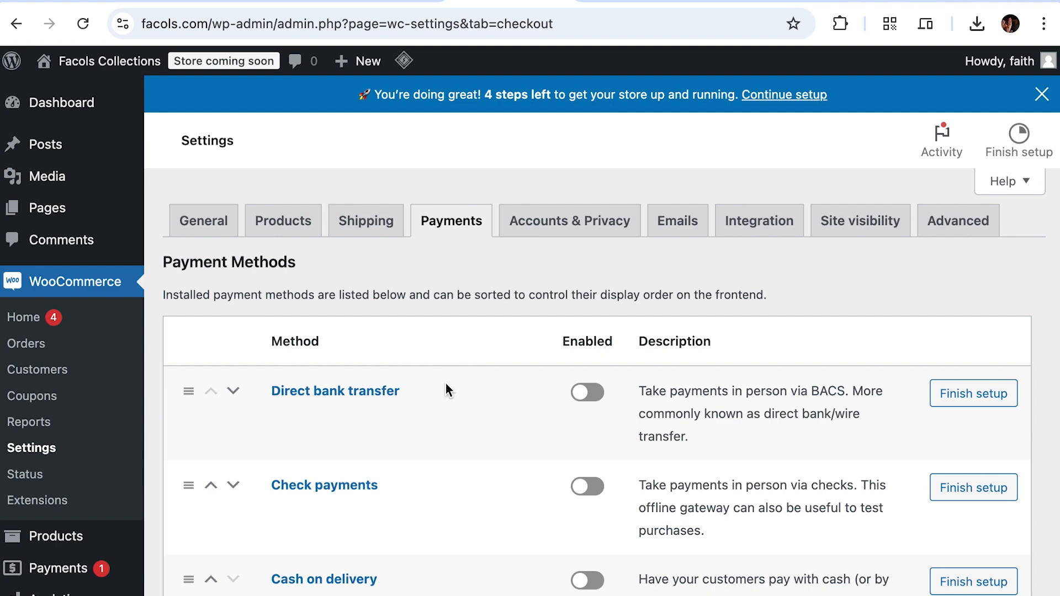
# Step: Review the Payment Methods list showing bank transfer, check and cash-on-delivery, all disabled
pyautogui.scroll(-5, 445, 384)
pyautogui.scroll(5, 446, 383)
pyautogui.scroll(-1, 400, 373)
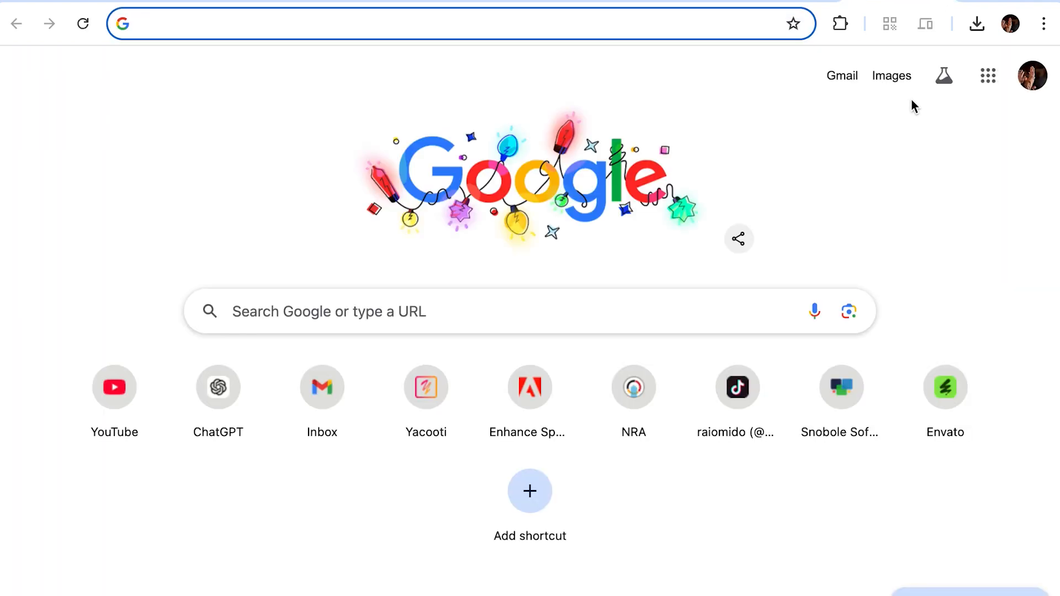
# Step: Search 'paystack wordpress' and open the wordpress.org Paystack WooCommerce Payment Gateway page, marking the woo-paystack slug
pyautogui.write('paysta')
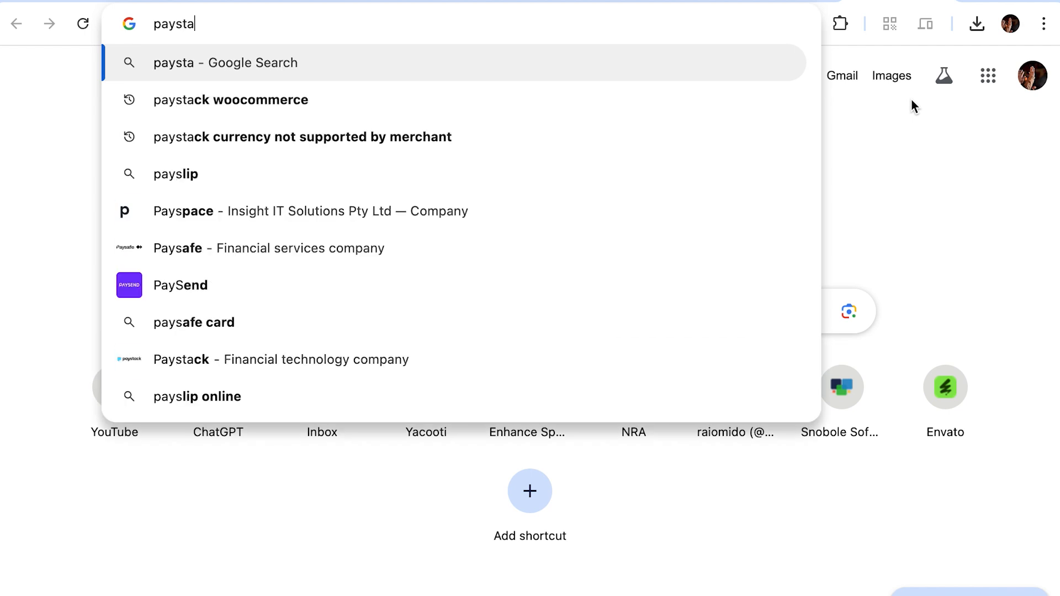
pyautogui.write('ck wordpress')
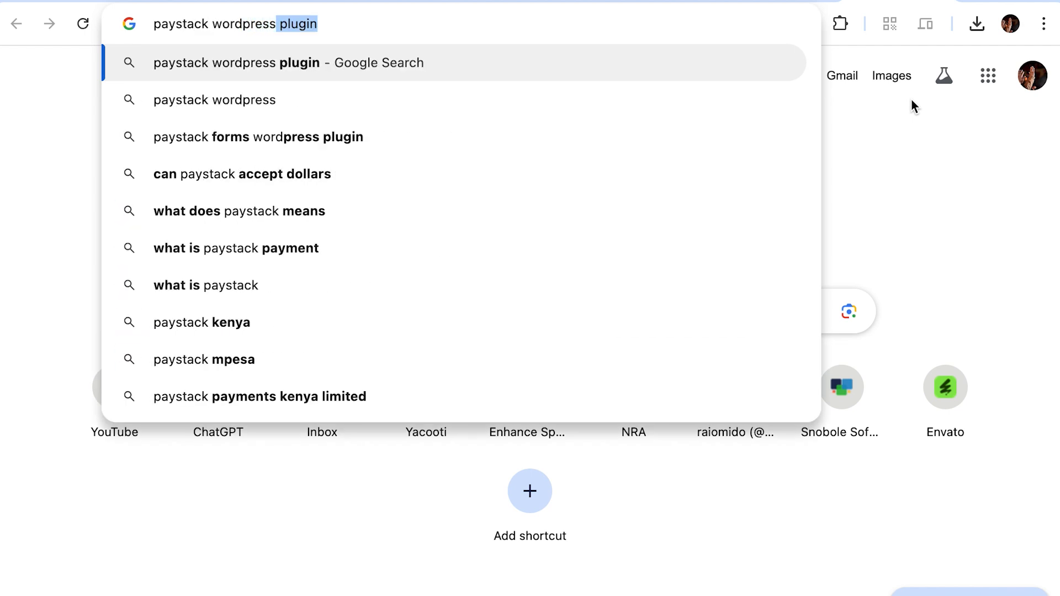
pyautogui.press('Return')
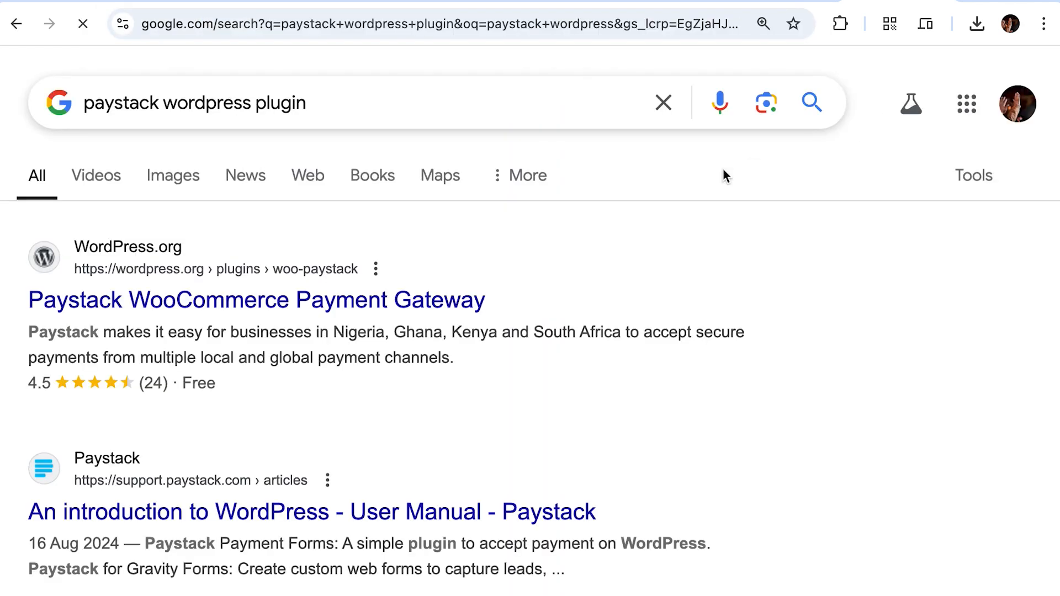
pyautogui.click(271, 307)
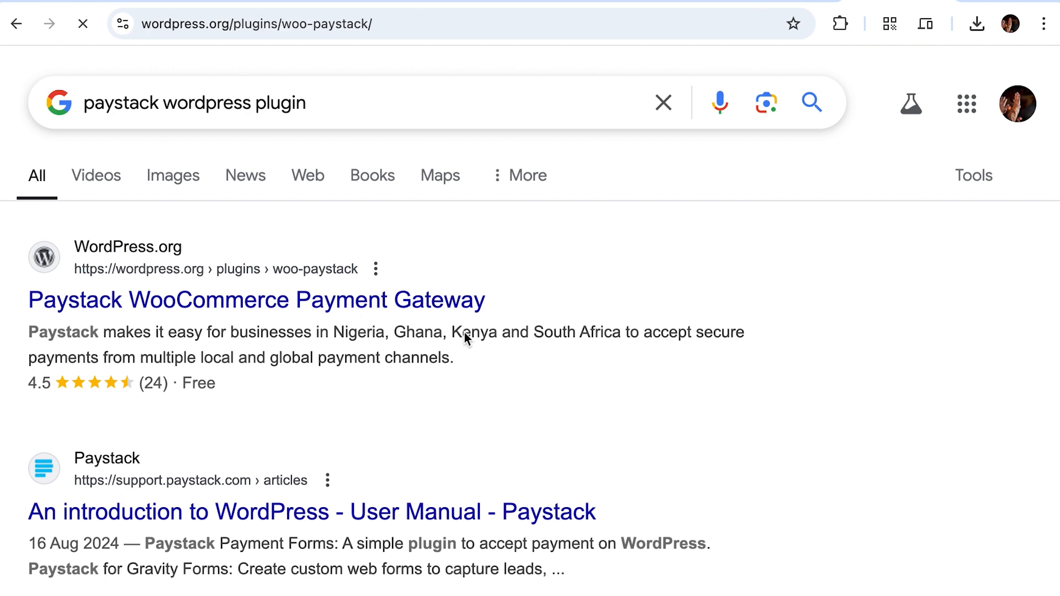
pyautogui.scroll(-5, 445, 305)
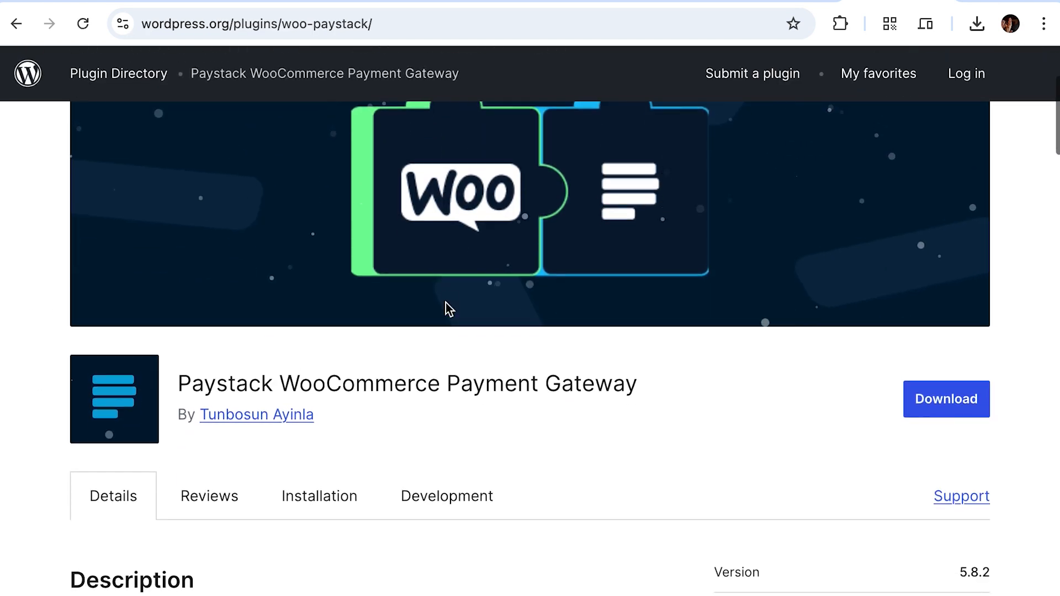
pyautogui.scroll(-5, 447, 306)
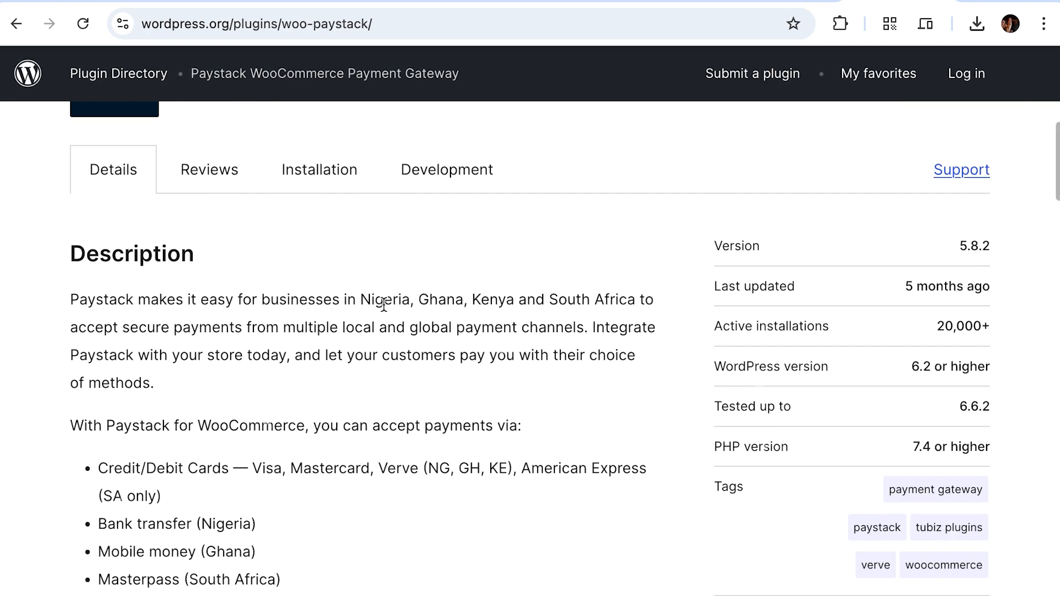
pyautogui.scroll(2, 315, 271)
pyautogui.scroll(-8, 316, 270)
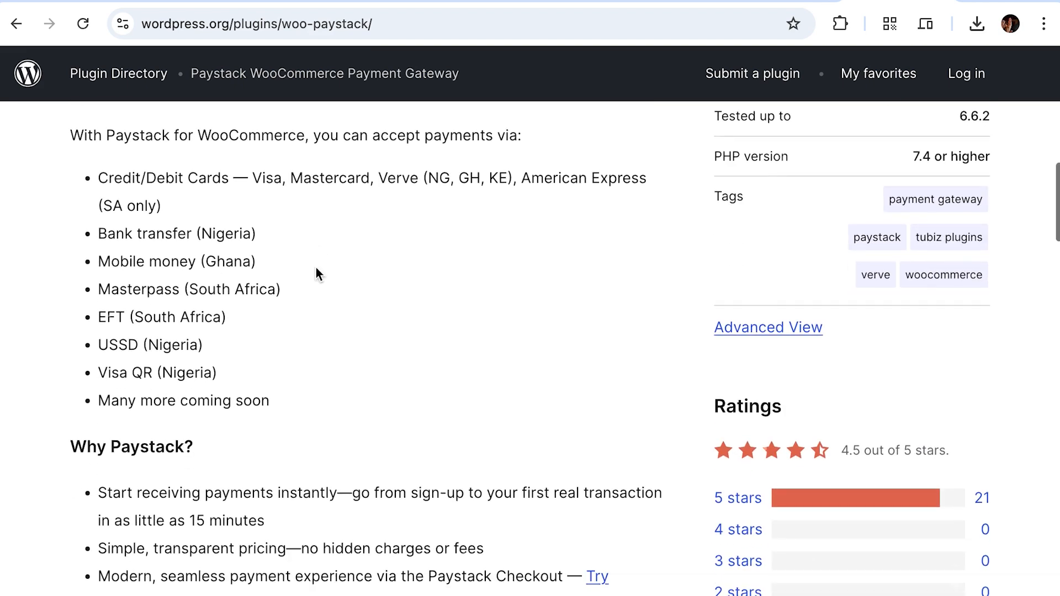
pyautogui.scroll(12, 316, 267)
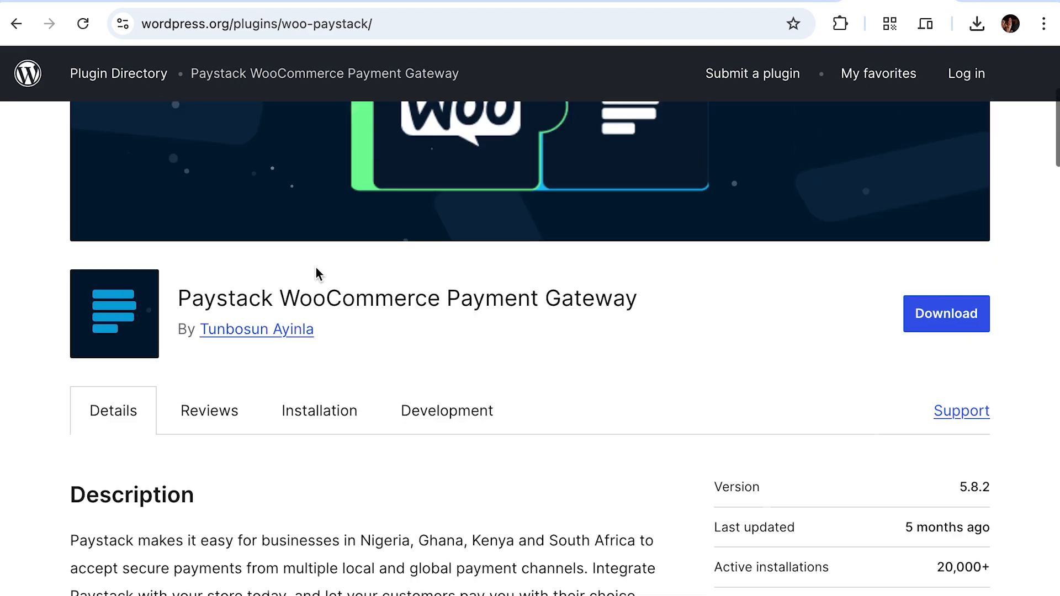
pyautogui.scroll(5, 678, 326)
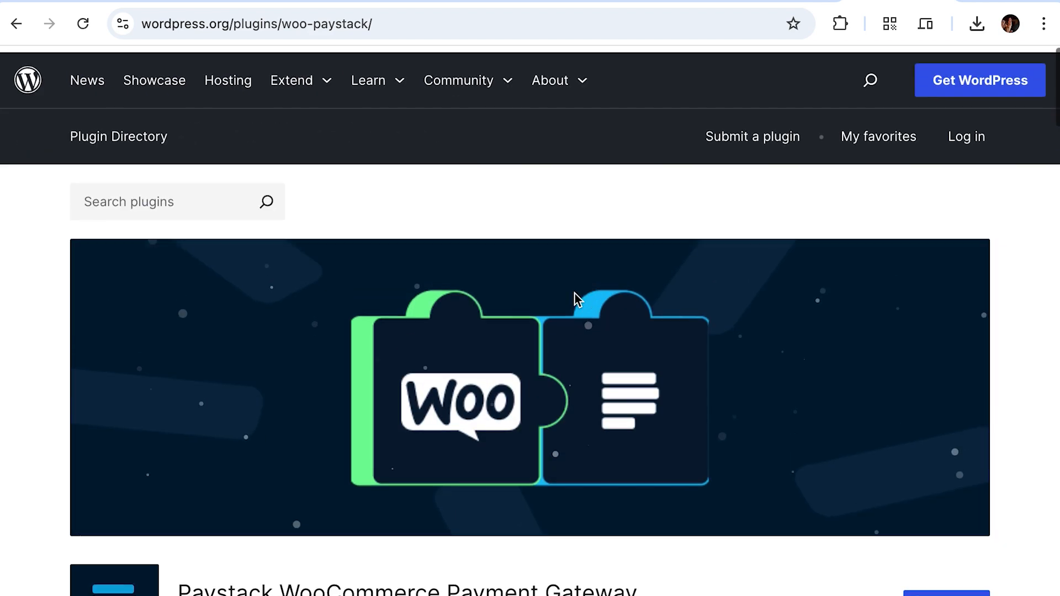
pyautogui.moveTo(369, 24); pyautogui.dragTo(283, 27)
pyautogui.scroll(-4, 481, 320)
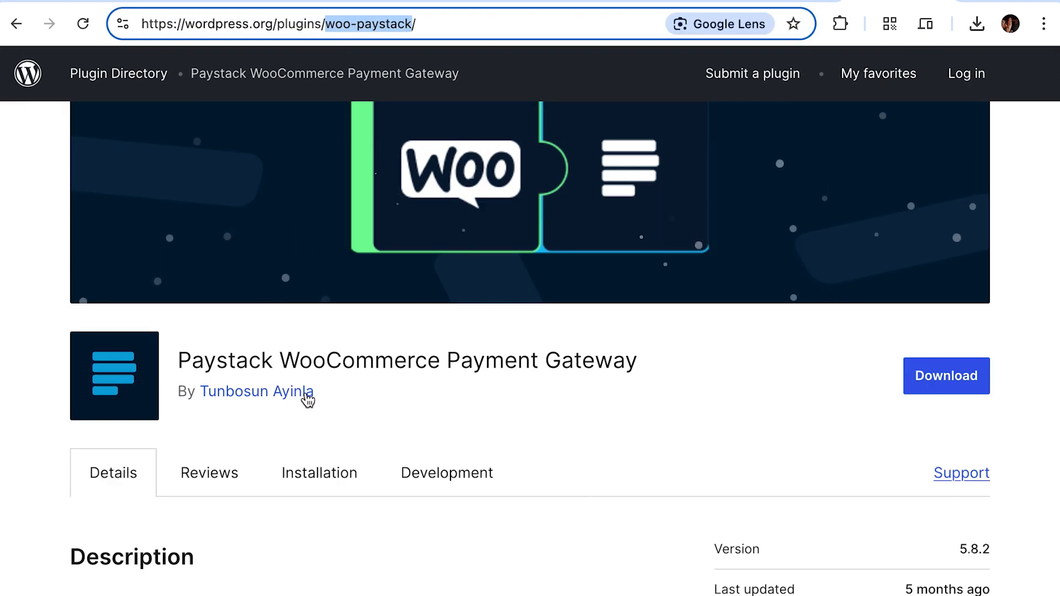
pyautogui.moveTo(746, 18)
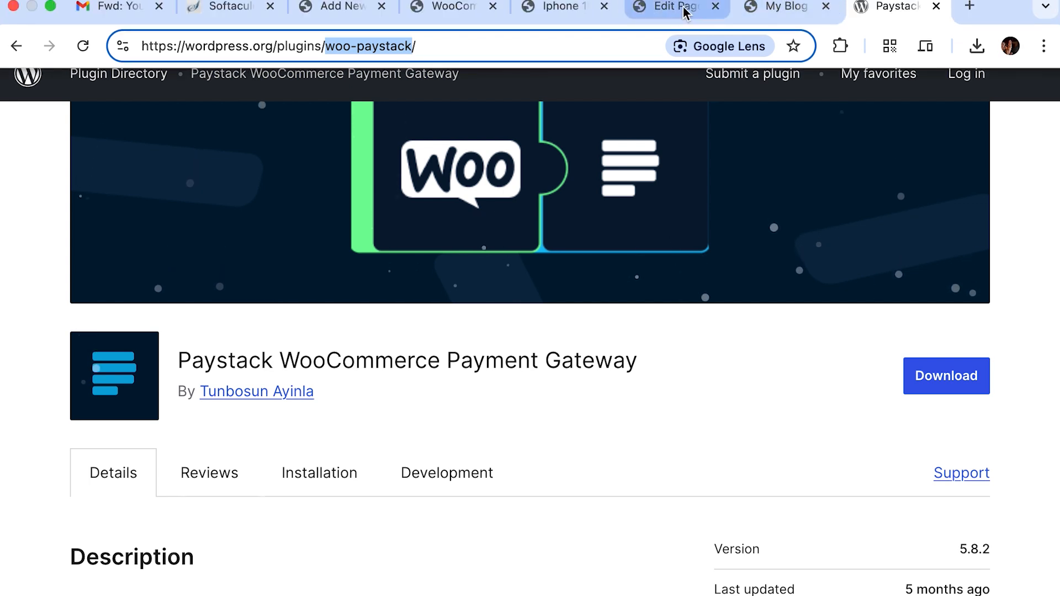
# Step: Return to the WordPress admin and go to Plugins > Add New Plugin
pyautogui.click(457, 7)
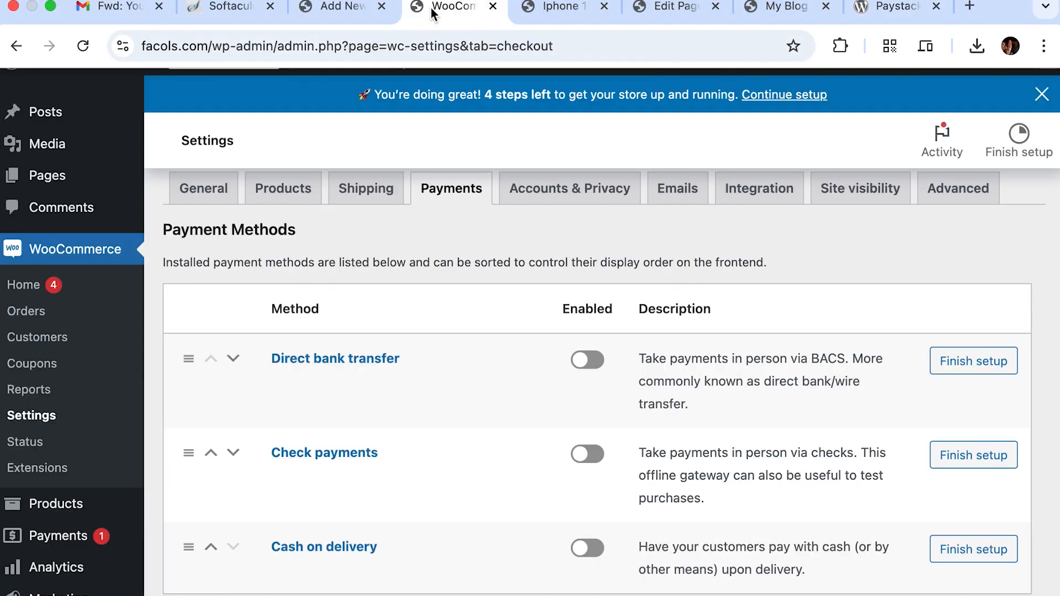
pyautogui.click(338, 8)
pyautogui.click(44, 68)
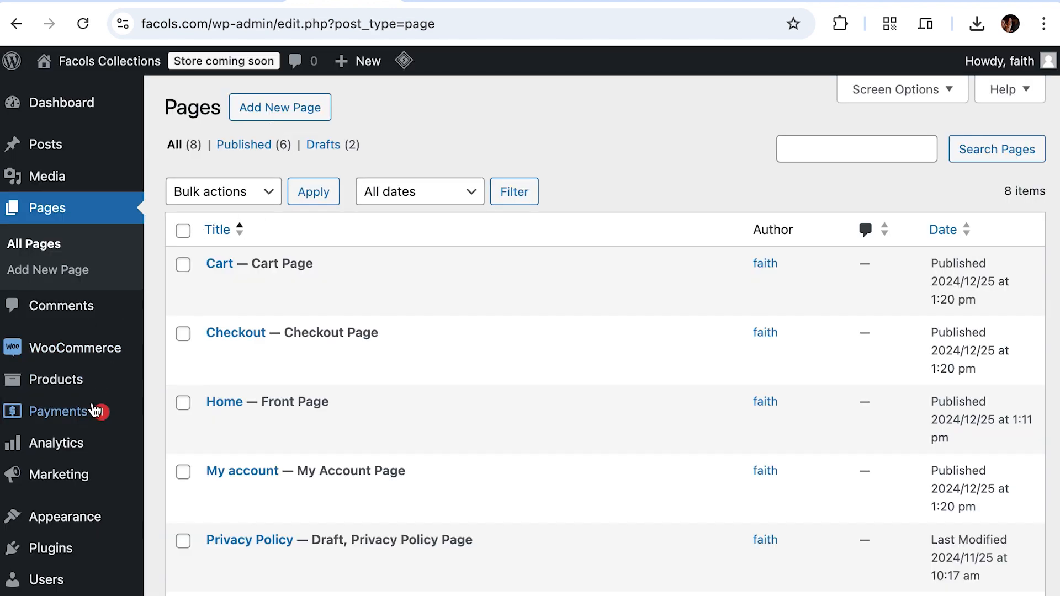
pyautogui.scroll(-2, 94, 408)
pyautogui.scroll(-3, 94, 409)
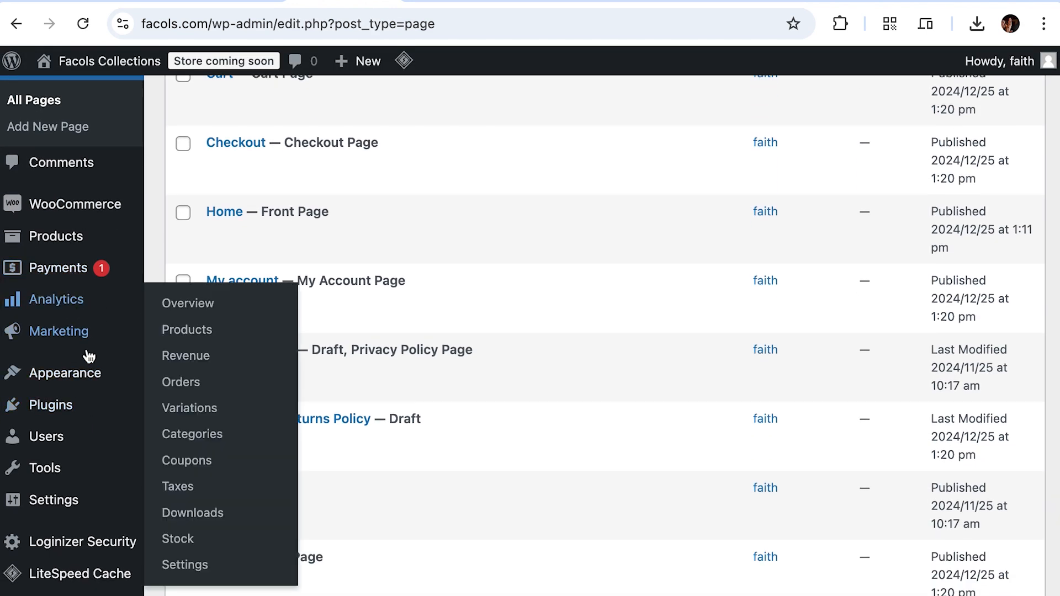
pyautogui.scroll(-1, 89, 359)
pyautogui.moveTo(91, 390)
pyautogui.scroll(-2, 89, 408)
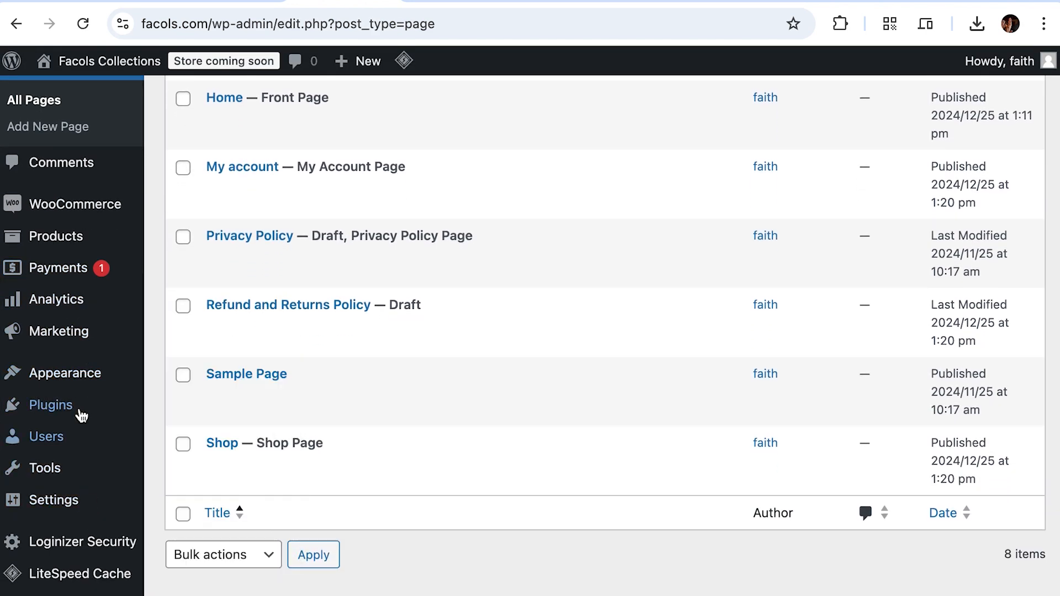
pyautogui.scroll(2, 80, 422)
pyautogui.moveTo(72, 474)
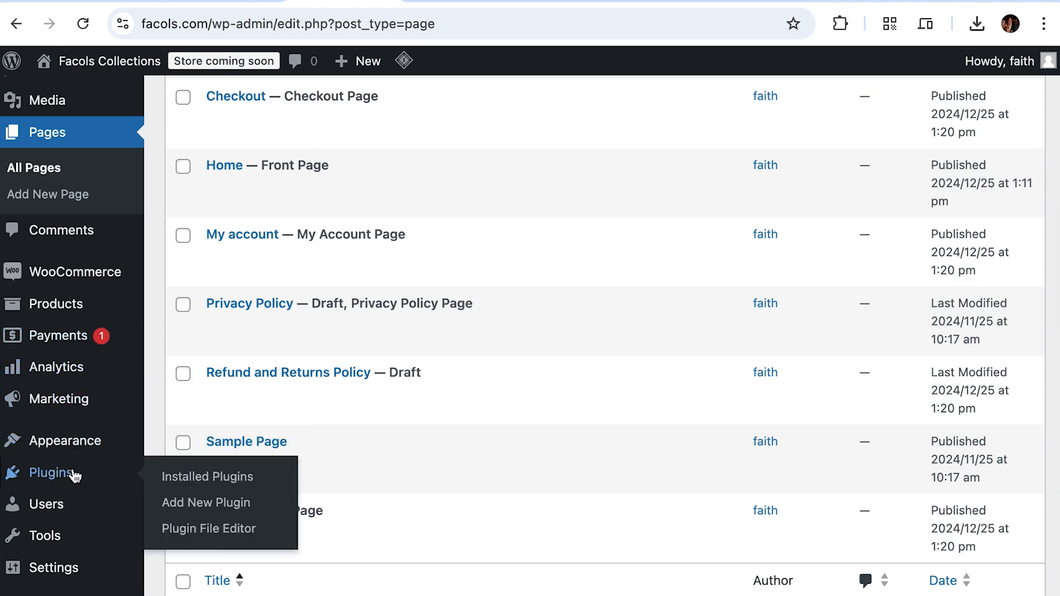
pyautogui.click(216, 501)
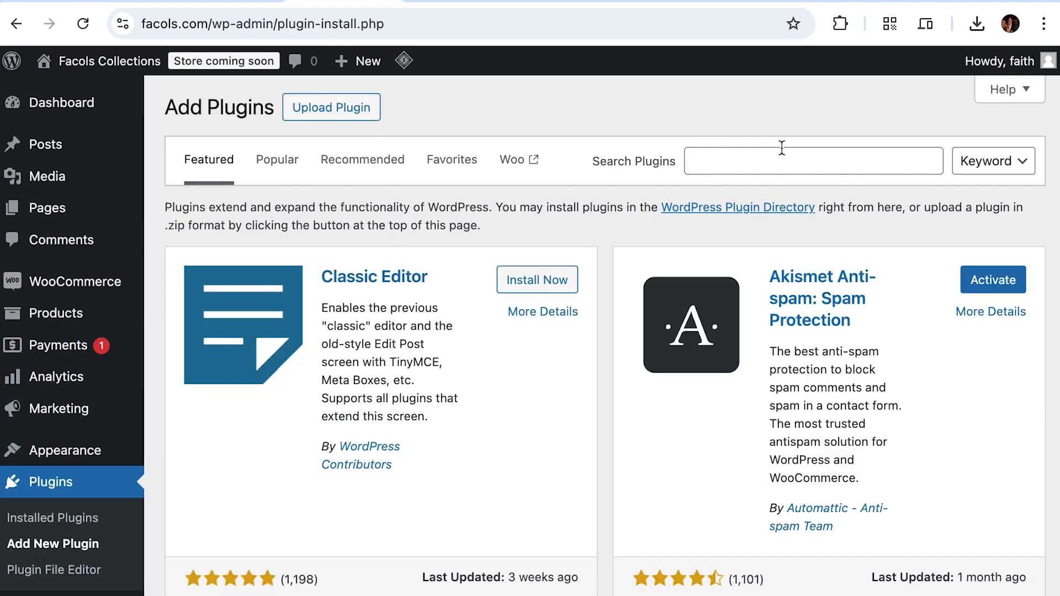
# Step: Search 'woo paystack', then install and activate Paystack WooCommerce Payment Gateway
pyautogui.click(763, 161)
pyautogui.write('woo pa')
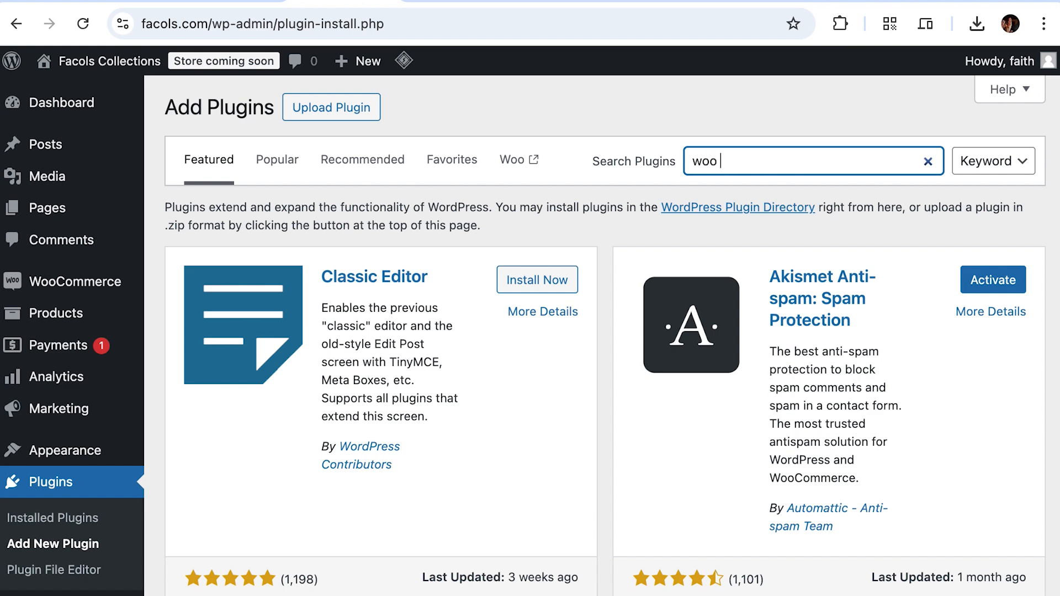
pyautogui.write('ystack')
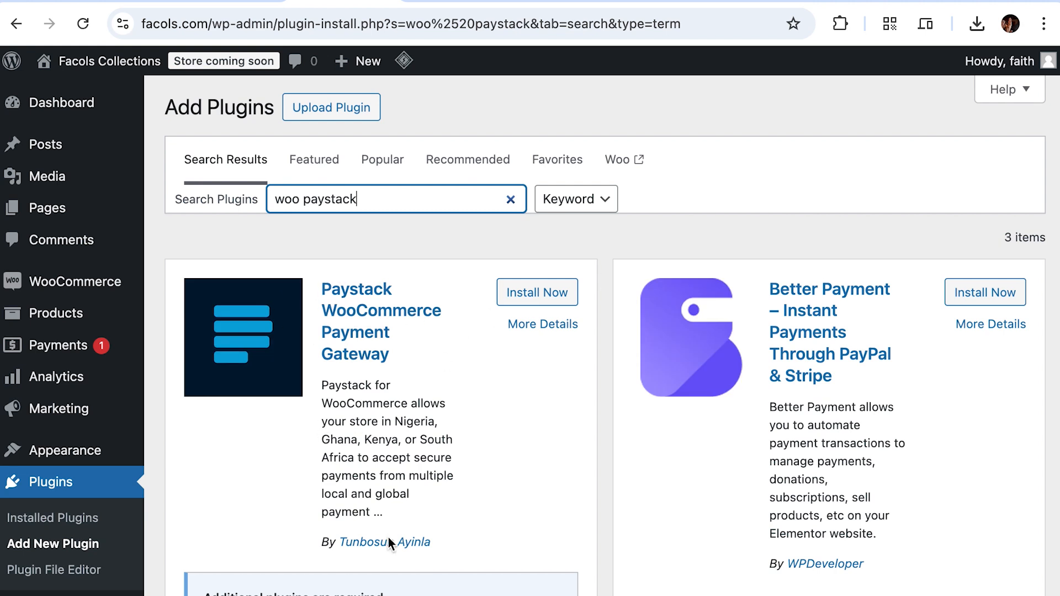
pyautogui.click(504, 301)
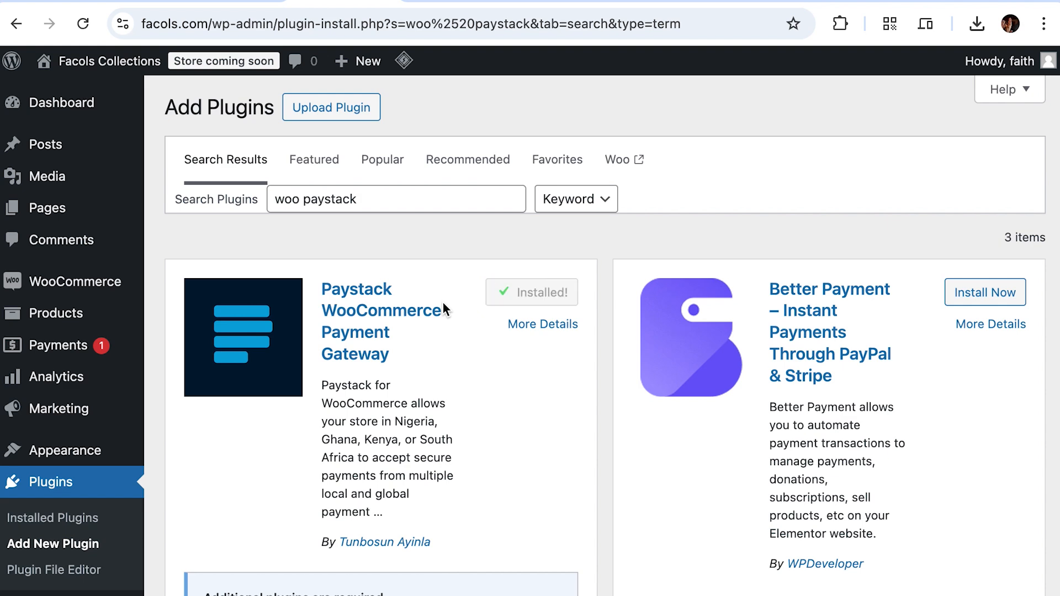
pyautogui.click(549, 292)
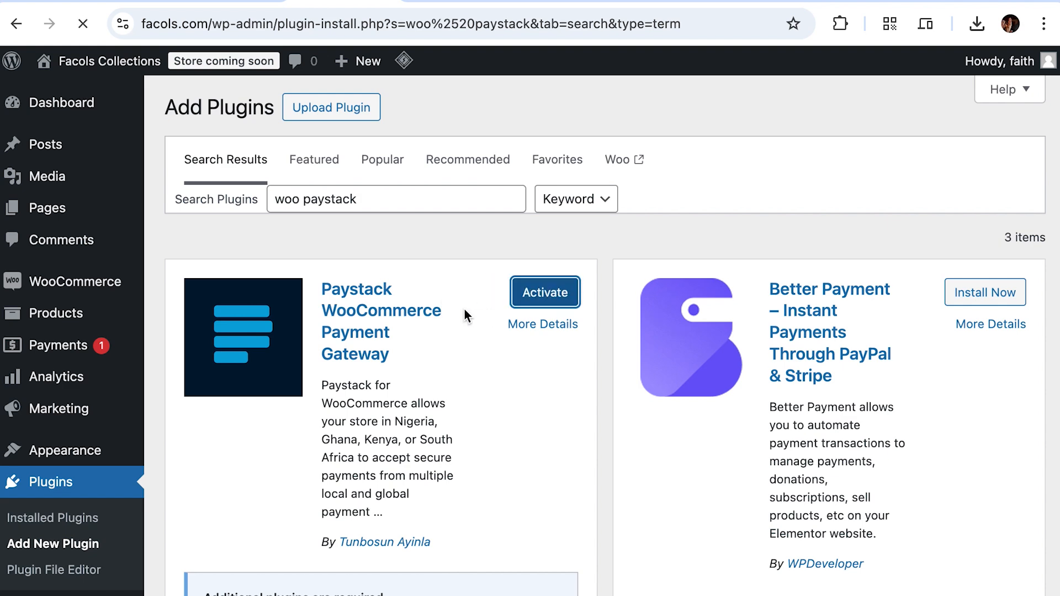
pyautogui.scroll(-2, 422, 391)
pyautogui.scroll(-15, 422, 391)
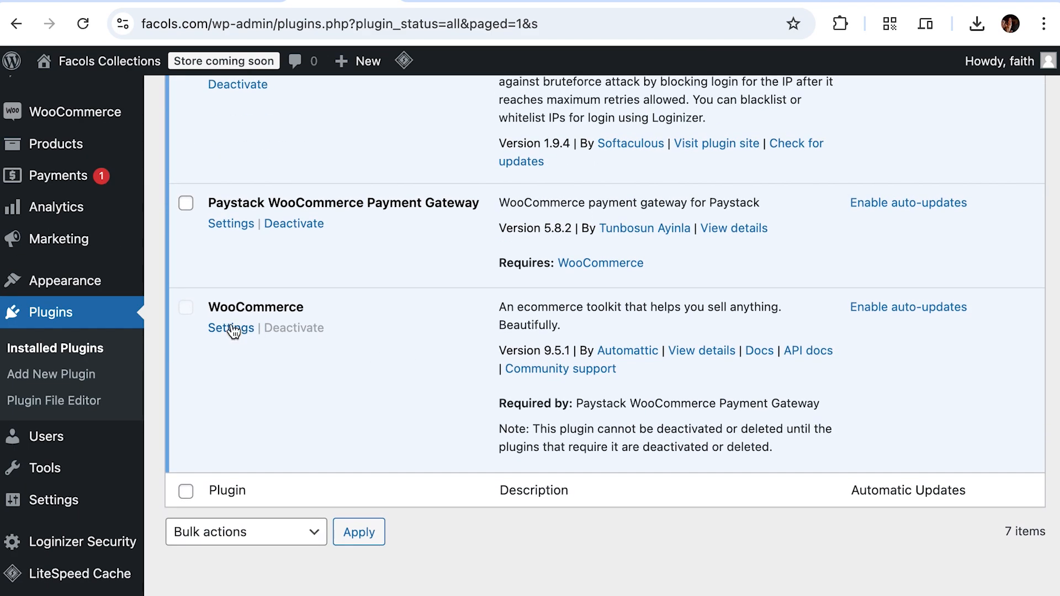
# Step: Find Paystack WooCommerce Payment Gateway among Installed Plugins and open its Settings page
pyautogui.scroll(10, 339, 284)
pyautogui.scroll(-5, 339, 285)
pyautogui.scroll(-3, 339, 285)
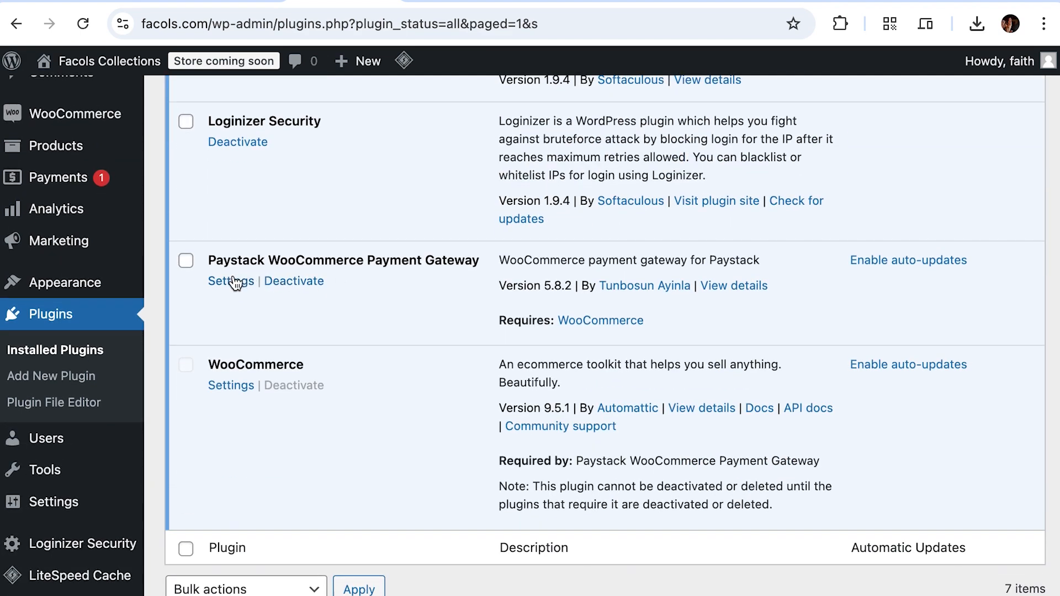
pyautogui.scroll(10, 380, 212)
pyautogui.scroll(-10, 380, 212)
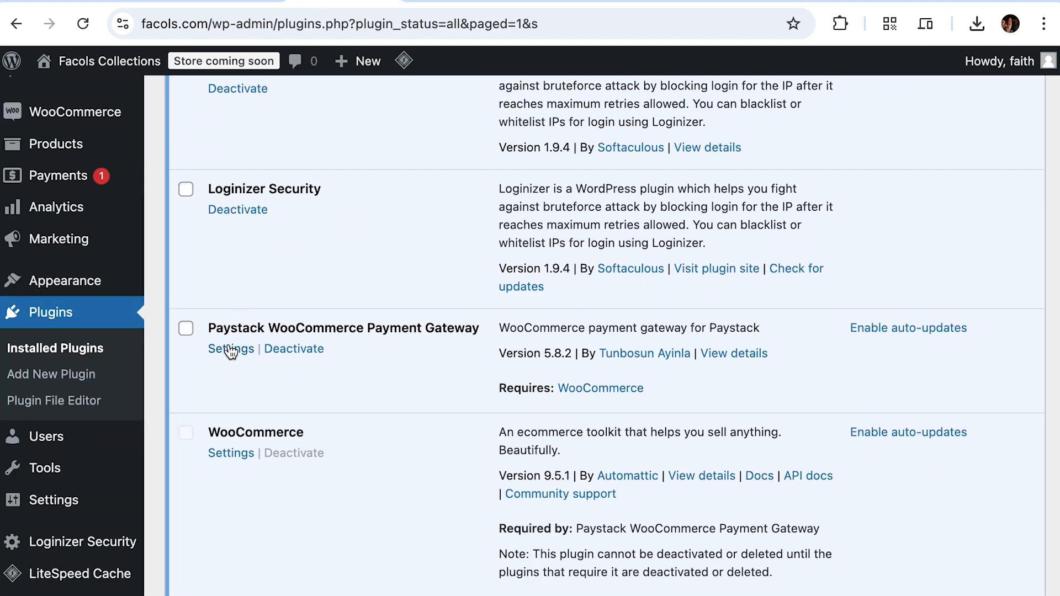
pyautogui.moveTo(108, 287)
pyautogui.scroll(10, 446, 221)
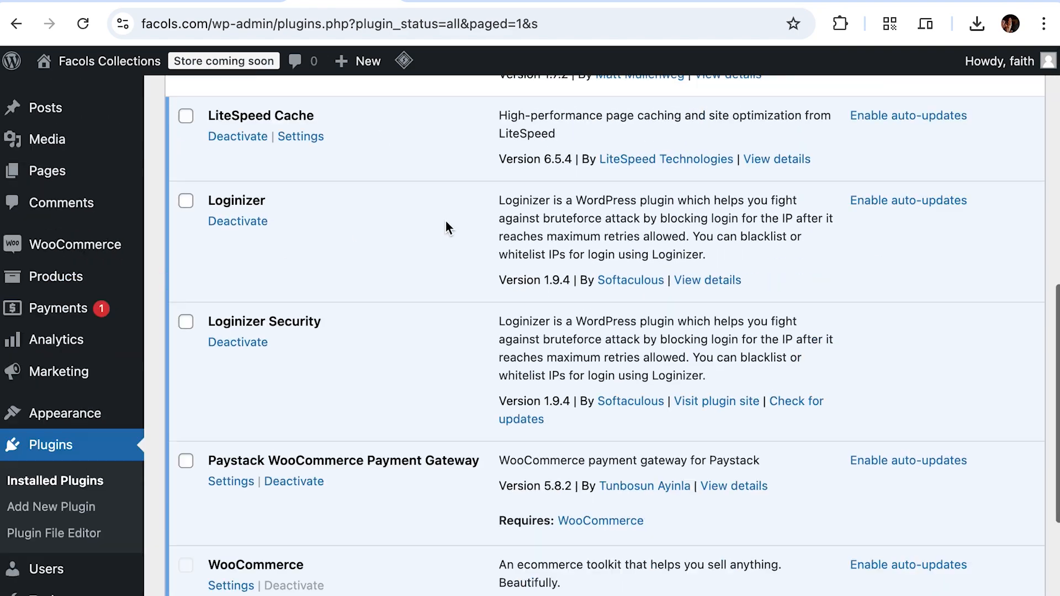
pyautogui.scroll(-11, 424, 303)
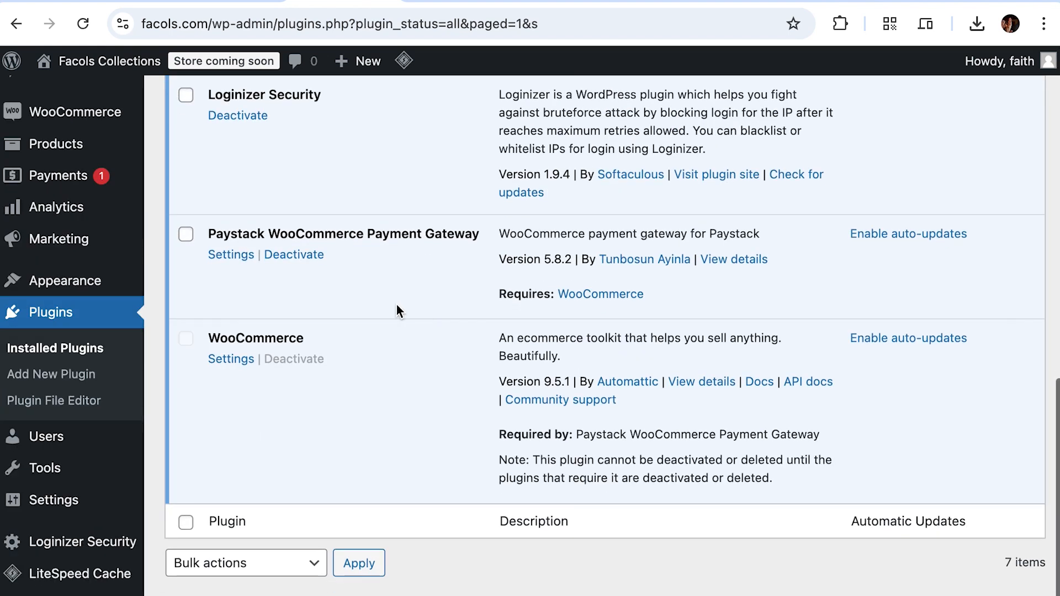
pyautogui.click(232, 256)
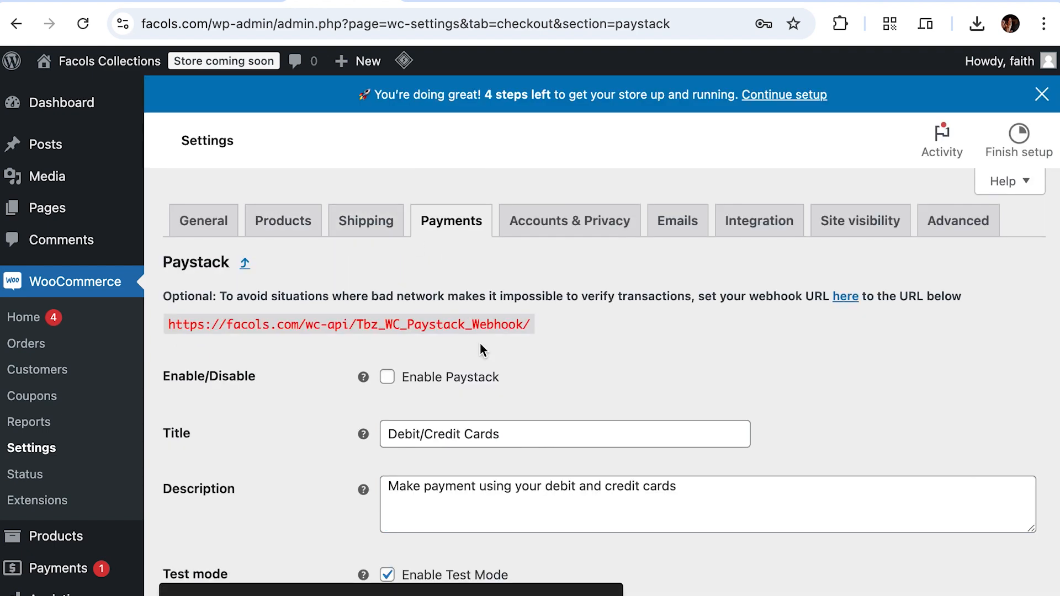
# Step: Enable the Paystack gateway and set its Payment Option to Popup
pyautogui.scroll(-1, 479, 343)
pyautogui.click(387, 324)
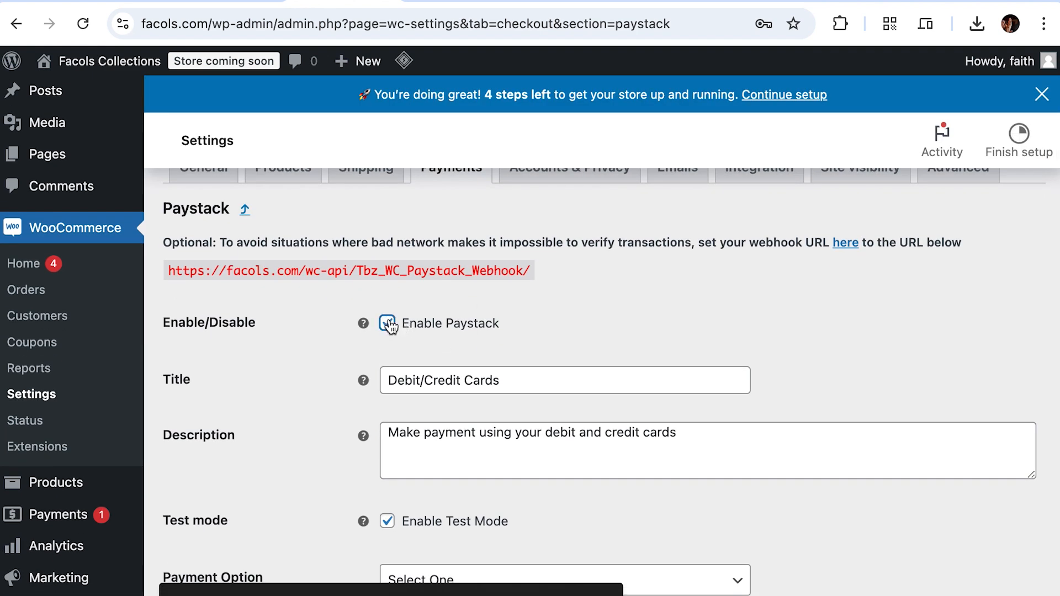
pyautogui.scroll(-5, 472, 327)
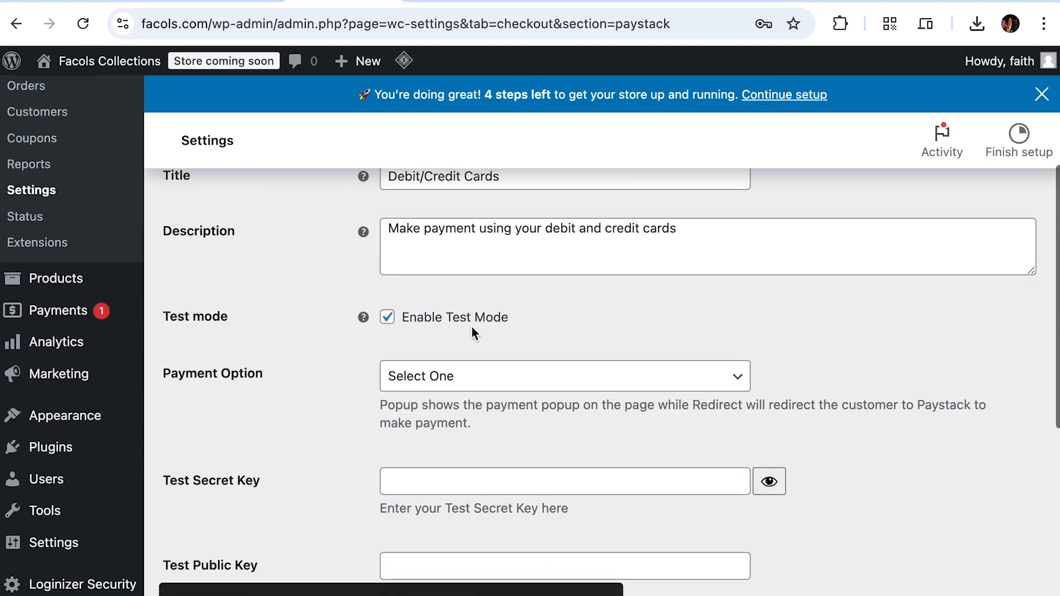
pyautogui.click(480, 347)
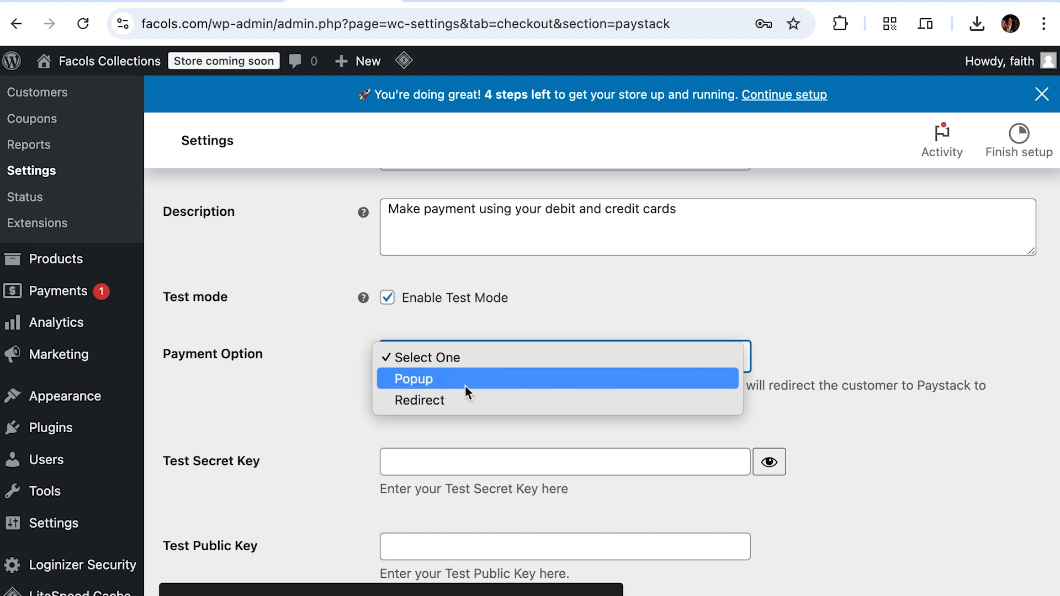
pyautogui.click(465, 384)
# Step: Focus the empty Test Secret Key field and dismiss the saved-password suggestions
pyautogui.scroll(-3, 275, 397)
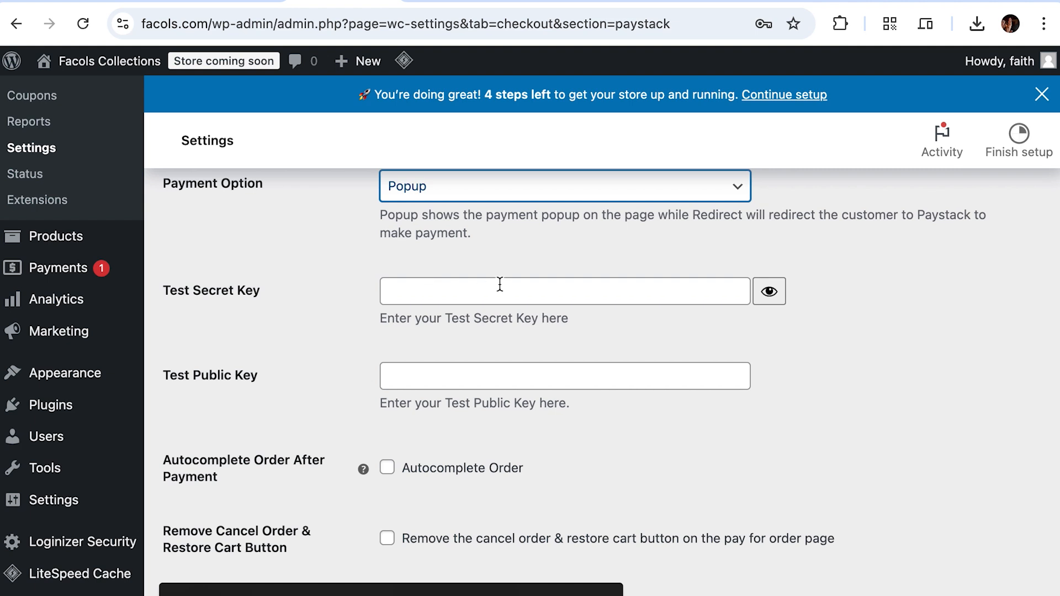
pyautogui.scroll(-1, 449, 335)
pyautogui.scroll(3, 450, 335)
pyautogui.scroll(-6, 449, 335)
pyautogui.scroll(5, 449, 336)
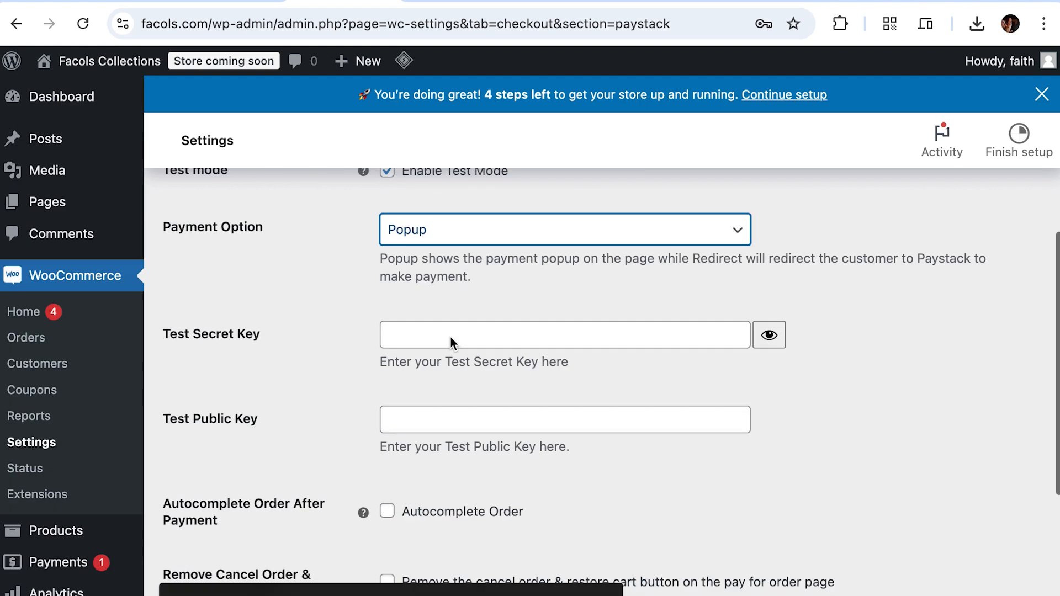
pyautogui.scroll(2, 449, 335)
pyautogui.click(443, 393)
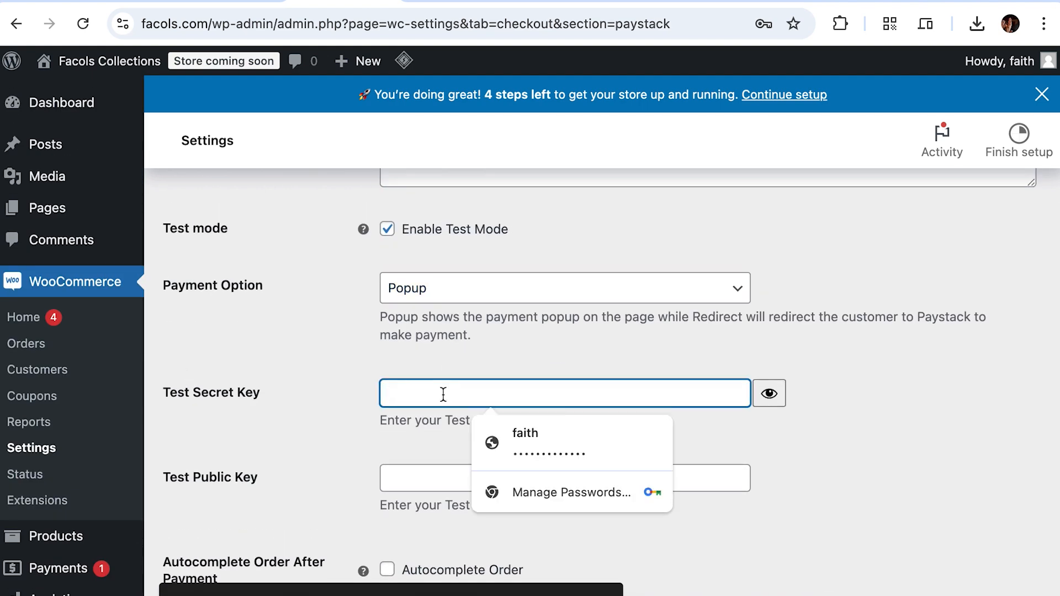
pyautogui.click(827, 392)
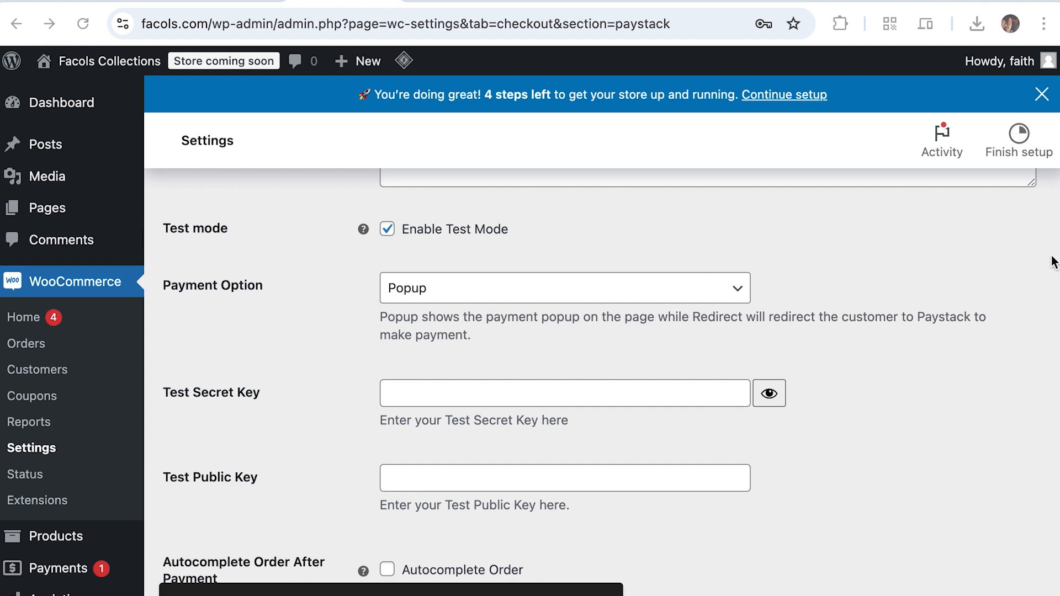
# Step: Leave full screen with Ctrl+Left to show the macOS desktop
pyautogui.hotkey('ctrl', 'Left')
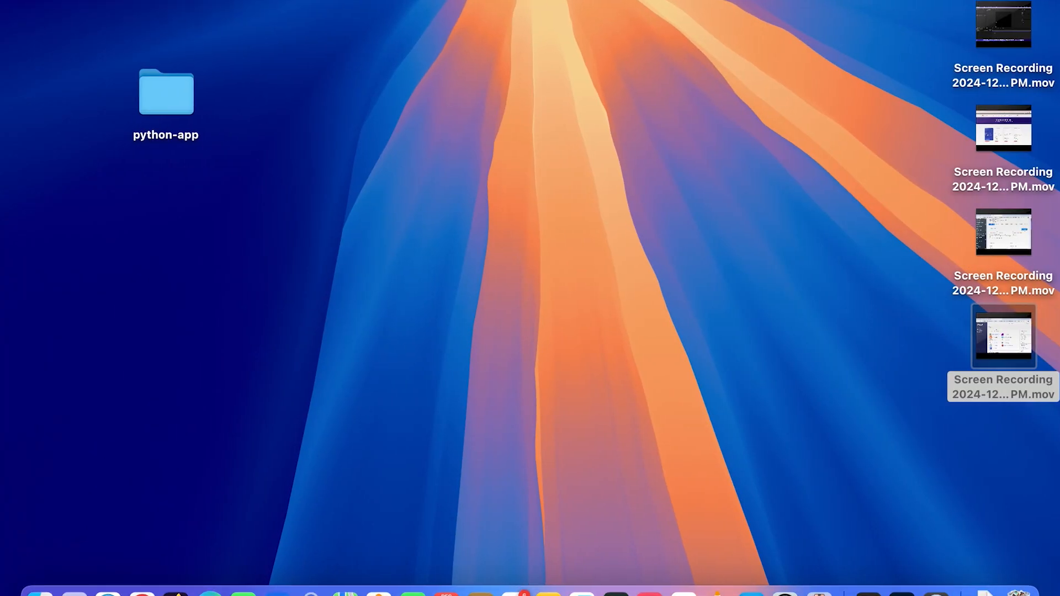
# Step: Open the Paystack dashboard full screen and go to Settings > API Keys & Webhooks
pyautogui.moveTo(1025, 169); pyautogui.dragTo(284, 71)
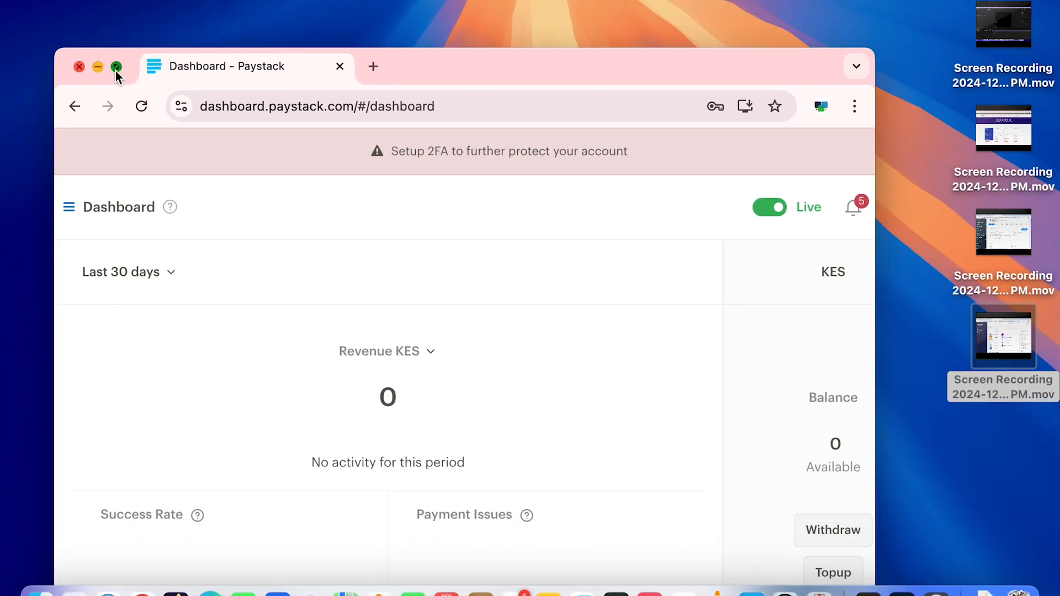
pyautogui.click(114, 70)
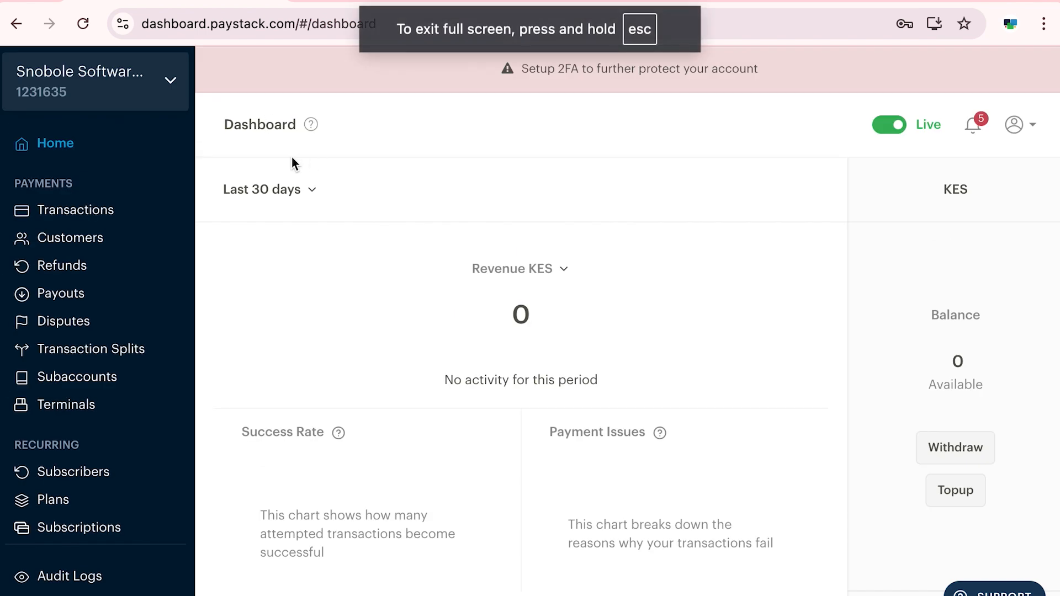
pyautogui.scroll(-3, 400, 204)
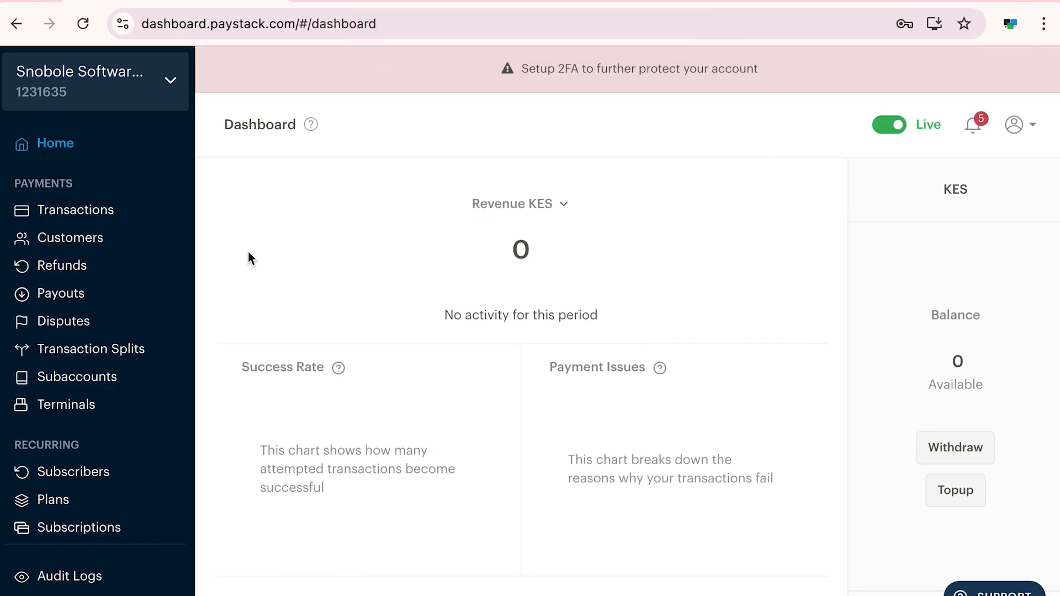
pyautogui.scroll(-3, 140, 348)
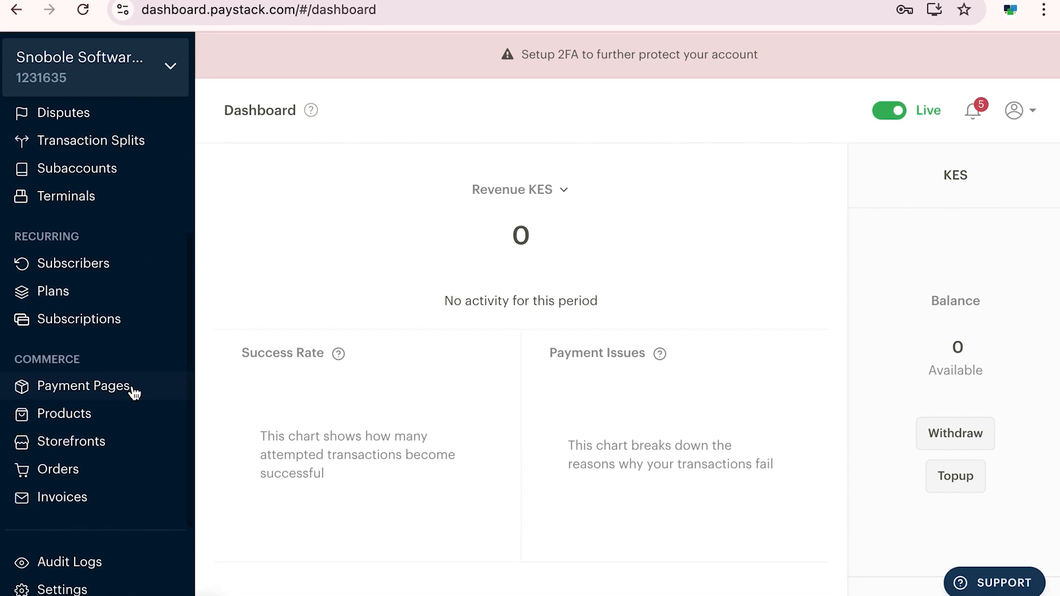
pyautogui.scroll(-1, 132, 408)
pyautogui.click(62, 561)
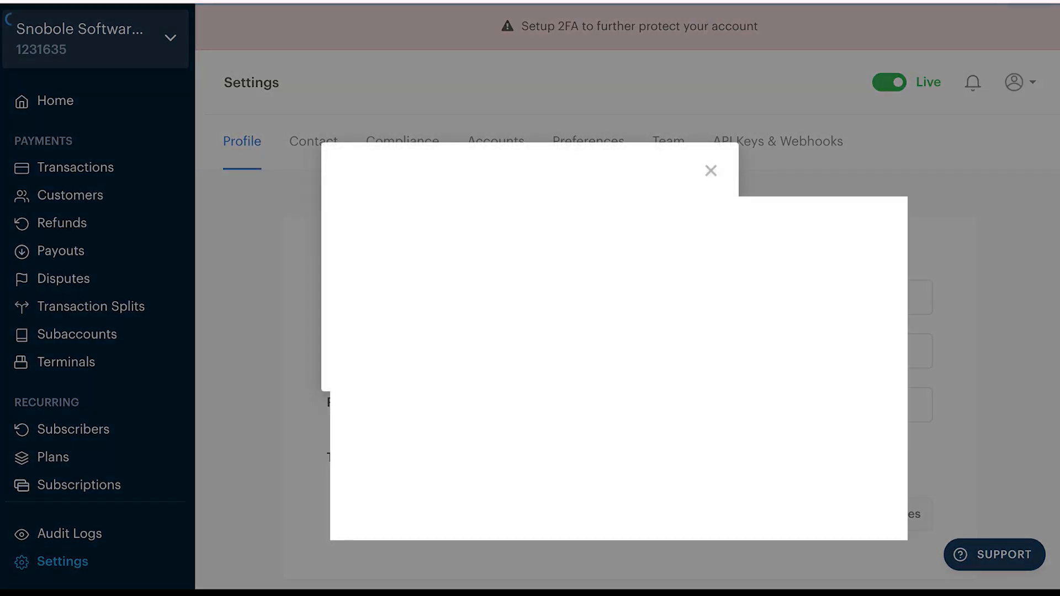
pyautogui.click(714, 172)
pyautogui.click(772, 139)
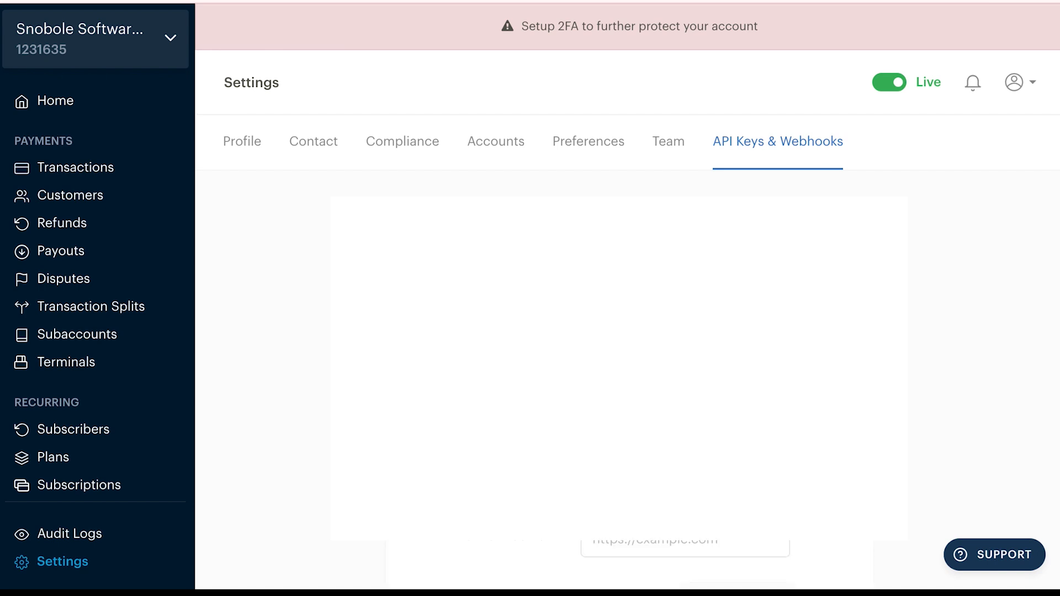
# Step: Copy the Paystack test secret key and switch back to the WordPress settings
pyautogui.scroll(-10, 589, 307)
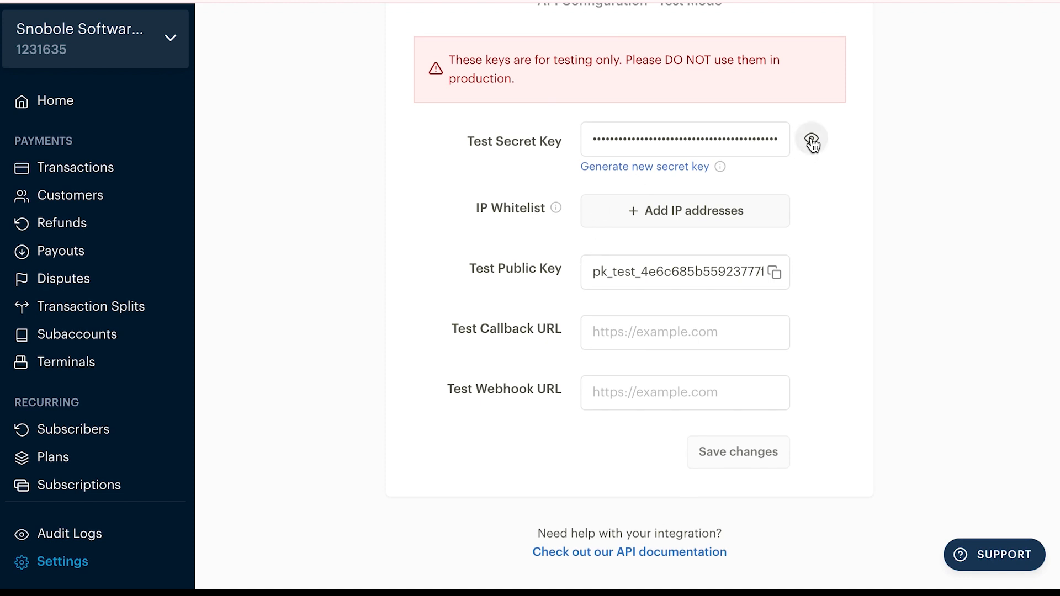
pyautogui.click(661, 145)
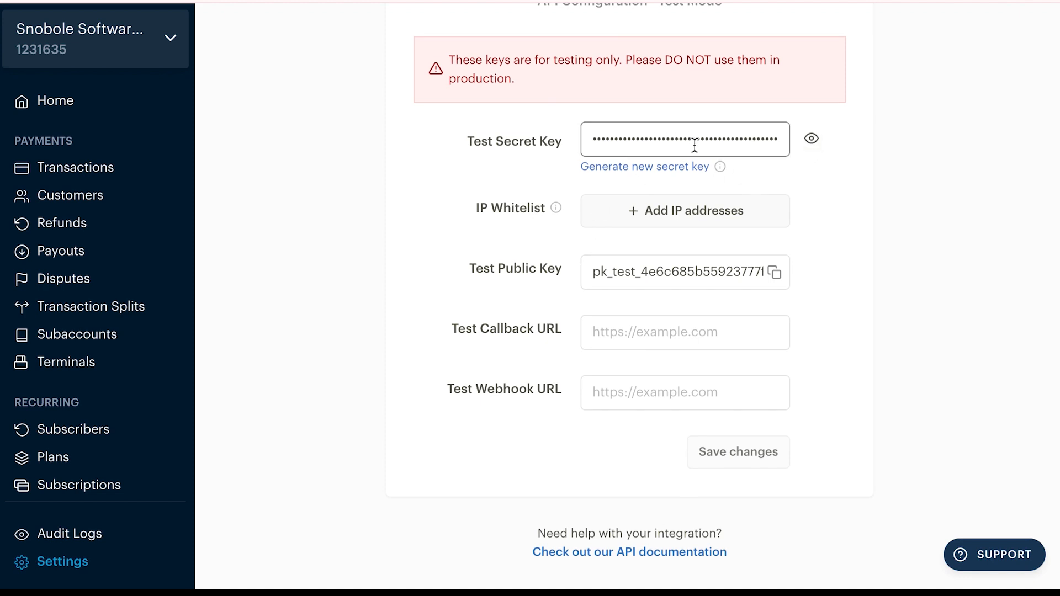
pyautogui.doubleClick(684, 141)
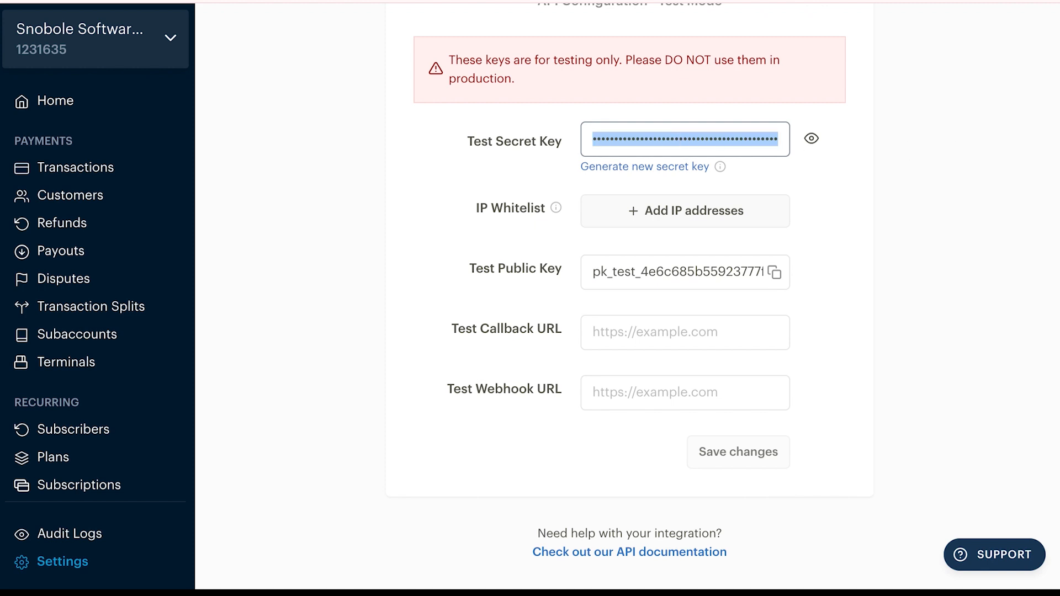
pyautogui.press('super+Tab')
pyautogui.hotkey('ctrl', 'c')
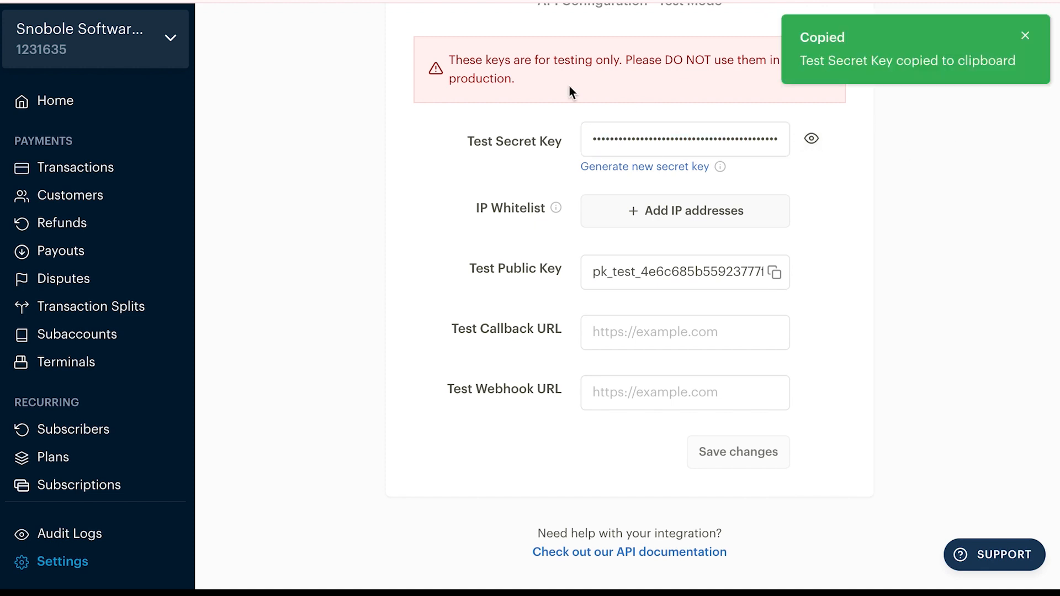
pyautogui.hotkey('ctrl', 'Right')
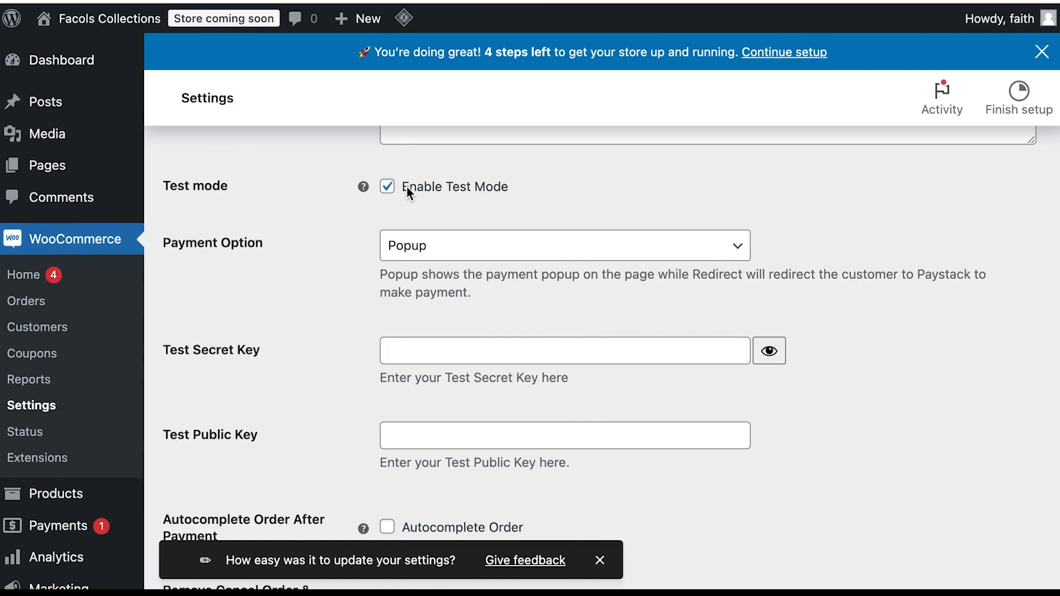
# Step: Paste the Paystack test secret and test public keys into their WordPress fields
pyautogui.click(450, 352)
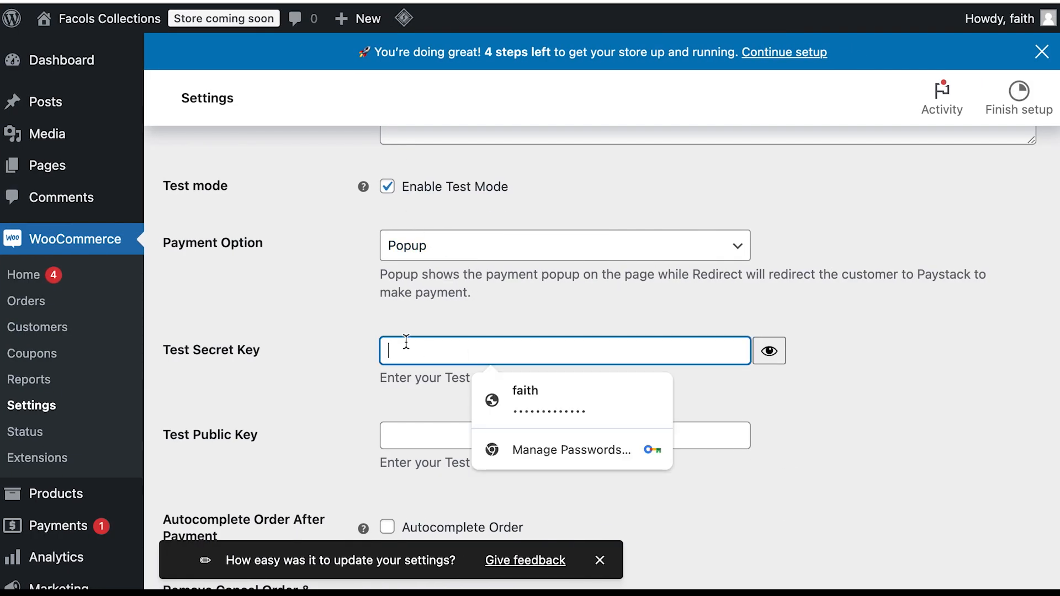
pyautogui.hotkey('ctrl', 'v')
pyautogui.click(456, 440)
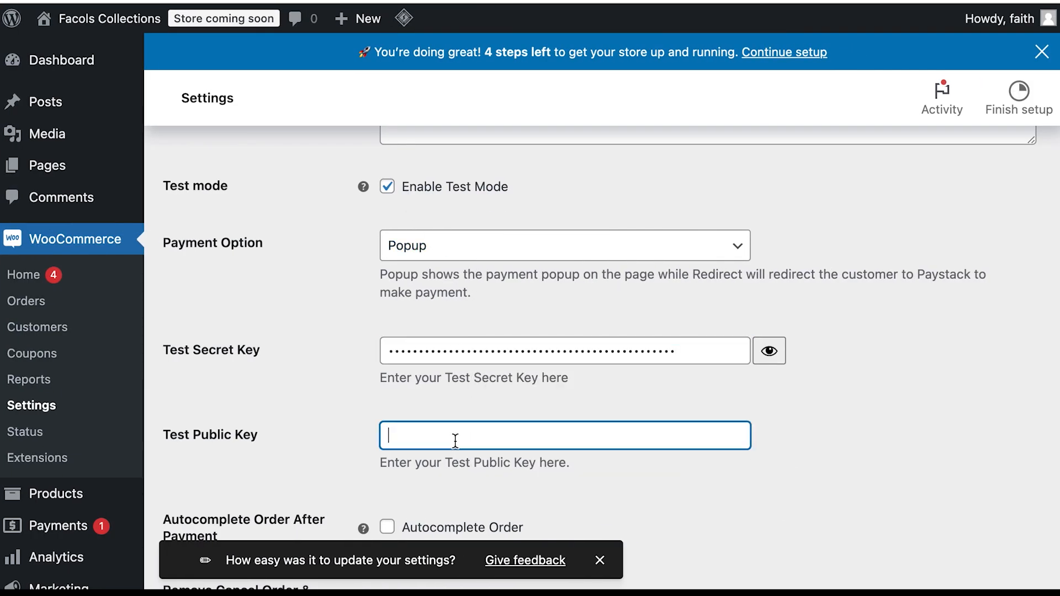
pyautogui.hotkey('ctrl', 'Left')
pyautogui.click(777, 273)
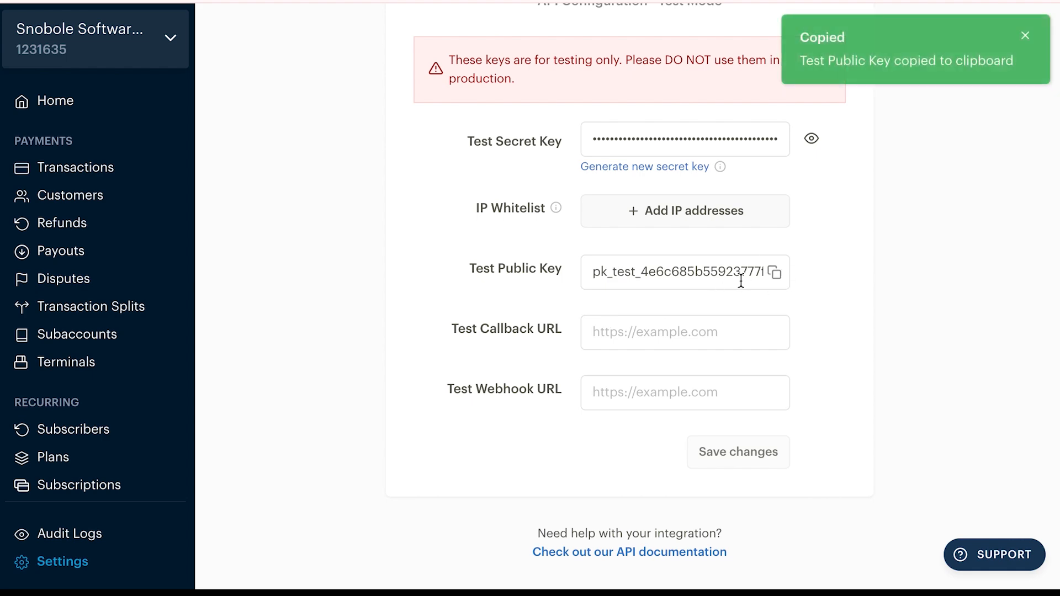
pyautogui.hotkey('ctrl', 'Right')
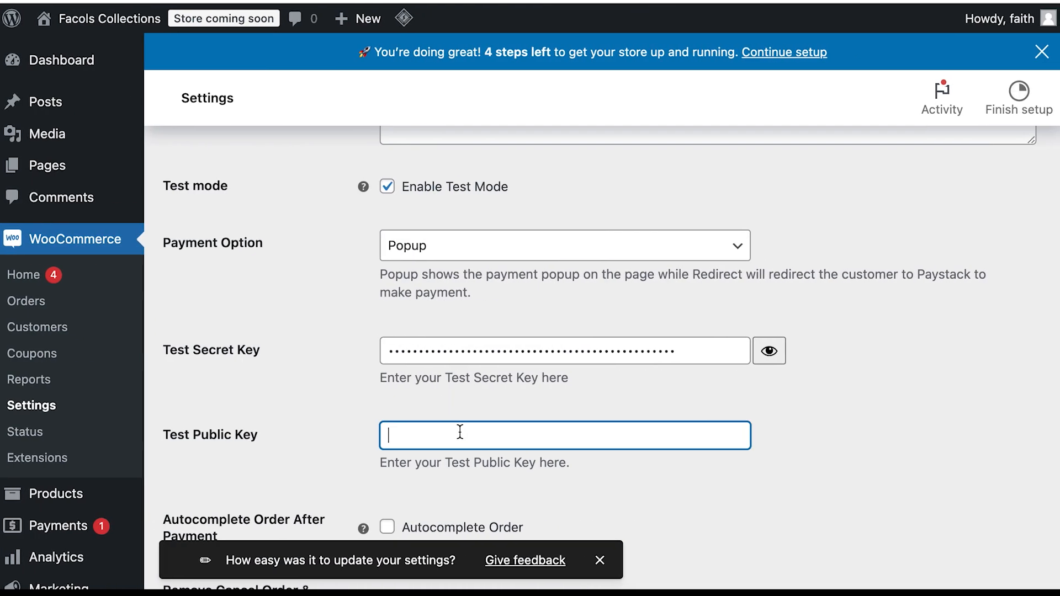
pyautogui.hotkey('ctrl', 'v')
pyautogui.click(616, 481)
# Step: Tick Autocomplete Order and Remove Cancel Order & Restore Cart button
pyautogui.scroll(-1, 532, 466)
pyautogui.scroll(-5, 532, 466)
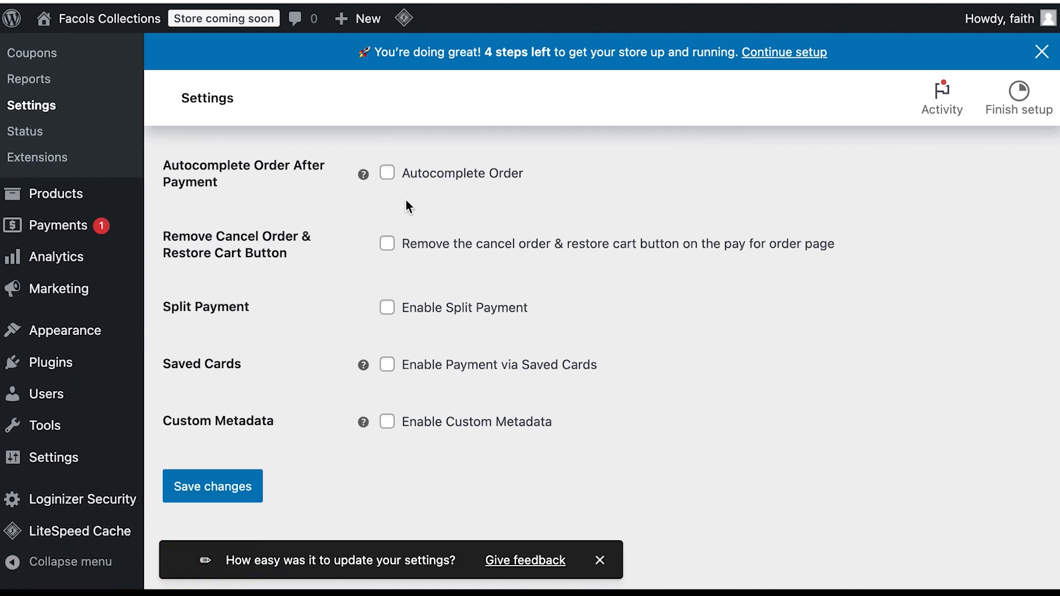
pyautogui.click(387, 172)
pyautogui.scroll(-1, 489, 201)
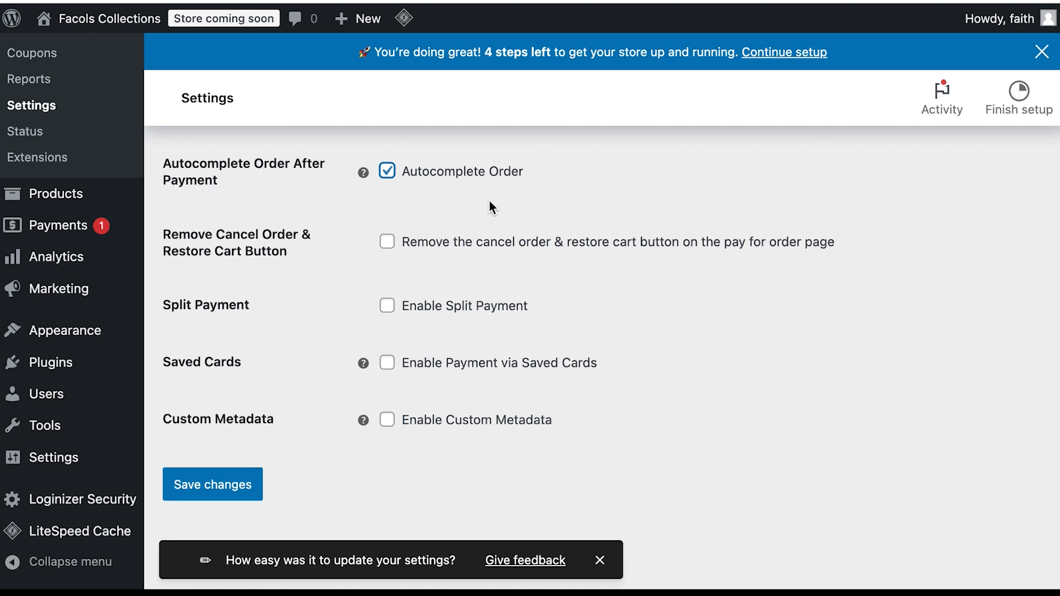
pyautogui.scroll(-1, 490, 201)
pyautogui.scroll(1, 411, 216)
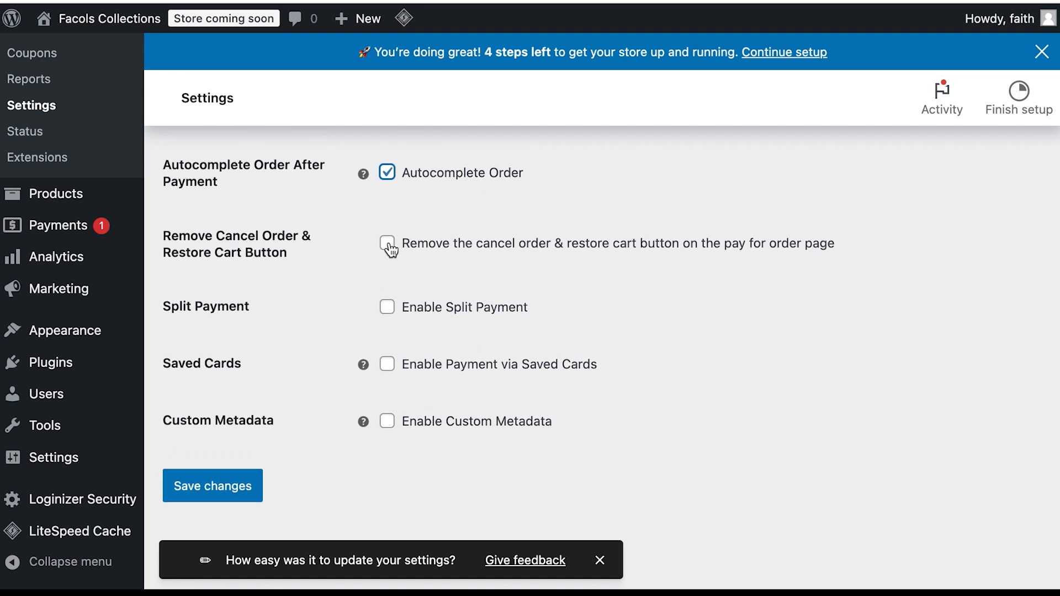
pyautogui.click(387, 243)
# Step: Save the Paystack payment settings and review the page
pyautogui.click(225, 488)
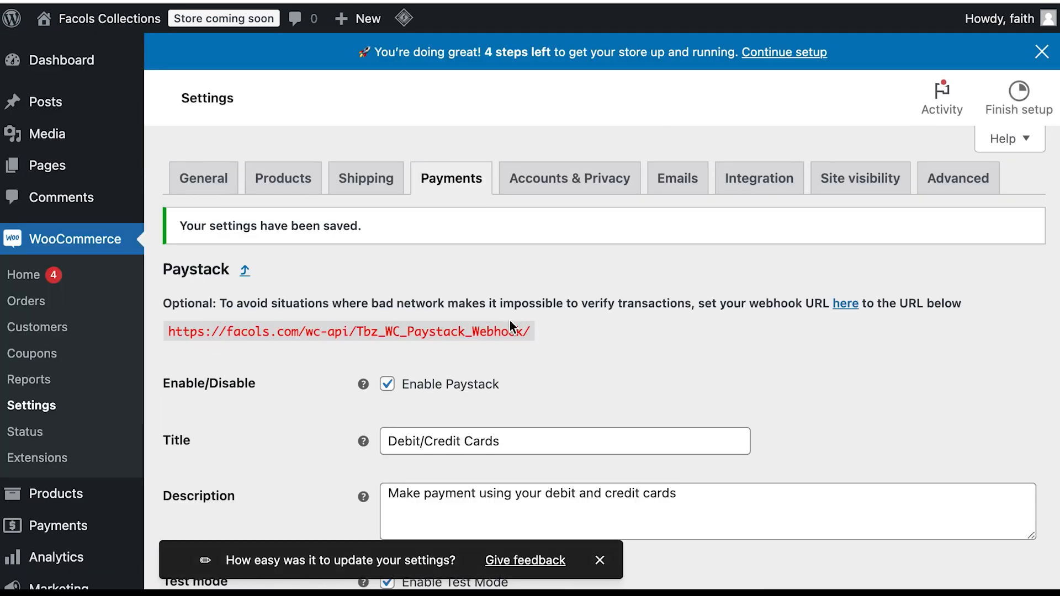
pyautogui.scroll(-6, 509, 320)
pyautogui.scroll(6, 509, 320)
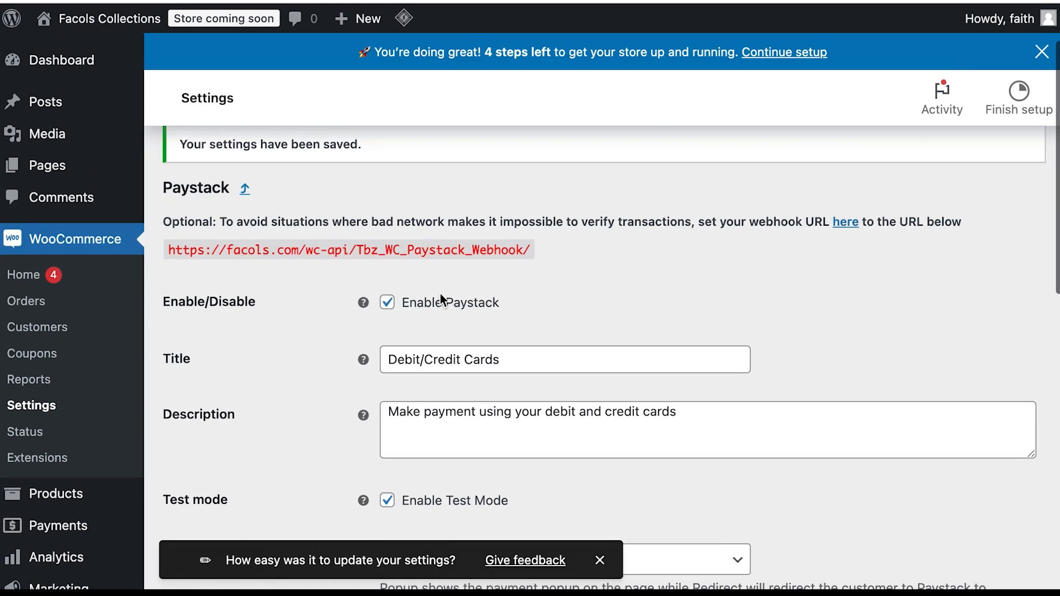
pyautogui.scroll(-7, 476, 309)
pyautogui.scroll(5, 476, 308)
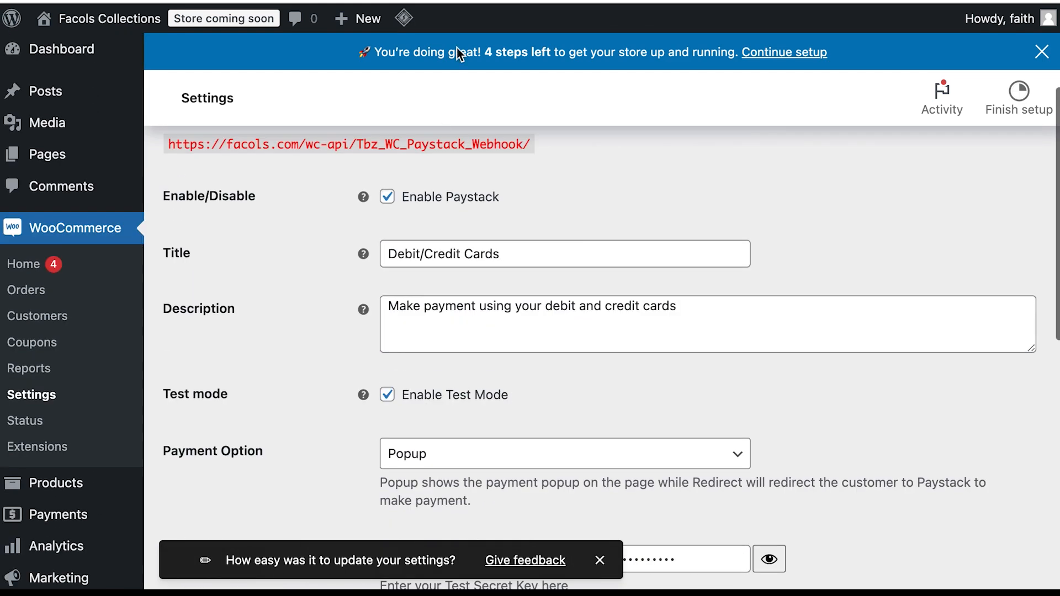
pyautogui.scroll(3, 440, 144)
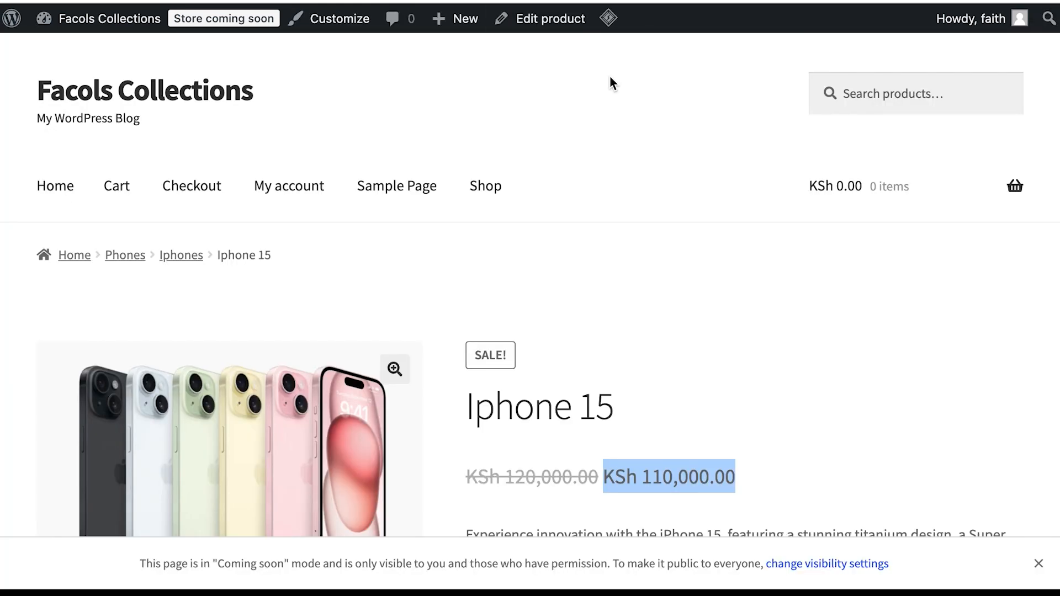
pyautogui.scroll(-1, 638, 158)
pyautogui.scroll(1, 640, 160)
pyautogui.scroll(-1, 640, 160)
# Step: Add the Iphone 15 to the cart from its product page
pyautogui.click(545, 199)
pyautogui.scroll(-4, 618, 267)
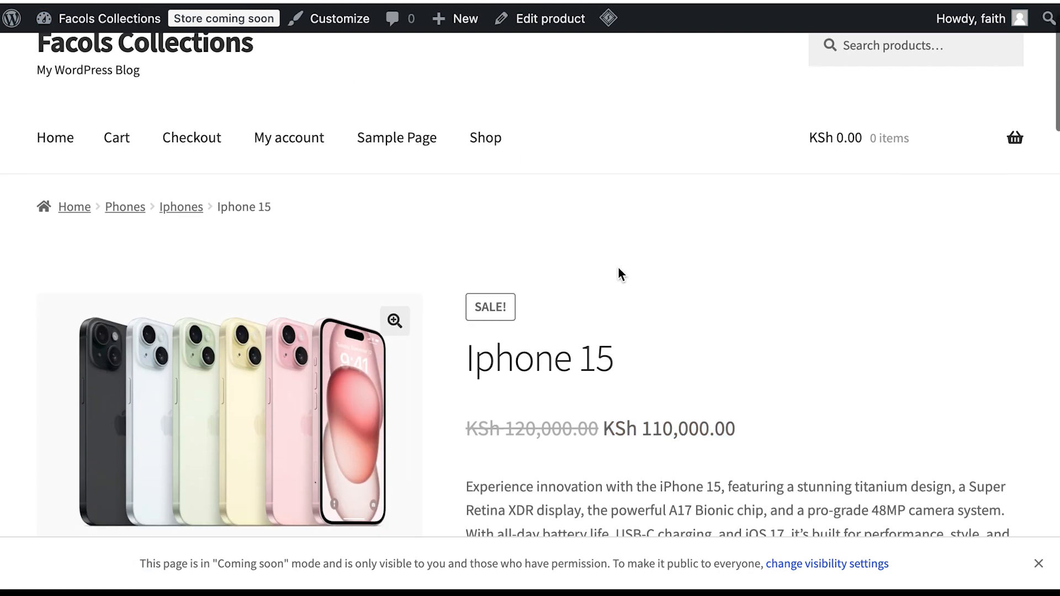
pyautogui.click(607, 495)
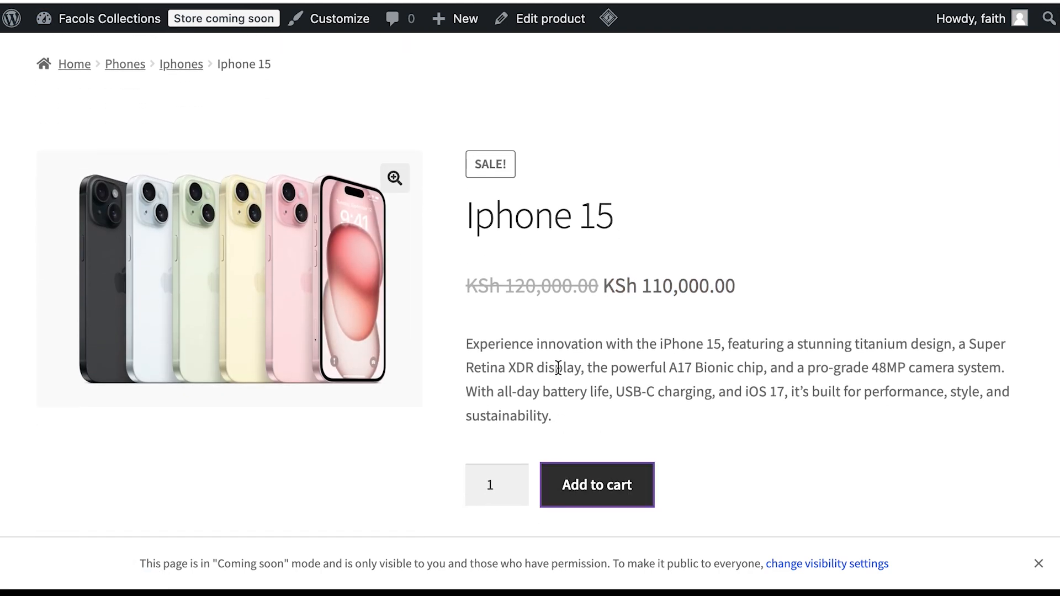
# Step: View the cart with the Iphone 15 and proceed to checkout
pyautogui.scroll(-8, 578, 301)
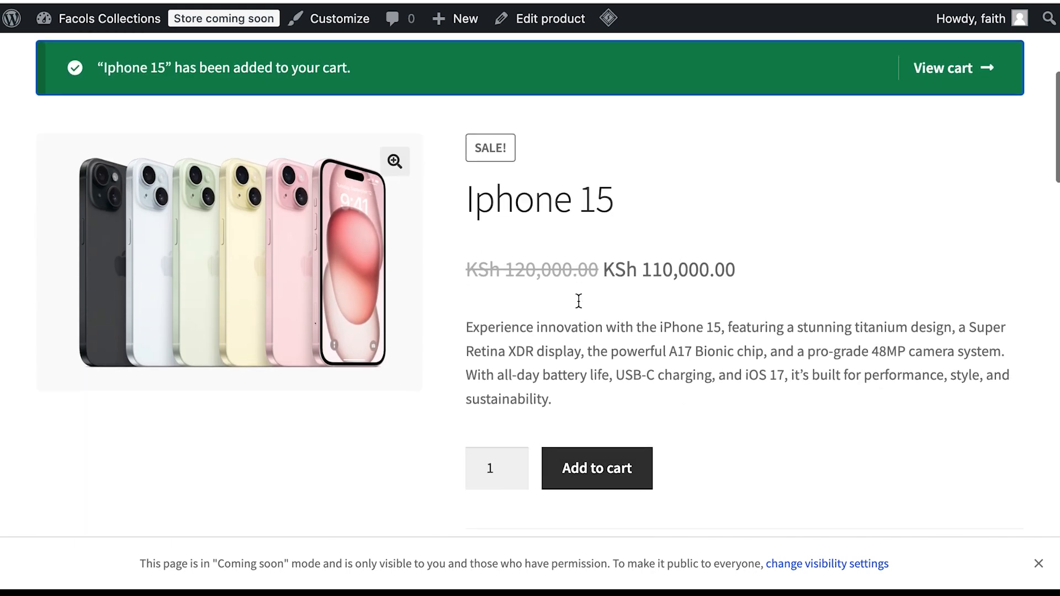
pyautogui.scroll(-4, 578, 300)
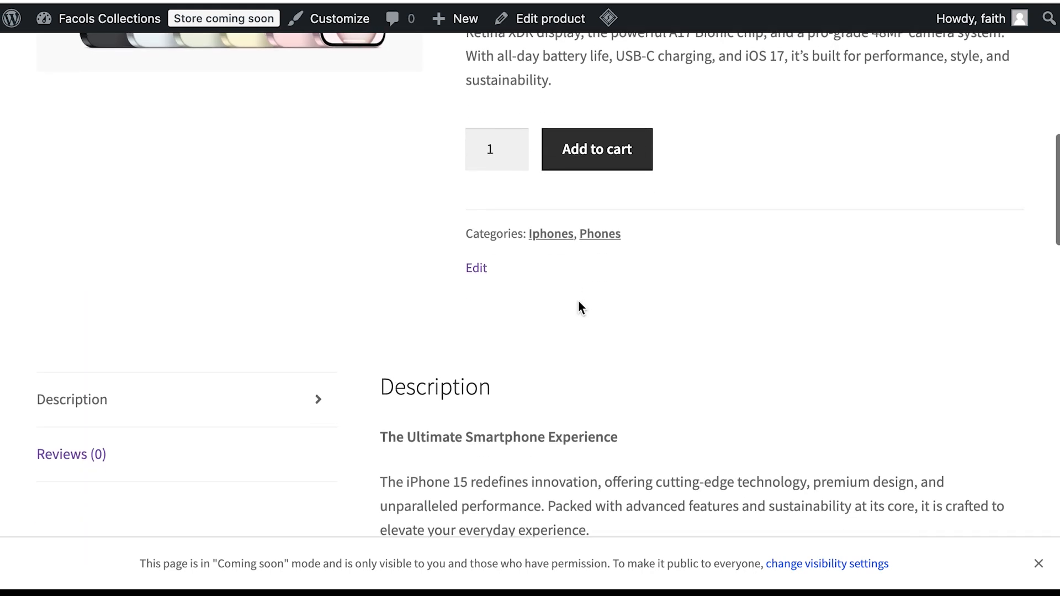
pyautogui.scroll(12, 578, 301)
pyautogui.scroll(-10, 640, 289)
pyautogui.scroll(10, 641, 288)
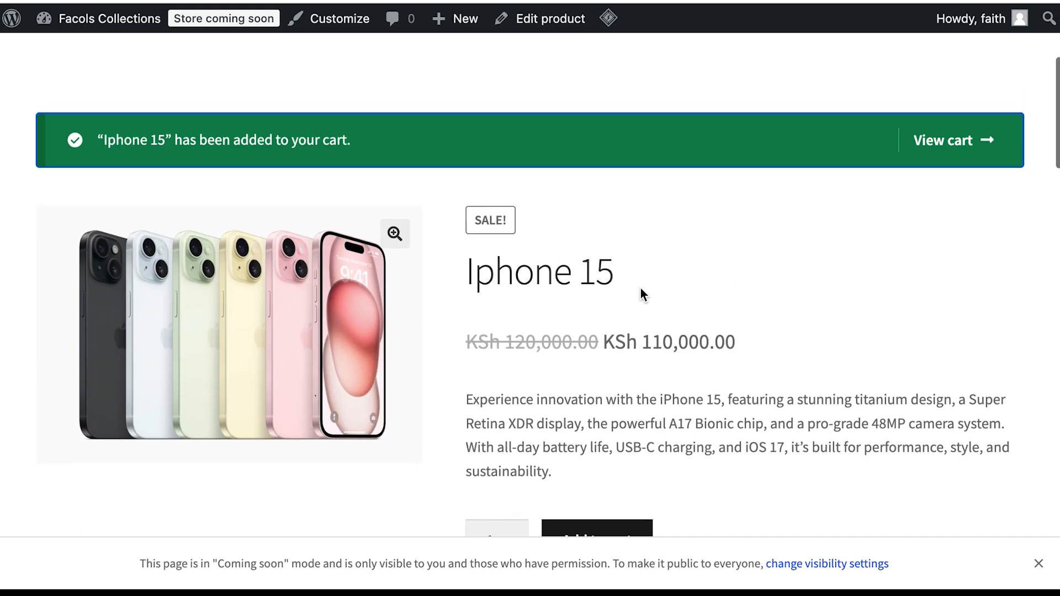
pyautogui.scroll(-7, 642, 292)
pyautogui.scroll(3, 642, 292)
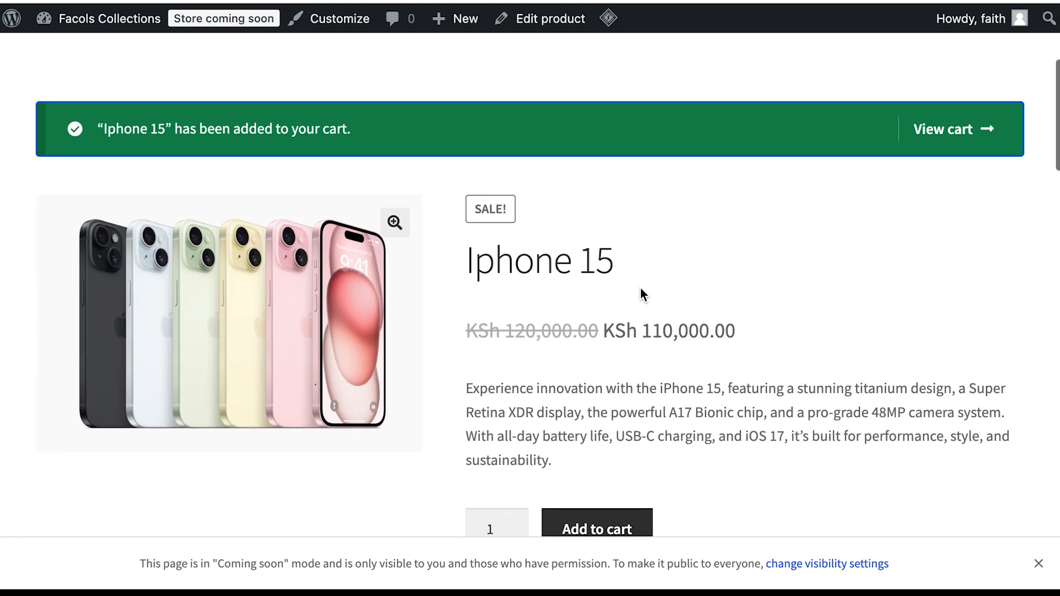
pyautogui.click(939, 188)
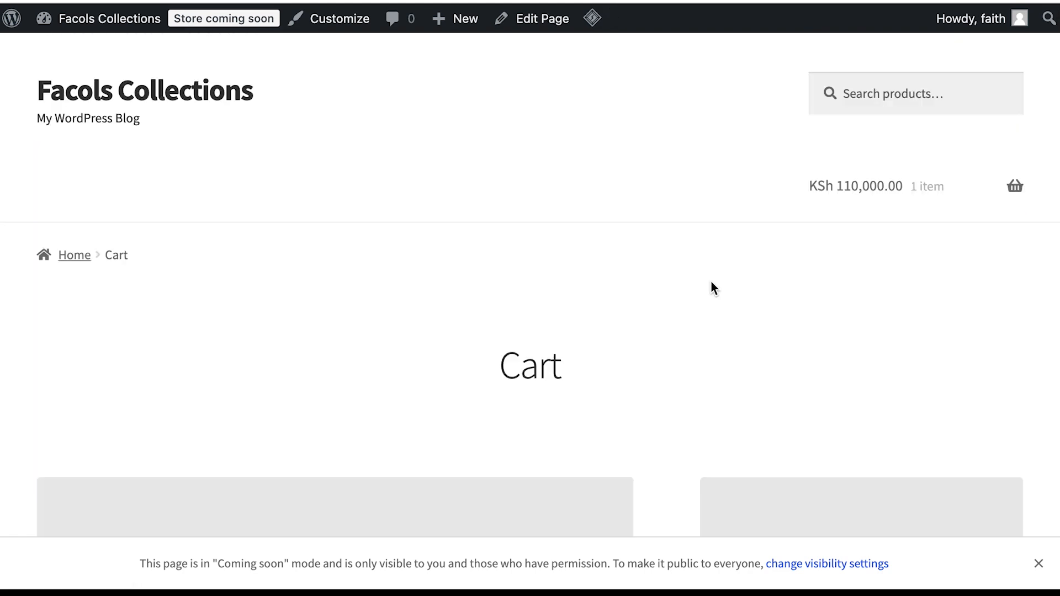
pyautogui.scroll(-5, 690, 304)
pyautogui.click(826, 346)
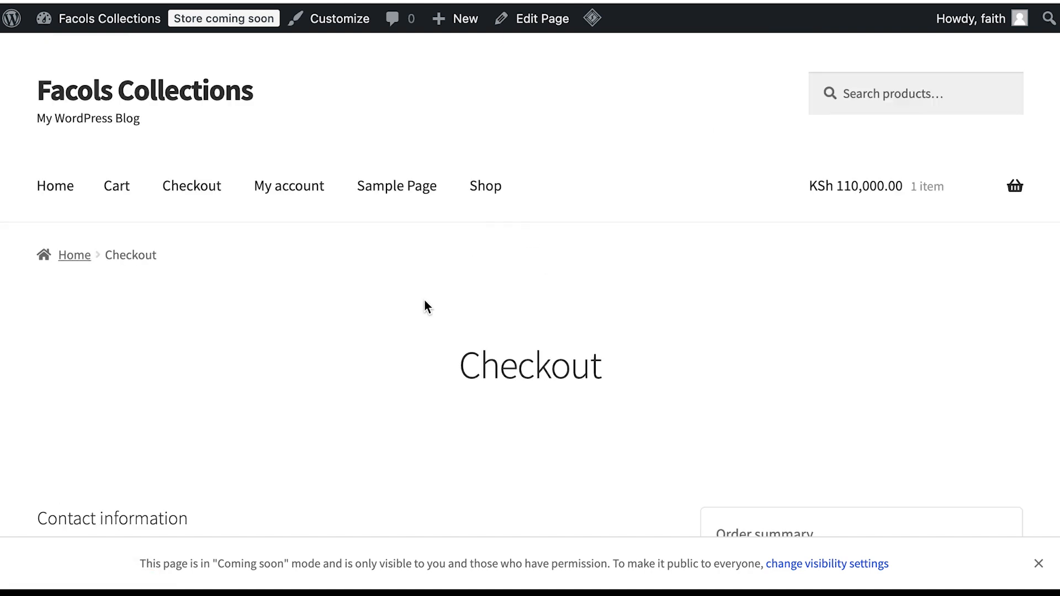
# Step: Scroll past Debit/Credit Cards payment and click Place Order, surfacing required shipping-address errors
pyautogui.scroll(-7, 456, 326)
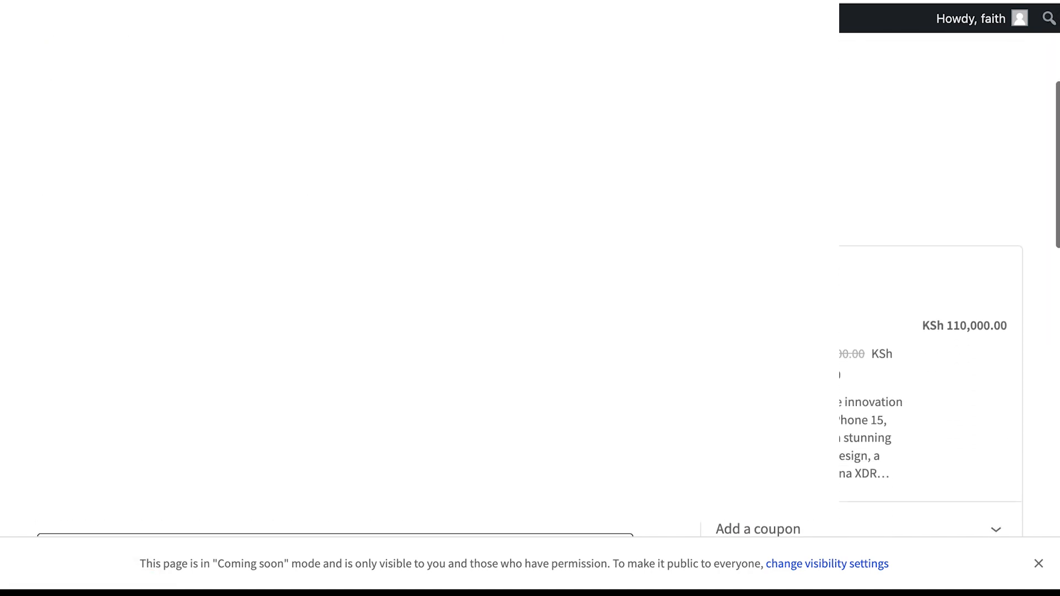
pyautogui.scroll(-7, 455, 323)
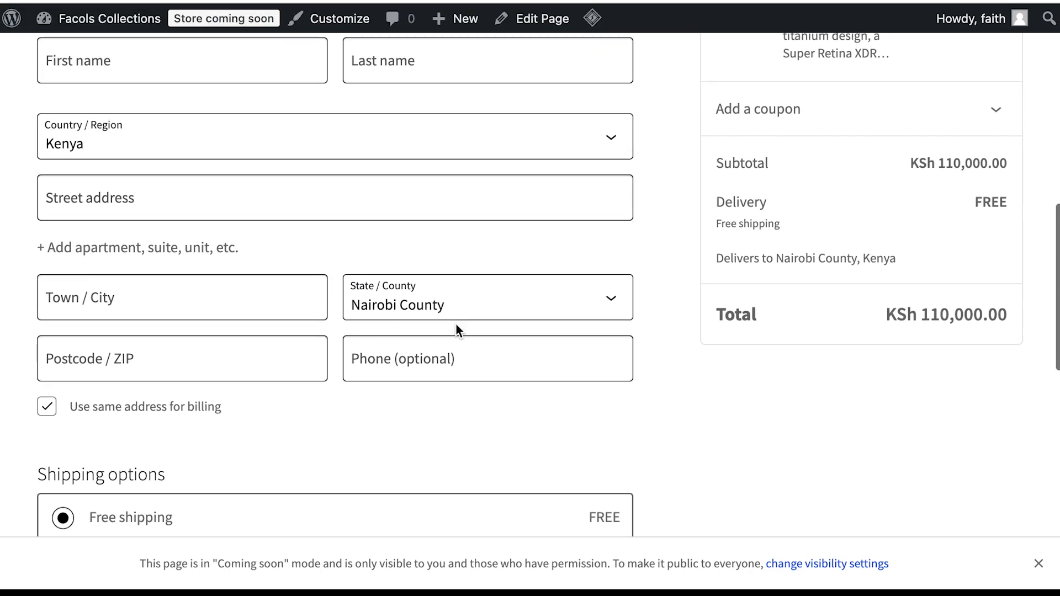
pyautogui.scroll(-3, 456, 324)
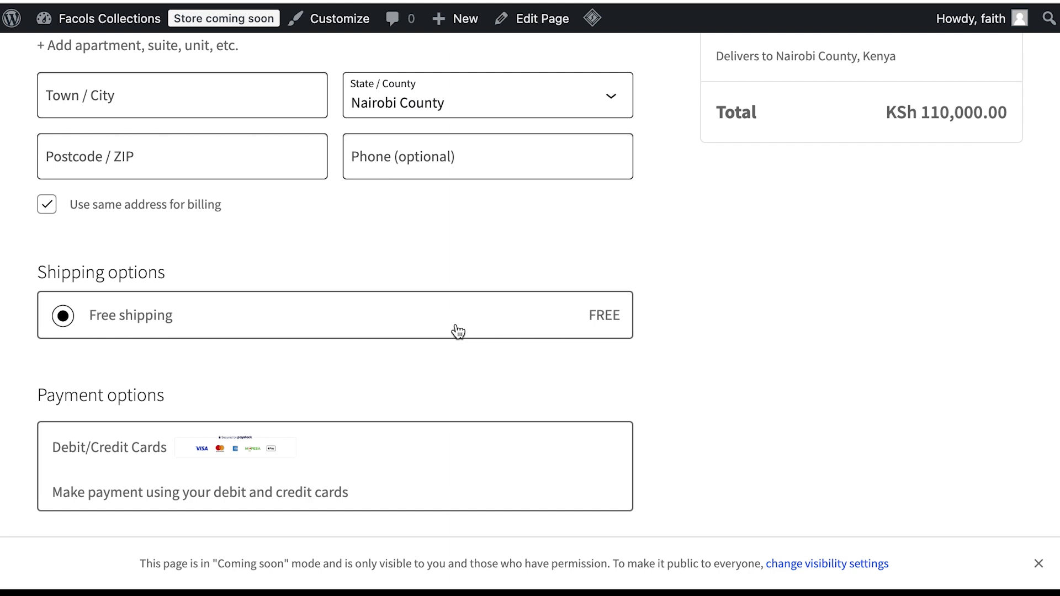
pyautogui.scroll(1, 459, 331)
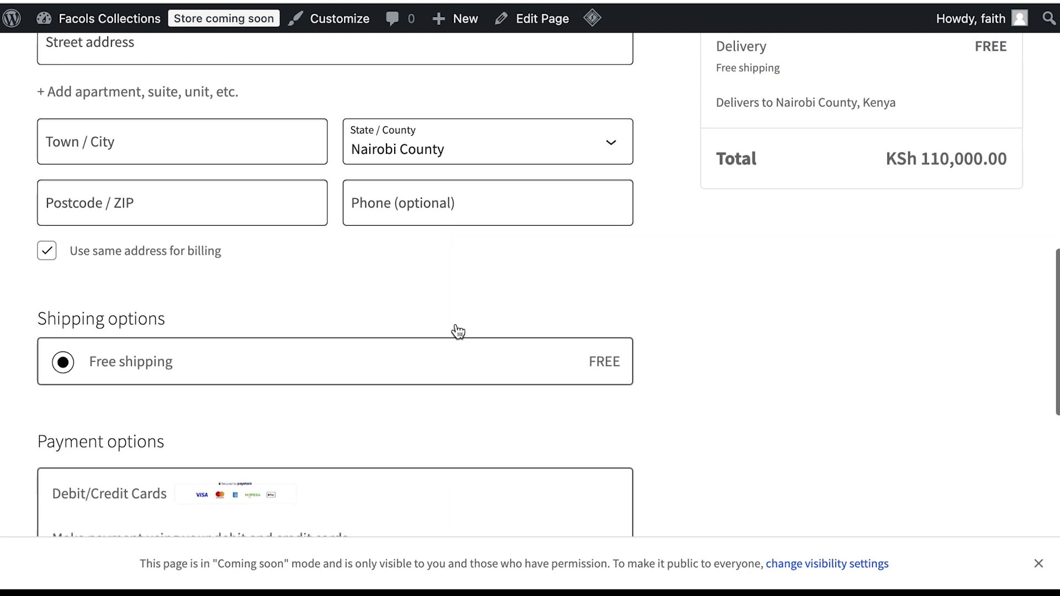
pyautogui.scroll(-3, 459, 331)
pyautogui.scroll(-1, 458, 332)
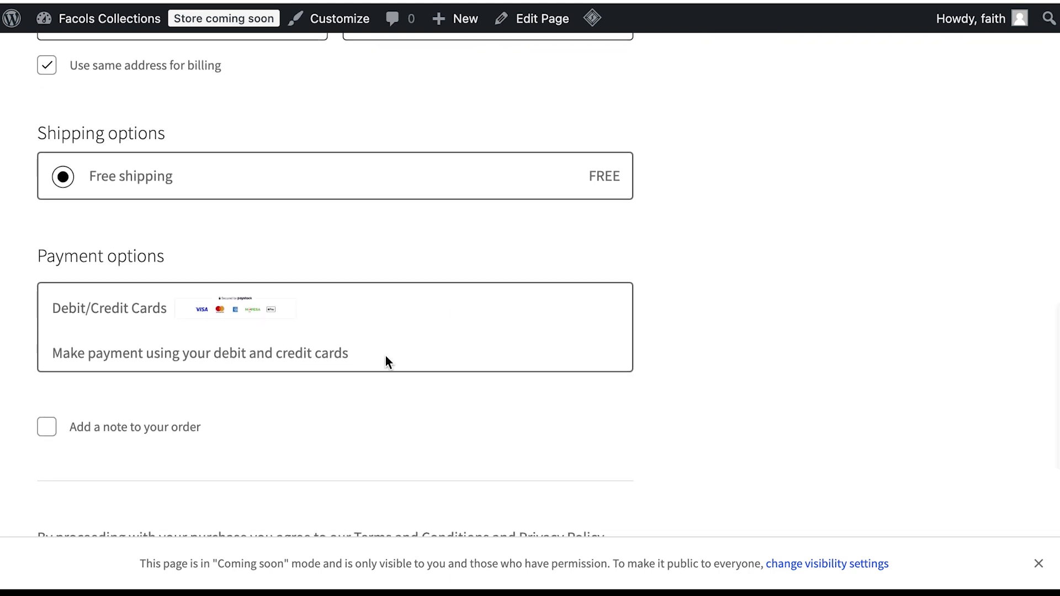
pyautogui.scroll(-6, 385, 359)
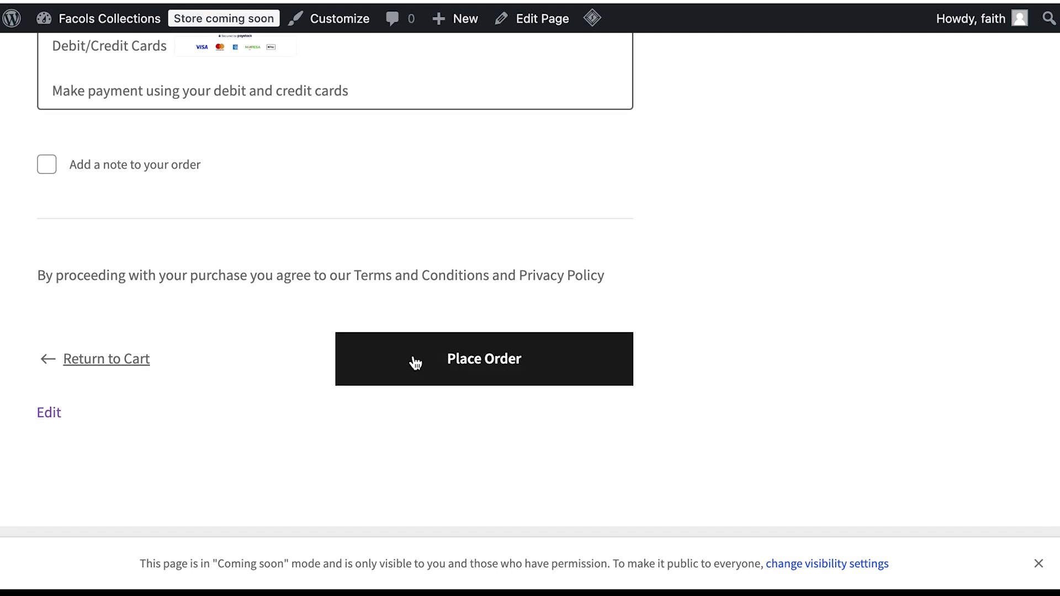
pyautogui.click(416, 363)
pyautogui.scroll(3, 378, 264)
# Step: Fill in the shipping first name, last name and street address
pyautogui.click(221, 202)
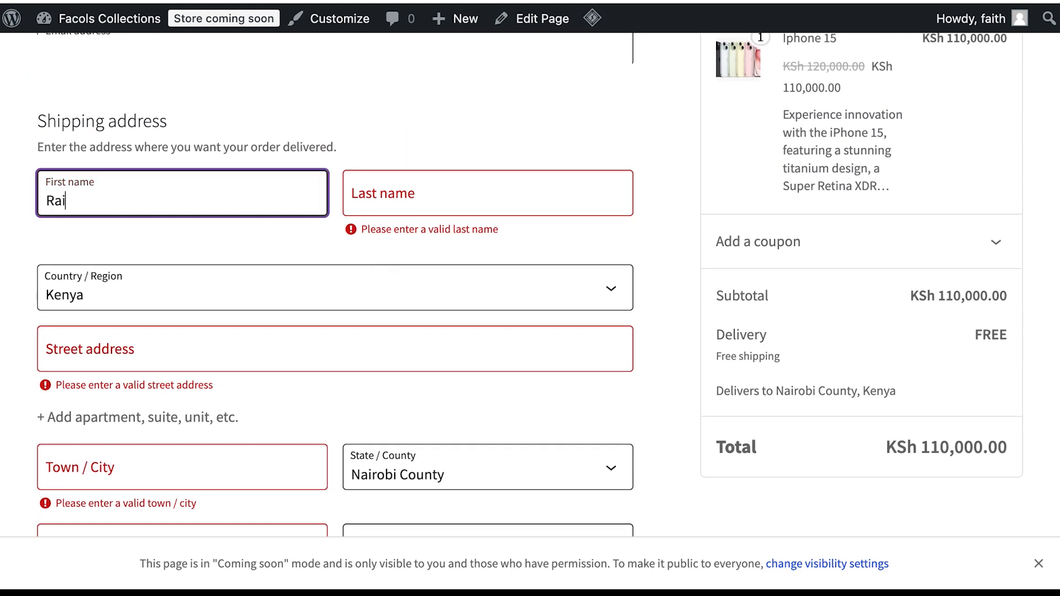
pyautogui.press('Tab')
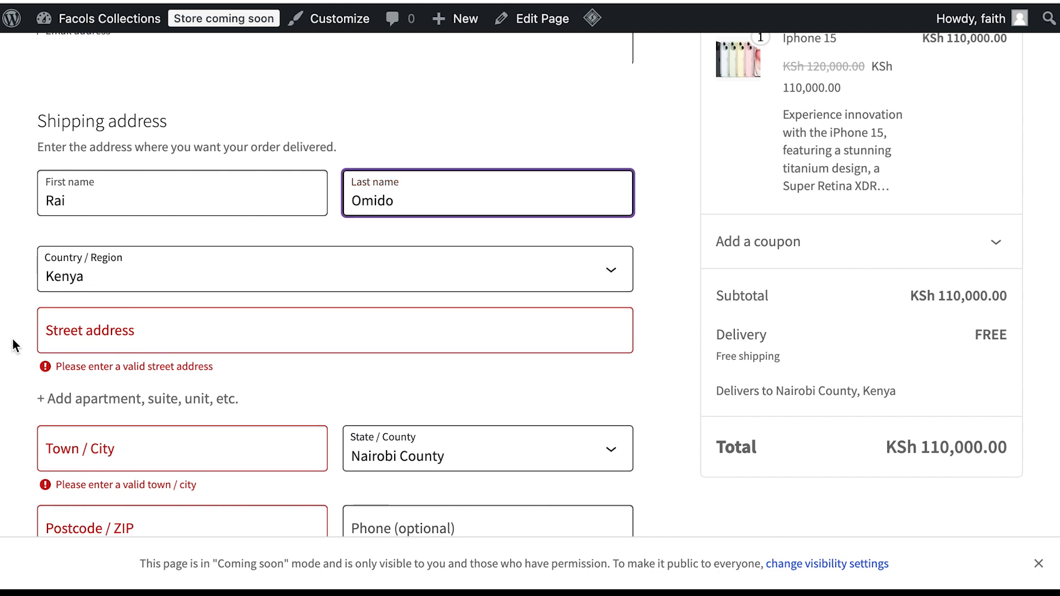
pyautogui.click(107, 345)
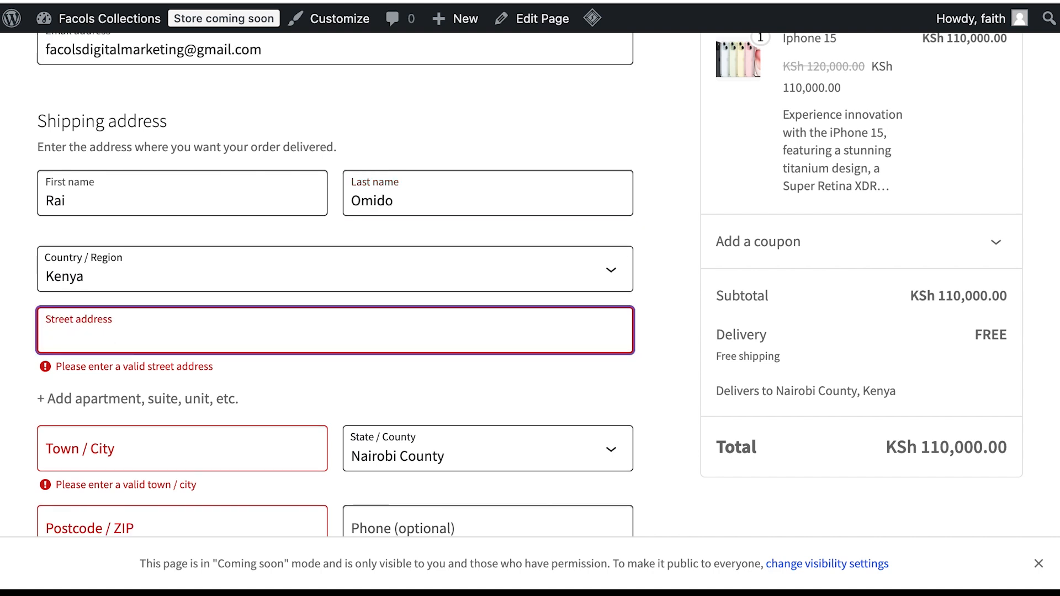
pyautogui.write('Limuru Road')
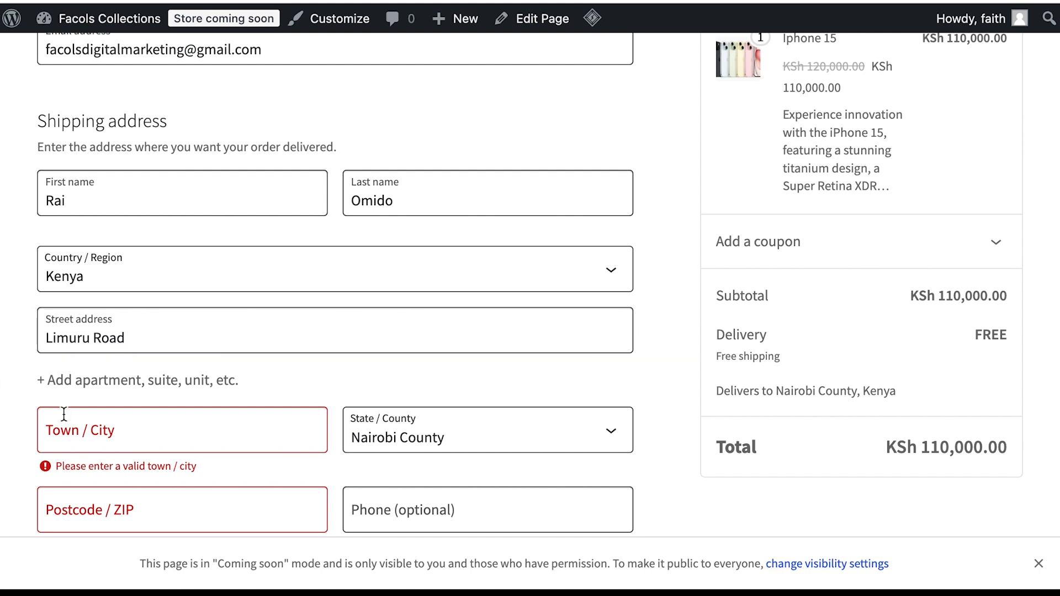
# Step: Enter the shipping town and postcode, correcting a mistyped town
pyautogui.click(101, 424)
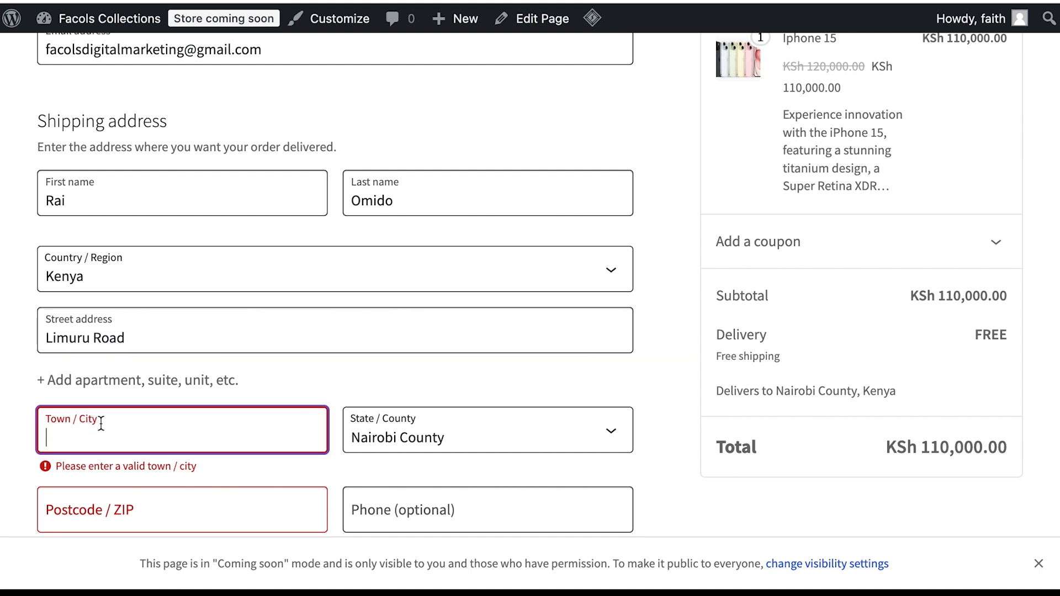
pyautogui.write('Na')
pyautogui.press('BackSpace')
pyautogui.press('BackSpace')
pyautogui.write('Kia')
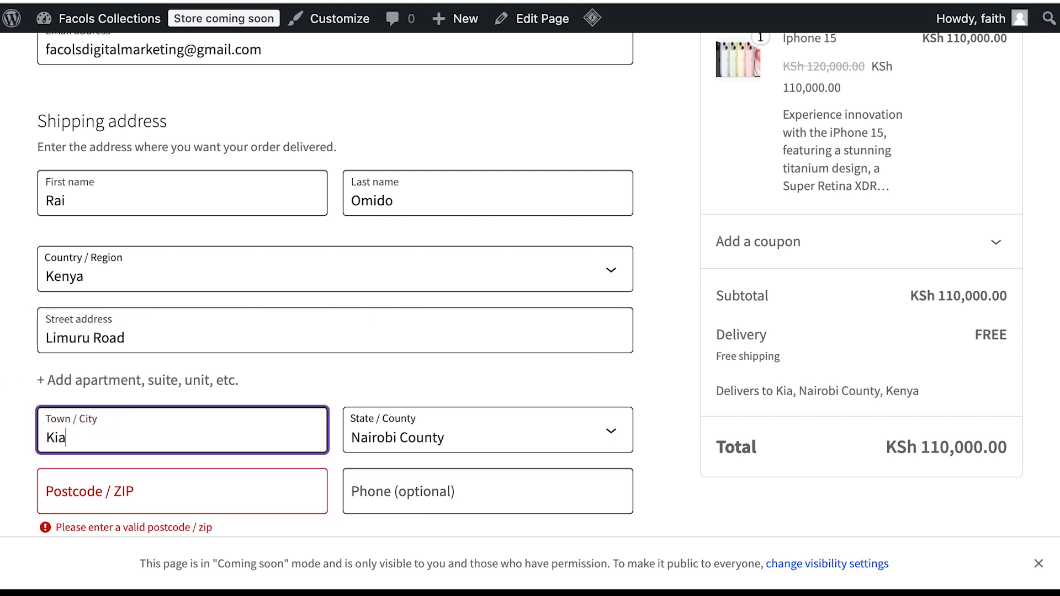
pyautogui.write('mbu')
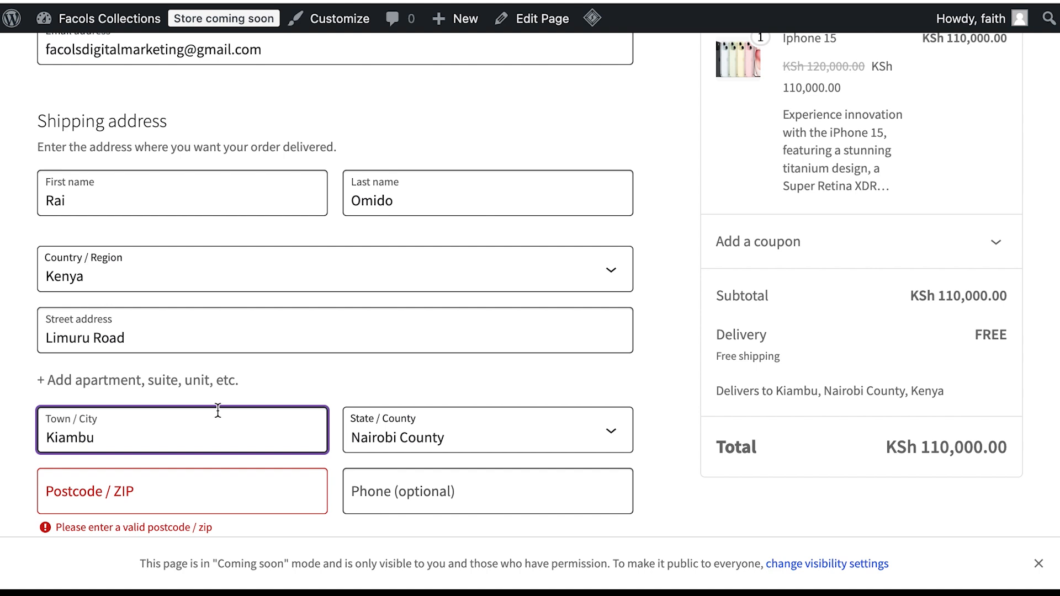
pyautogui.scroll(-2, 296, 371)
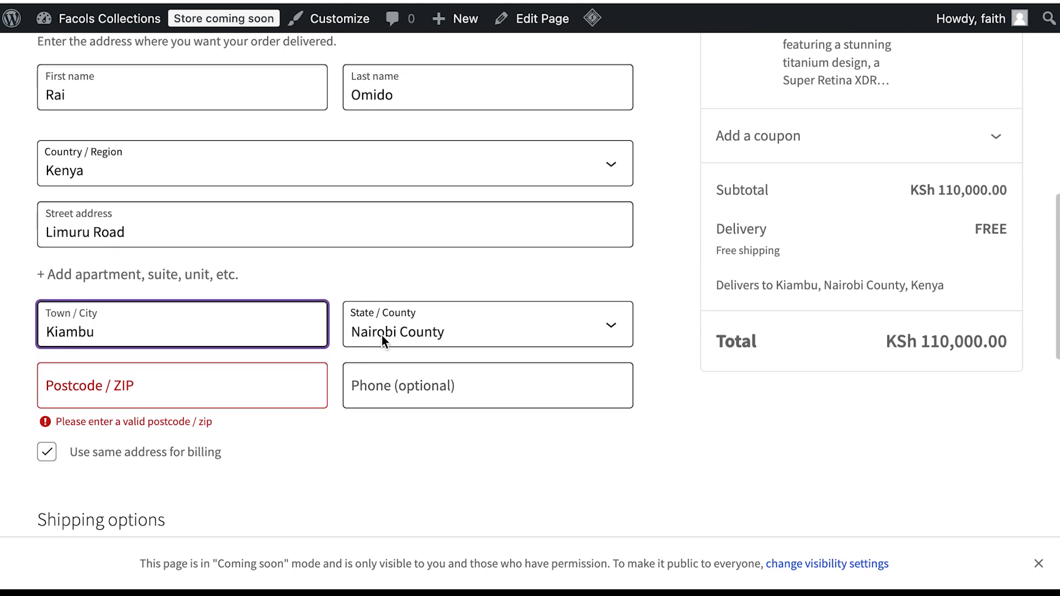
pyautogui.click(159, 386)
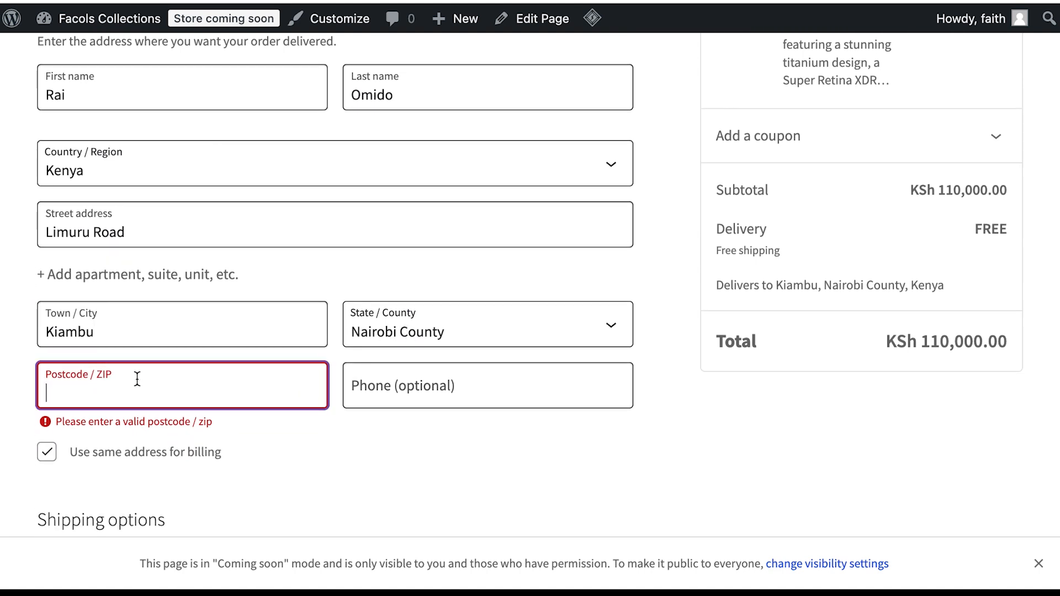
pyautogui.write('00200')
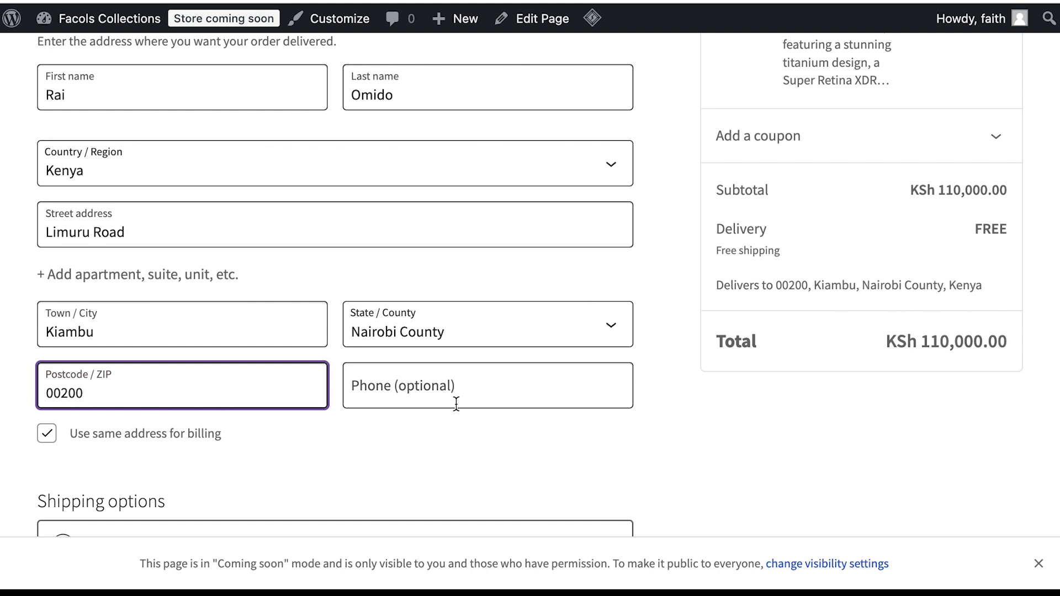
pyautogui.click(369, 446)
# Step: Place the Iphone 15 order for payment
pyautogui.scroll(-1, 350, 464)
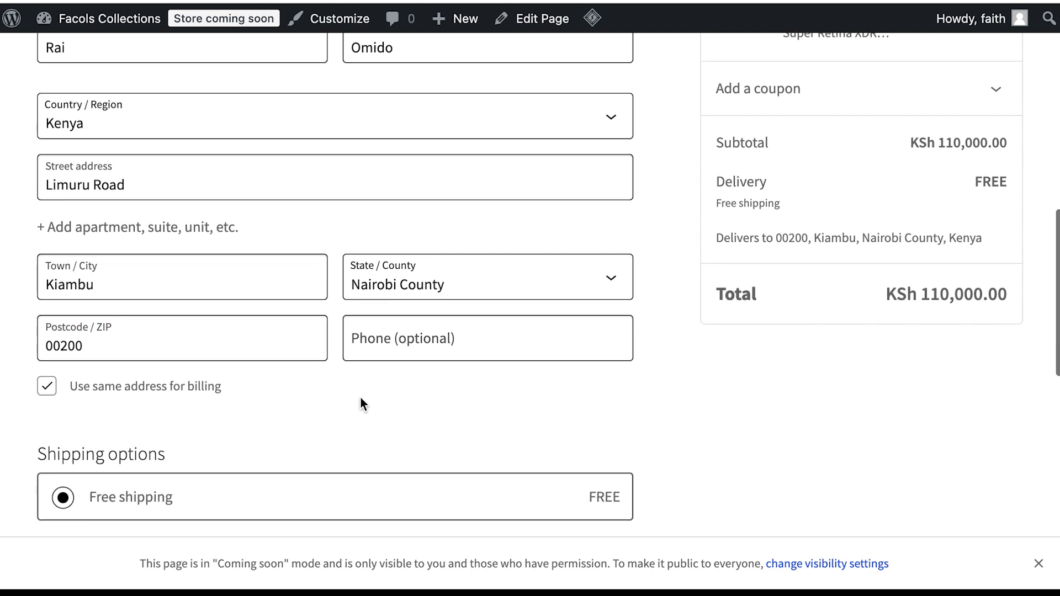
pyautogui.scroll(-10, 399, 469)
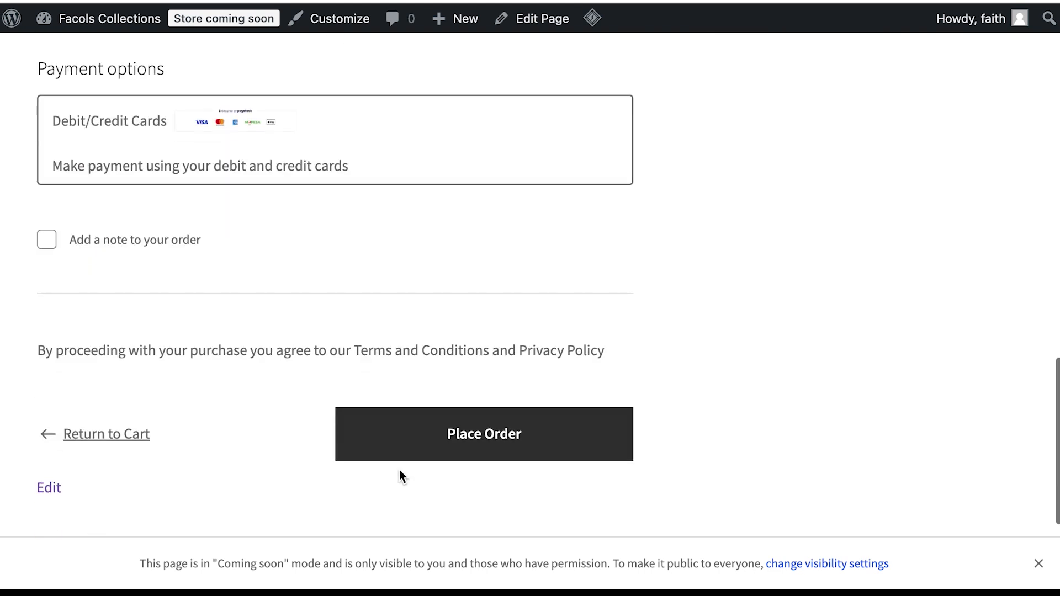
pyautogui.click(452, 429)
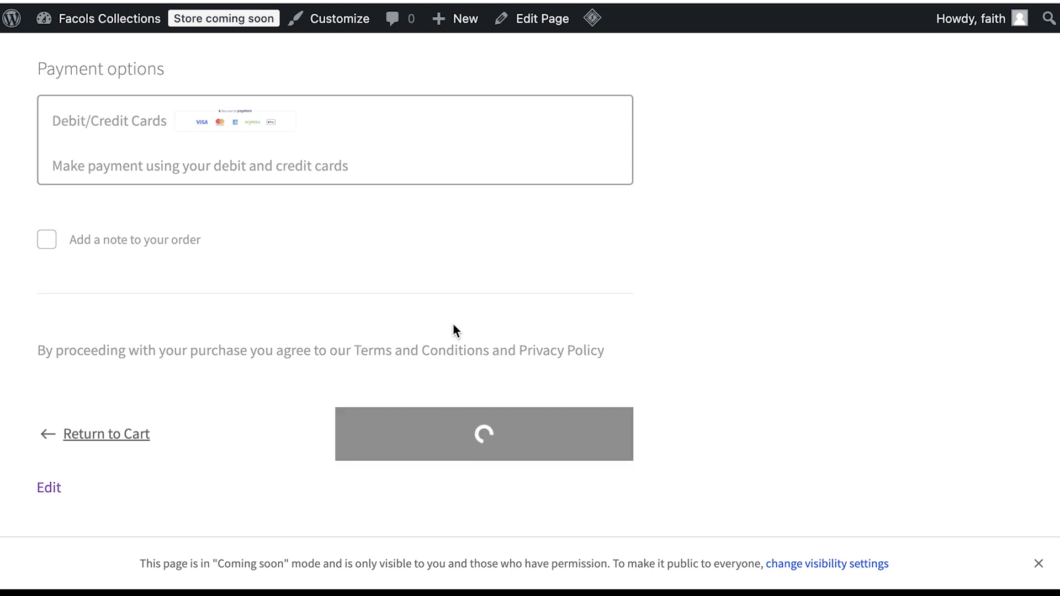
# Step: Decline saving the address and pay KES 110,000 in the Paystack M-PESA test window
pyautogui.click(651, 276)
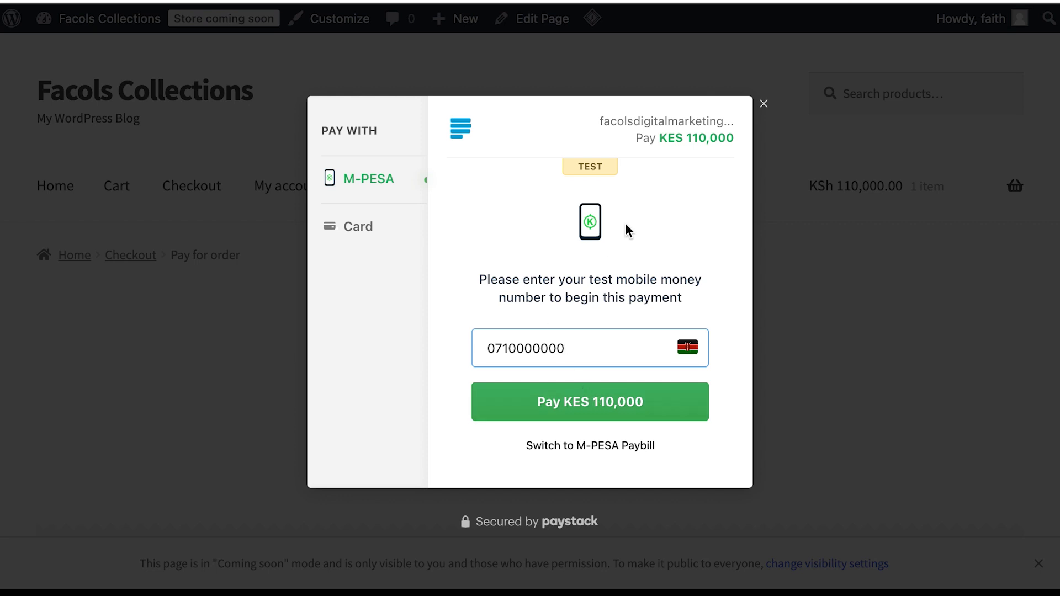
pyautogui.click(583, 396)
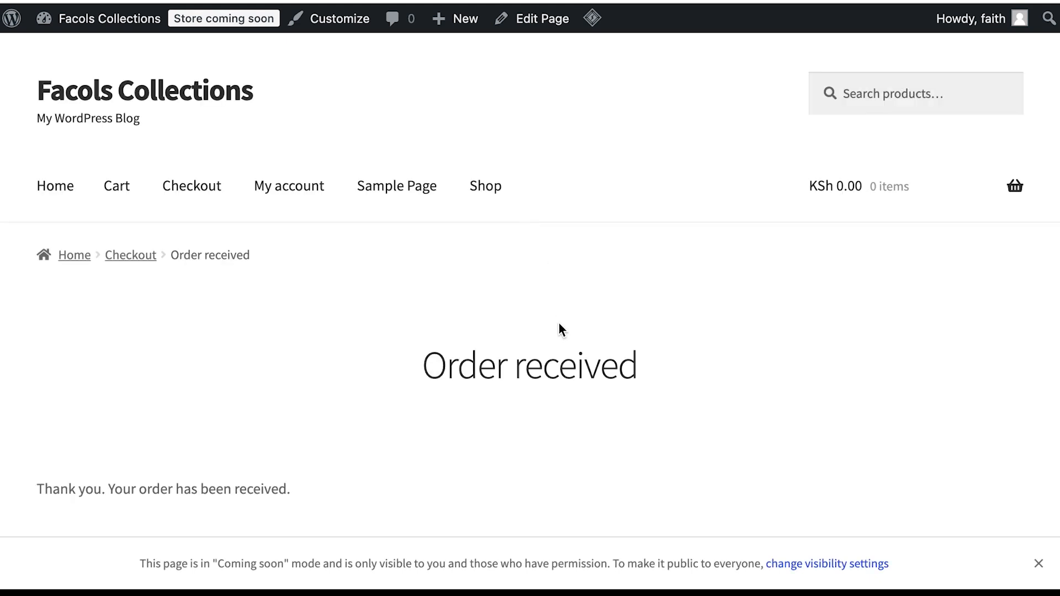
# Step: Review the Order received details, then go to My account
pyautogui.scroll(-2, 559, 325)
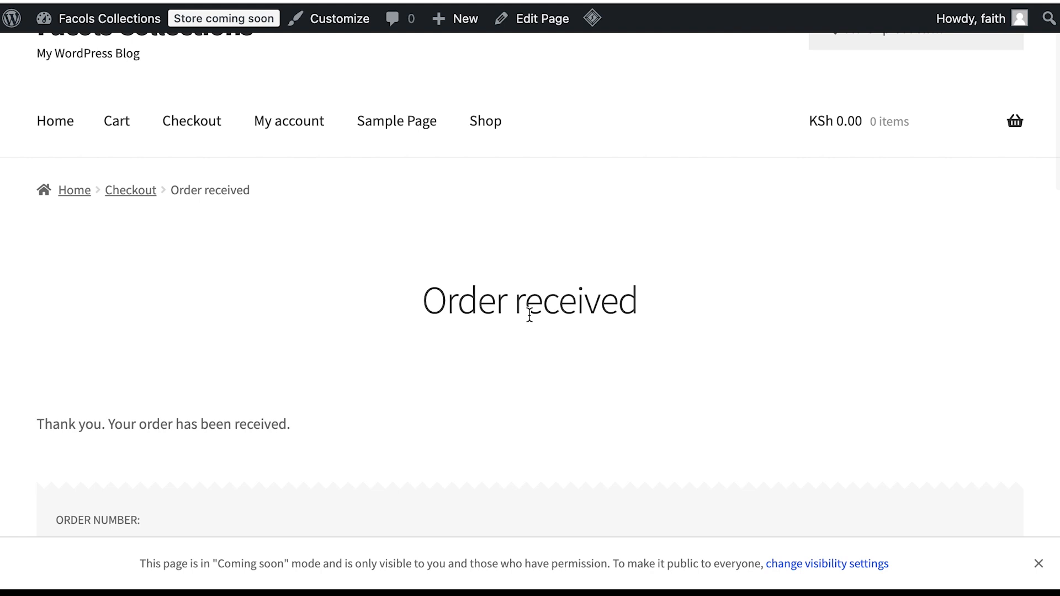
pyautogui.scroll(-1, 381, 289)
pyautogui.scroll(3, 381, 288)
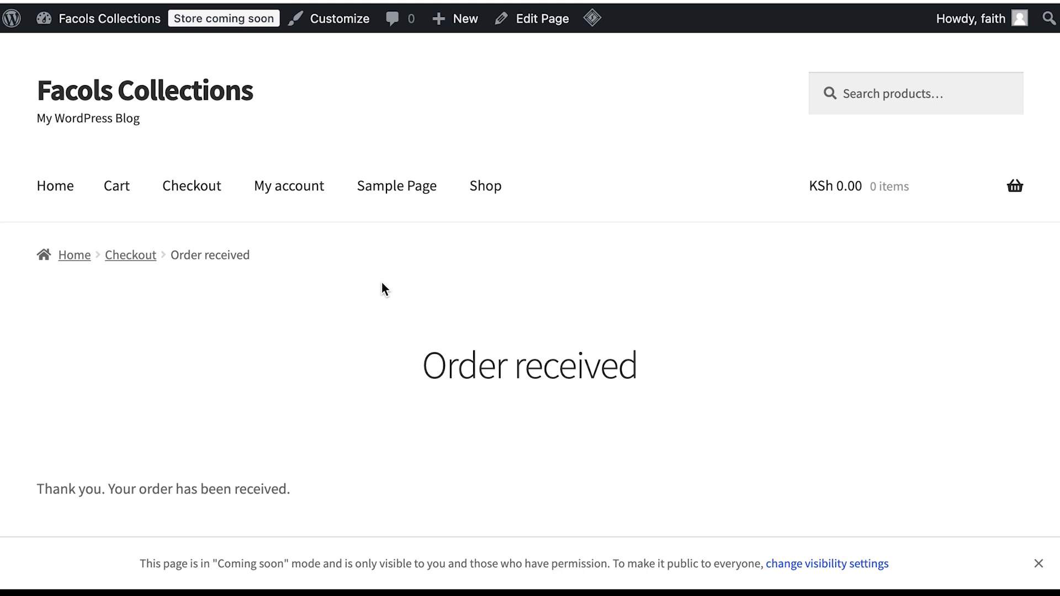
pyautogui.scroll(-1, 381, 287)
pyautogui.scroll(1, 381, 287)
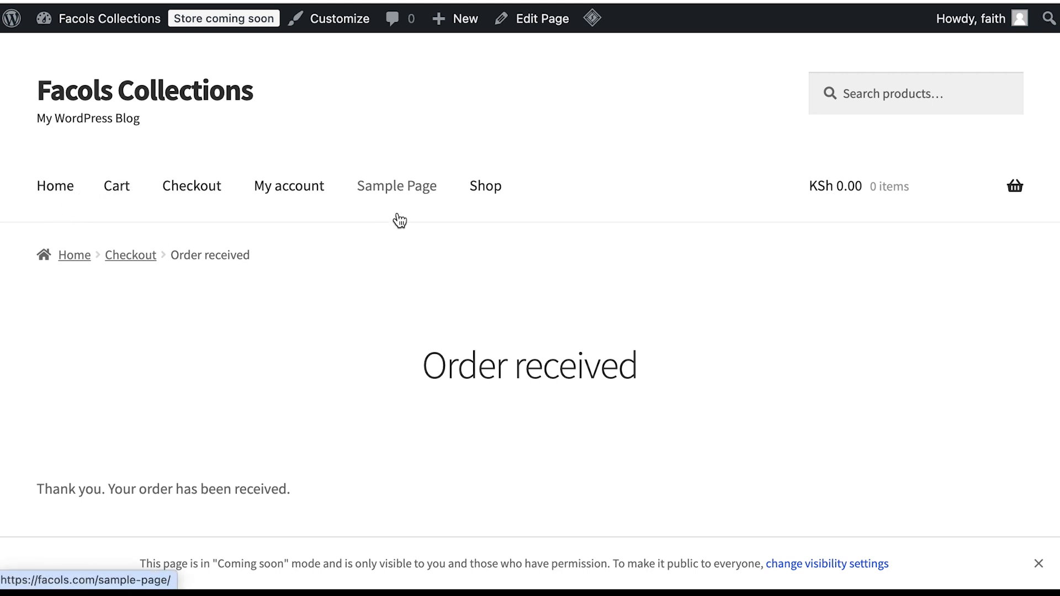
pyautogui.click(304, 187)
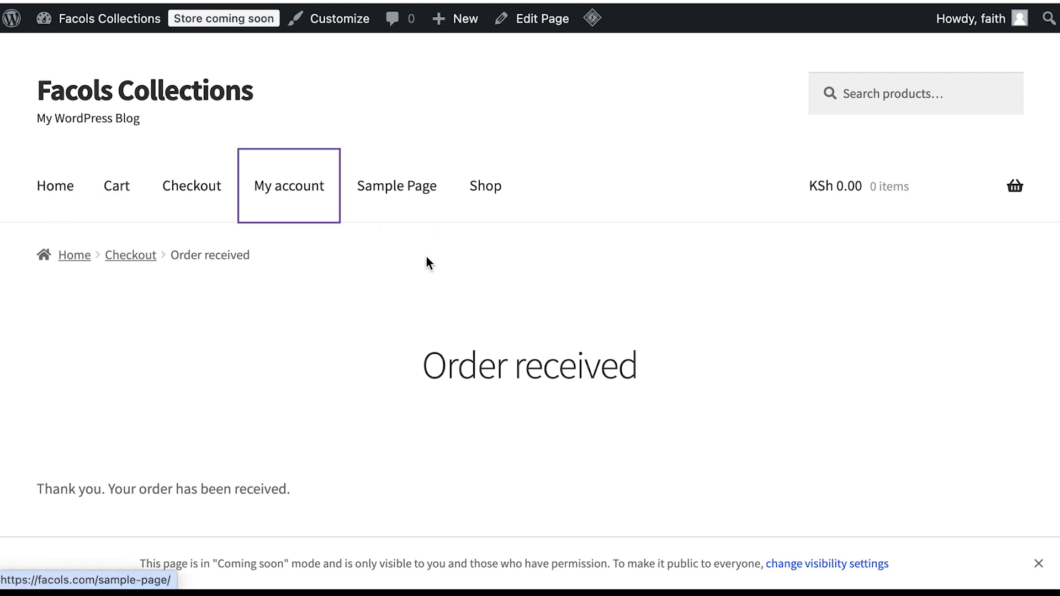
# Step: Open Orders to see order #79, Completed, KSh 110,000.00 for 1 item
pyautogui.scroll(-6, 390, 360)
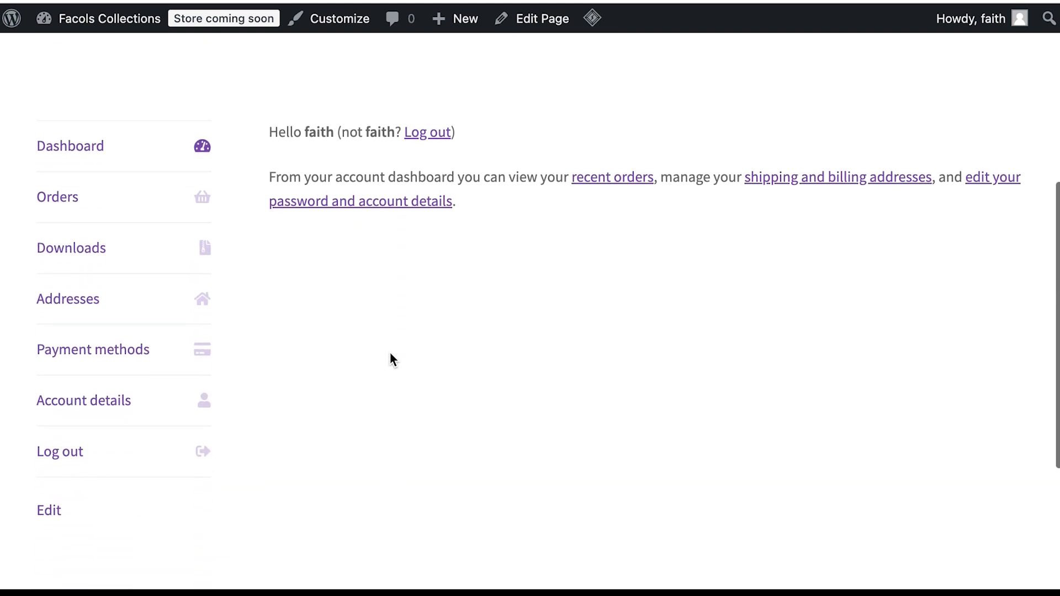
pyautogui.click(99, 194)
pyautogui.scroll(-2, 328, 309)
pyautogui.scroll(-4, 309, 353)
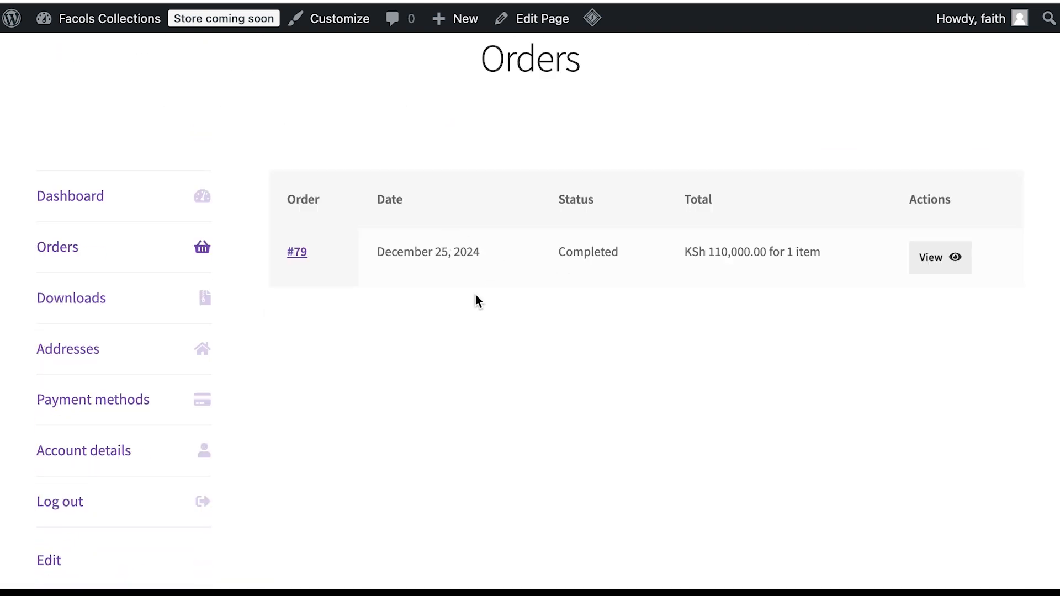
pyautogui.scroll(-2, 474, 295)
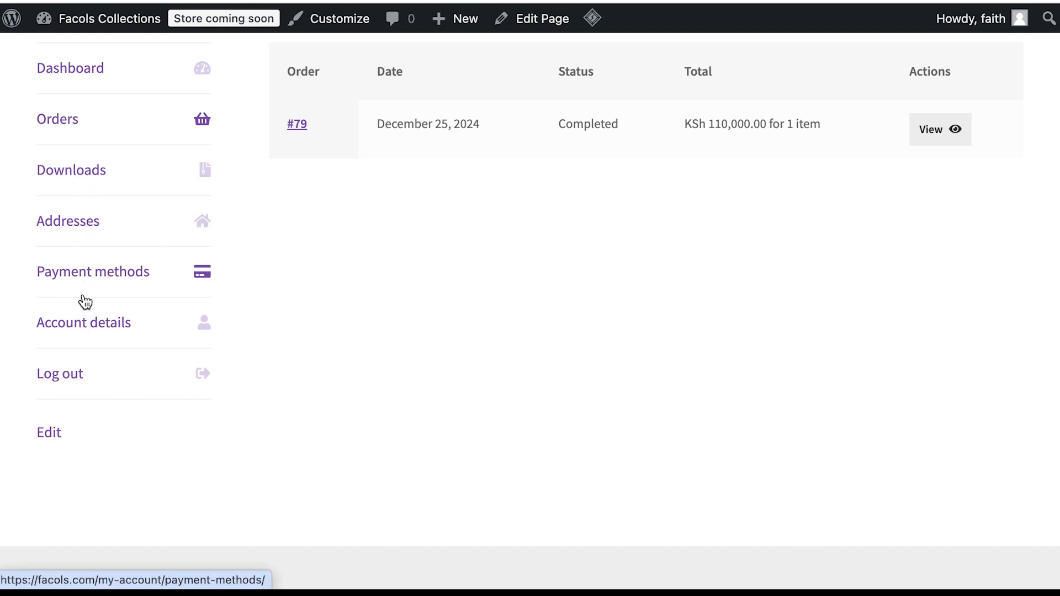
pyautogui.scroll(2, 84, 274)
pyautogui.scroll(5, 84, 274)
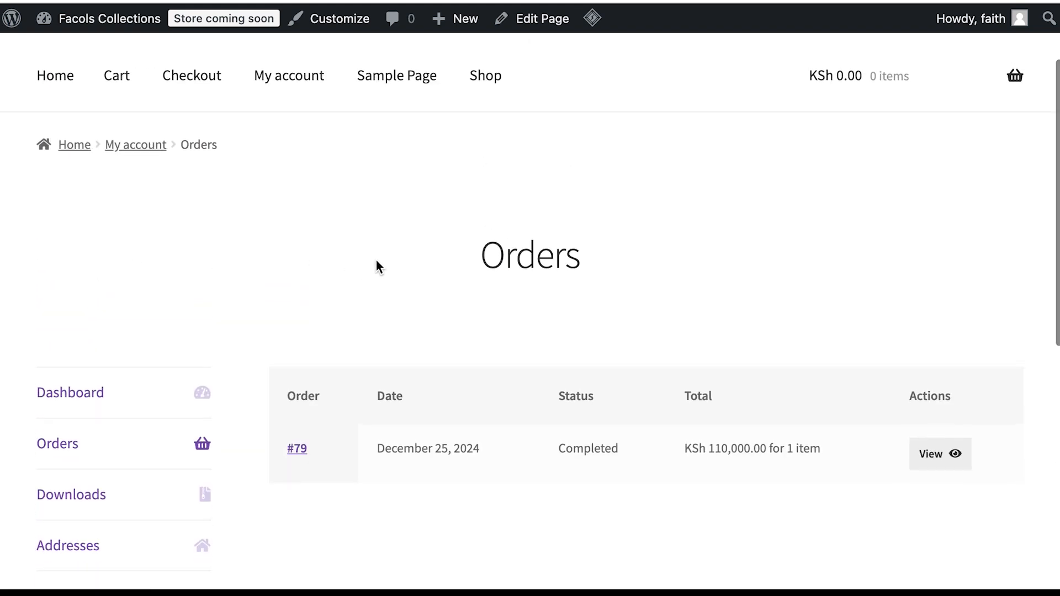
pyautogui.scroll(3, 376, 267)
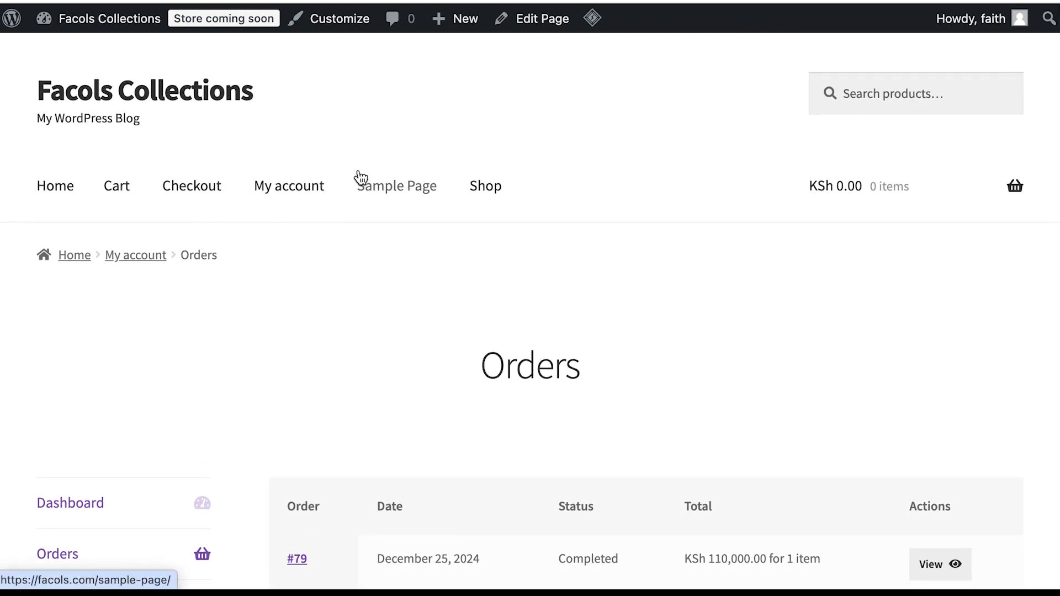
pyautogui.click(488, 188)
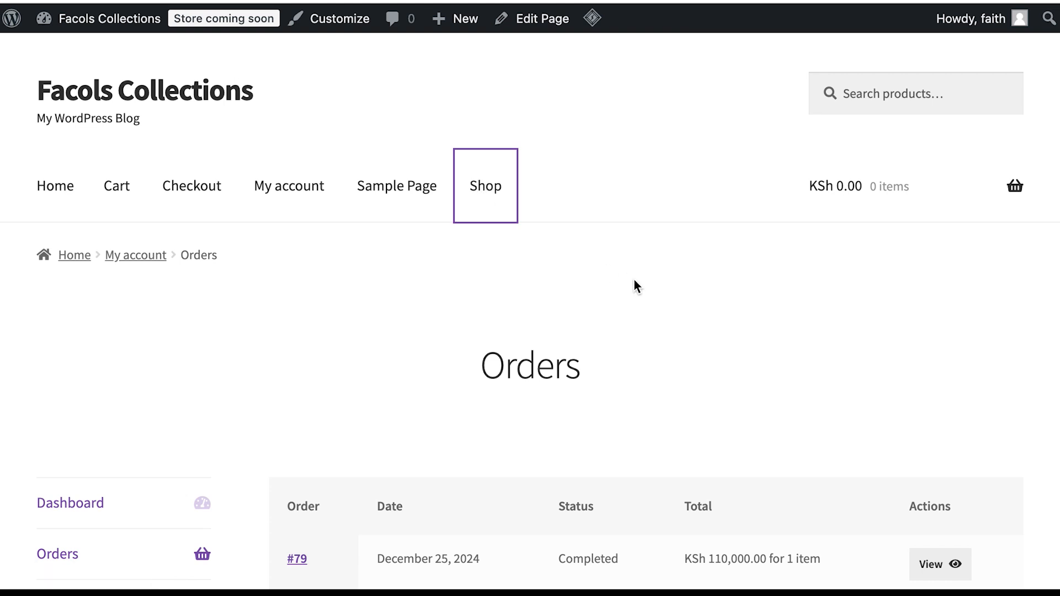
pyautogui.scroll(-5, 514, 340)
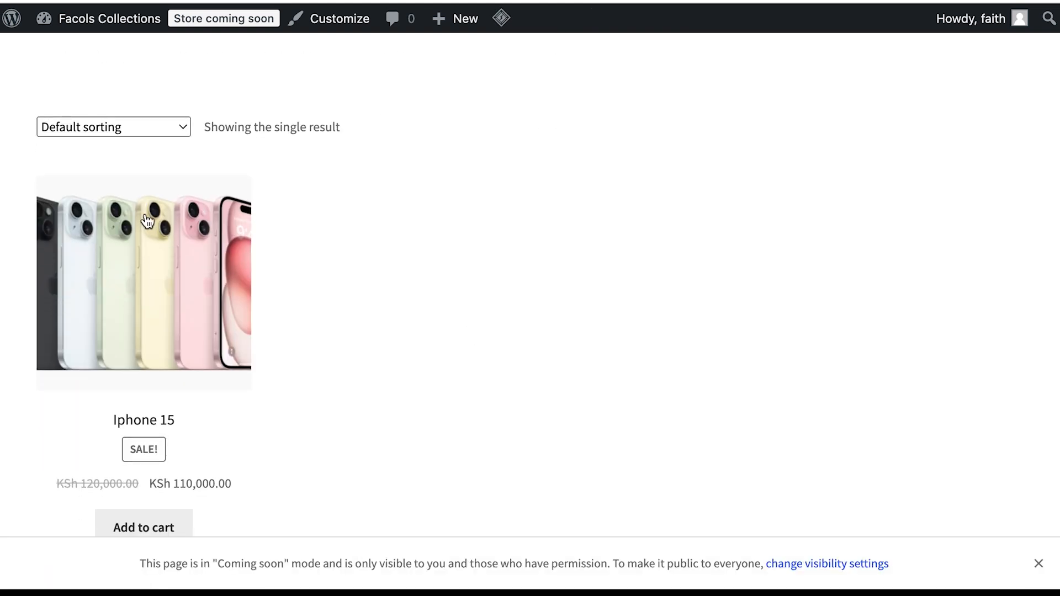
pyautogui.scroll(-3, 337, 372)
pyautogui.scroll(-4, 336, 366)
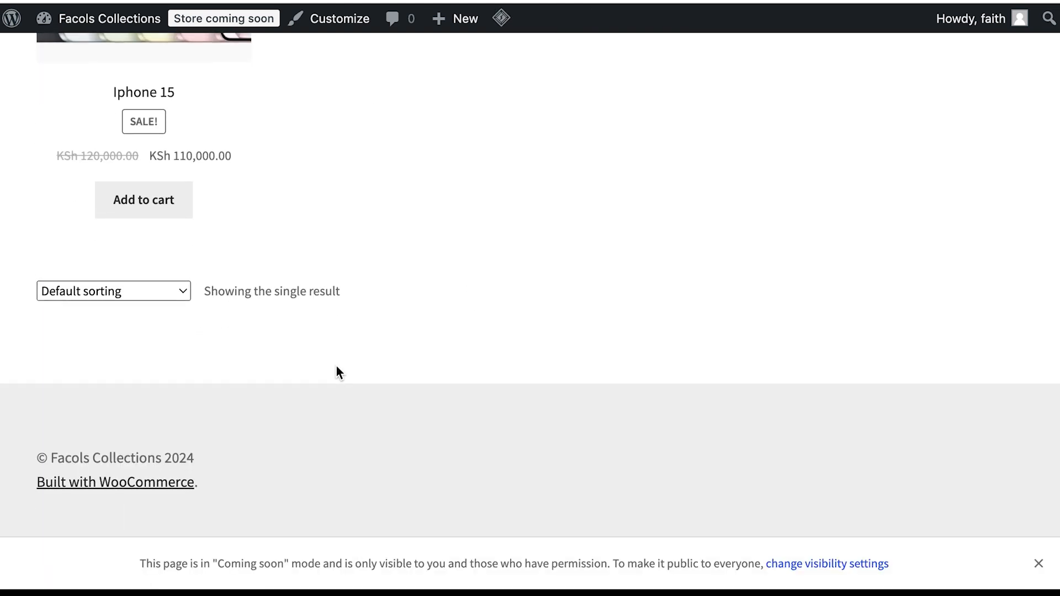
pyautogui.scroll(10, 337, 372)
pyautogui.click(44, 178)
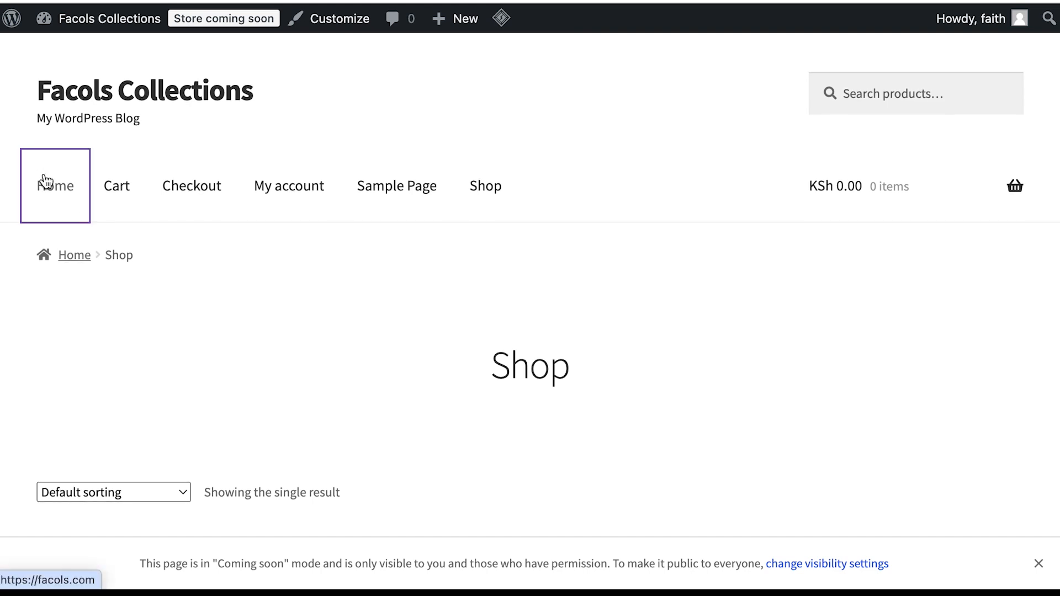
pyautogui.scroll(-10, 449, 334)
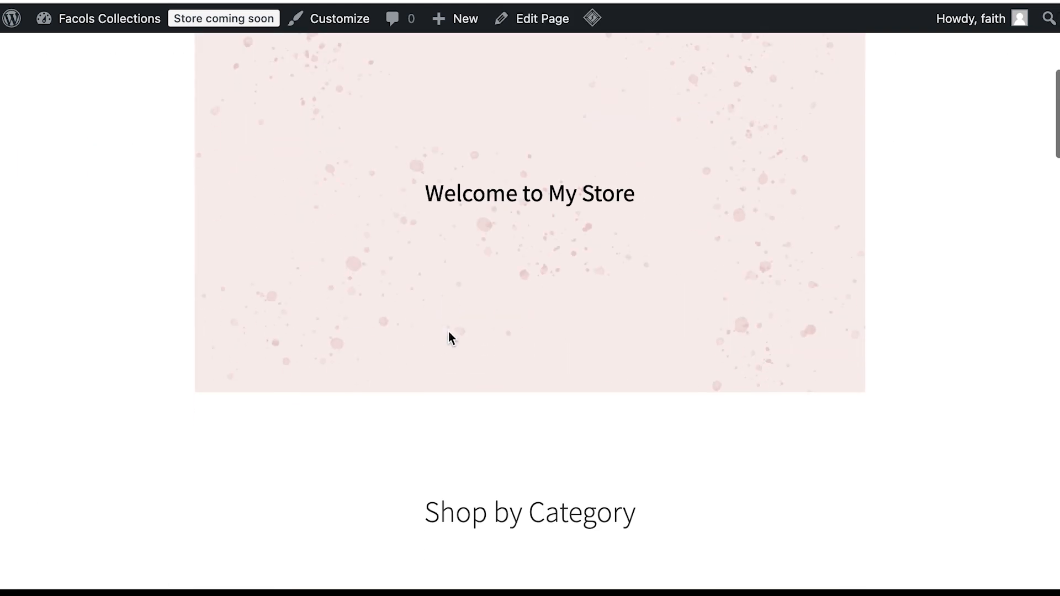
pyautogui.scroll(4, 448, 333)
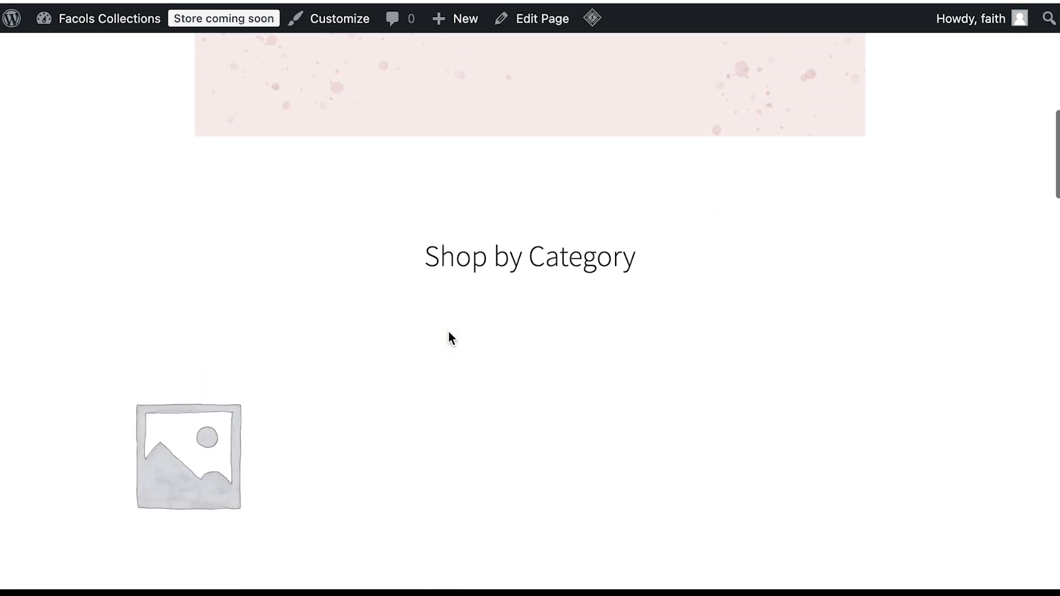
pyautogui.scroll(-1, 449, 337)
pyautogui.scroll(-4, 646, 322)
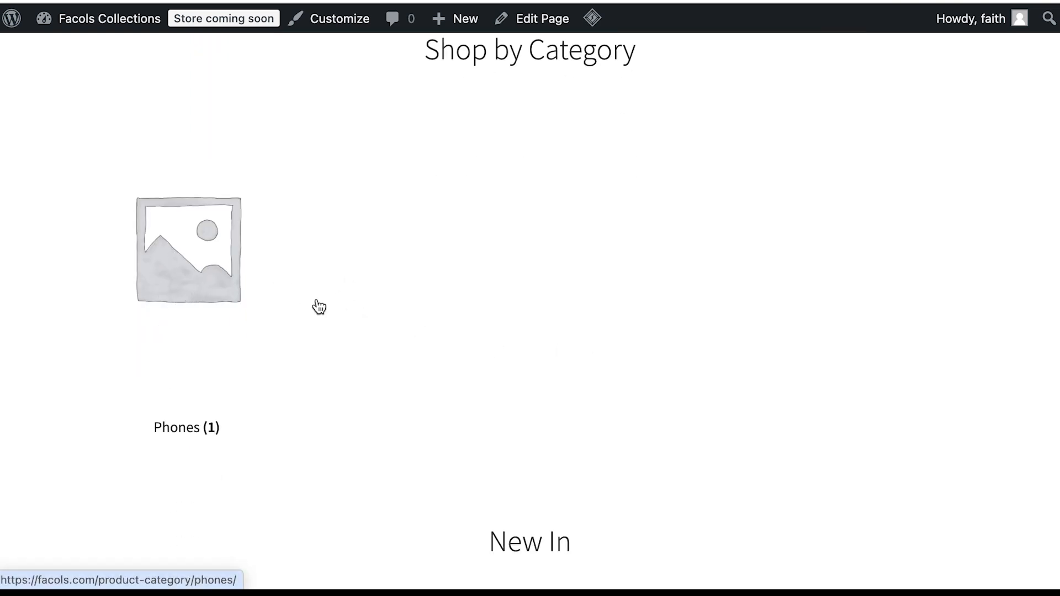
pyautogui.scroll(-7, 318, 301)
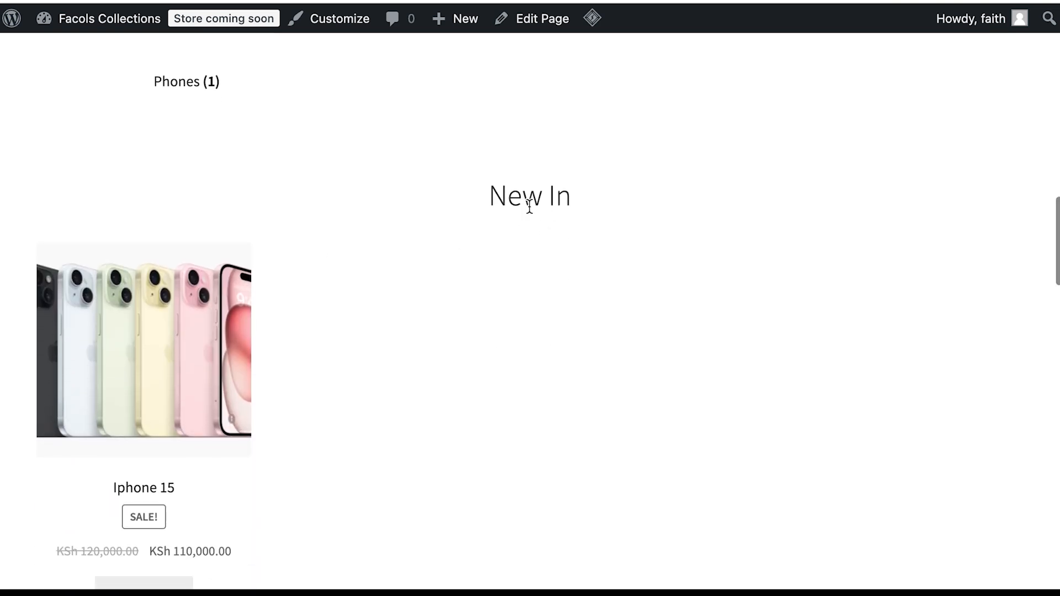
pyautogui.moveTo(584, 194); pyautogui.dragTo(436, 197)
pyautogui.scroll(-10, 411, 254)
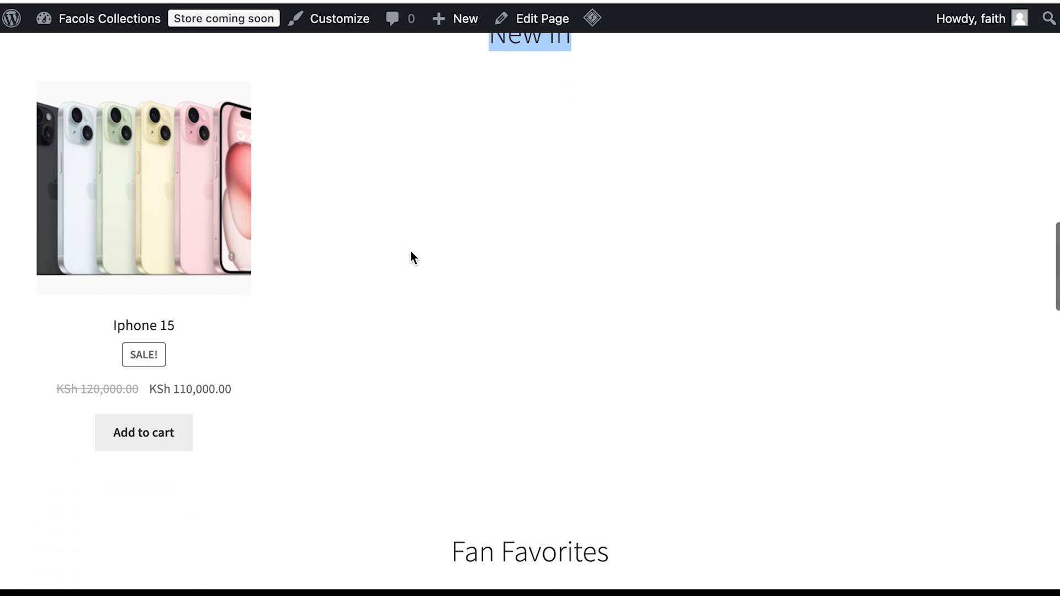
pyautogui.scroll(-15, 411, 255)
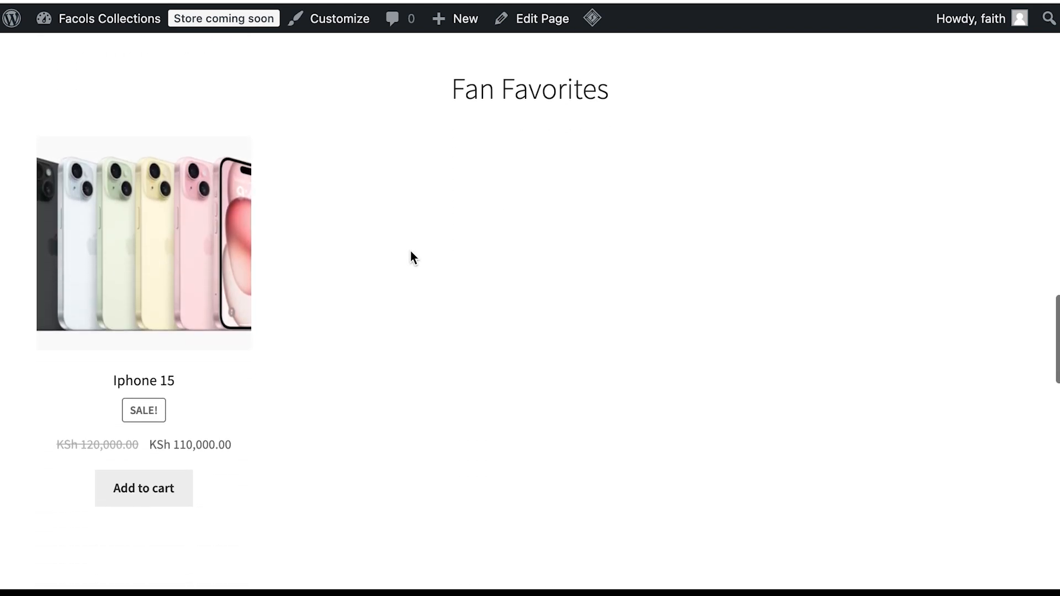
pyautogui.scroll(-5, 409, 256)
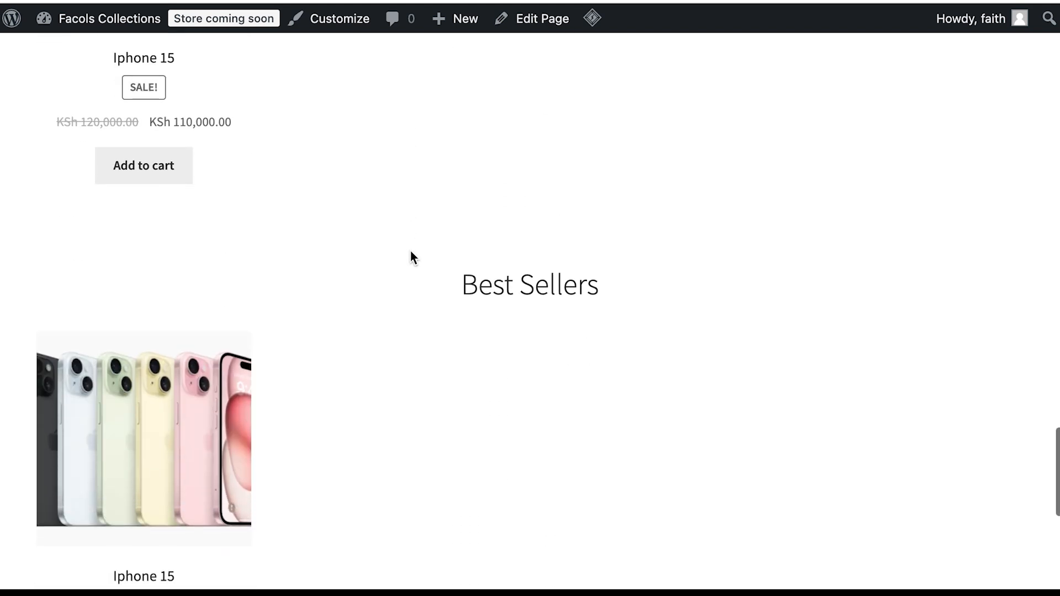
pyautogui.scroll(20, 410, 256)
pyautogui.scroll(20, 411, 257)
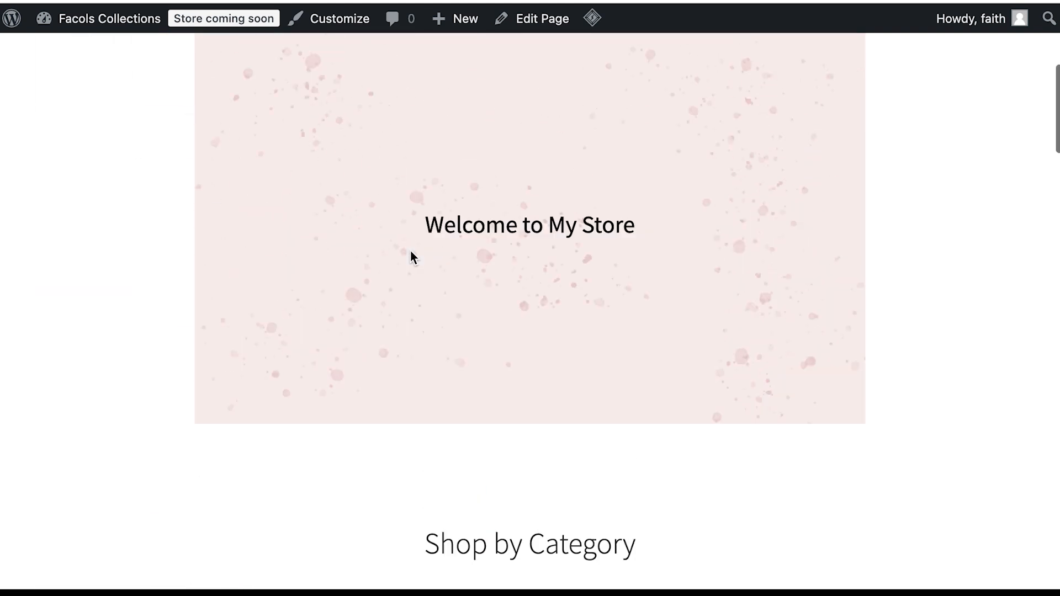
pyautogui.scroll(-10, 411, 255)
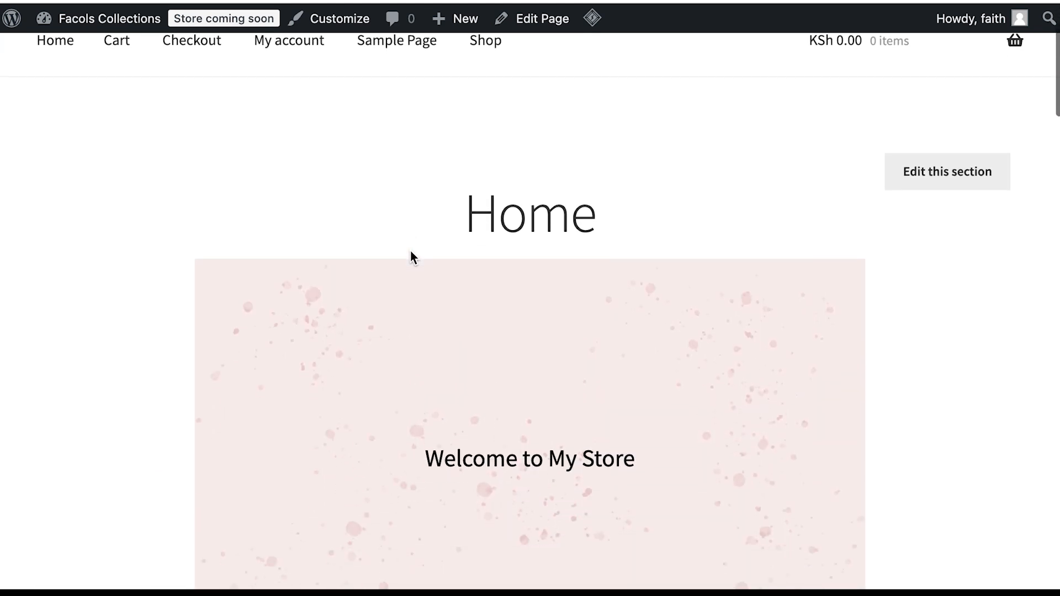
pyautogui.scroll(-9, 412, 257)
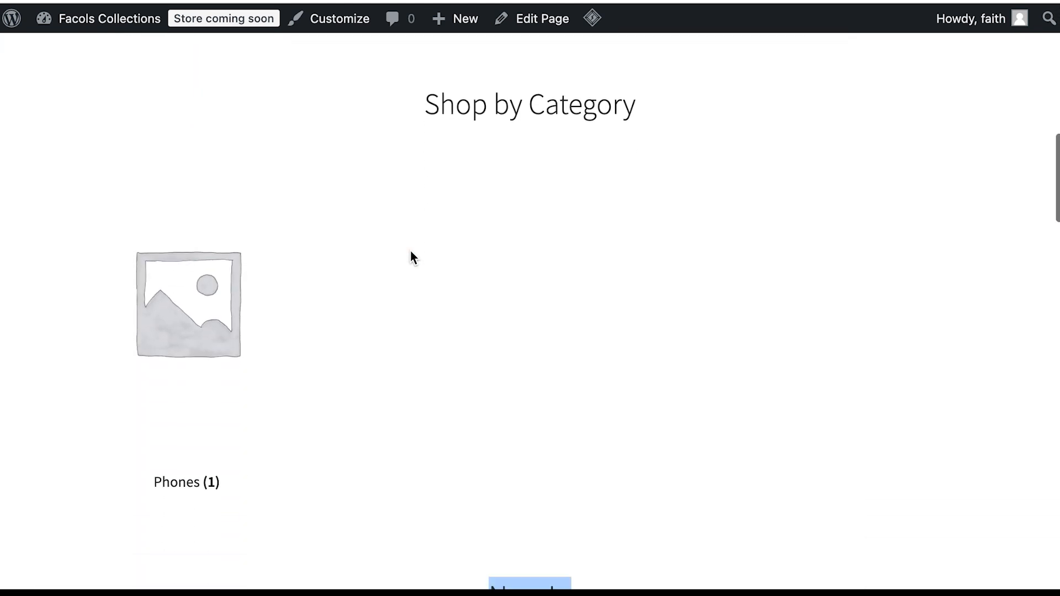
pyautogui.scroll(-10, 411, 257)
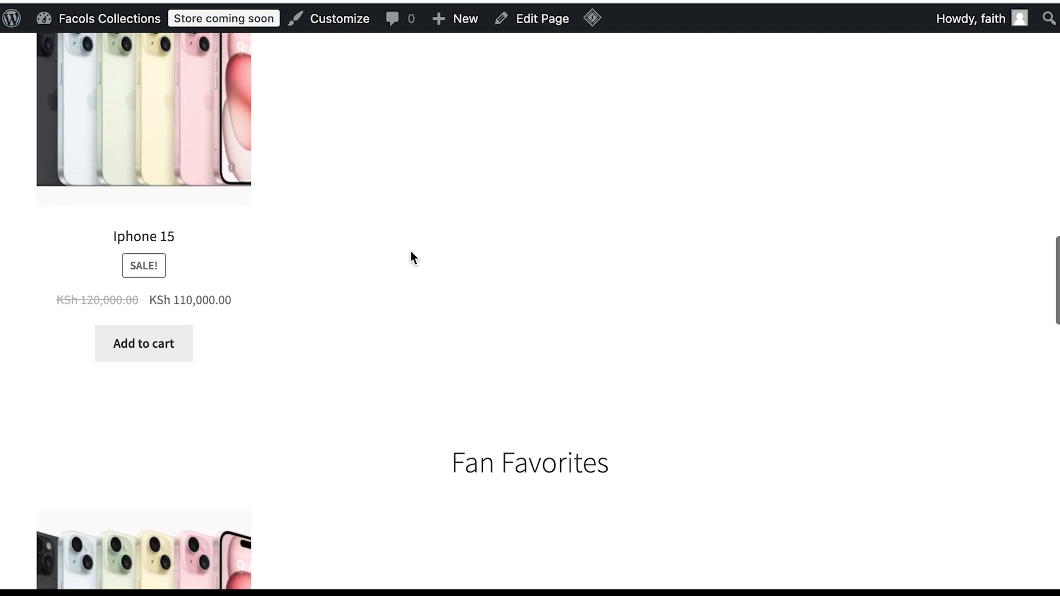
pyautogui.scroll(-10, 411, 257)
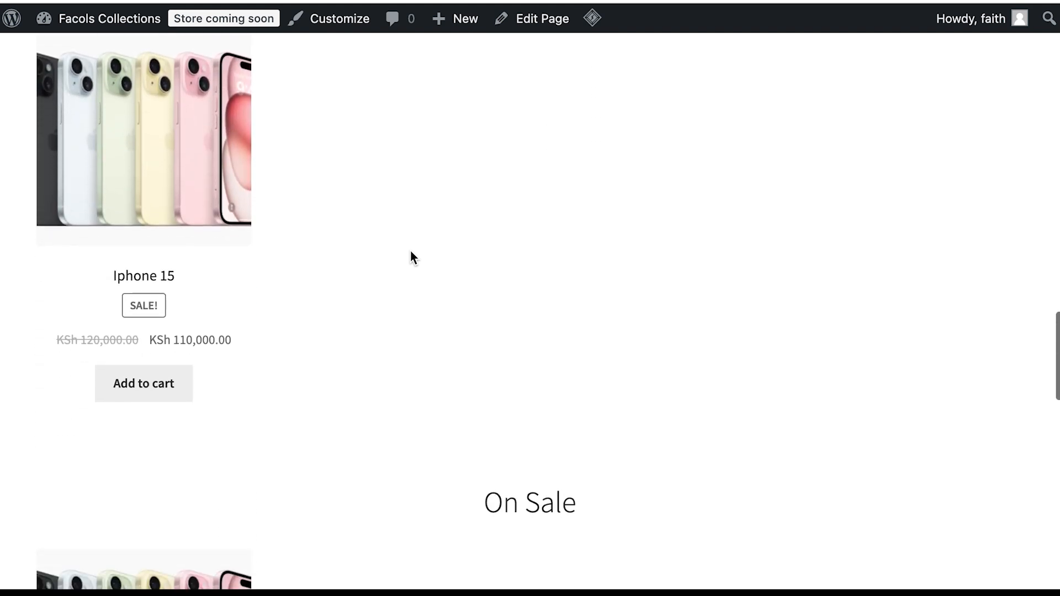
pyautogui.scroll(-8, 411, 257)
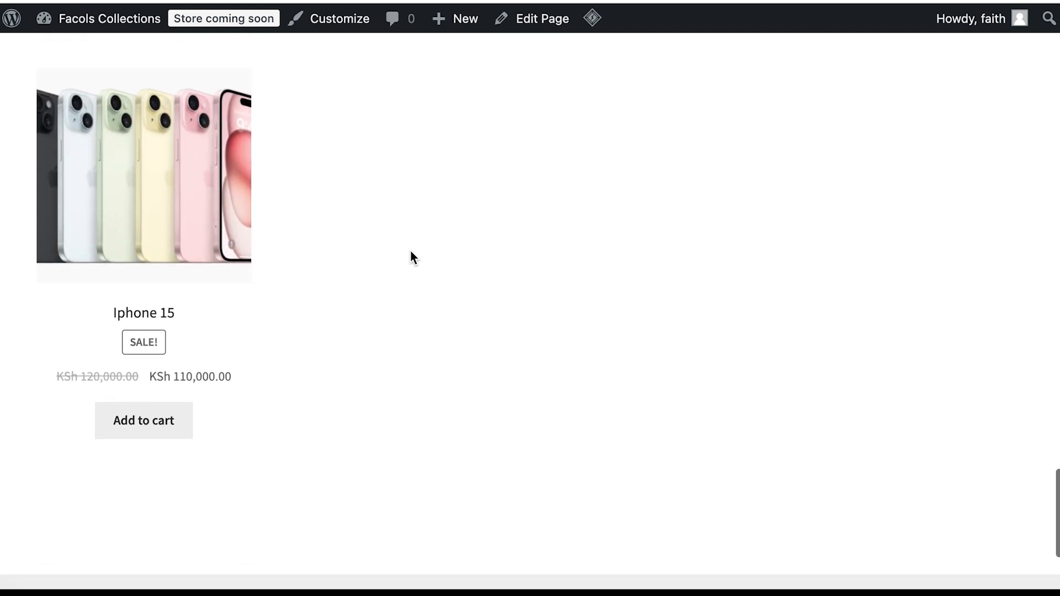
pyautogui.scroll(20, 411, 254)
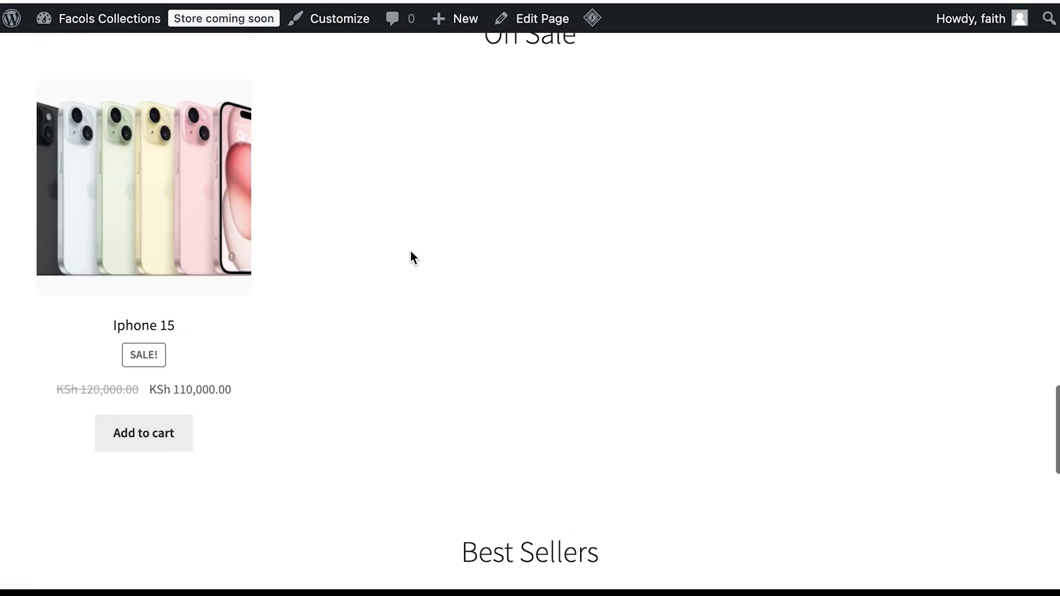
pyautogui.scroll(-1, 410, 250)
pyautogui.scroll(1, 410, 250)
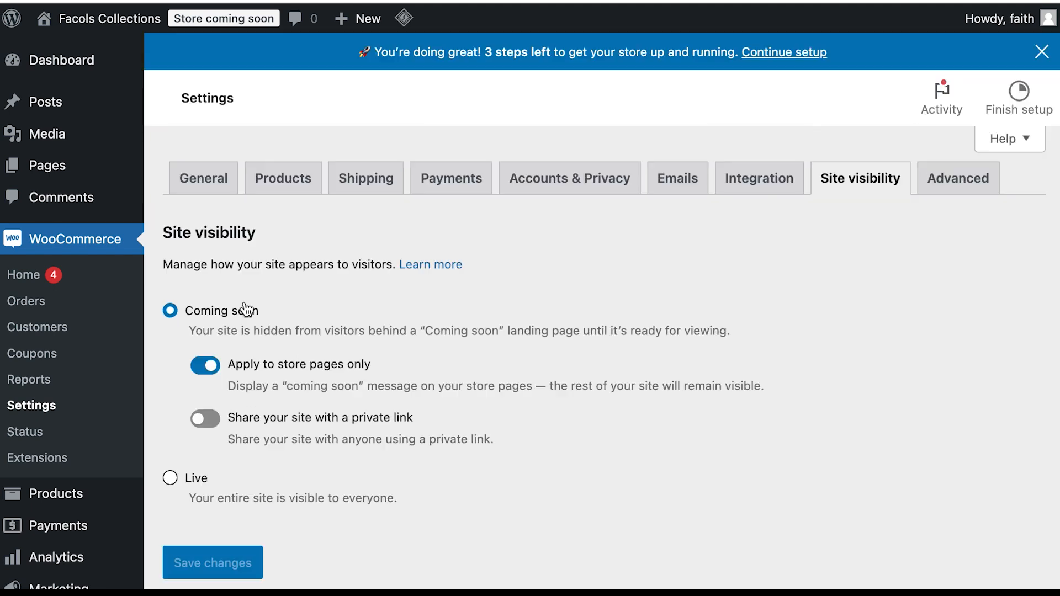
# Step: Set WooCommerce site visibility to Live and save the change
pyautogui.click(168, 478)
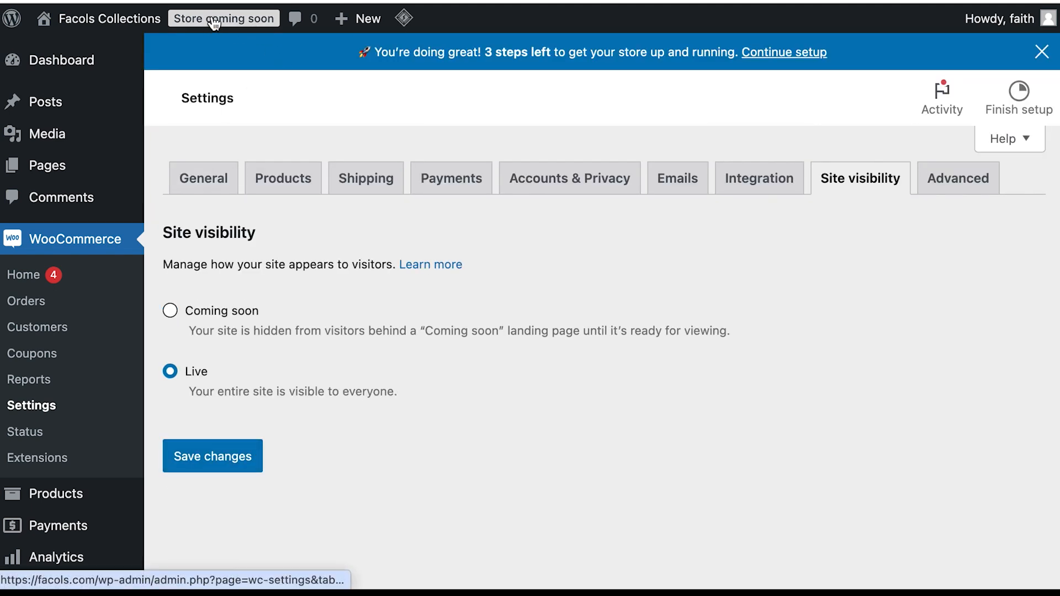
pyautogui.click(213, 456)
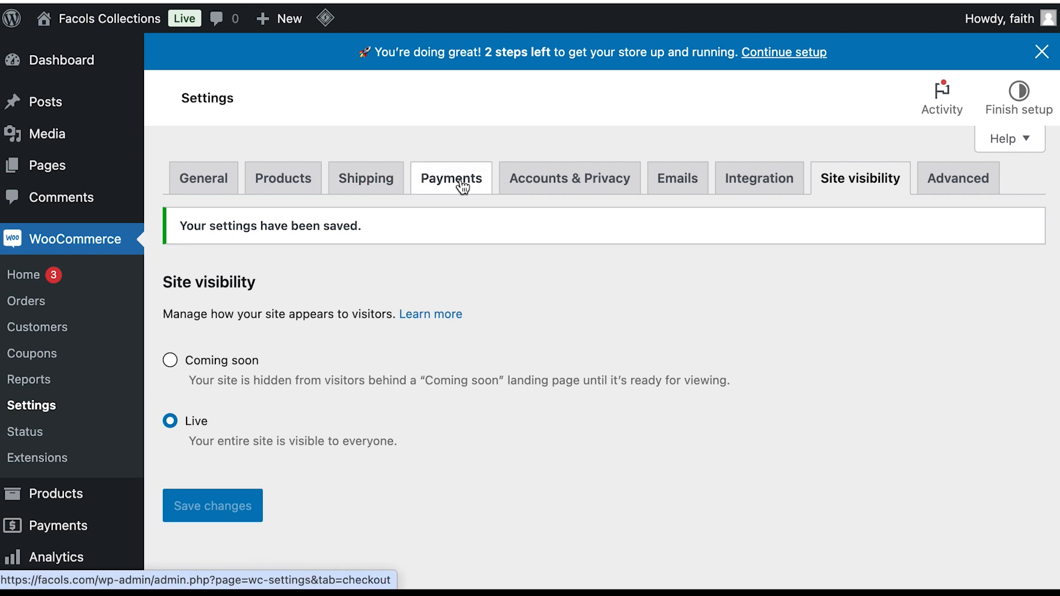
# Step: Go to the store's Payments settings and scroll to the Paystack gateway
pyautogui.click(220, 187)
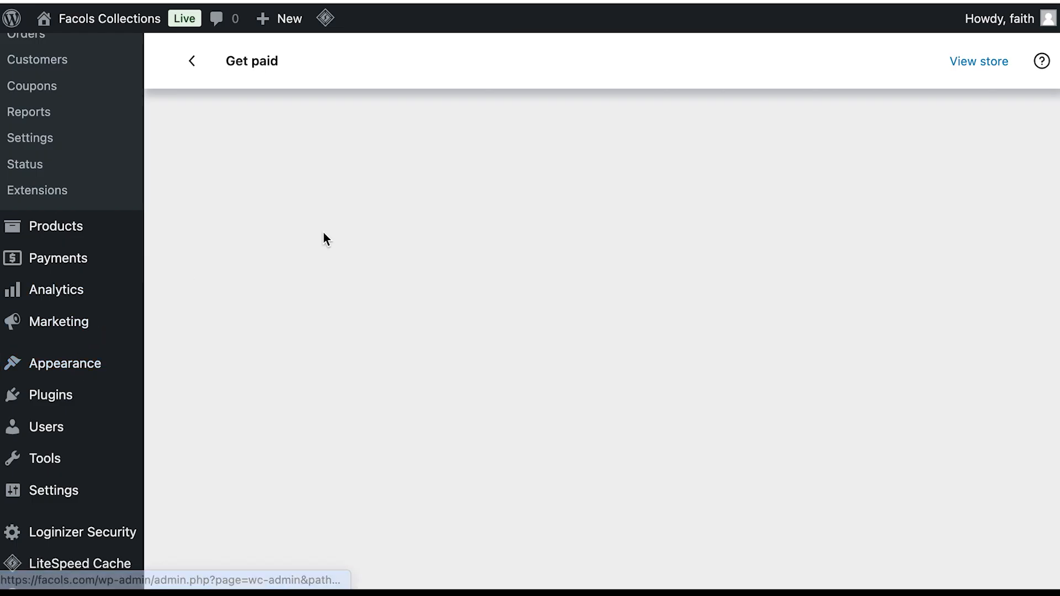
pyautogui.scroll(-5, 204, 317)
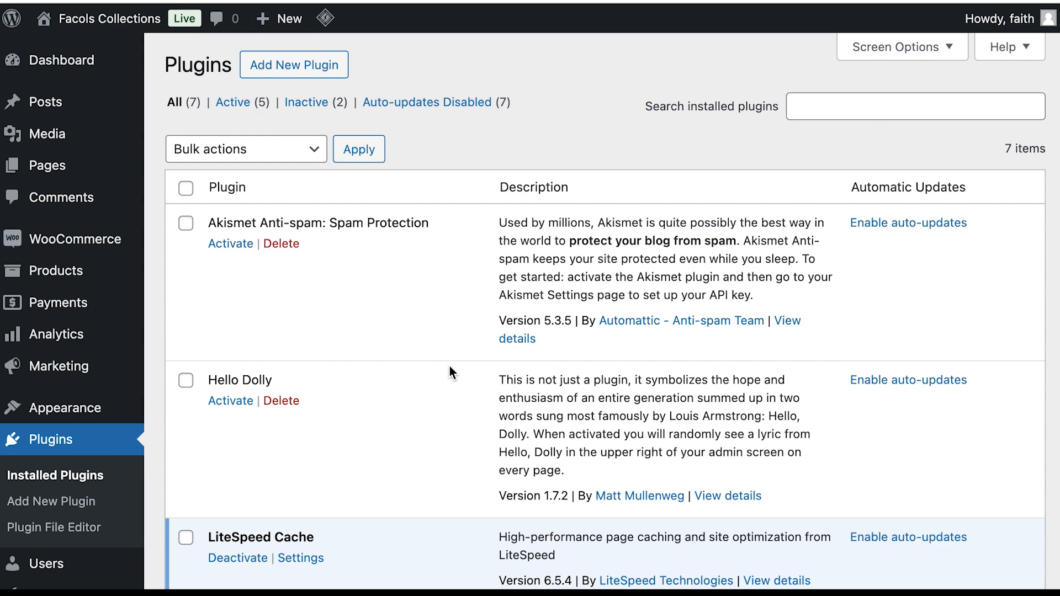
pyautogui.scroll(-5, 452, 402)
pyautogui.scroll(-5, 453, 403)
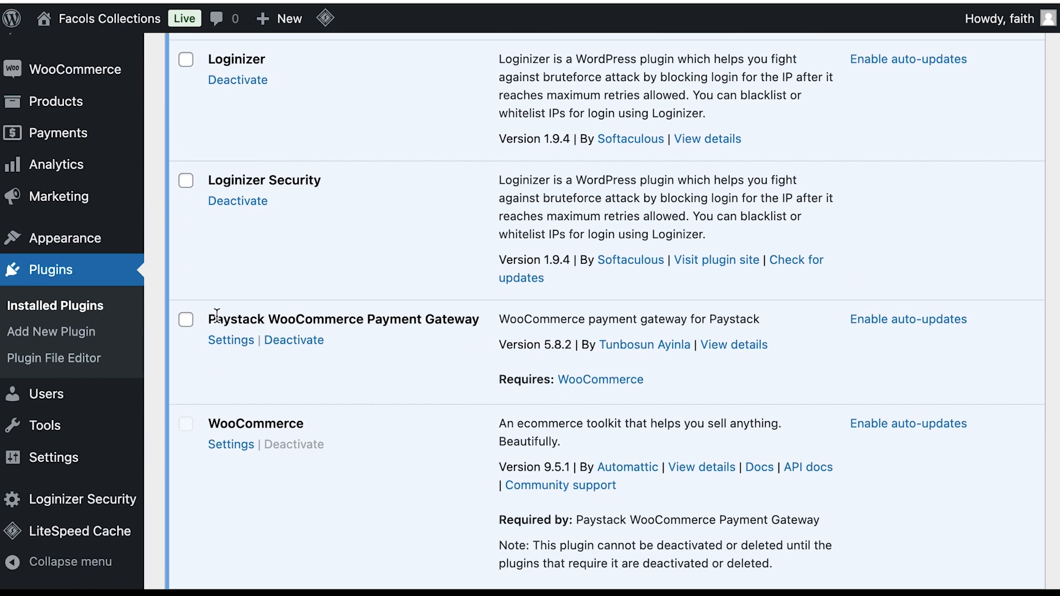
# Step: Review the Paystack settings, confirming it is enabled as Debit/Credit Cards in test mode
pyautogui.click(228, 340)
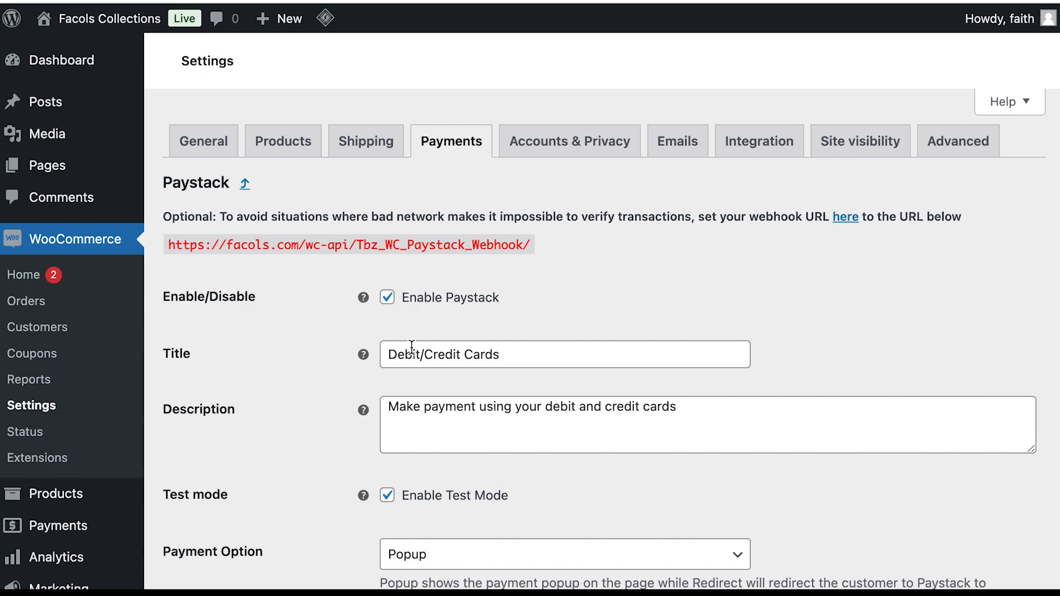
pyautogui.scroll(-10, 303, 384)
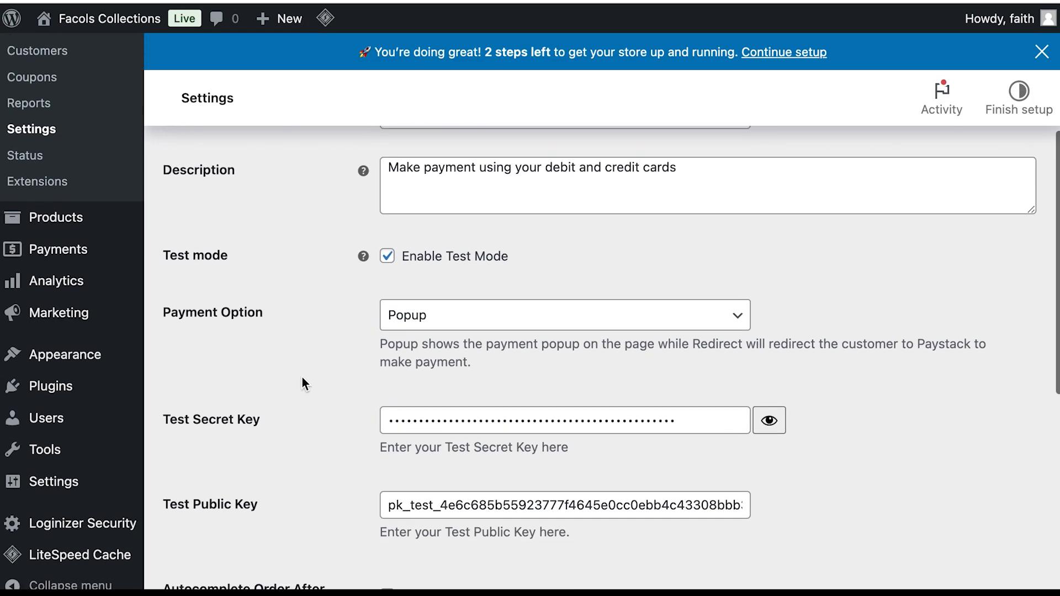
pyautogui.scroll(-3, 304, 380)
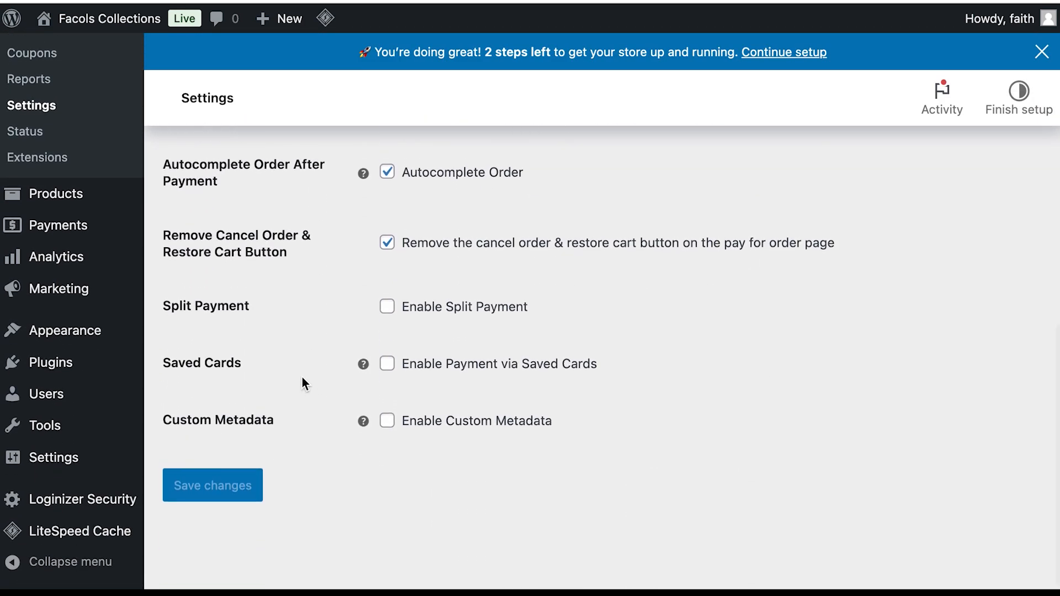
pyautogui.scroll(10, 311, 369)
pyautogui.scroll(3, 310, 369)
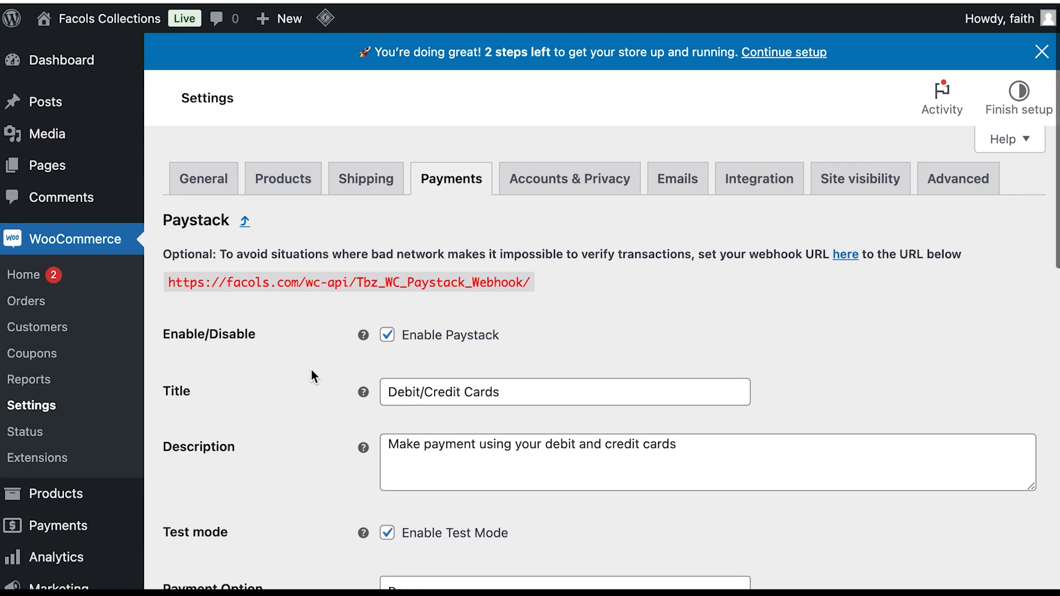
pyautogui.scroll(-1, 310, 328)
pyautogui.scroll(1, 309, 328)
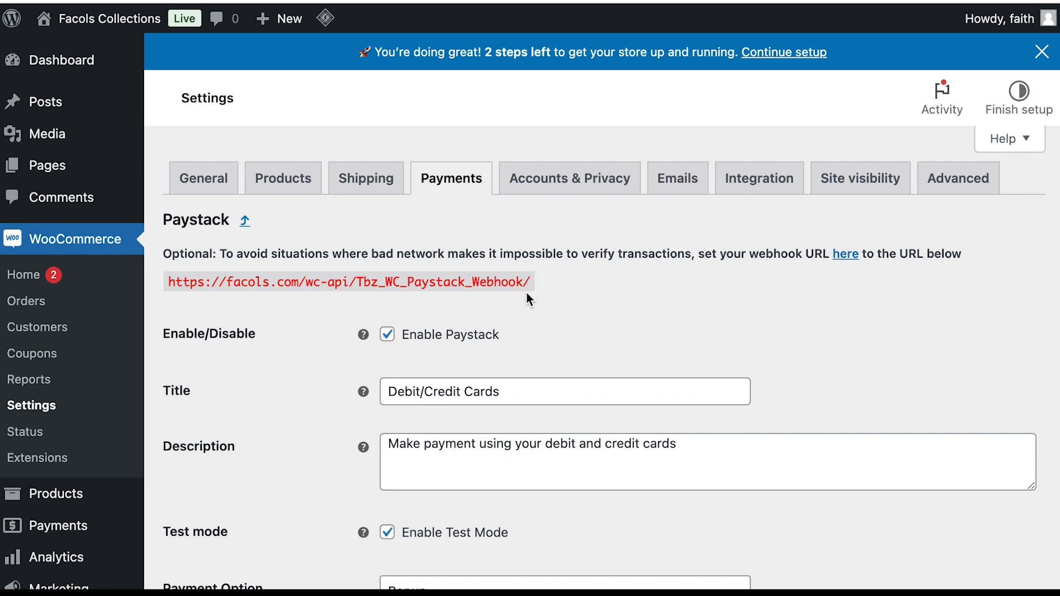
pyautogui.scroll(-2, 526, 296)
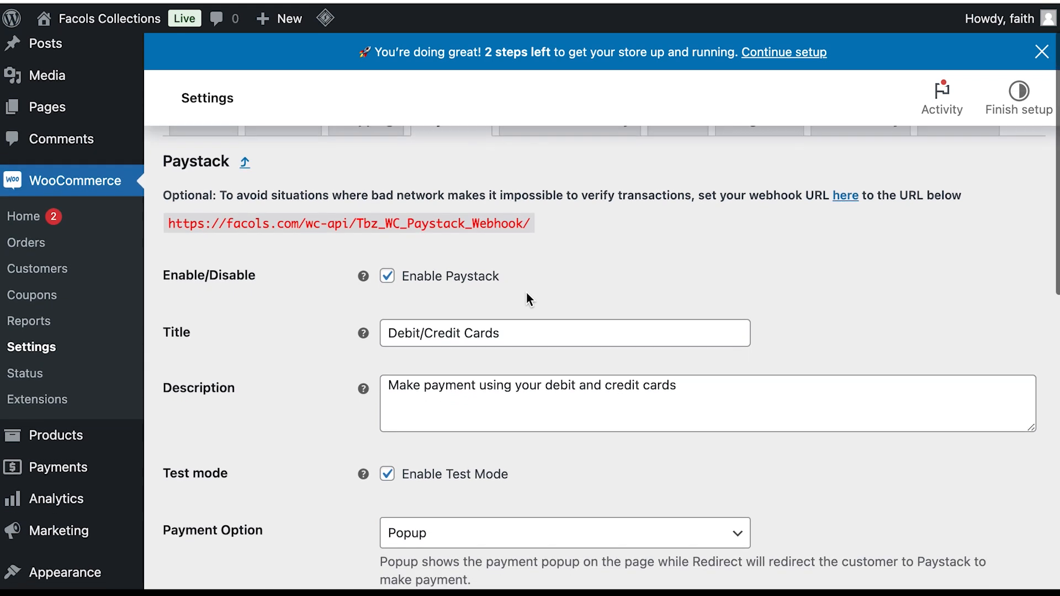
pyautogui.scroll(-1, 527, 299)
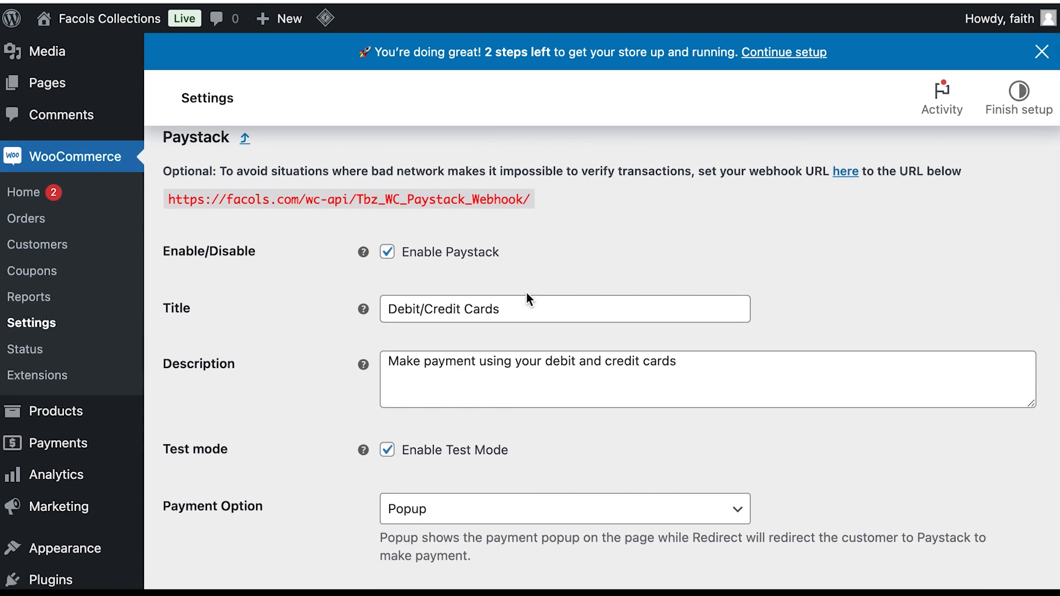
pyautogui.scroll(3, 526, 293)
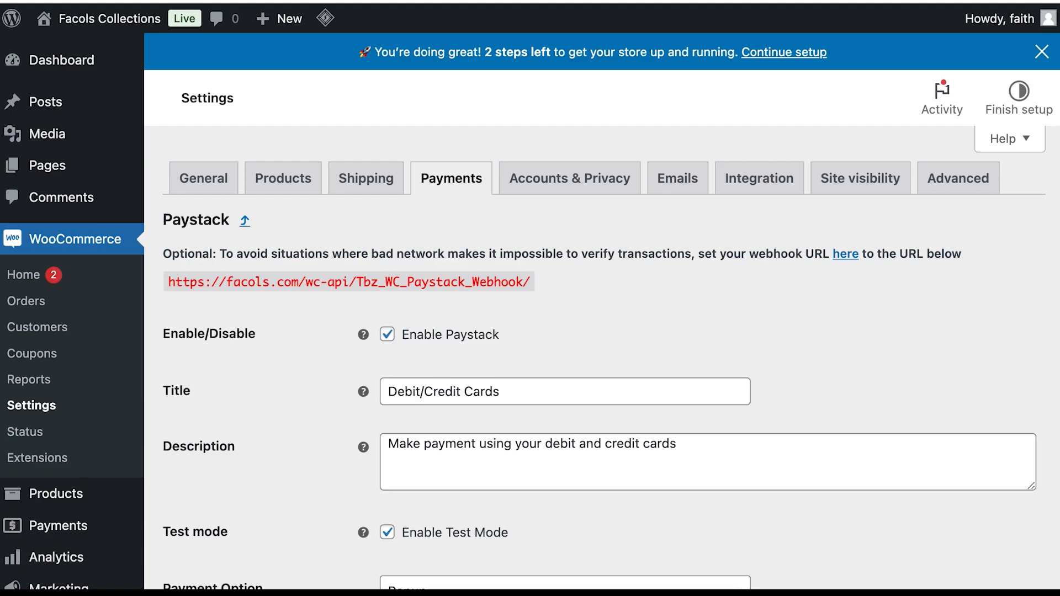
# Step: Visit the live Facols Collections home page and browse down to the discounted Iphone 15 under New In
pyautogui.moveTo(107, 19)
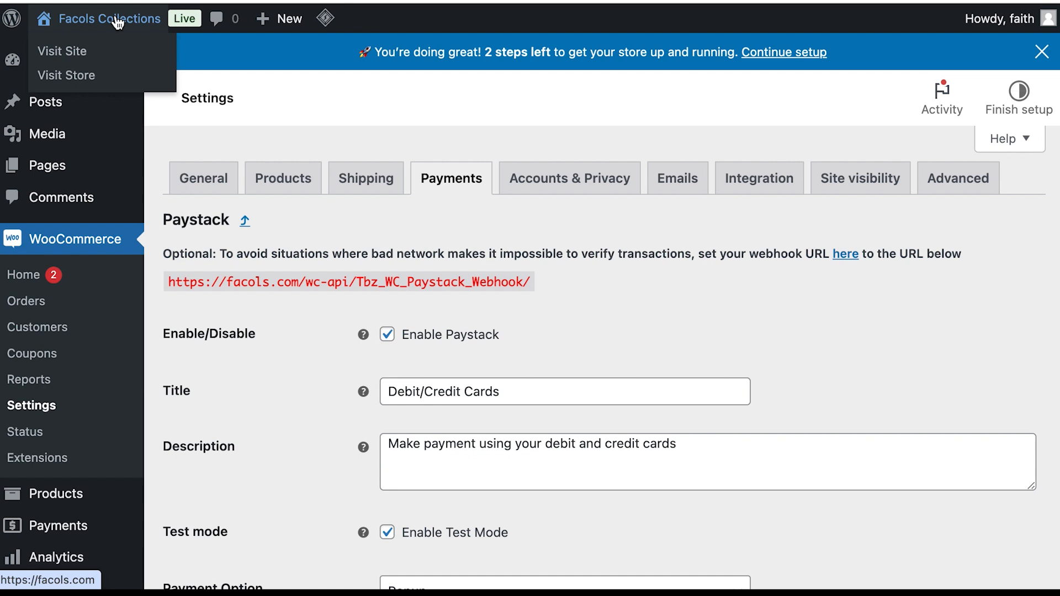
pyautogui.click(78, 55)
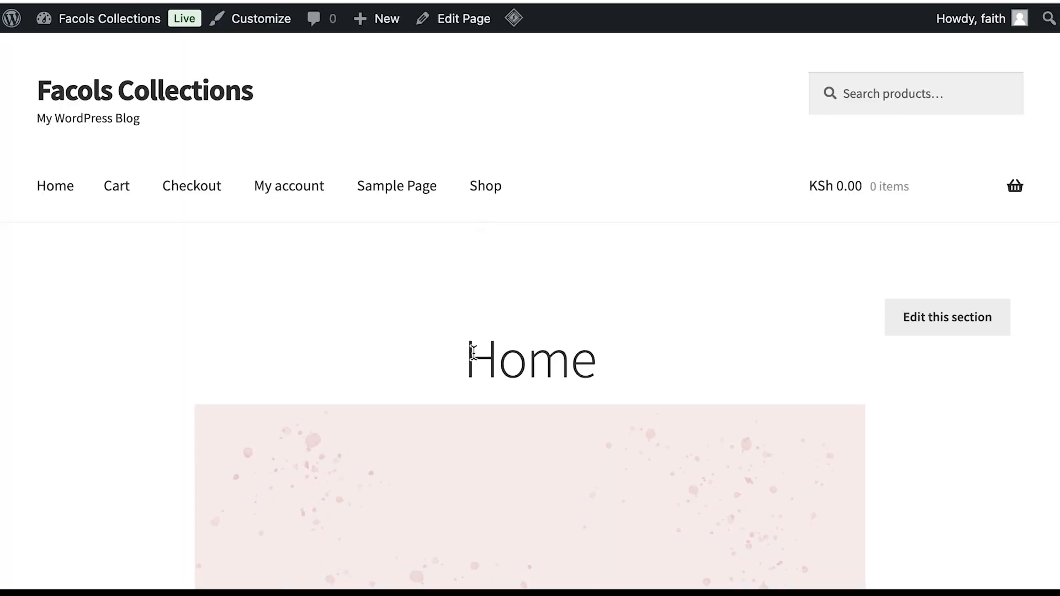
pyautogui.scroll(-5, 475, 359)
pyautogui.scroll(-20, 474, 354)
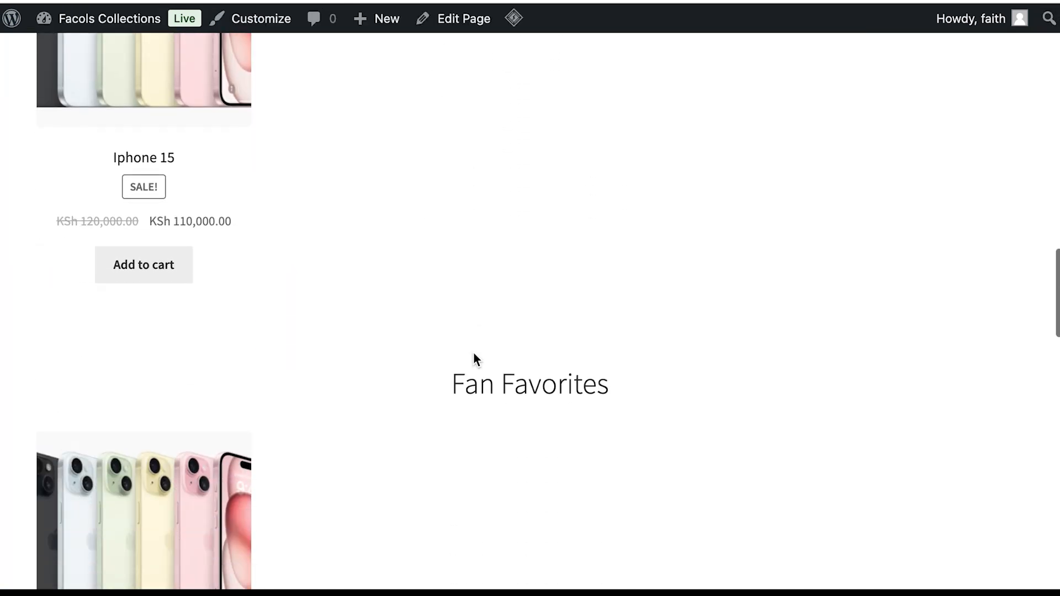
pyautogui.scroll(-3, 474, 354)
pyautogui.scroll(12, 473, 354)
pyautogui.scroll(-3, 474, 353)
pyautogui.scroll(-1, 474, 354)
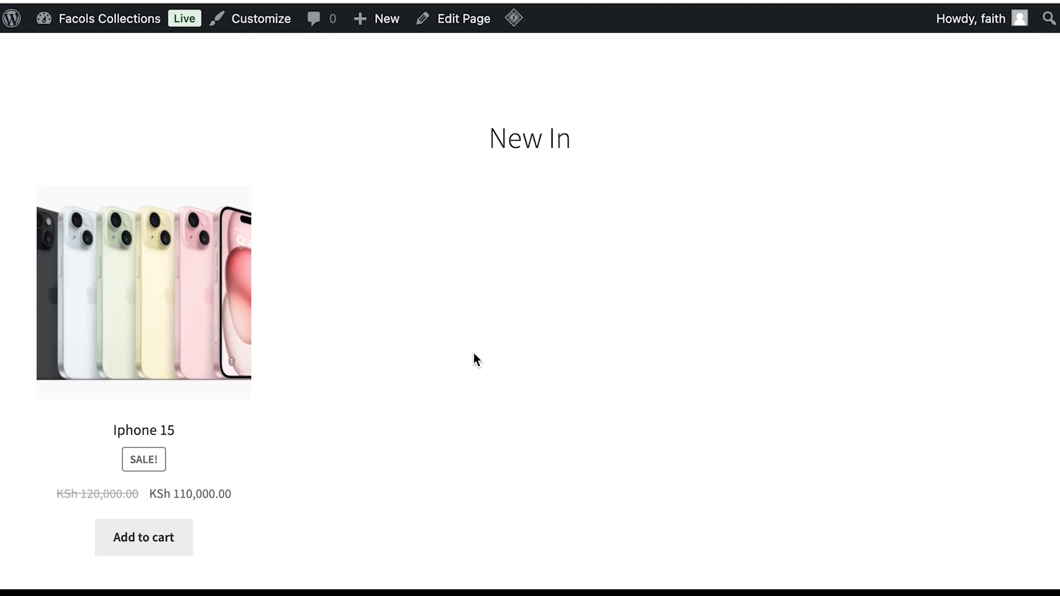